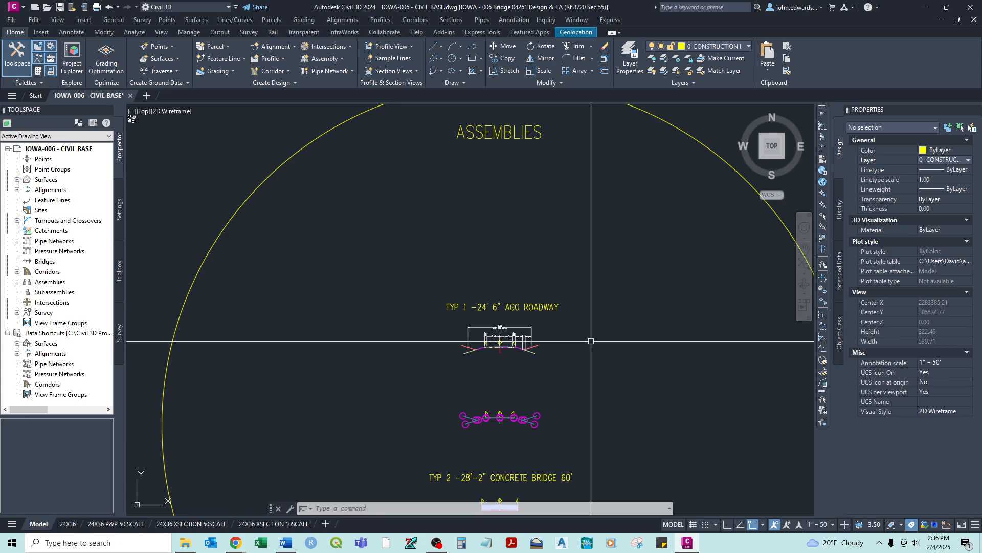
Examine the road corridor in plan from station 10+00 to 18+50, inspecting both ends and the creek crossing.
scroll(494, 351, "down", 5)
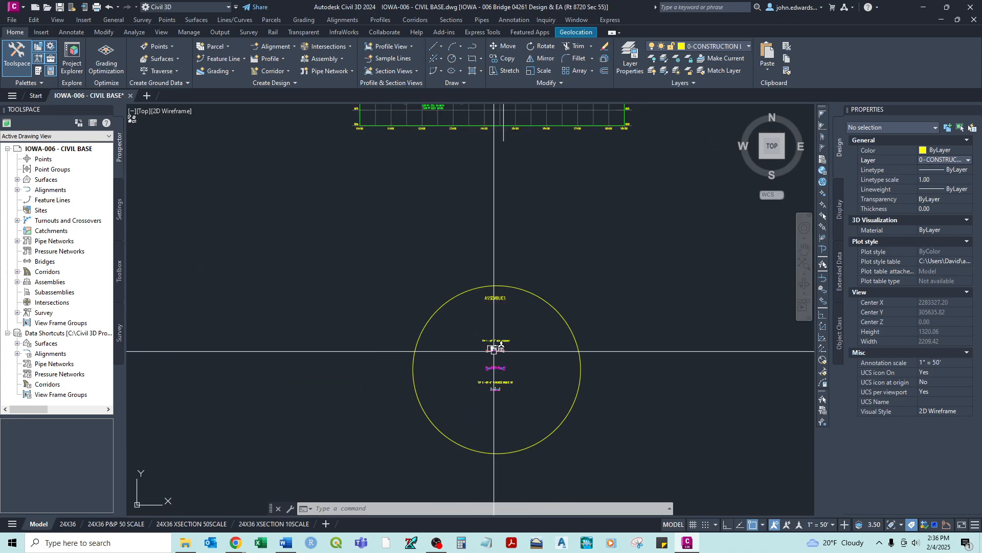
scroll(493, 351, "down", 7)
middle_click_drag(312, 264, 391, 314)
scroll(391, 314, "up", 9)
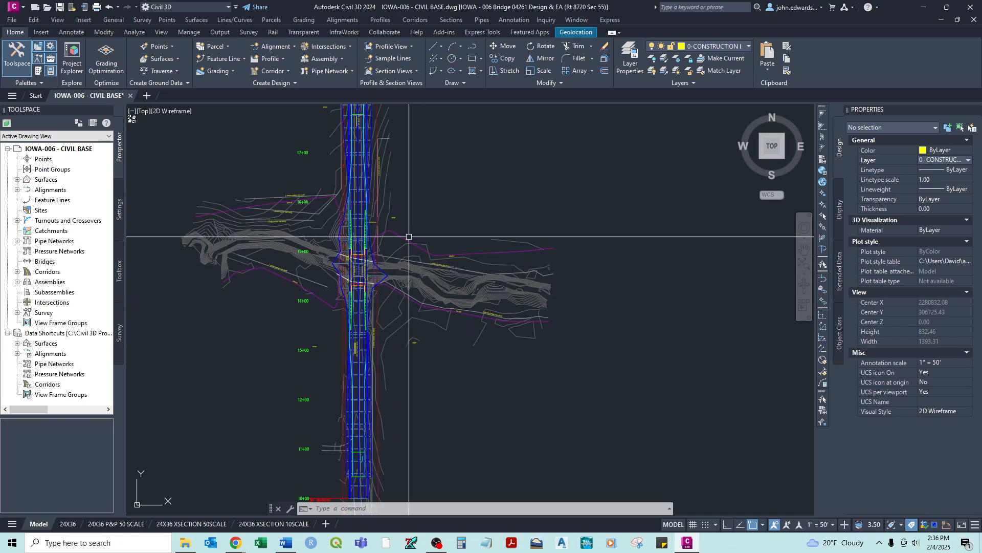
left_click(387, 272)
scroll(398, 197, "down", 2)
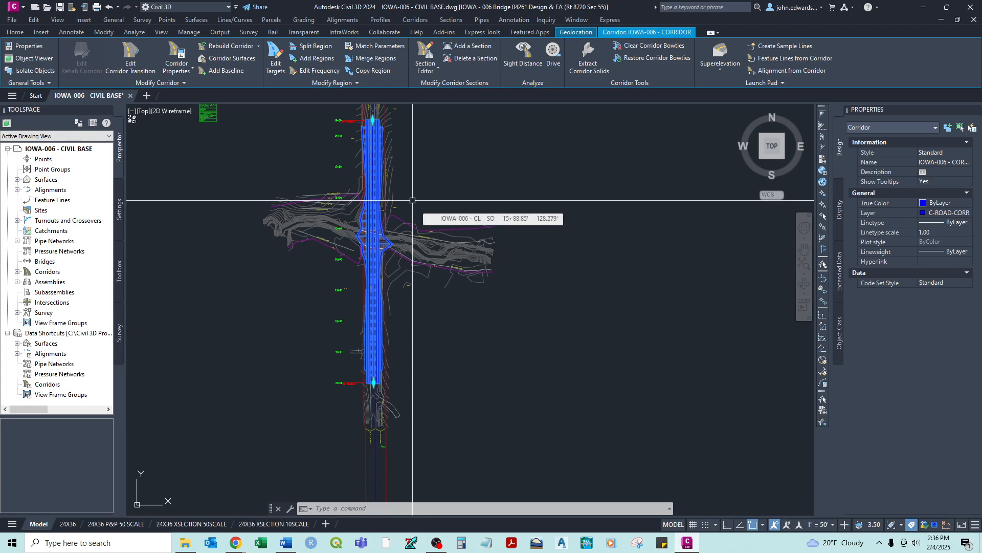
middle_click_drag(369, 141, 372, 170)
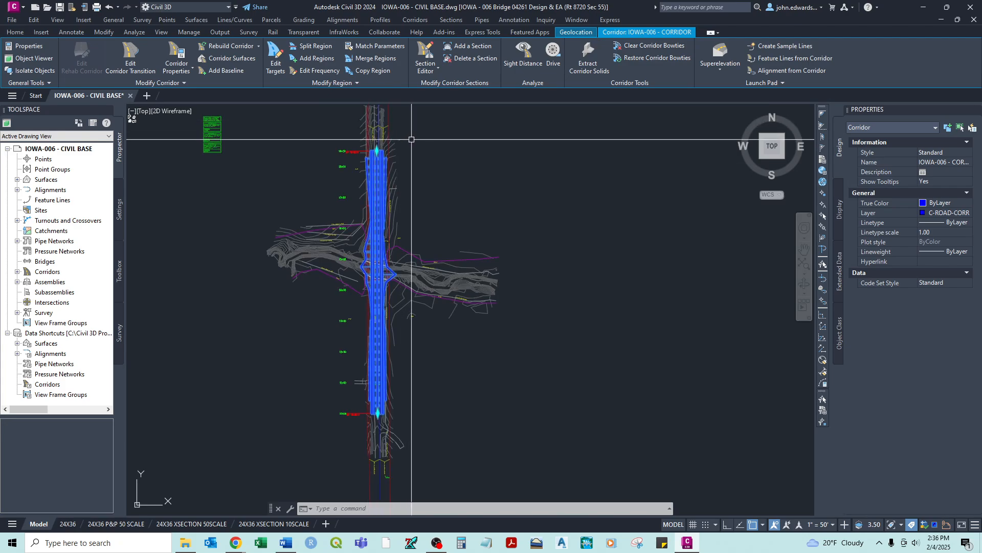
scroll(386, 144, "up", 5)
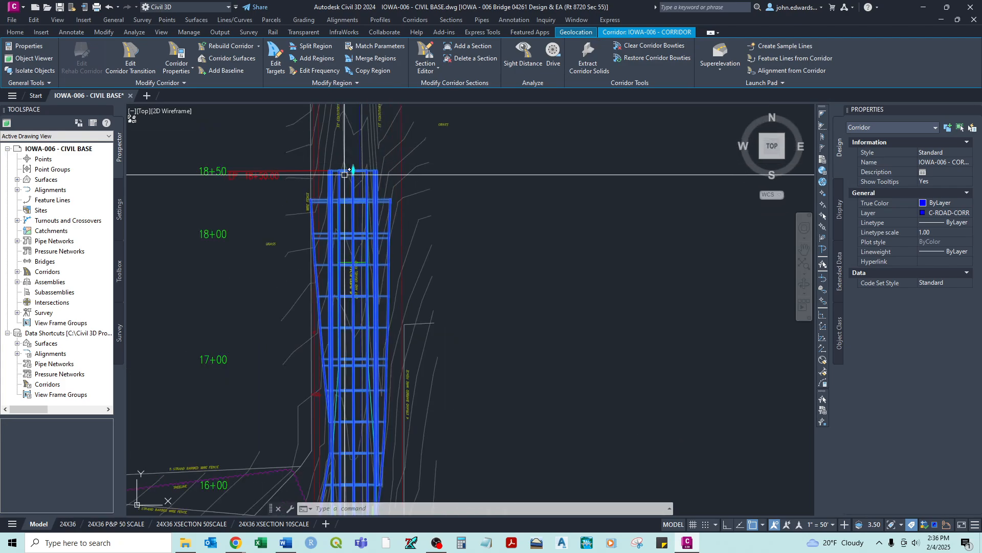
scroll(325, 307, "down", 5)
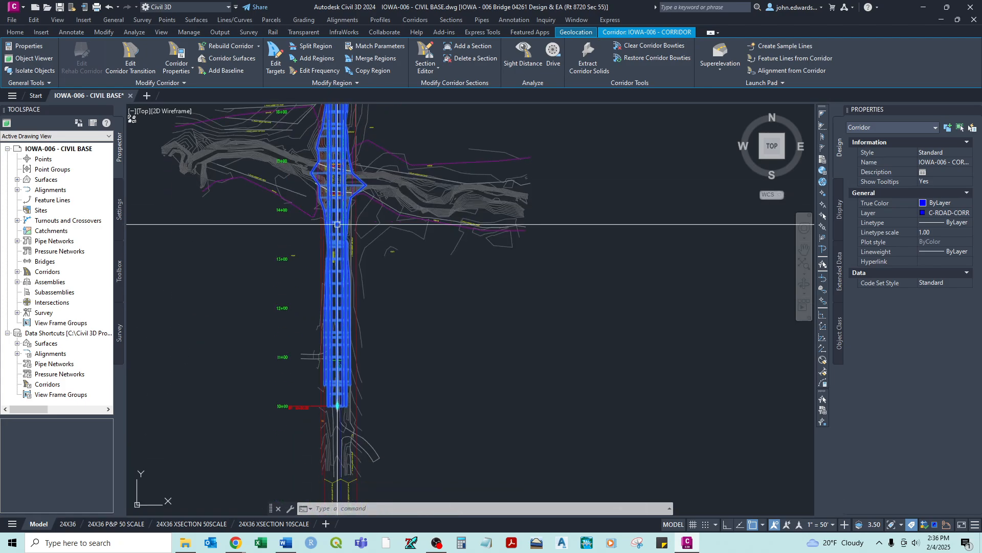
scroll(328, 401, "up", 3)
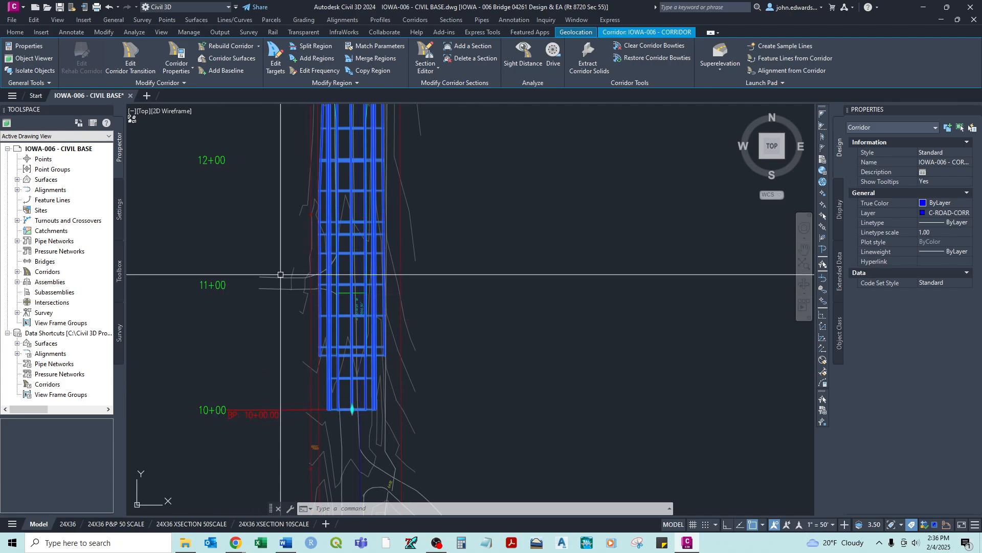
scroll(278, 333, "down", 5)
mouse_move(317, 310)
middle_mouse_down()
mouse_move(282, 379)
mouse_move(349, 325)
middle_mouse_up()
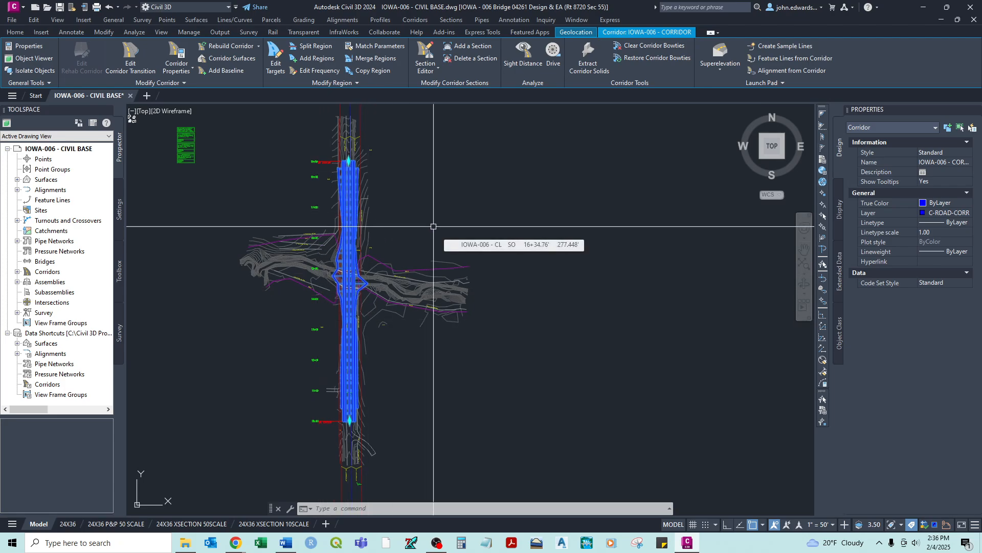
key("Escape")
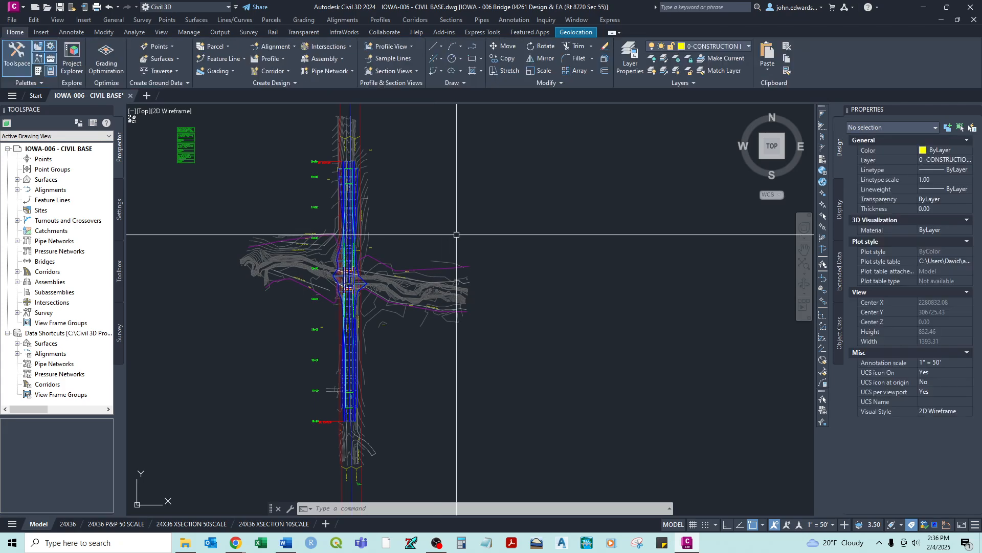
Freeze the road corridor's layer by picking the corridor in the plan with the Layer Freeze command.
scroll(364, 288, "up", 5)
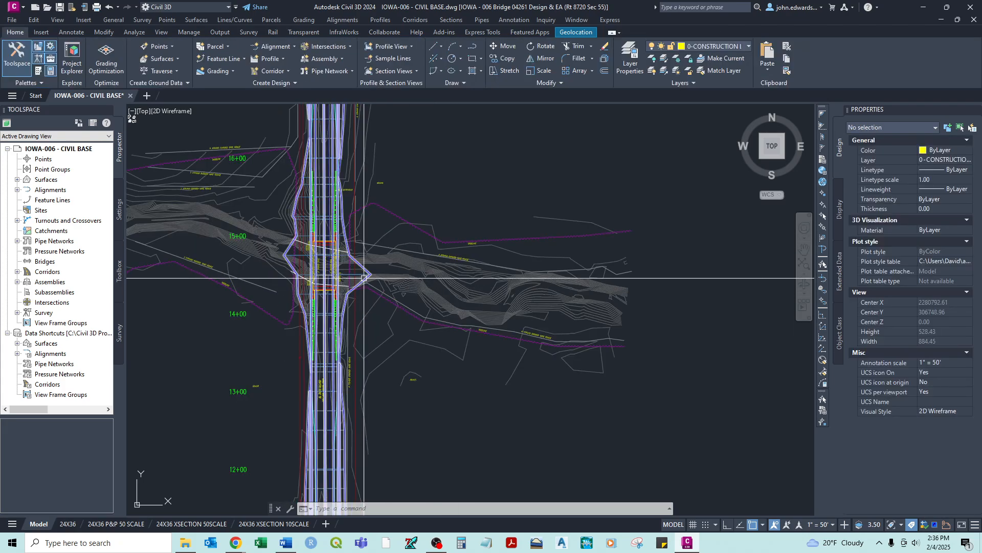
left_click(365, 278)
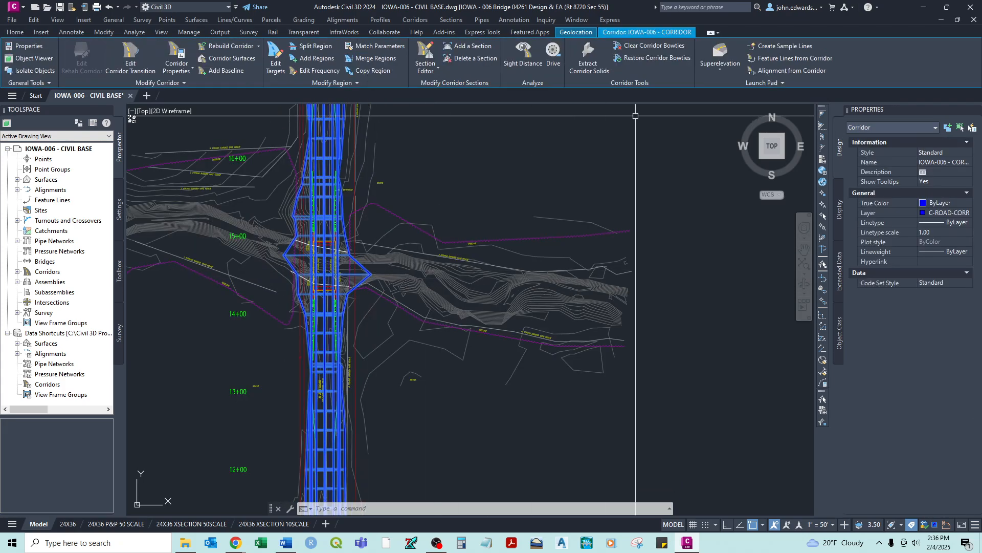
left_click(16, 33)
left_click(675, 58)
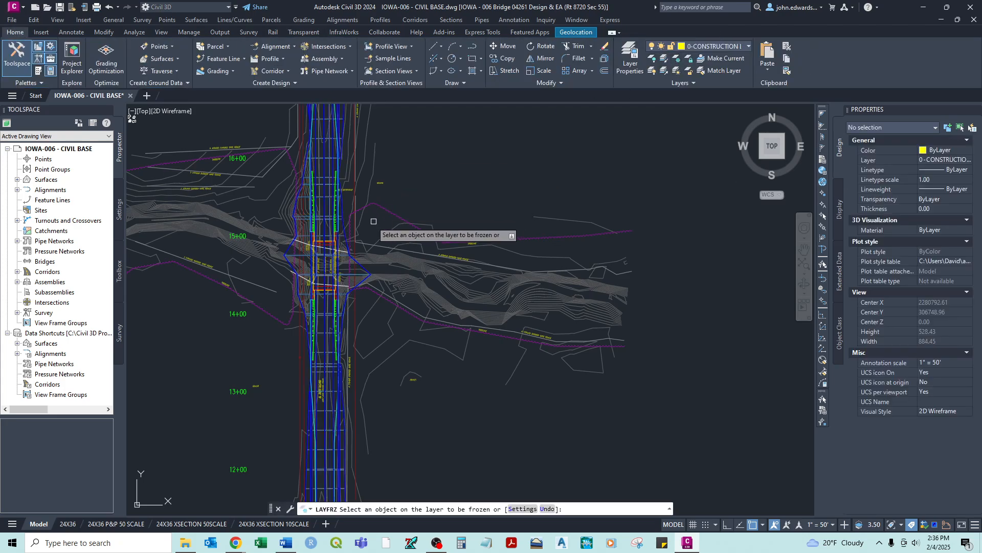
left_click(338, 208)
right_click(442, 153)
left_click(451, 159)
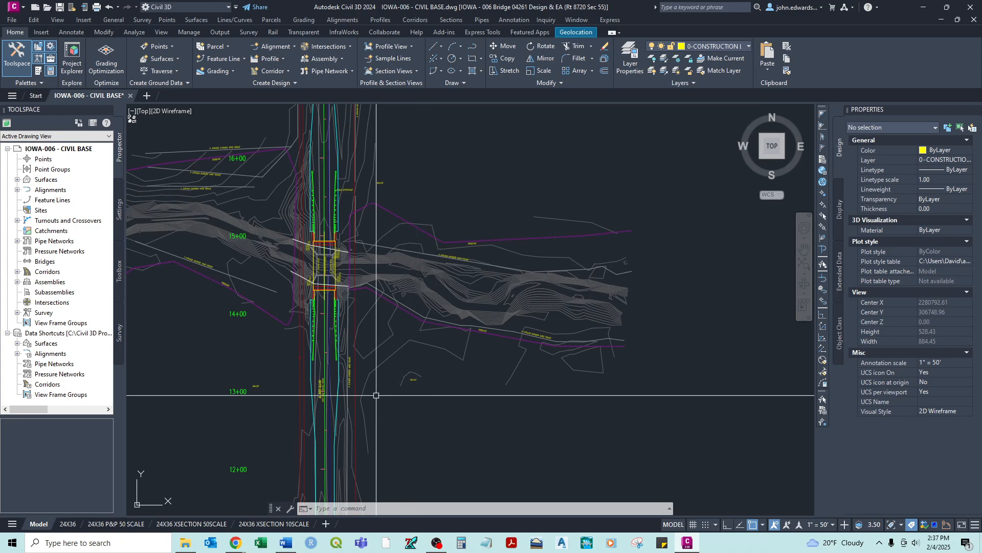
Inspect the guardrails and the cyan widened road edges on the bridge's south approach, between about stations 13+00 and 14+50.
middle_click_drag(376, 395, 465, 263)
scroll(449, 208, "down", 3)
middle_click_drag(450, 208, 433, 258)
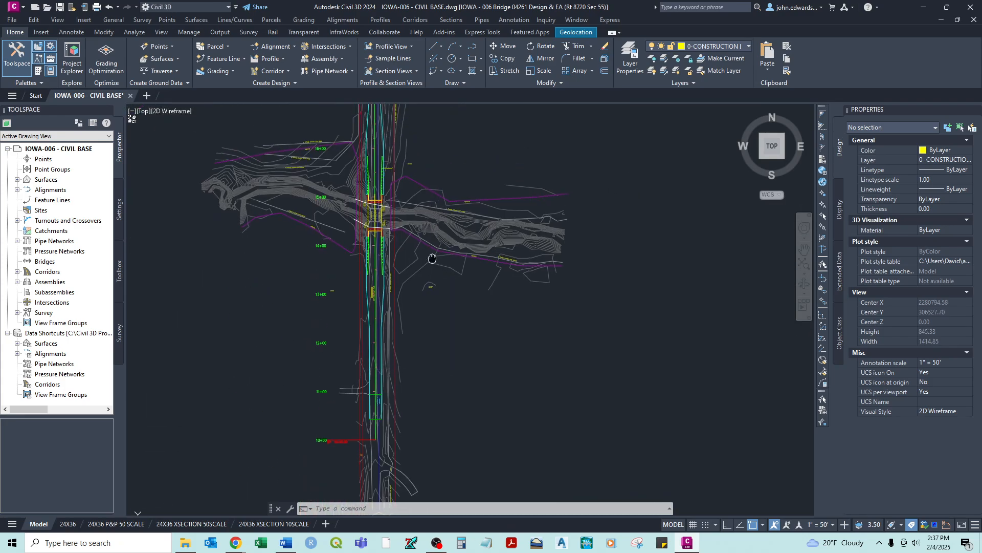
scroll(369, 210, "up", 5)
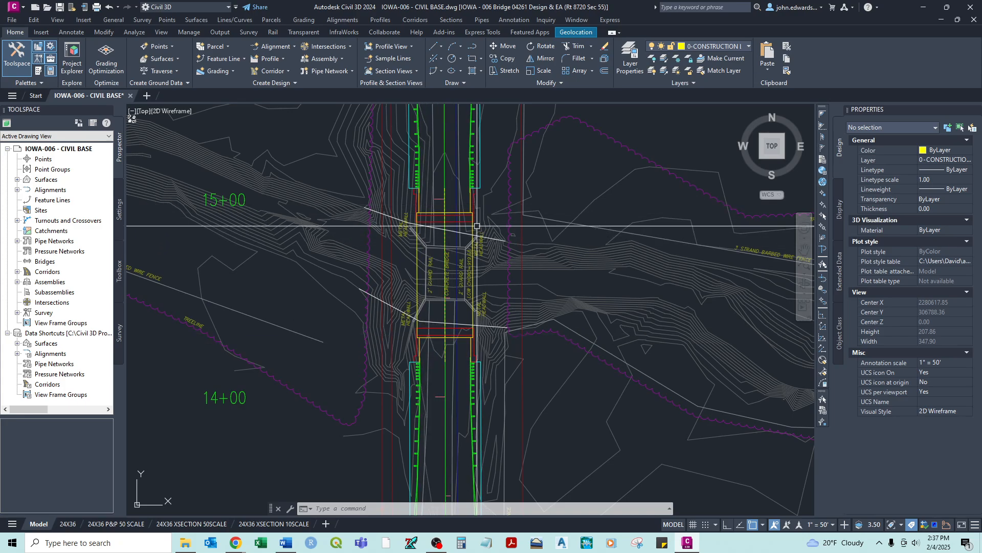
scroll(476, 225, "down", 2)
mouse_move(500, 292)
middle_mouse_down()
mouse_move(512, 182)
mouse_move(489, 149)
mouse_move(489, 158)
middle_mouse_up()
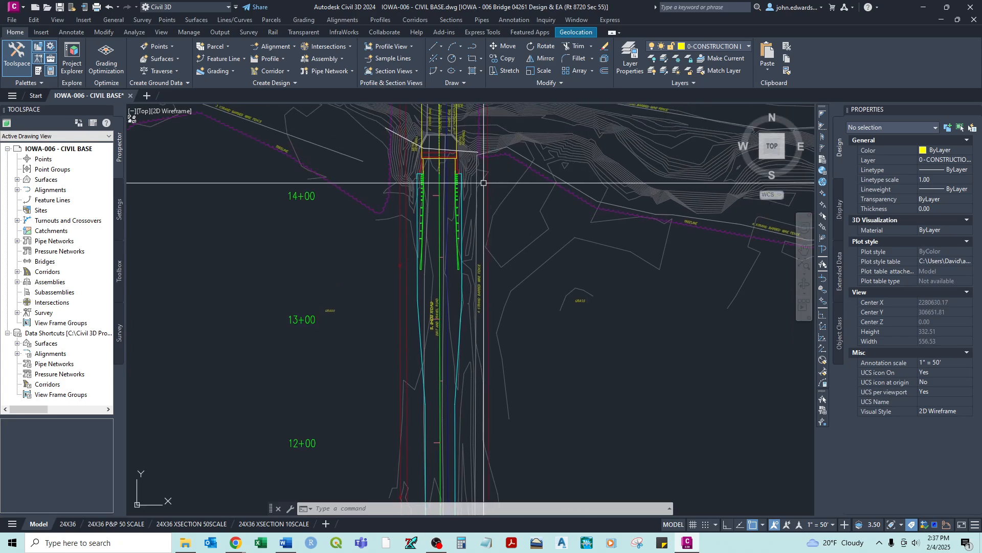
scroll(454, 174, "up", 4)
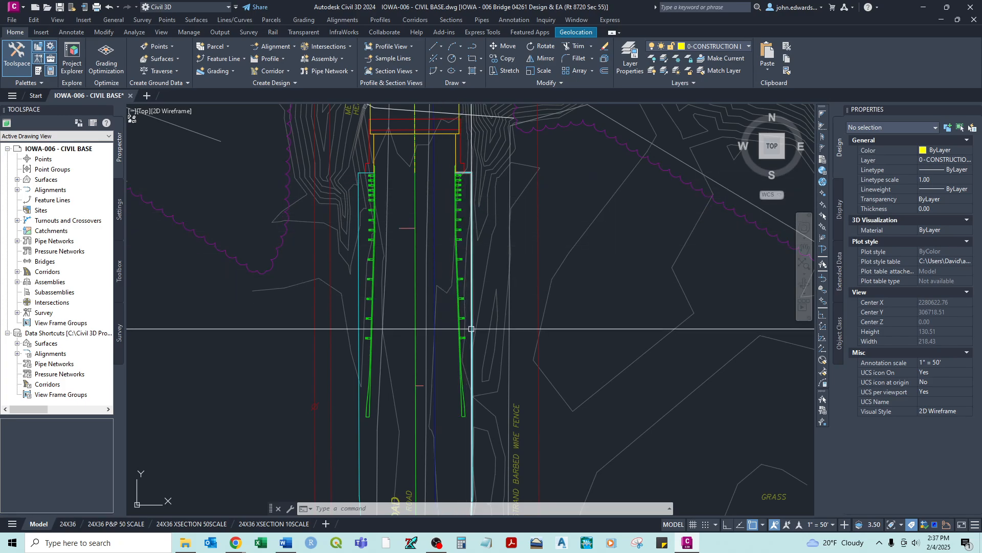
scroll(483, 205, "up", 4)
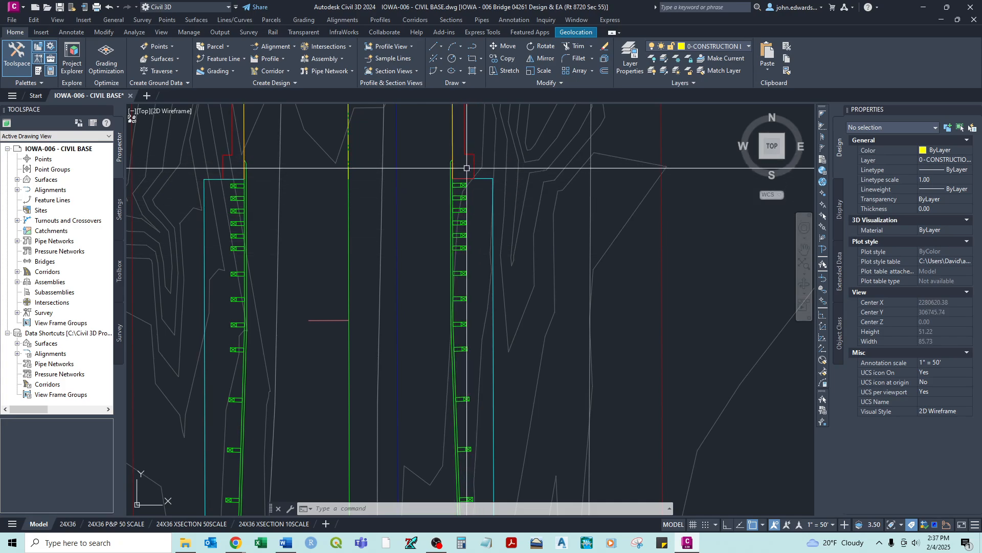
scroll(459, 165, "down", 2)
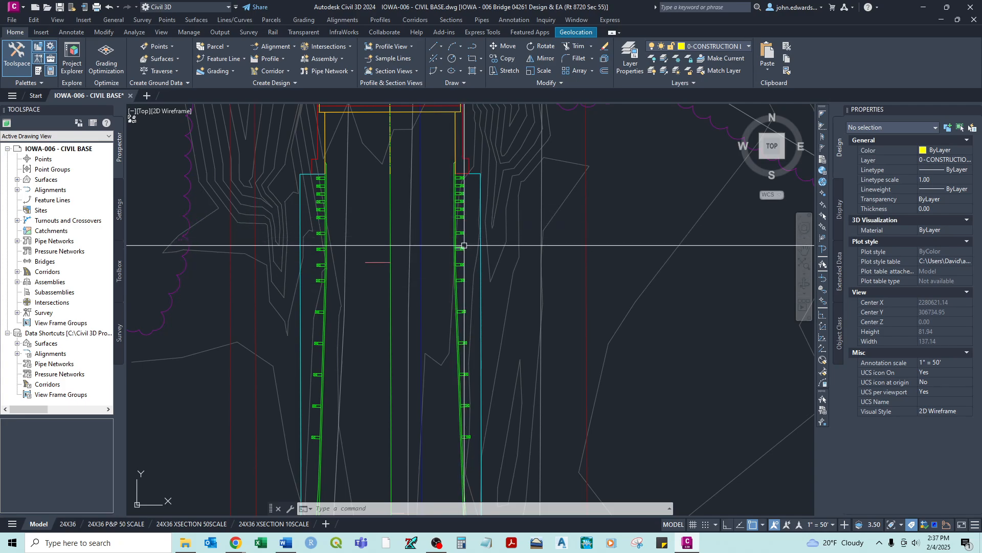
middle_click_drag(463, 267, 436, 153)
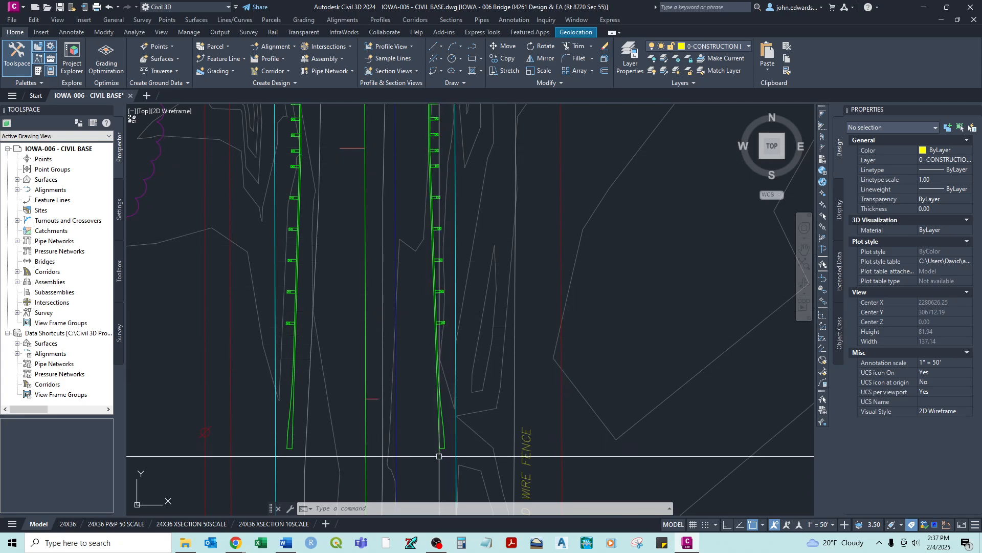
scroll(451, 409, "down", 2)
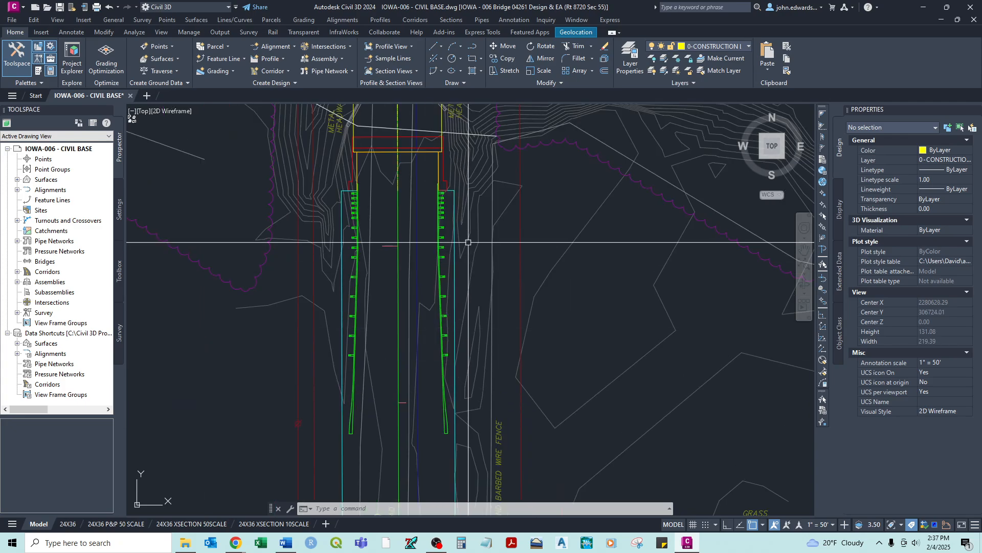
middle_click_drag(467, 241, 453, 274)
scroll(439, 240, "up", 4)
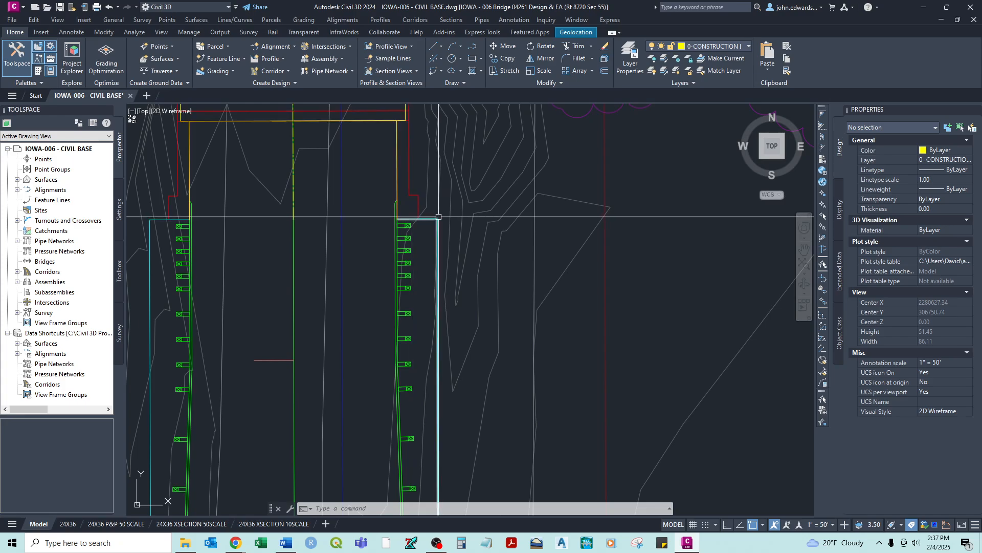
Follow the cyan road edge lines south from the guardrail through the taper to about station 11+00.
scroll(438, 250, "down", 4)
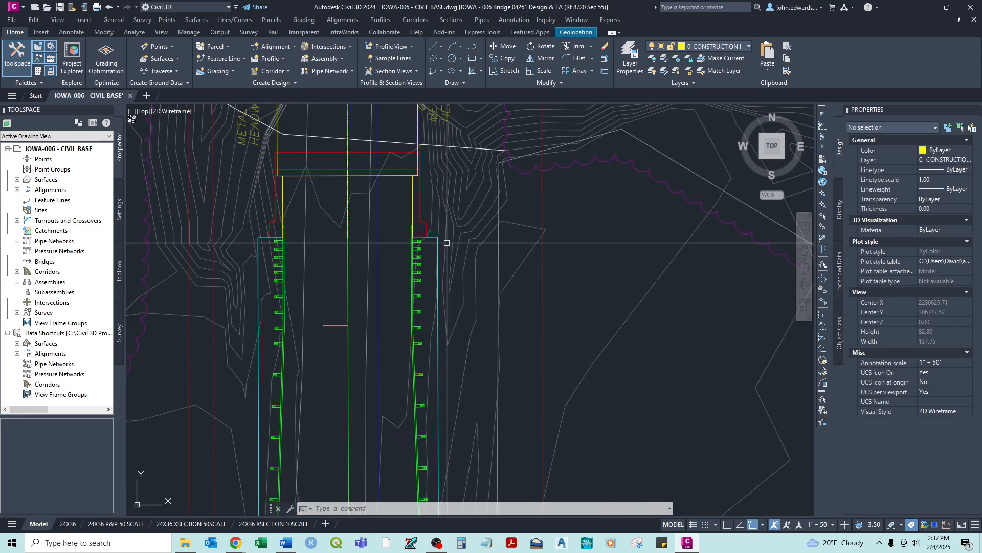
middle_click_drag(443, 284, 416, 176)
middle_click_drag(406, 340, 402, 312)
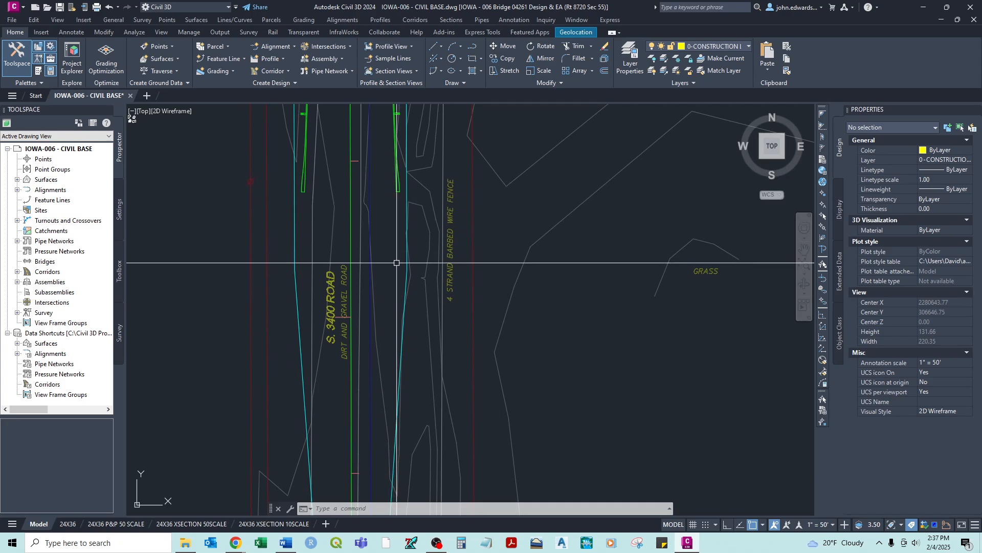
middle_click_drag(400, 268, 404, 132)
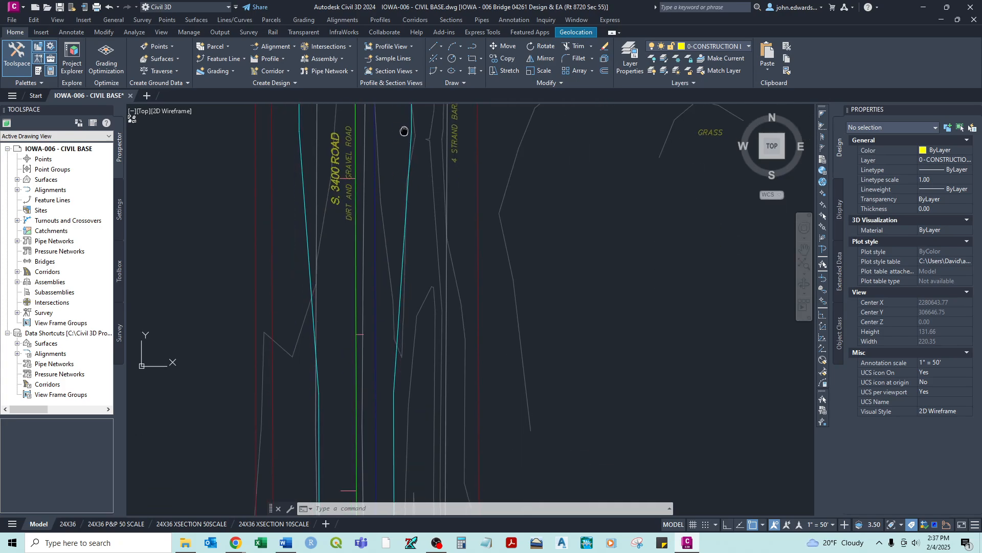
scroll(388, 288, "down", 4)
scroll(389, 286, "up", 2)
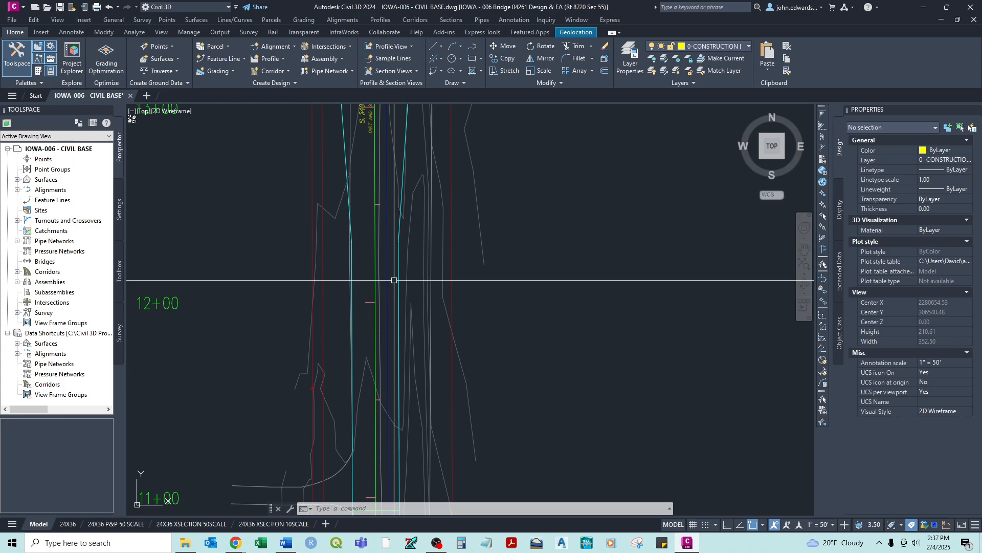
scroll(395, 269, "down", 2)
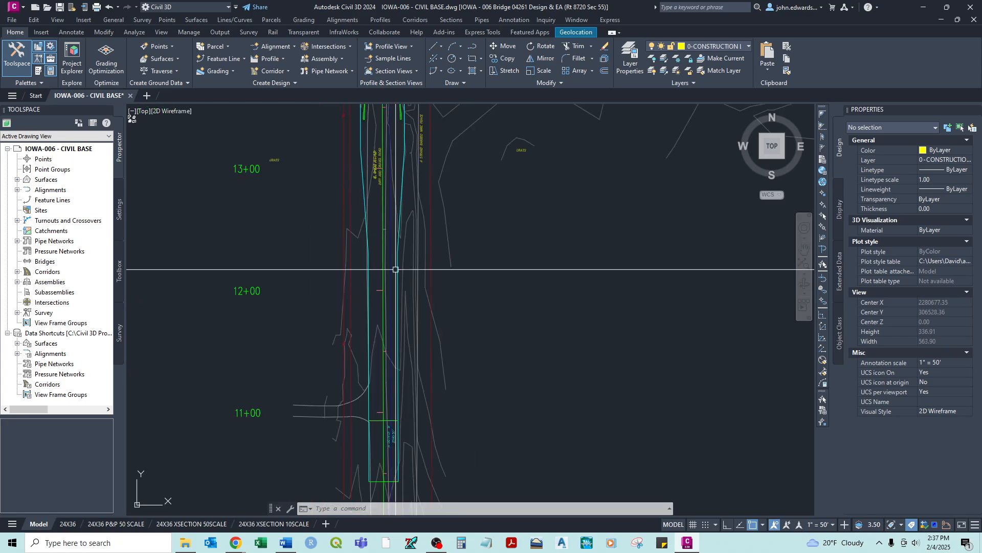
Review the bridge, guardrails and edge tapers on both approaches between about stations 12+00 and 17+00.
middle_click_drag(391, 184, 395, 335)
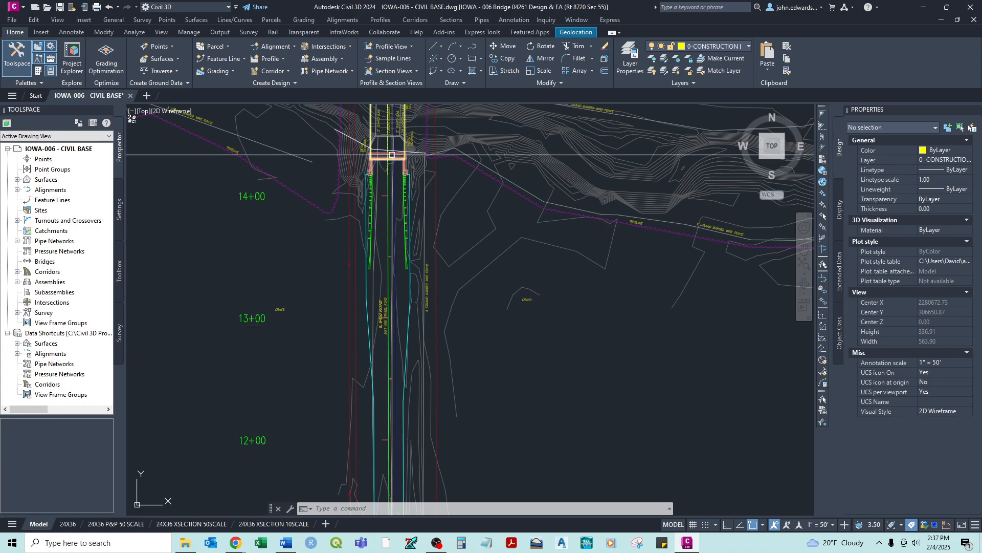
middle_click_drag(392, 135, 393, 359)
scroll(410, 220, "down", 2)
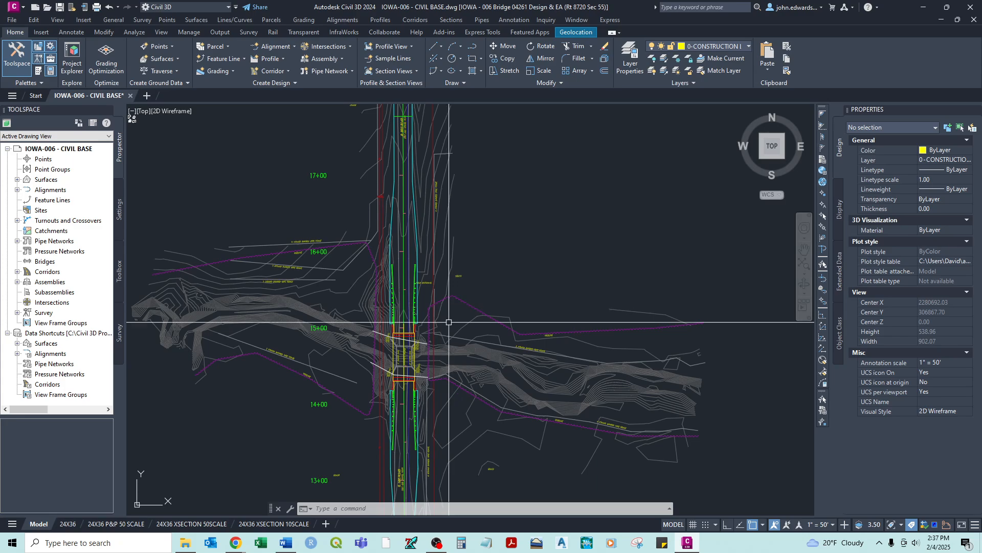
middle_click_drag(400, 360, 392, 240)
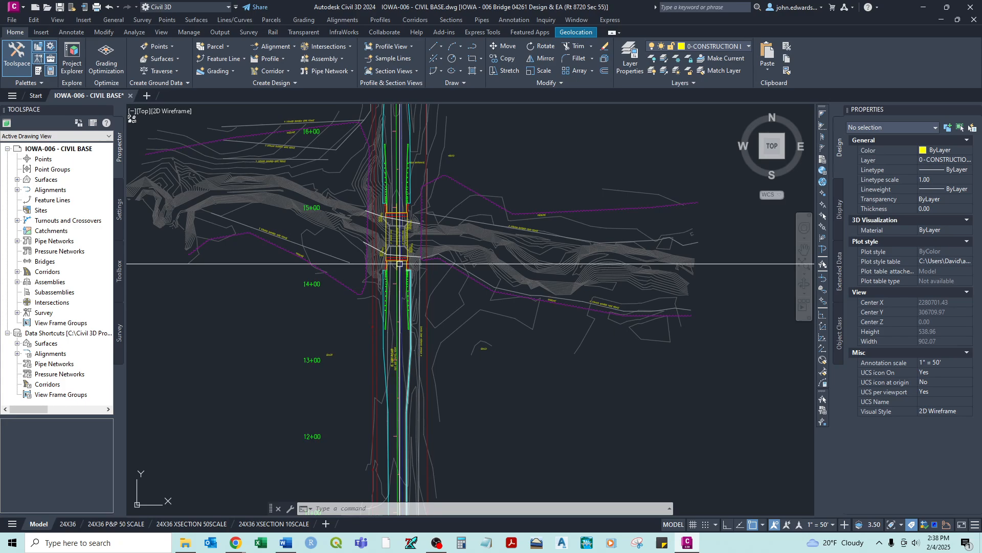
scroll(398, 266, "up", 4)
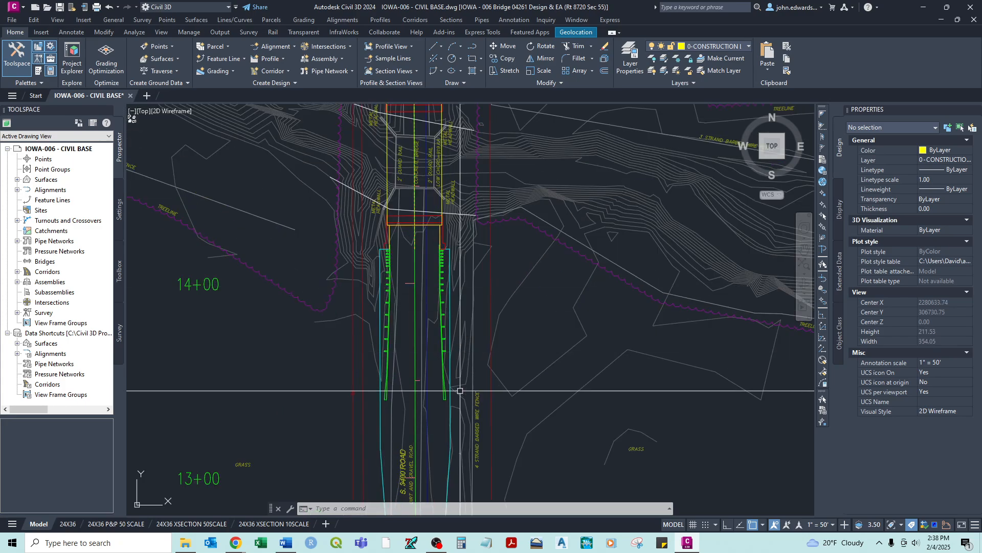
middle_click_drag(415, 431, 418, 320)
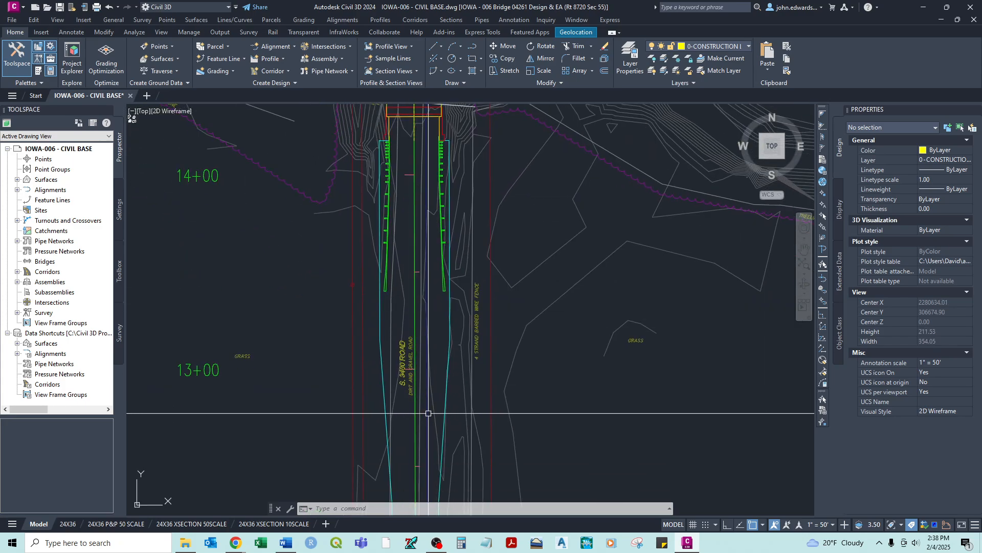
middle_click_drag(427, 410, 432, 336)
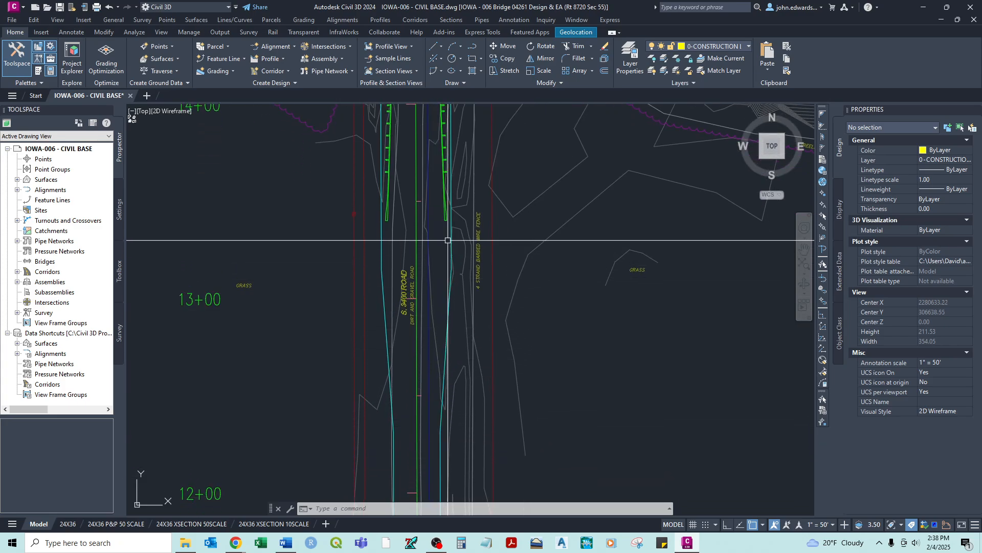
middle_click_drag(453, 153, 464, 392)
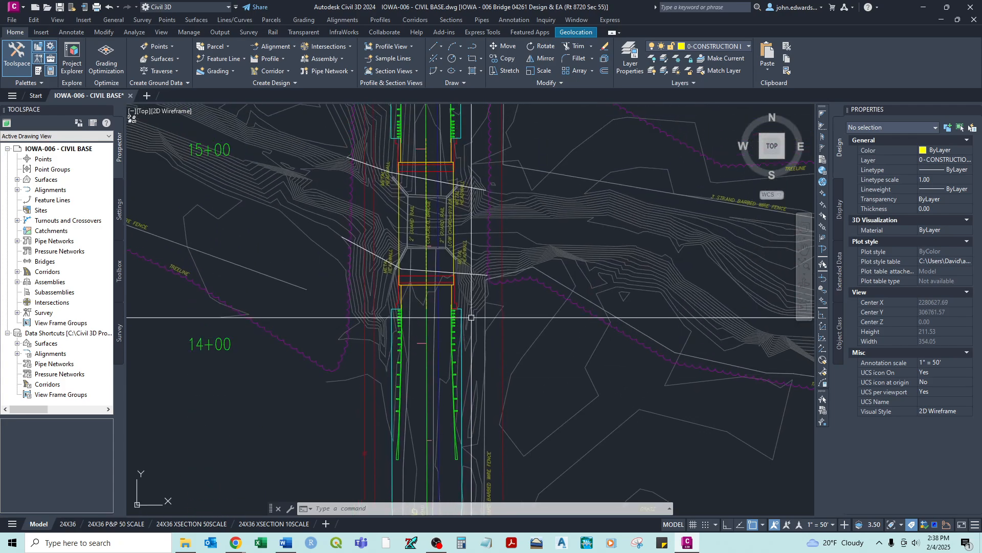
scroll(411, 359, "down", 2)
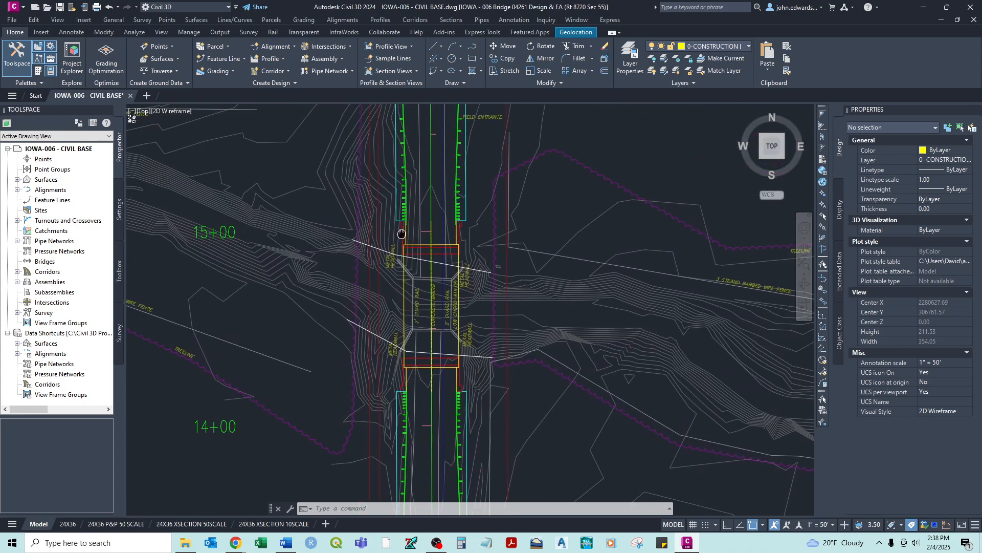
Thaw the C-ROAD-CORR layer in the layer properties to bring the road corridor back into the plan.
scroll(399, 232, "down", 4)
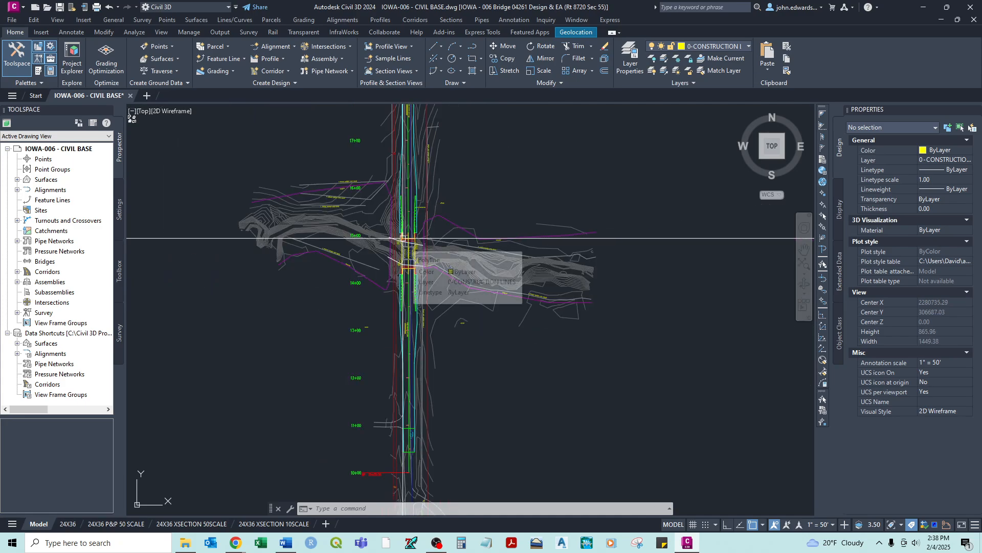
left_click(630, 57)
scroll(404, 369, "down", 9)
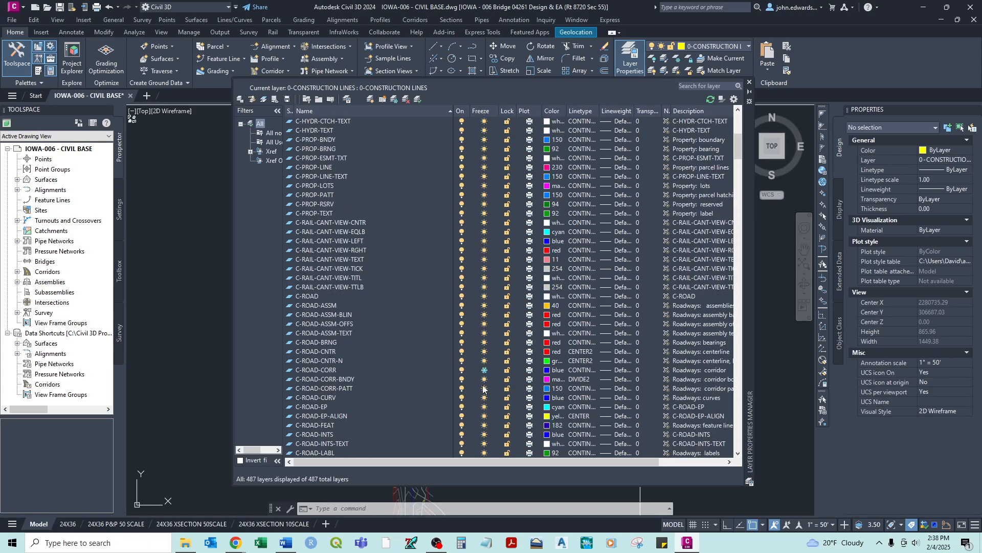
left_click(482, 369)
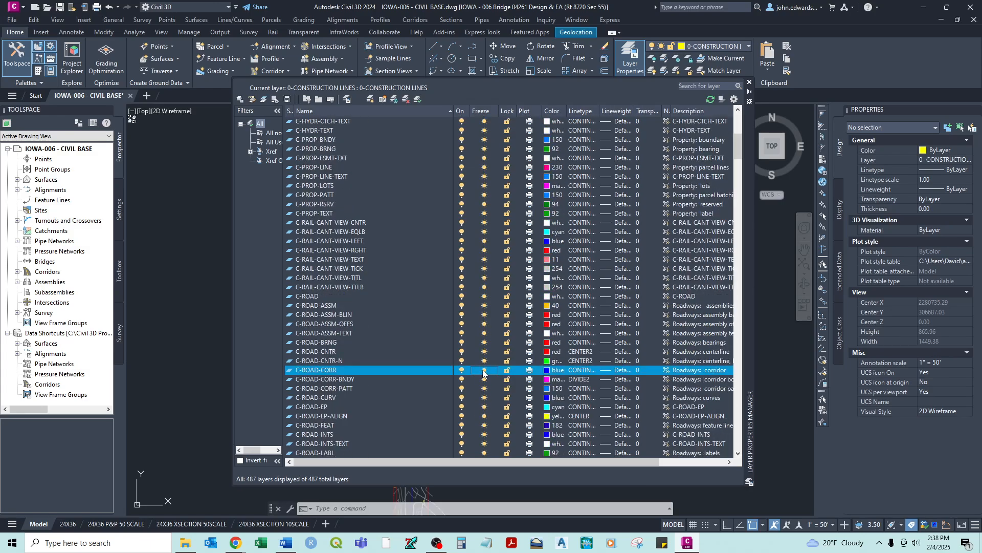
left_click(750, 83)
Move the corridor's start from the 10+00 beginning point to station 10+43.26, at the south green end line of the cyan road edges.
middle_click_drag(435, 421, 443, 380)
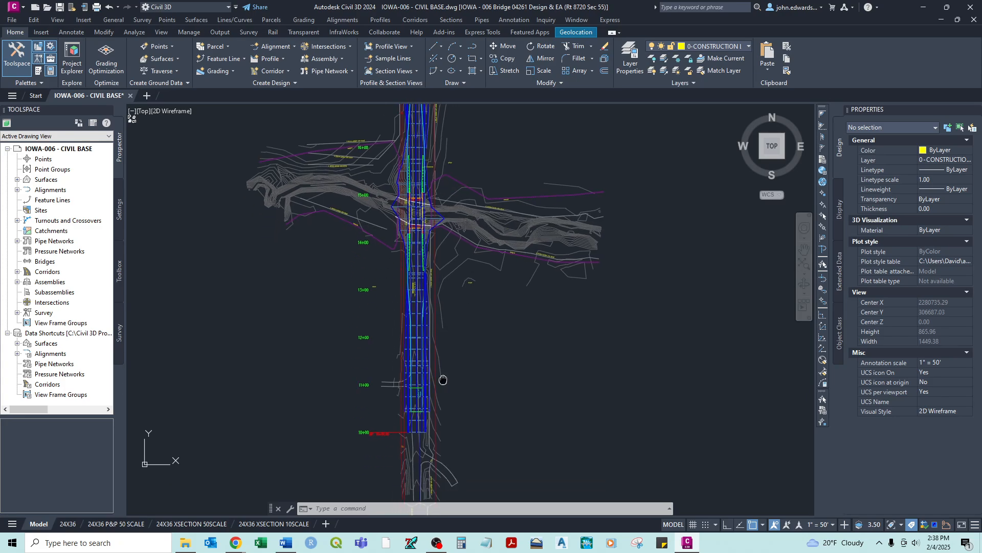
scroll(432, 315, "up", 6)
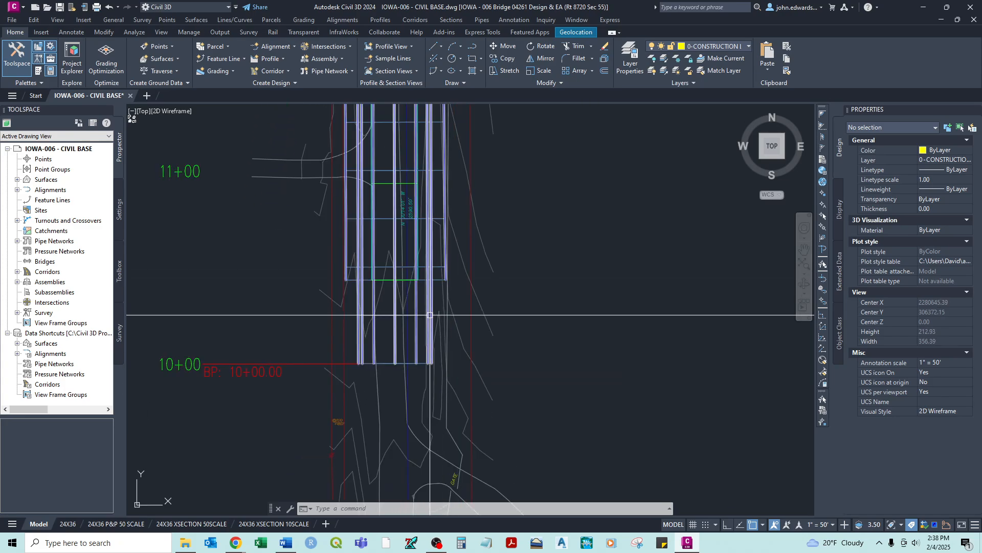
scroll(439, 303, "up", 2)
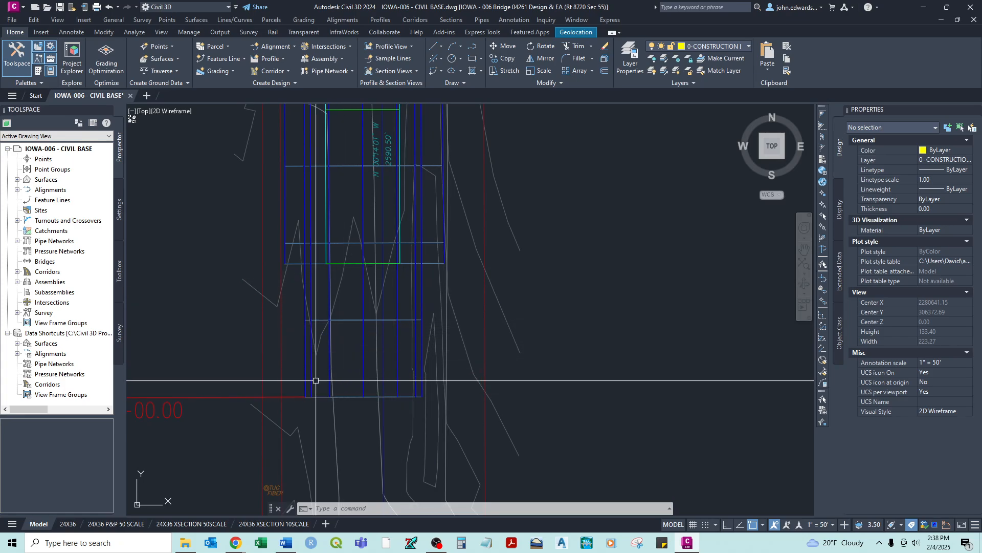
scroll(259, 397, "down", 4)
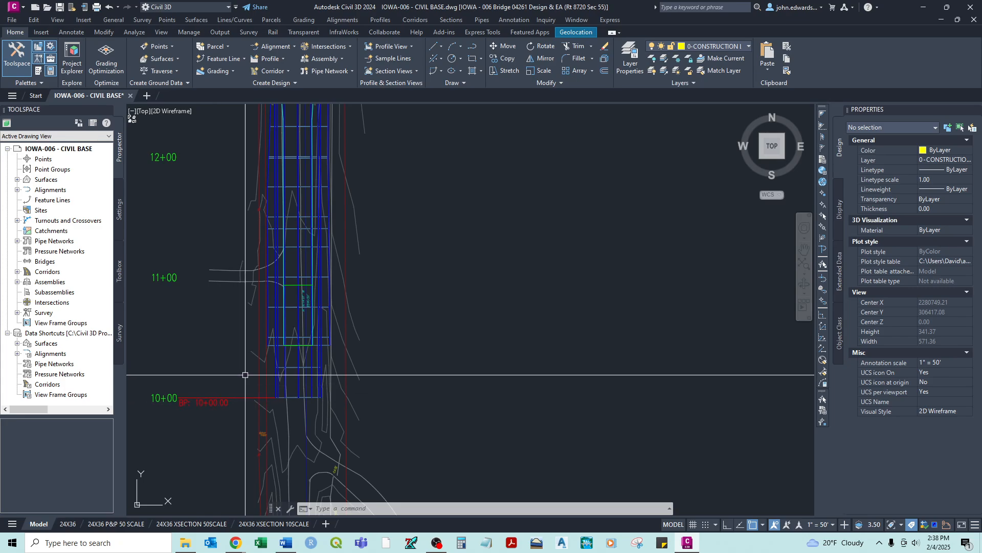
scroll(270, 342, "up", 2)
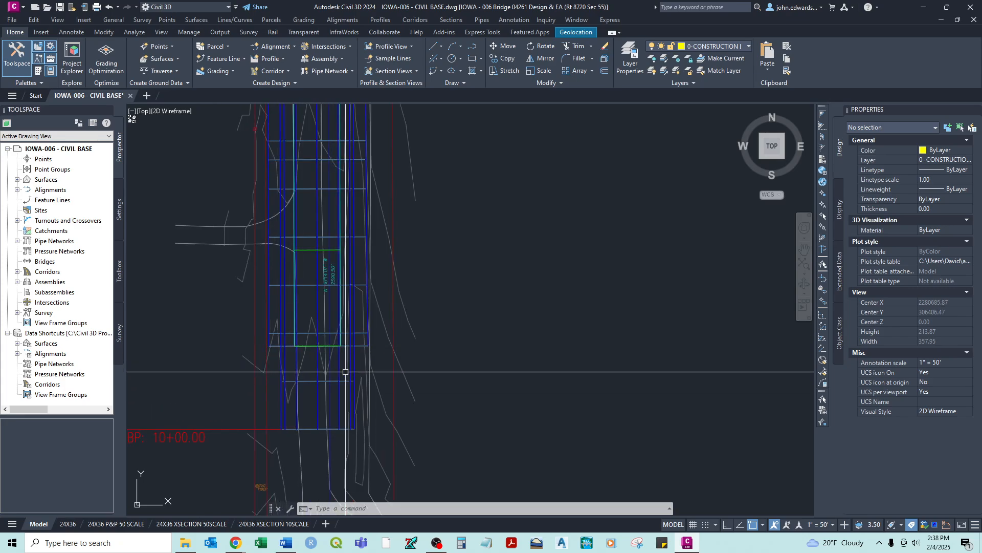
left_click(323, 405)
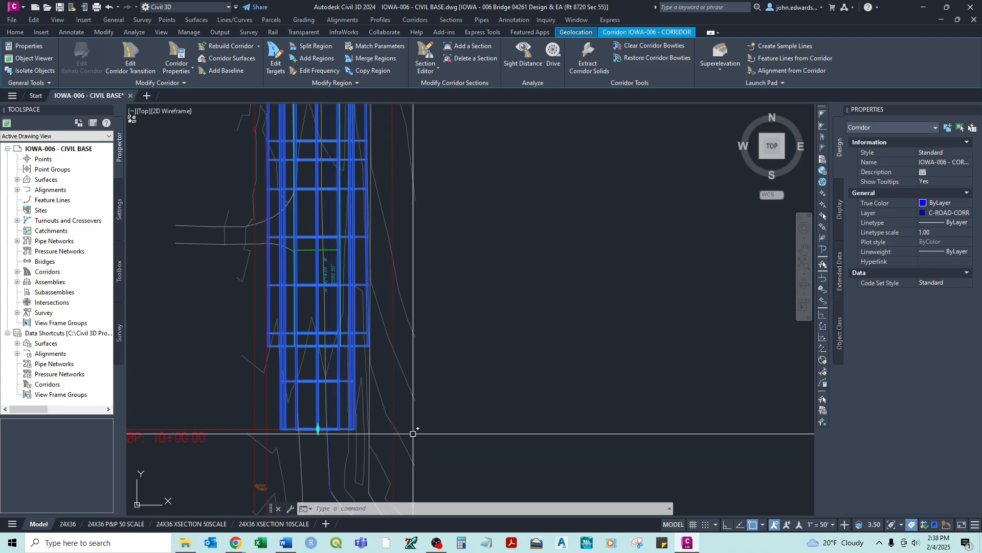
scroll(312, 437, "up", 4)
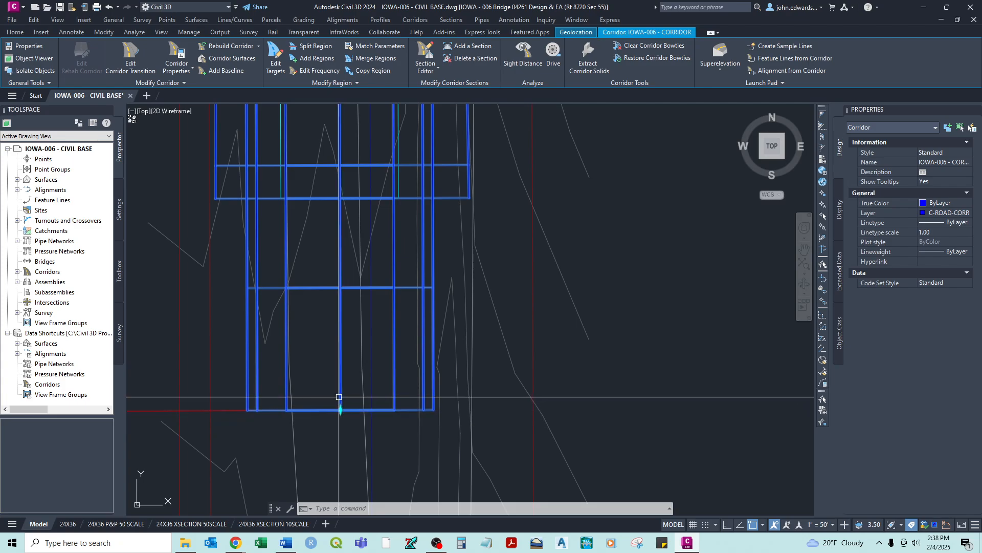
scroll(351, 419, "down", 2)
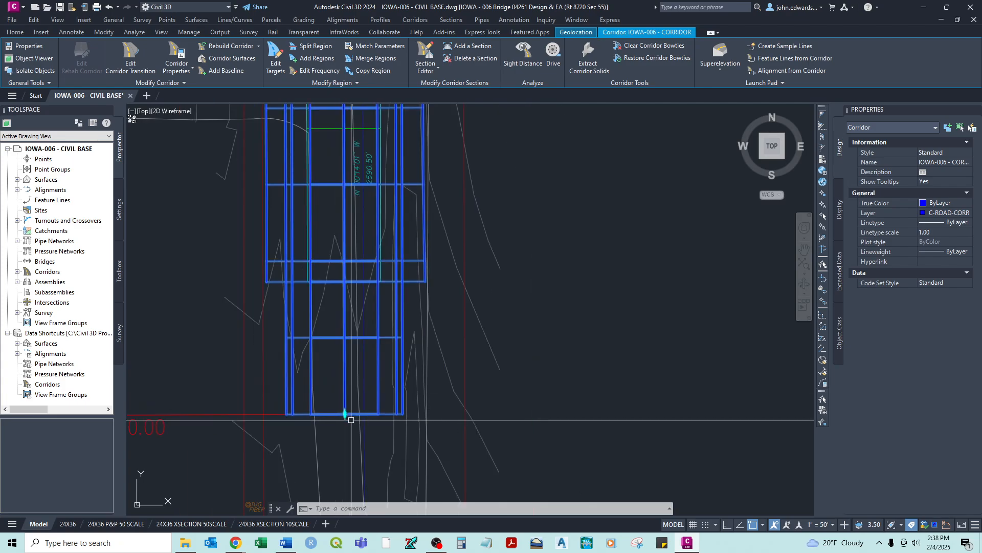
scroll(351, 420, "up", 2)
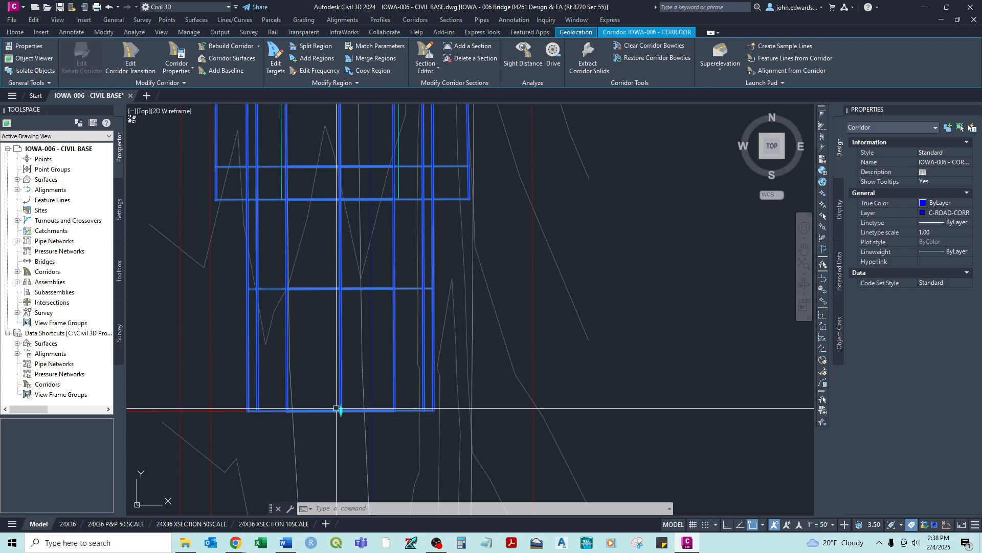
scroll(349, 418, "down", 2)
scroll(362, 351, "down", 2)
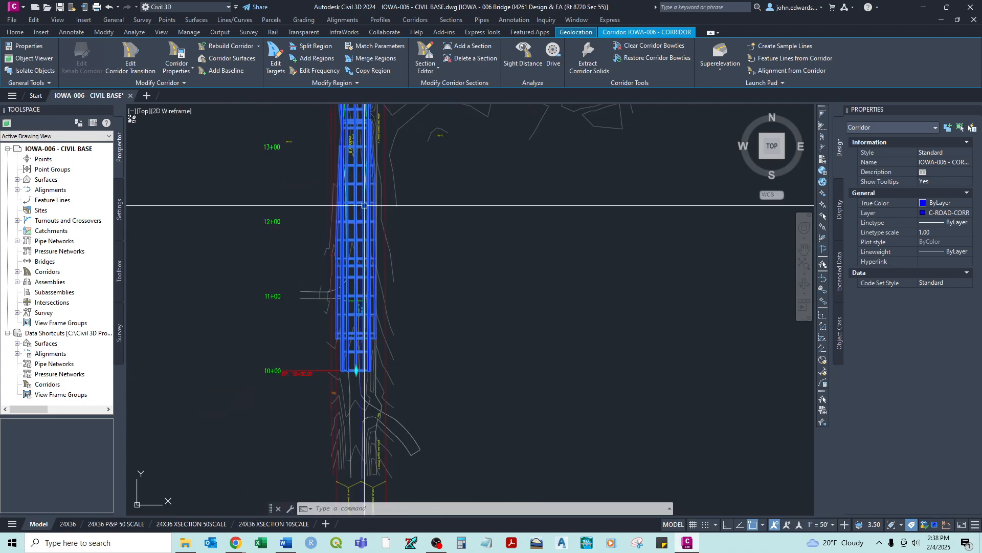
mouse_move(363, 199)
middle_mouse_down()
mouse_move(309, 474)
mouse_move(360, 183)
middle_mouse_up()
scroll(340, 338, "up", 3)
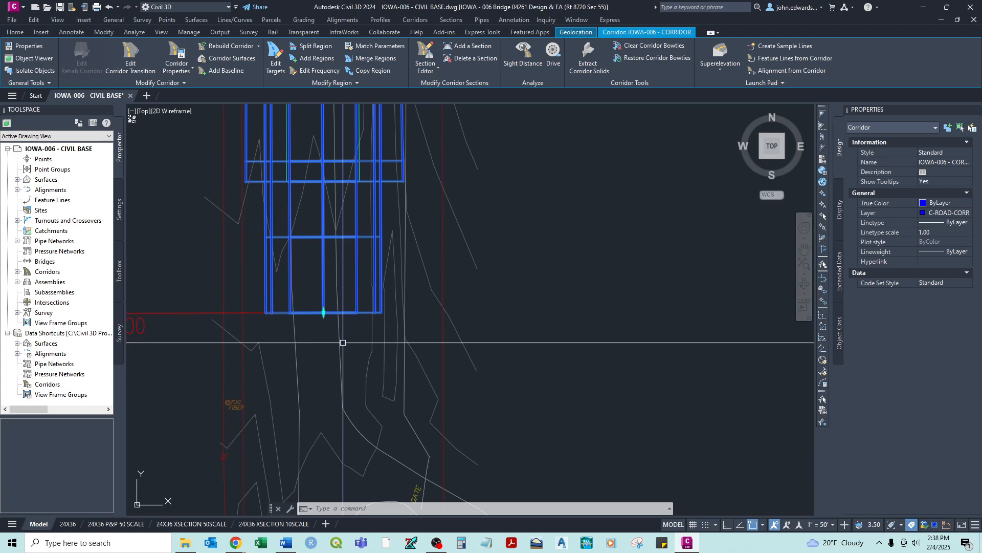
scroll(333, 300, "up", 2)
middle_click_drag(334, 300, 350, 362)
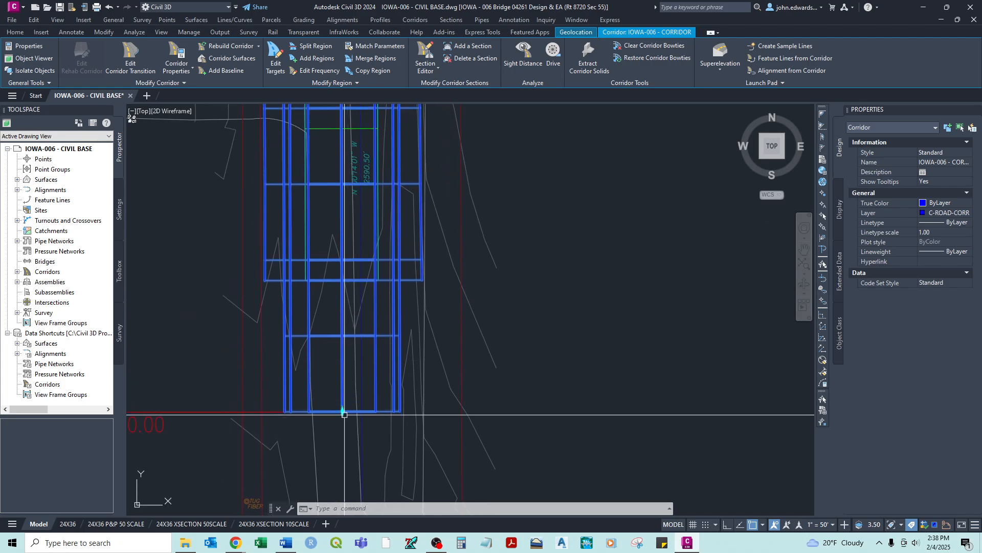
scroll(353, 317, "up", 6)
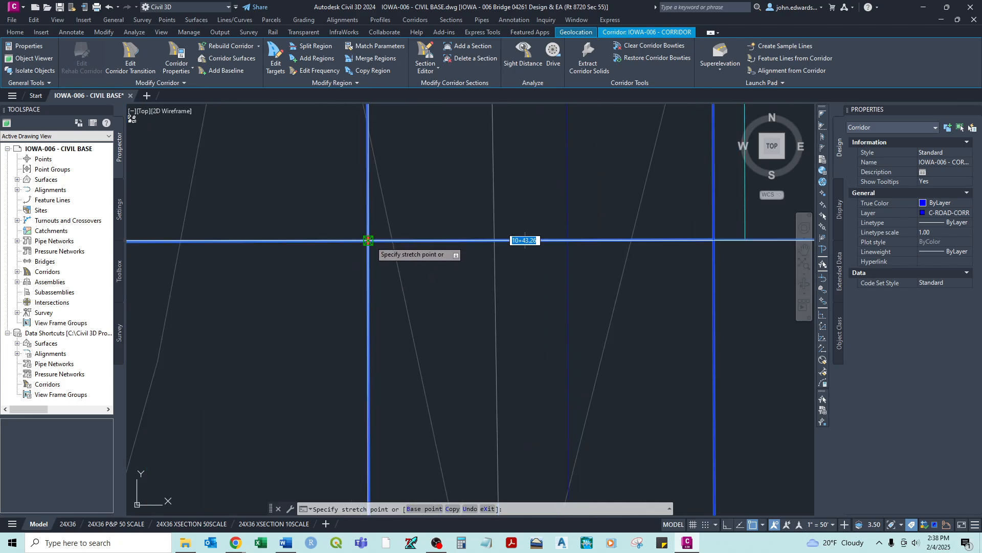
left_click(368, 240)
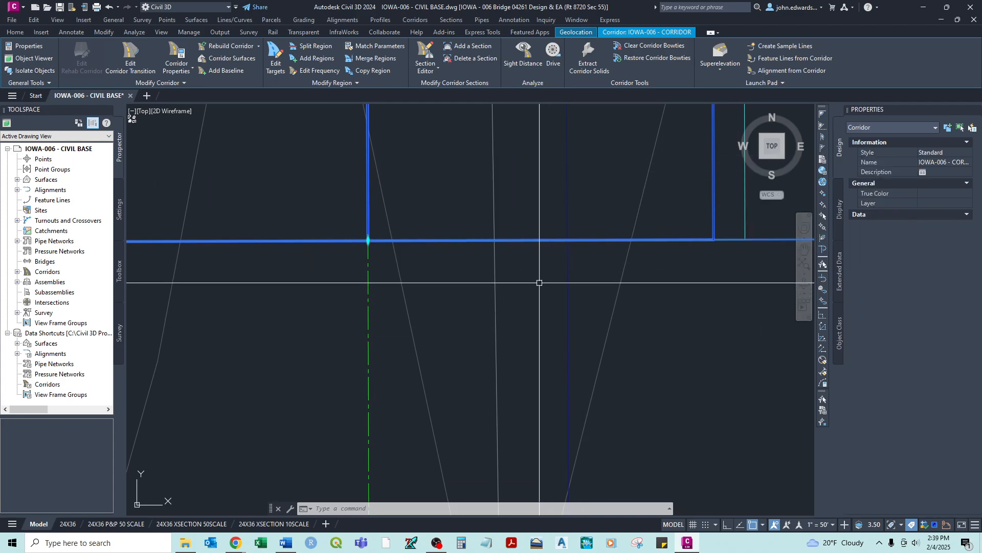
scroll(539, 281, "down", 3)
key("Escape")
scroll(477, 270, "up", 5)
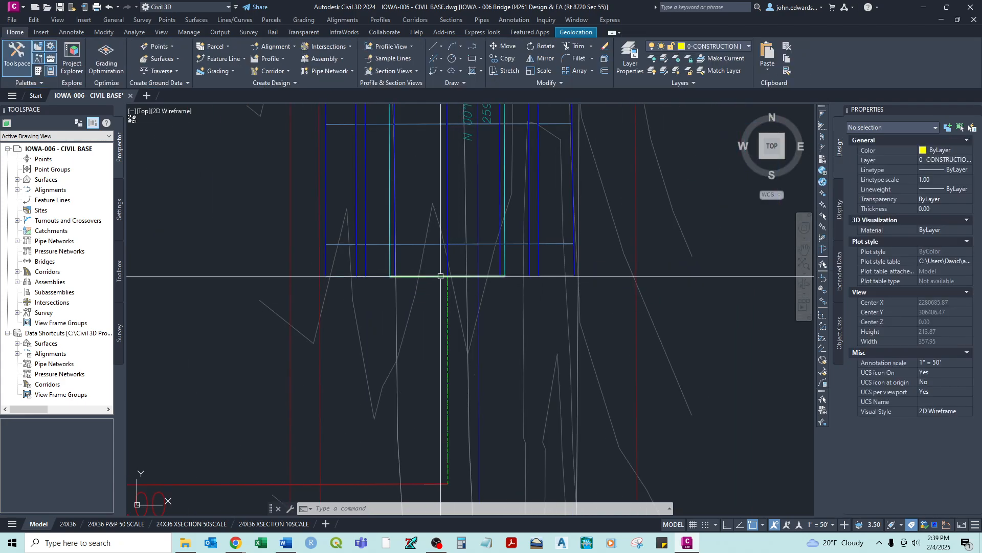
Examine the profile view, especially the grade breaks where the proposed profile meets existing ground at both ends.
scroll(511, 287, "down", 15)
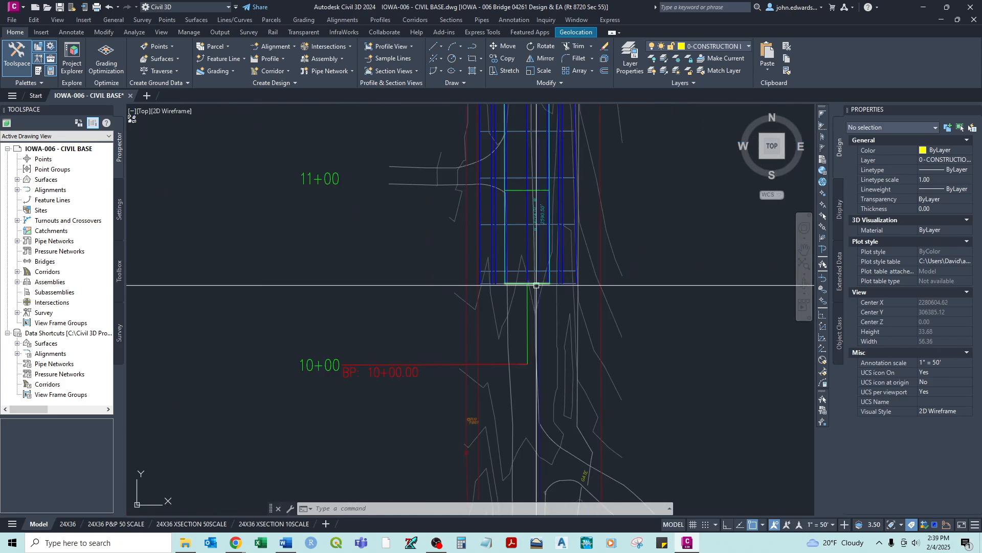
scroll(603, 302, "down", 5)
scroll(578, 286, "up", 8)
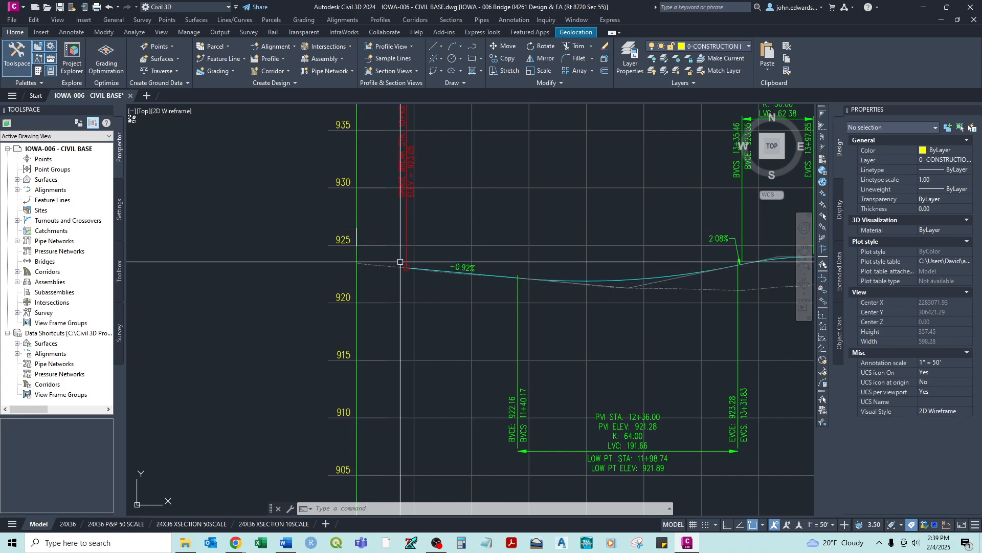
scroll(405, 263, "down", 4)
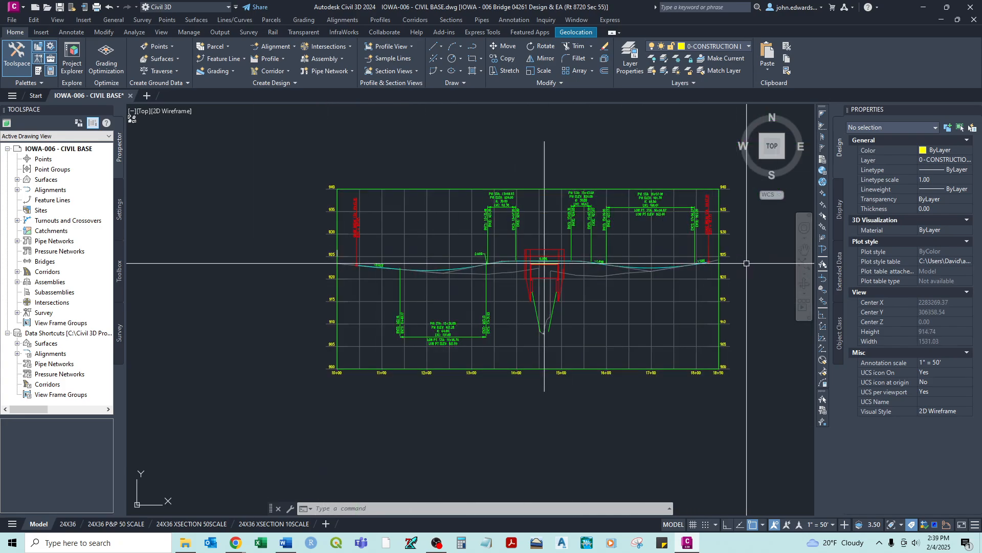
scroll(350, 264, "up", 6)
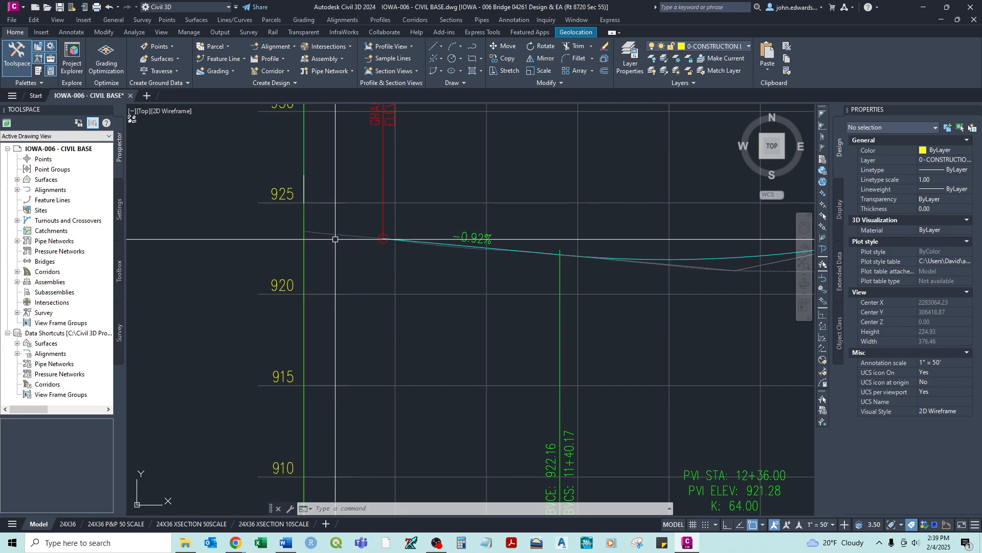
scroll(373, 253, "down", 4)
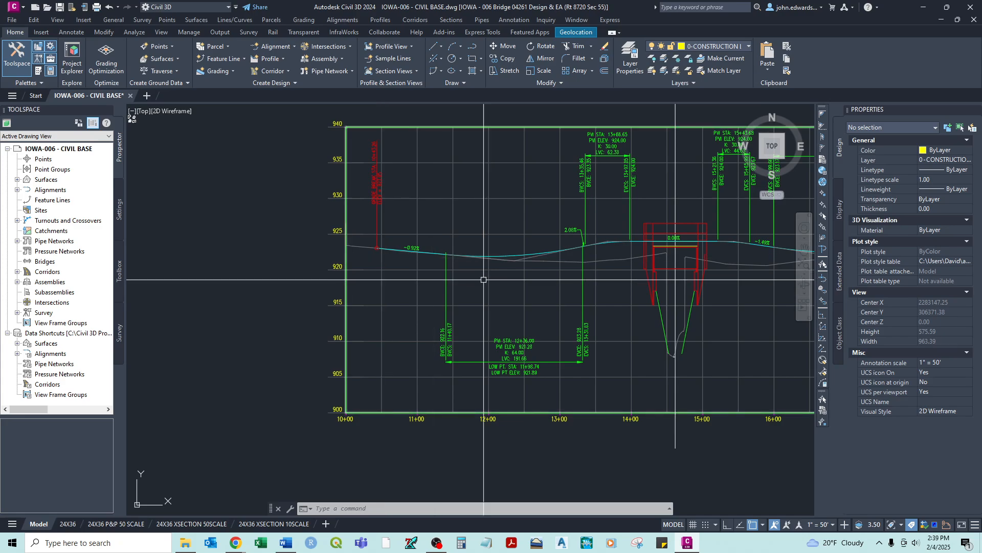
middle_click_drag(577, 275, 417, 267)
middle_click_drag(712, 280, 646, 275)
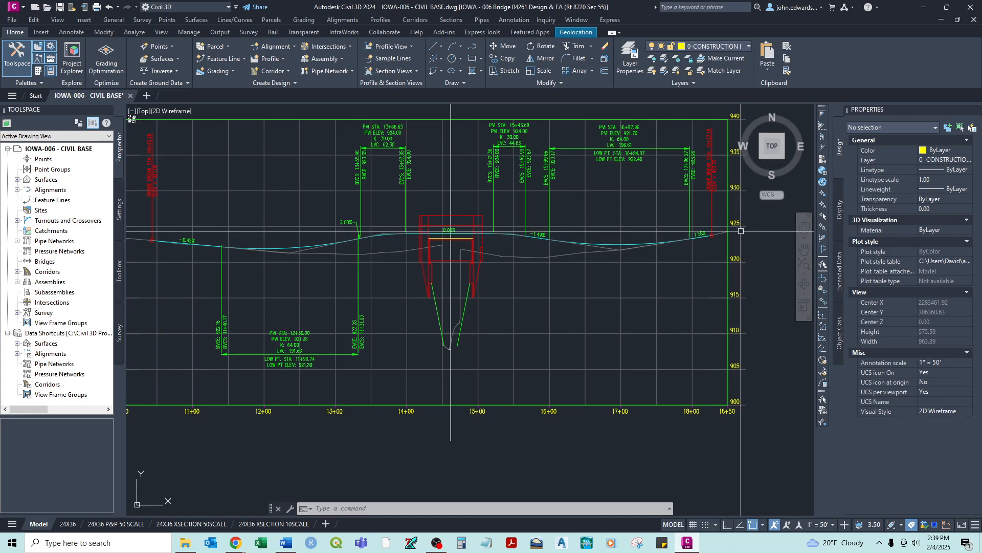
scroll(568, 225, "up", 3)
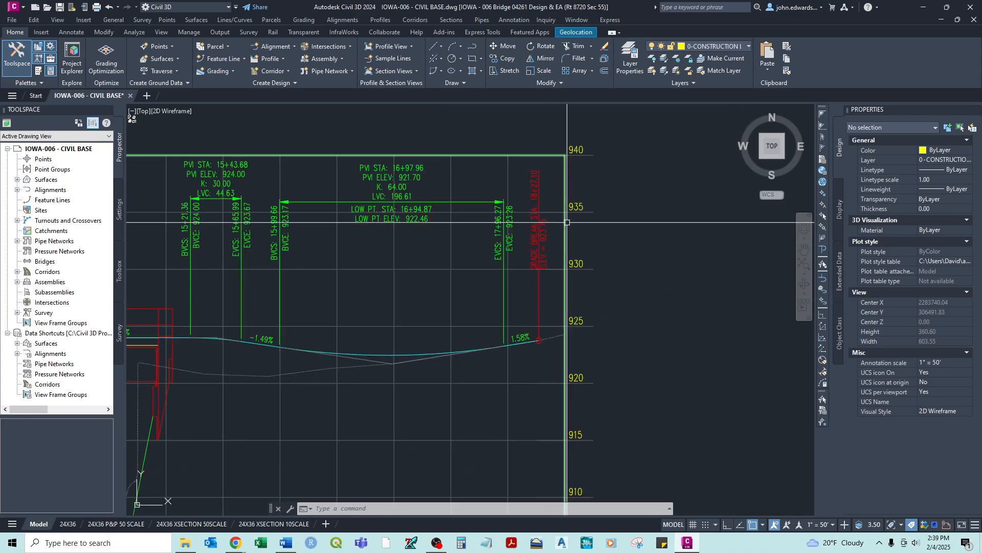
scroll(568, 221, "down", 6)
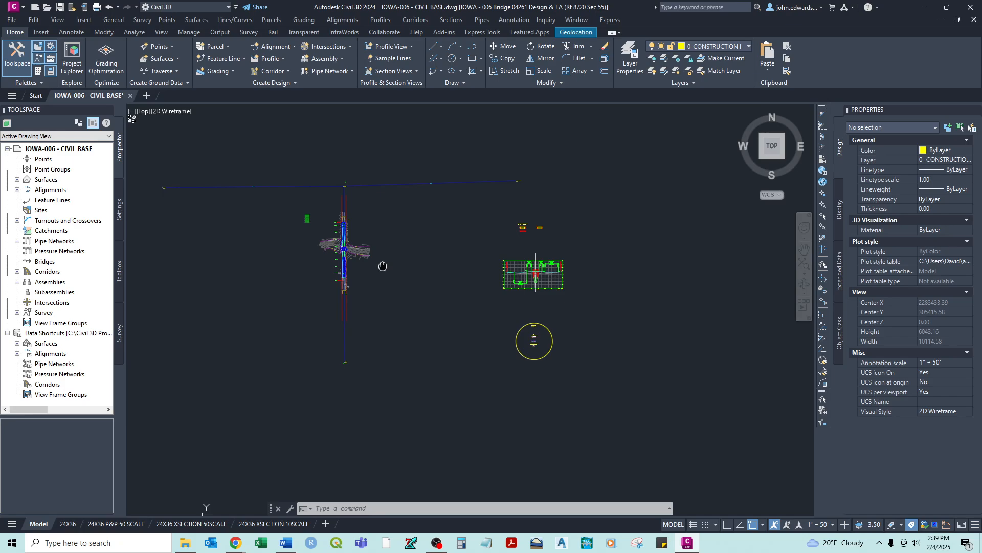
Open the IOWA-006 corridor's properties and bring up its baseline and region parameters.
scroll(340, 225, "up", 5)
scroll(360, 202, "up", 6)
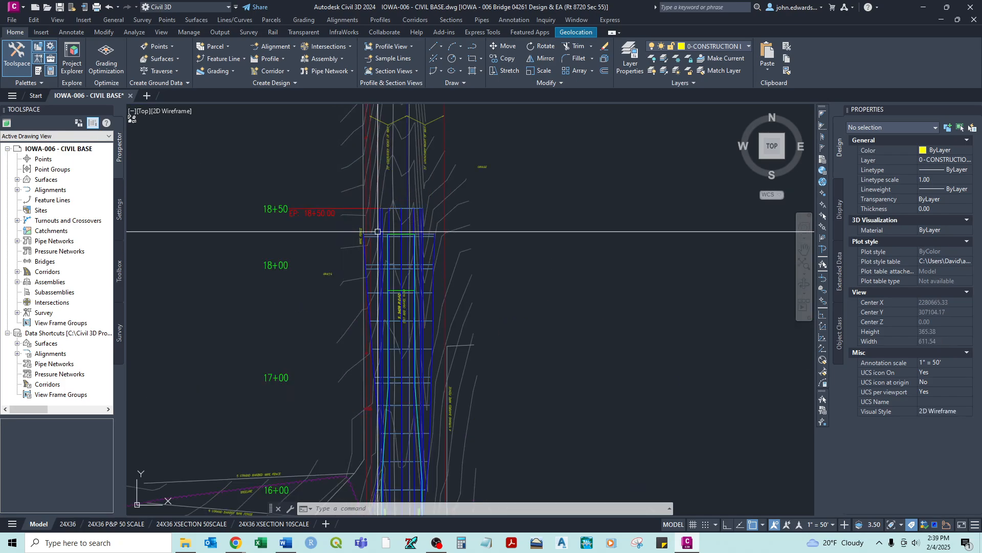
left_click(382, 257)
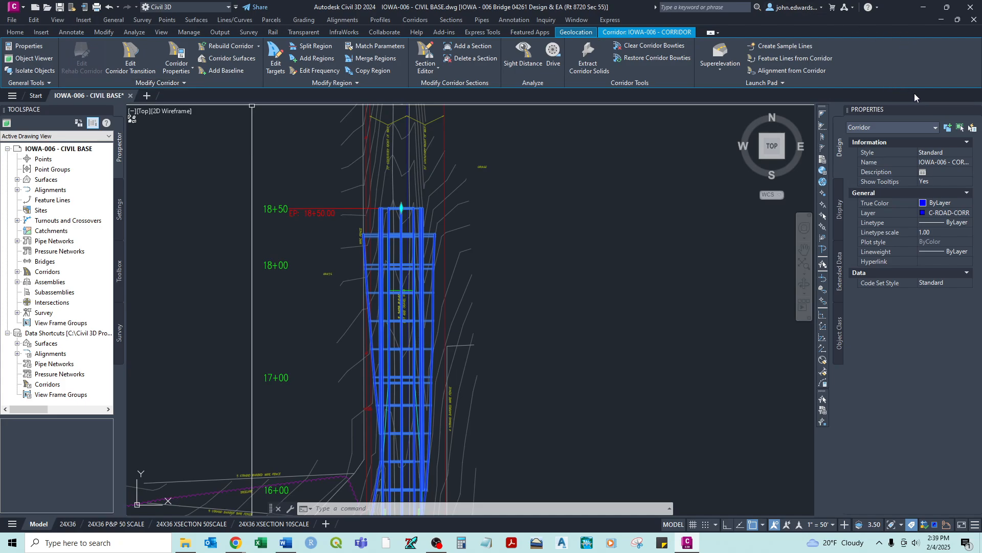
left_click(180, 54)
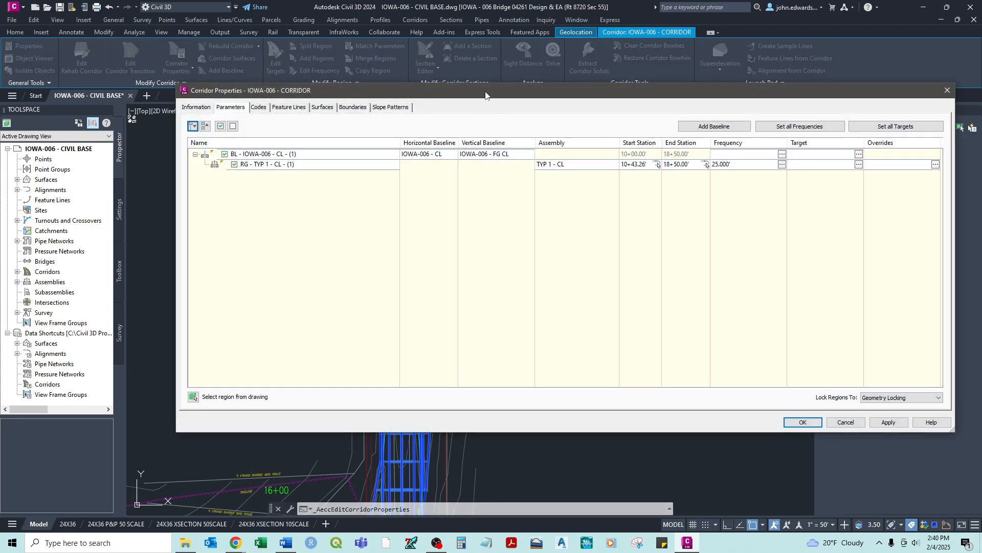
left_click_drag(485, 94, 435, 100)
left_click(146, 114)
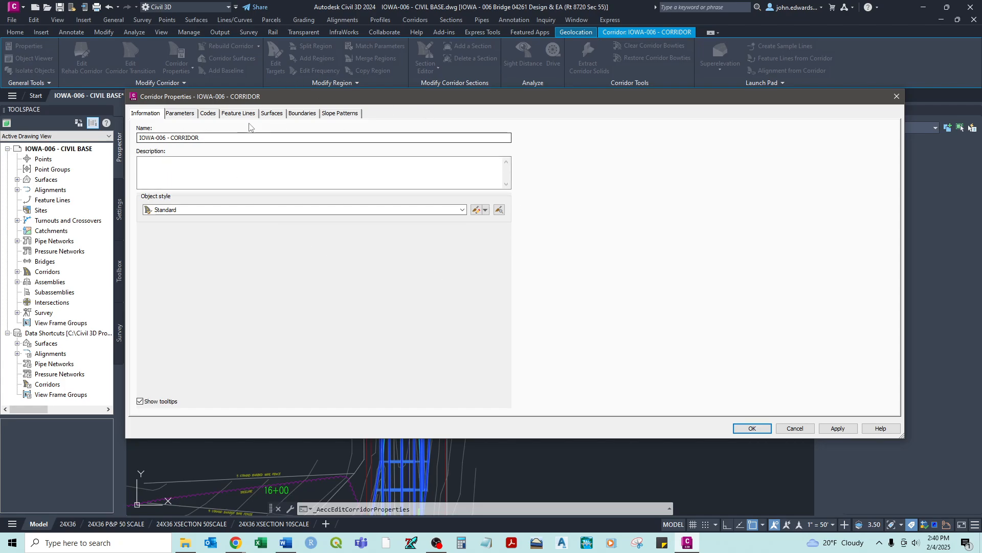
left_click(187, 115)
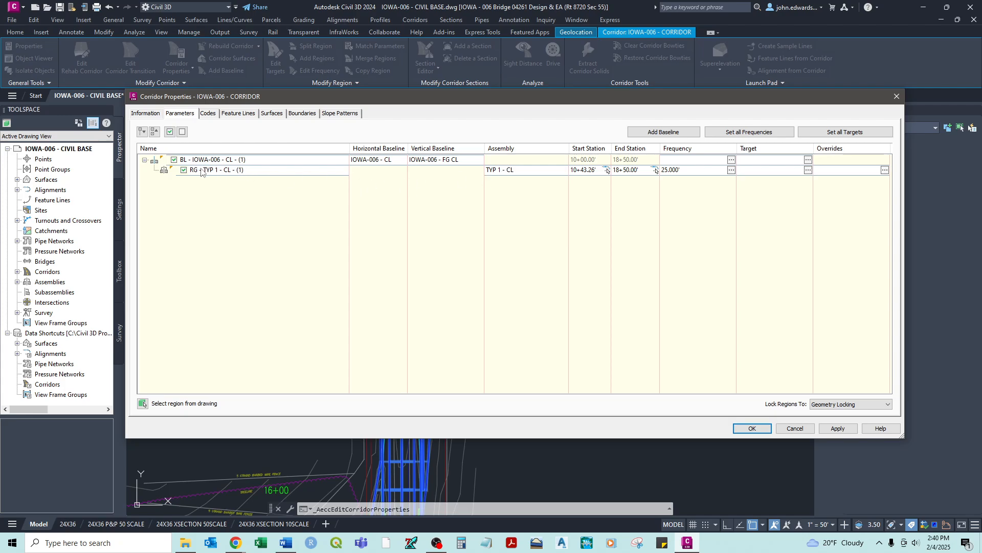
Set the end station of the RG - TYP 1 - CL region to 18+27.10 and rebuild the corridor with the change.
left_click(235, 159)
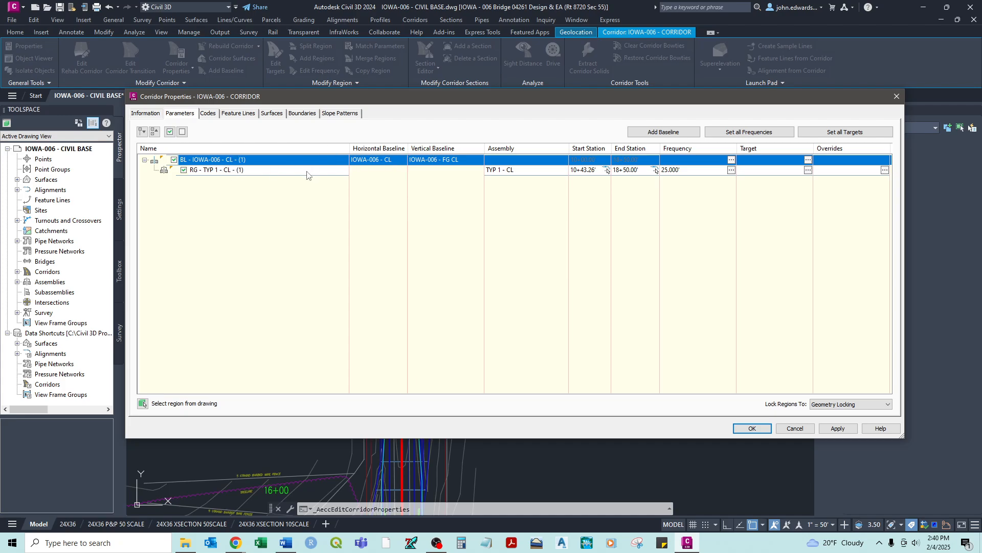
left_click(272, 172)
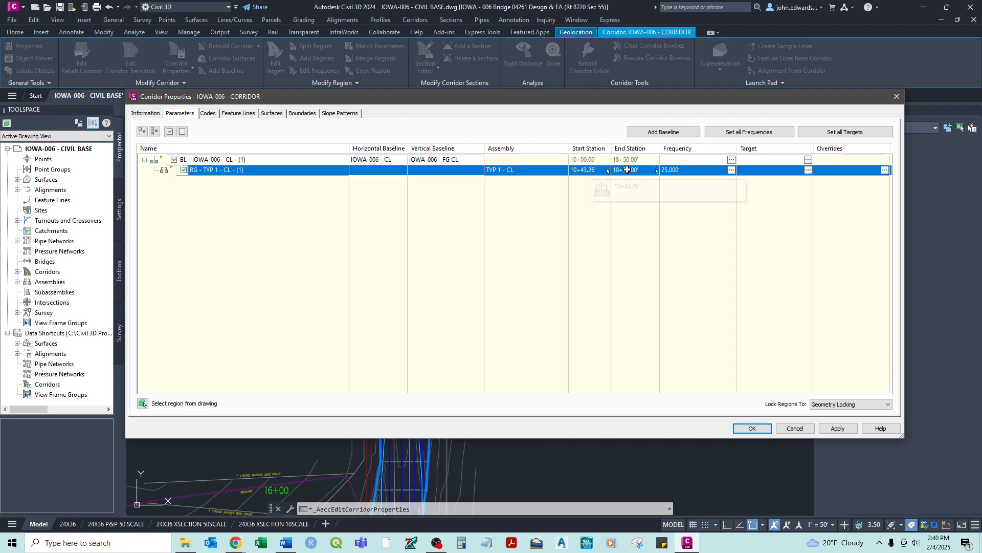
left_click(632, 170)
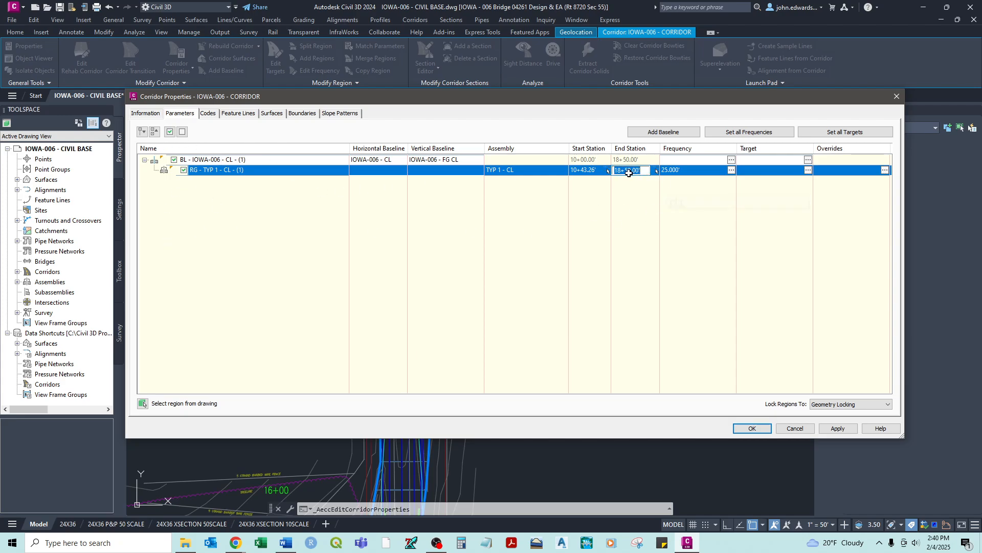
left_click(627, 170)
left_click_drag(626, 170, 637, 170)
type("27")
left_click(837, 429)
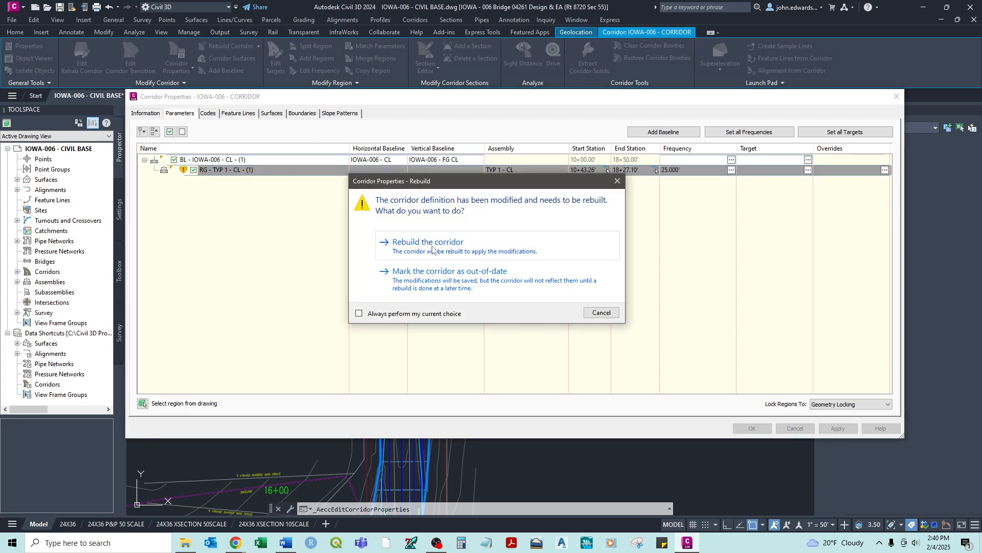
left_click(432, 245)
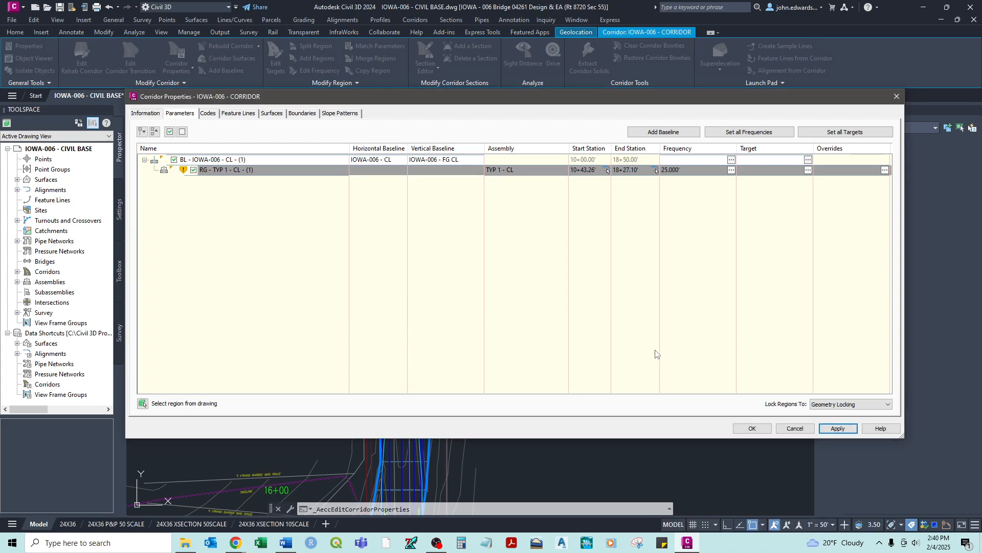
left_click(753, 428)
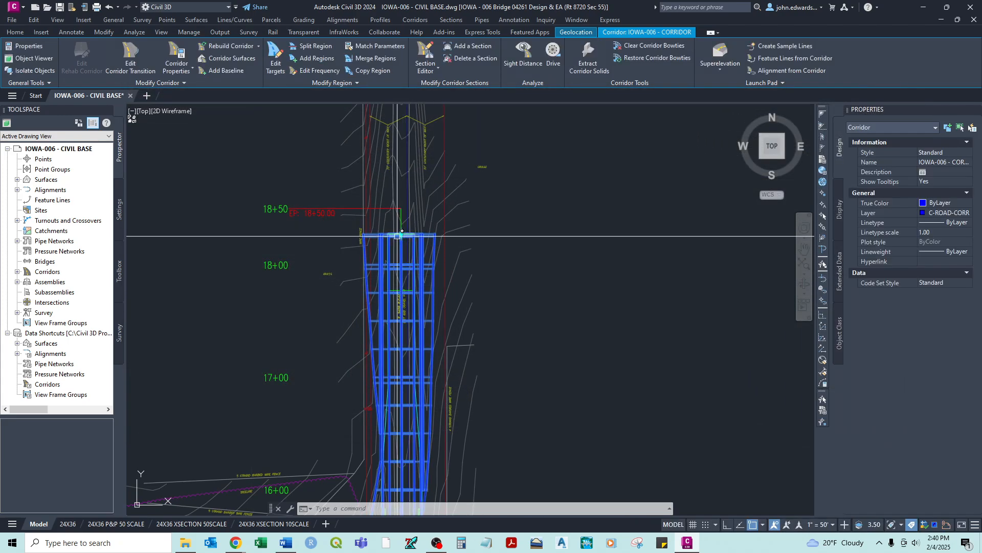
scroll(398, 236, "up", 4)
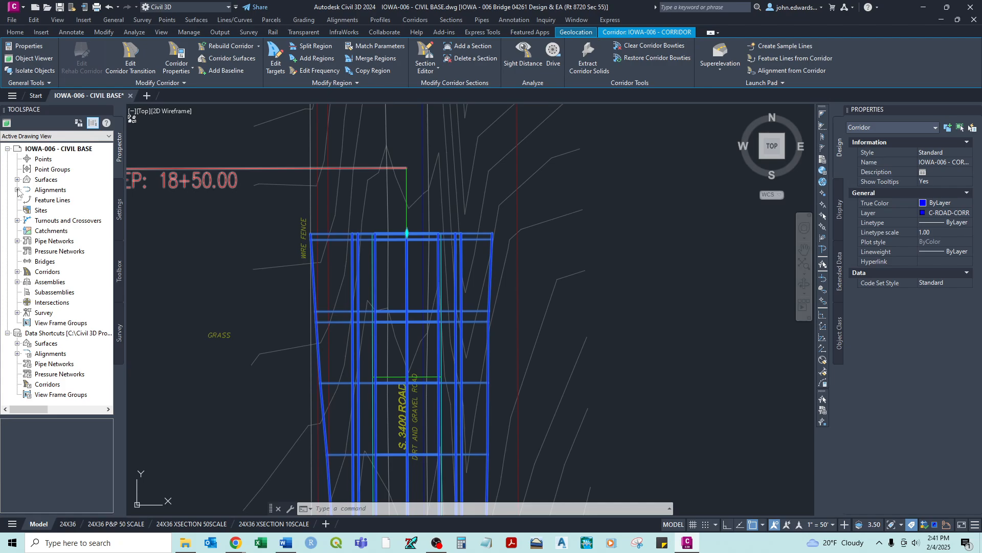
Turn on automatic rebuilding for the IOWA-006 corridor listed in the Prospector and rebuild it.
left_click(17, 272)
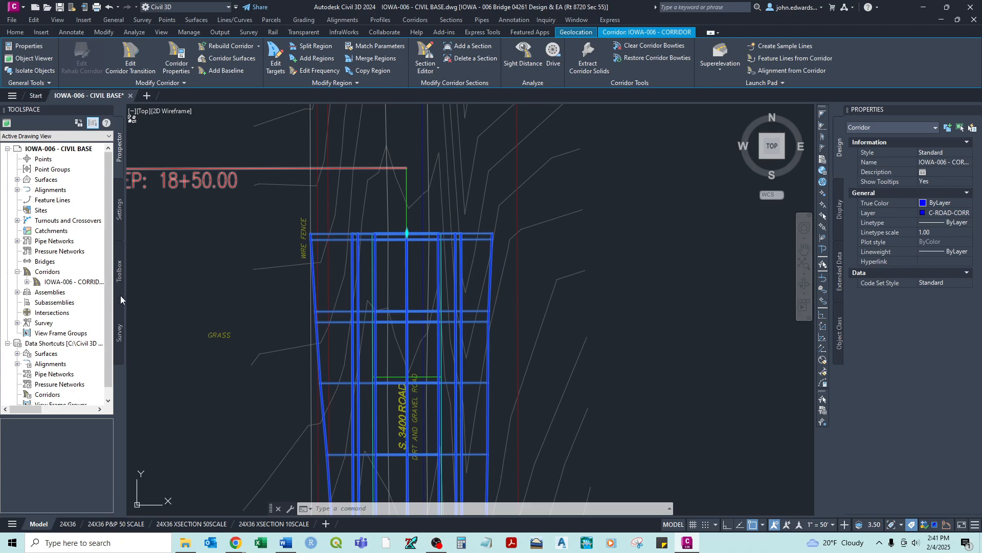
left_click_drag(127, 293, 167, 290)
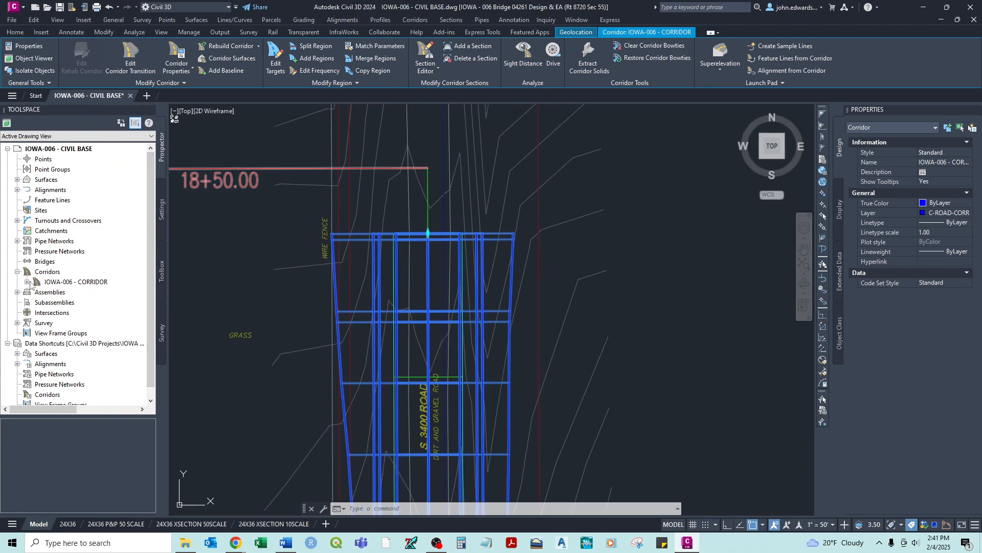
left_click(27, 281)
right_click(89, 282)
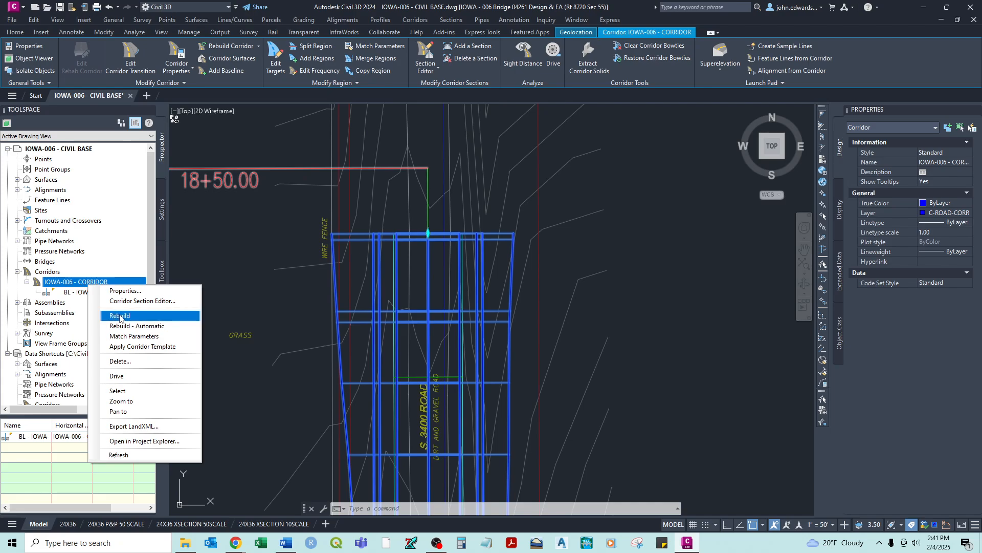
left_click(152, 326)
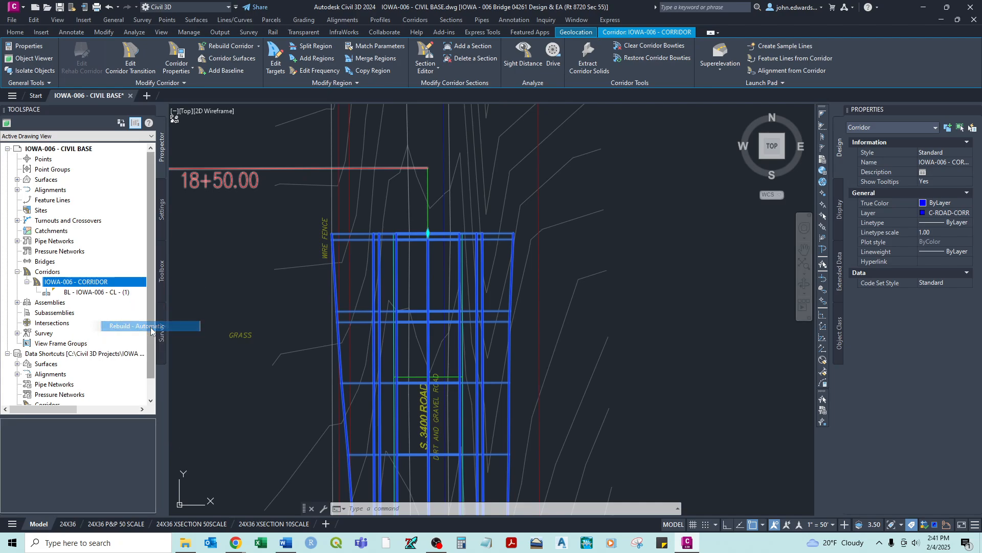
right_click(83, 282)
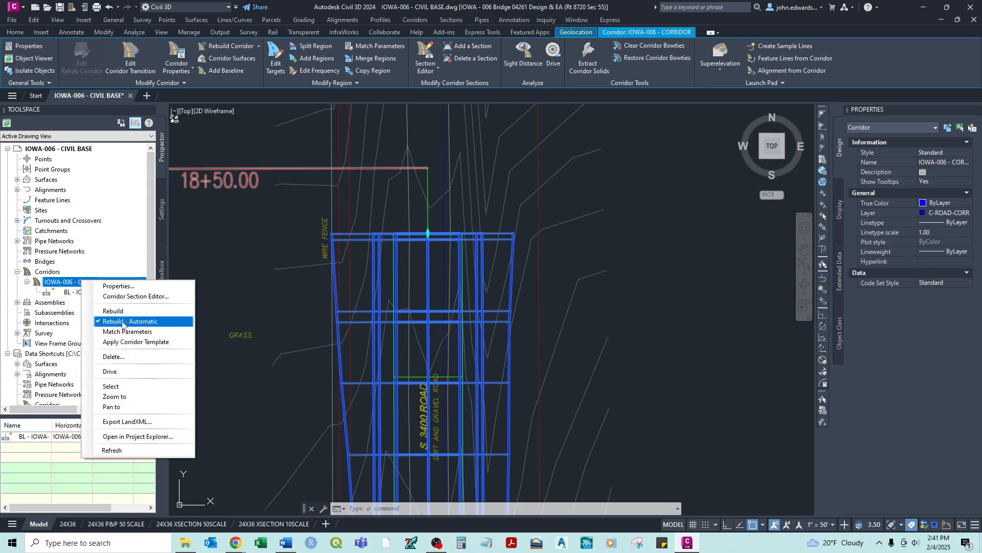
left_click(114, 310)
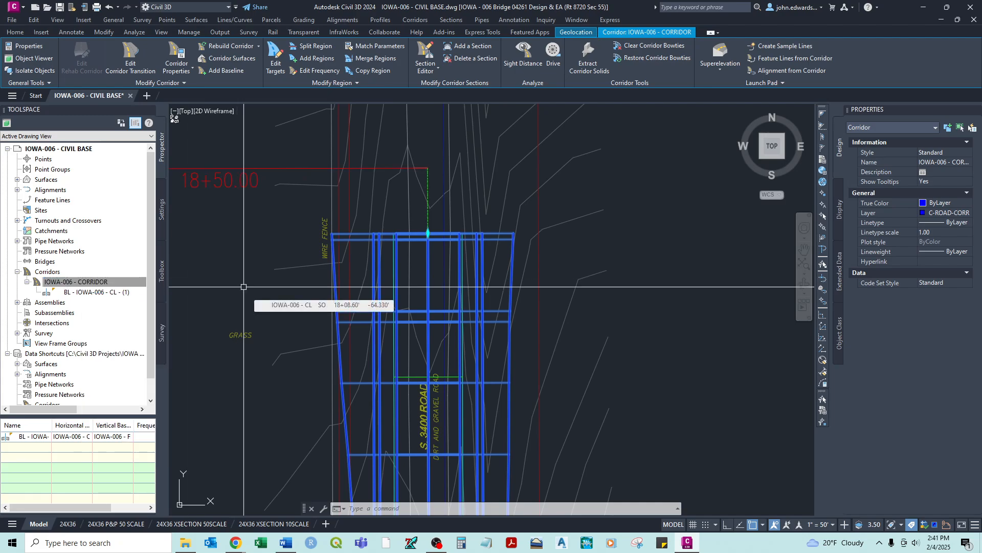
Examine the rebuilt corridor in plan, checking its north and south ends and the stretch approaching the creek crossing.
scroll(243, 287, "down", 4)
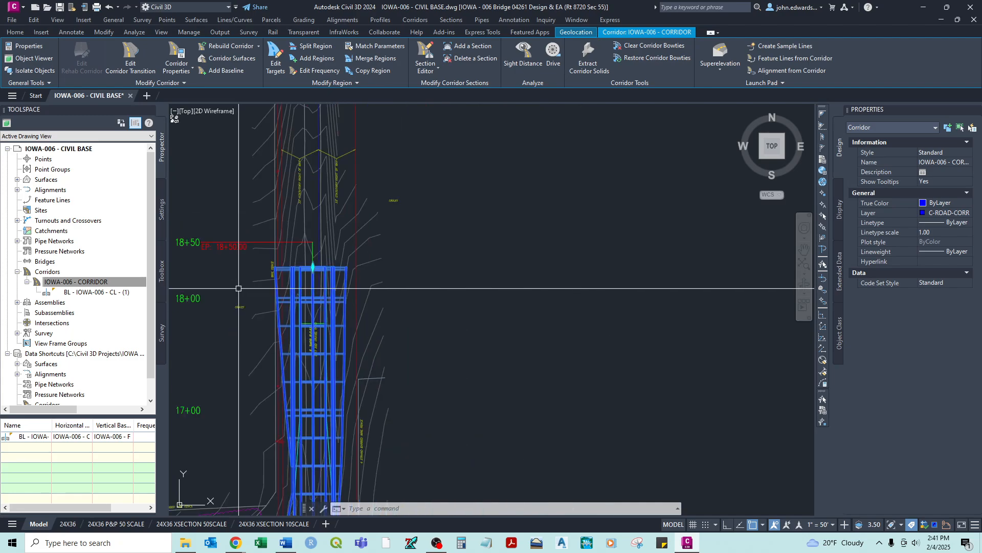
middle_click_drag(291, 264, 378, 228)
scroll(378, 228, "down", 2)
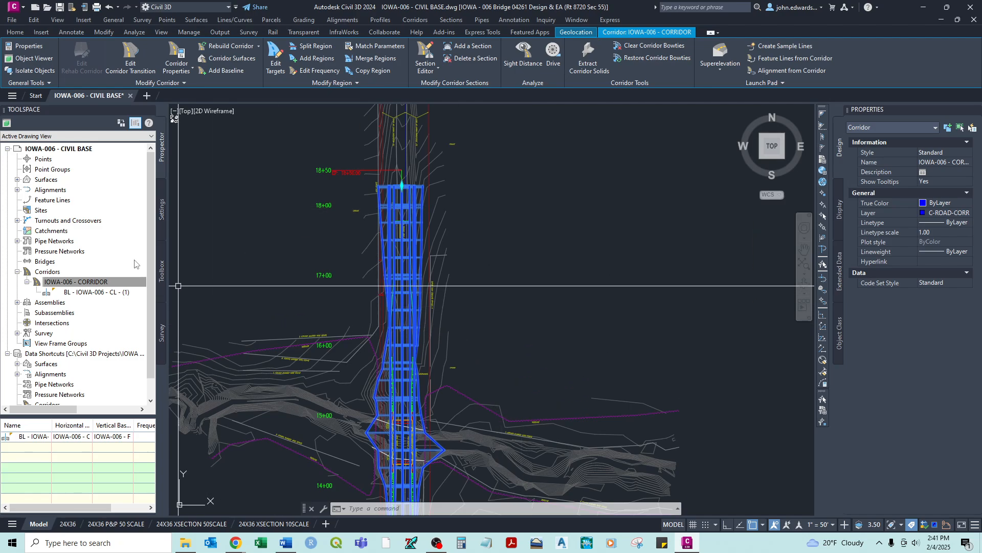
scroll(482, 213, "up", 2)
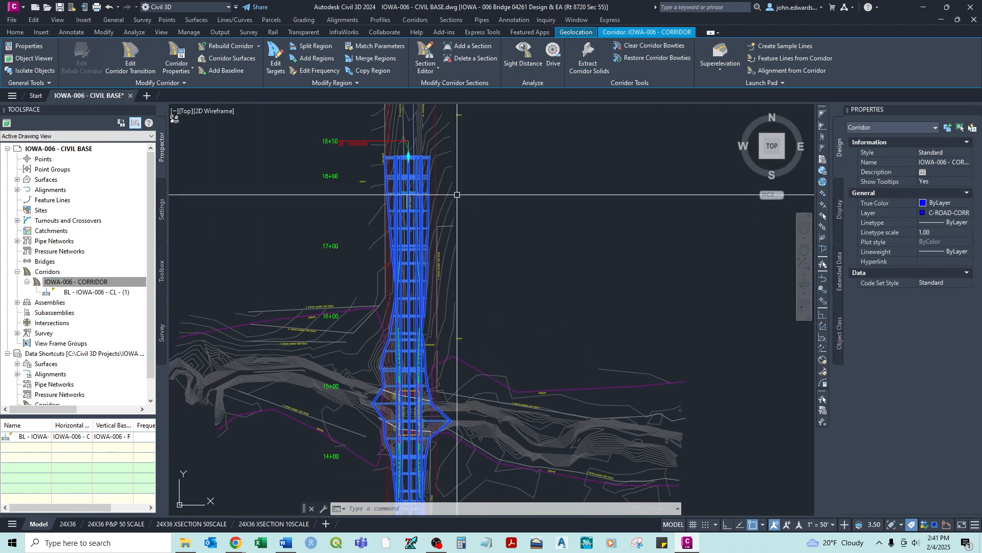
scroll(450, 205, "down", 4)
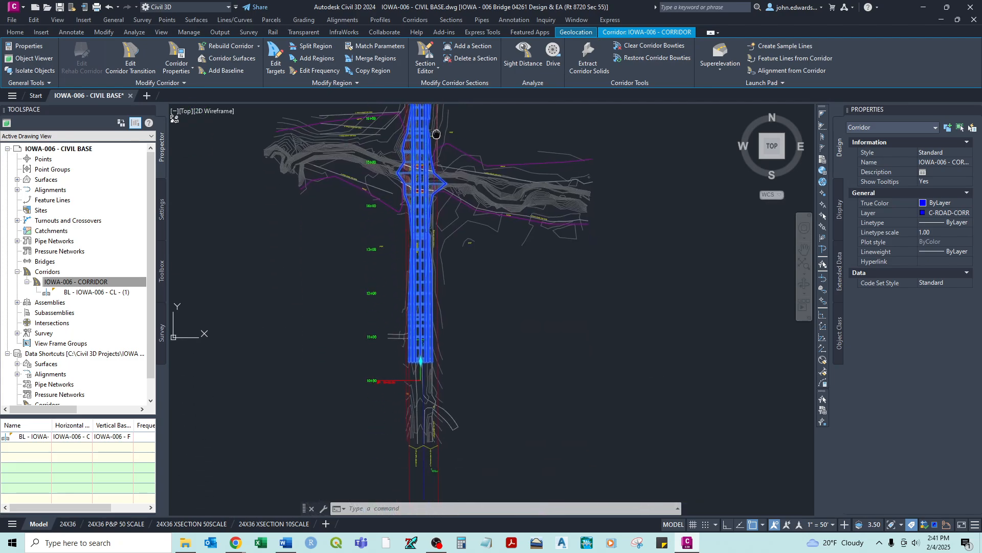
middle_click_drag(431, 272, 431, 348)
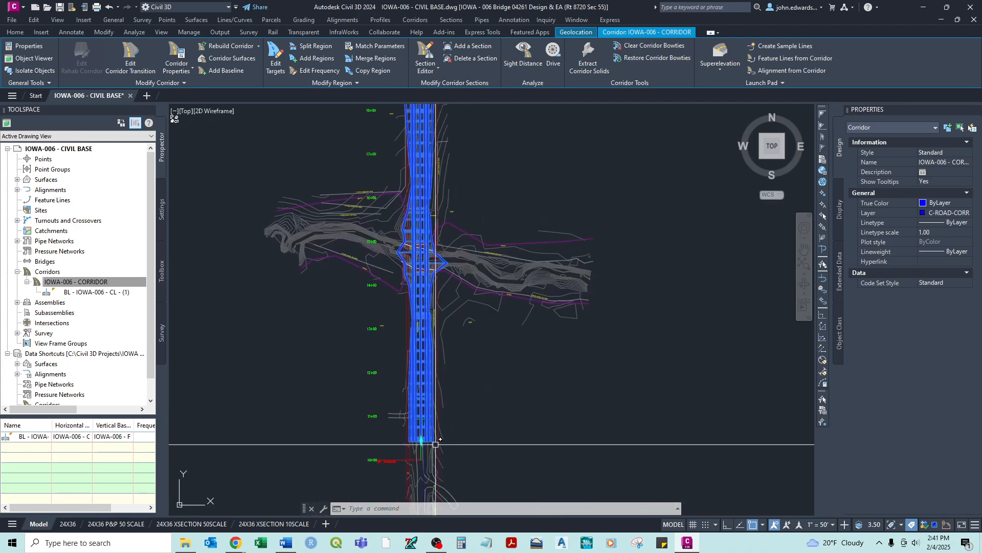
mouse_move(443, 167)
middle_mouse_down()
mouse_move(448, 260)
mouse_move(440, 196)
middle_mouse_up()
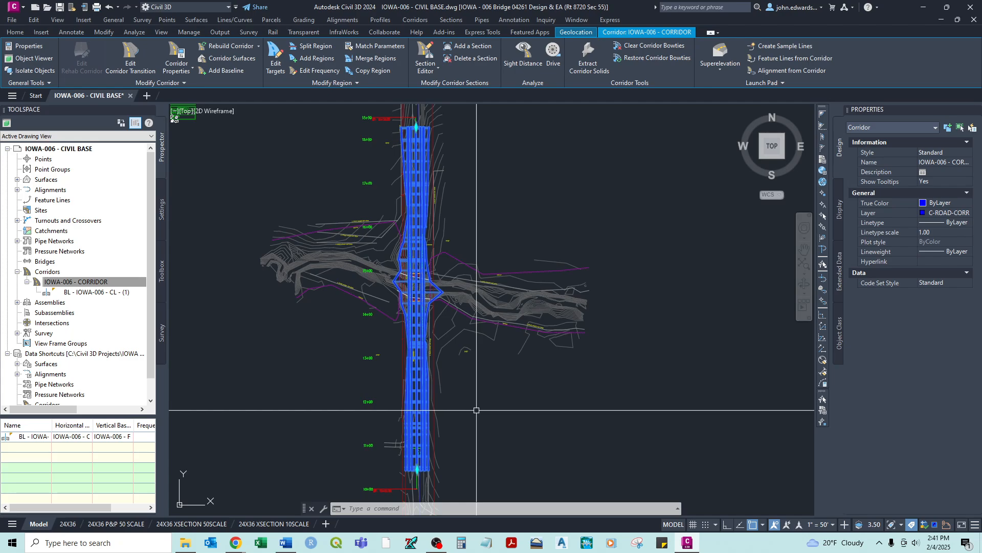
scroll(432, 412, "up", 5)
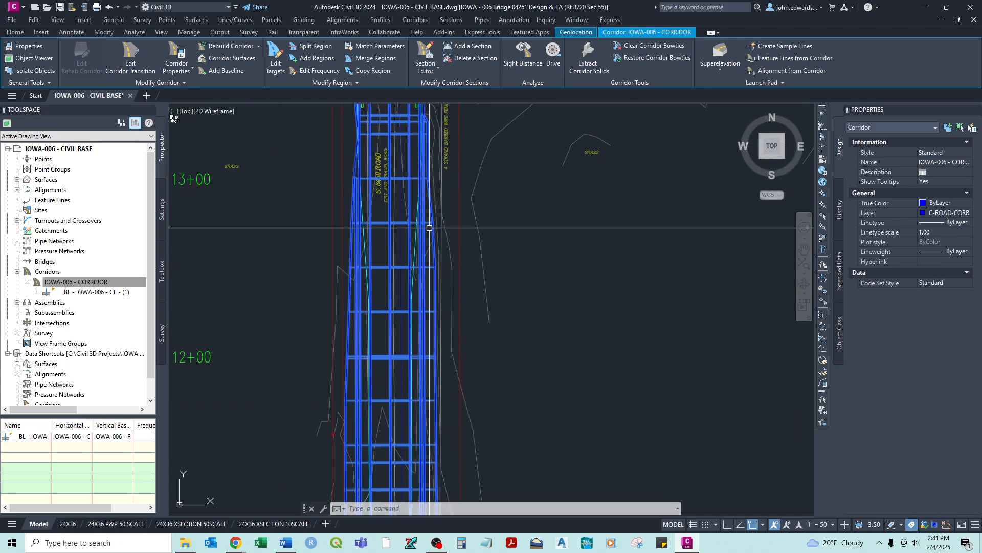
middle_click_drag(429, 228, 432, 263)
middle_click_drag(415, 199, 416, 318)
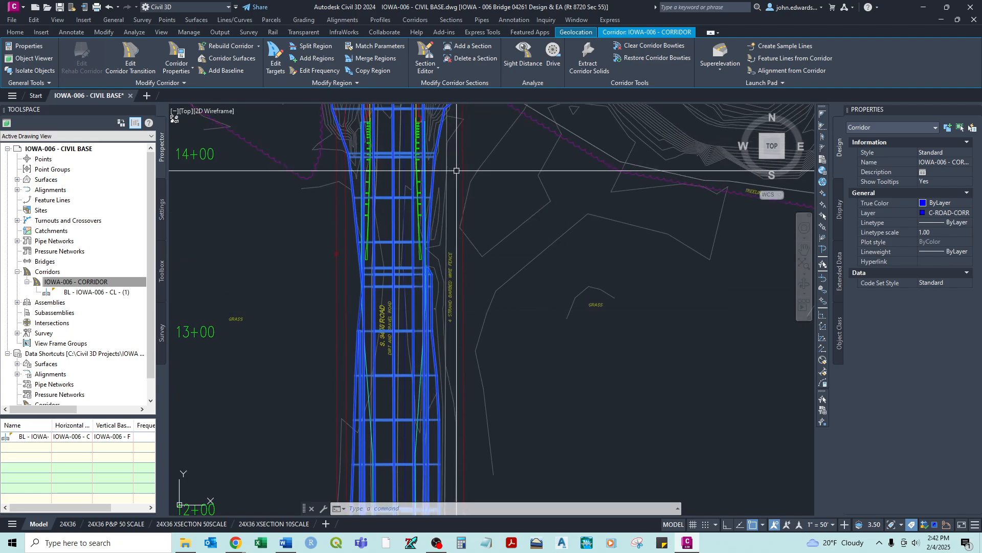
mouse_move(453, 176)
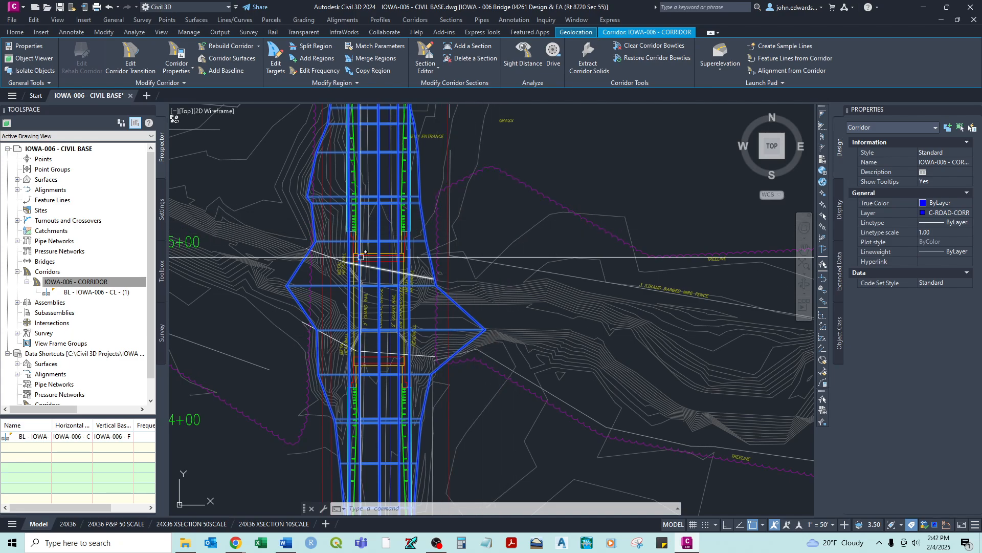
Examine the typical section assemblies, especially the TYP 2 concrete bridge assembly below the TYP 1 aggregate roadway.
scroll(382, 341, "down", 5)
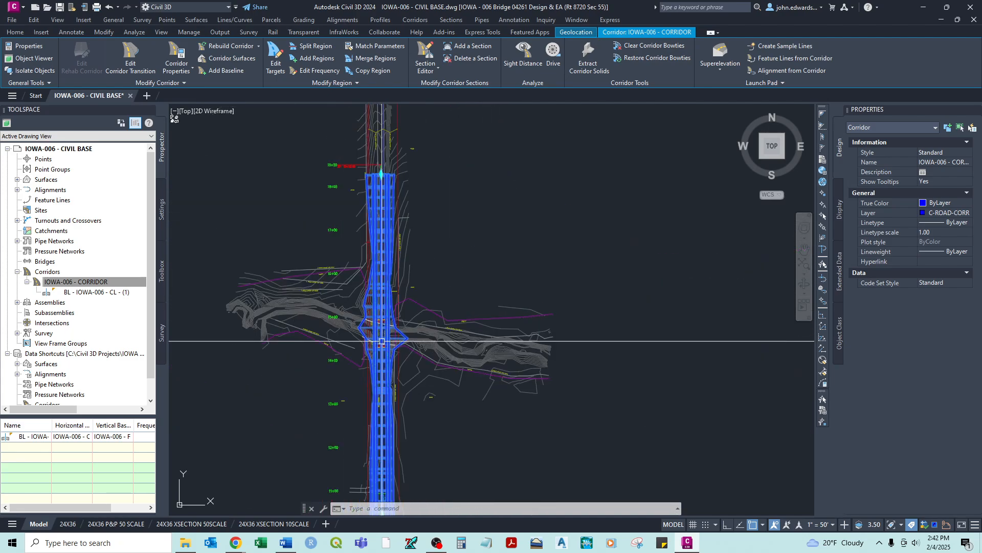
middle_click_drag(566, 339, 527, 318)
scroll(504, 336, "up", 5)
scroll(504, 336, "up", 5)
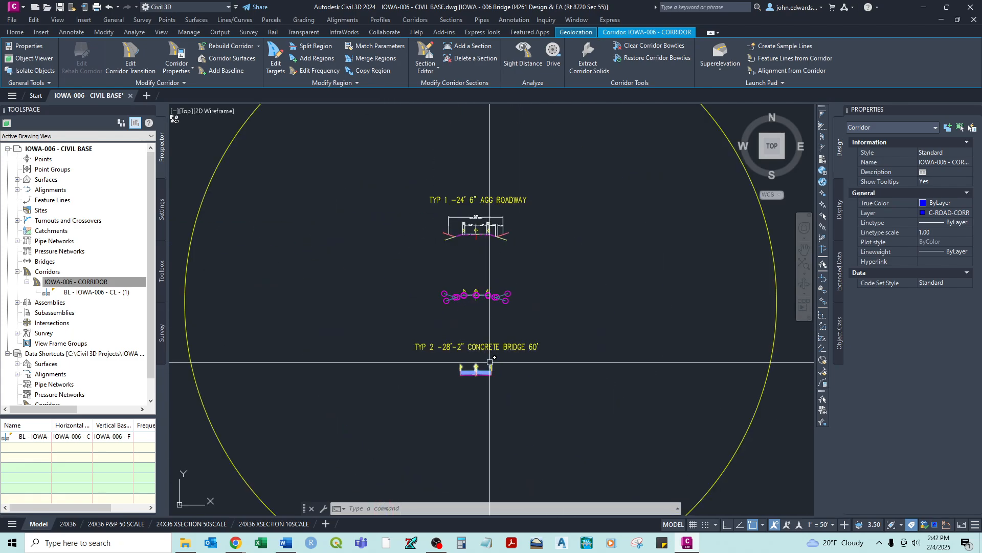
scroll(476, 379, "up", 3)
scroll(475, 381, "up", 2)
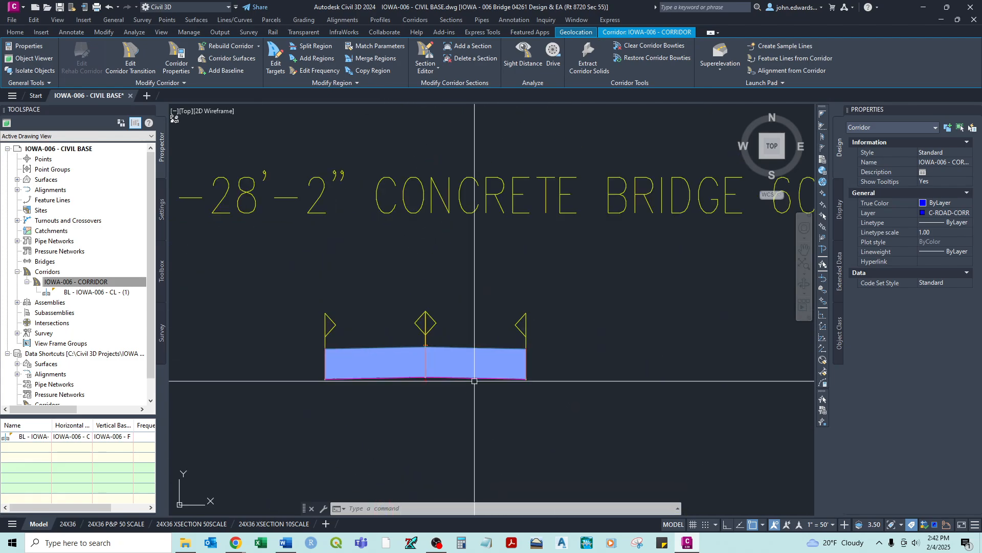
scroll(399, 374, "up", 1)
scroll(399, 374, "down", 6)
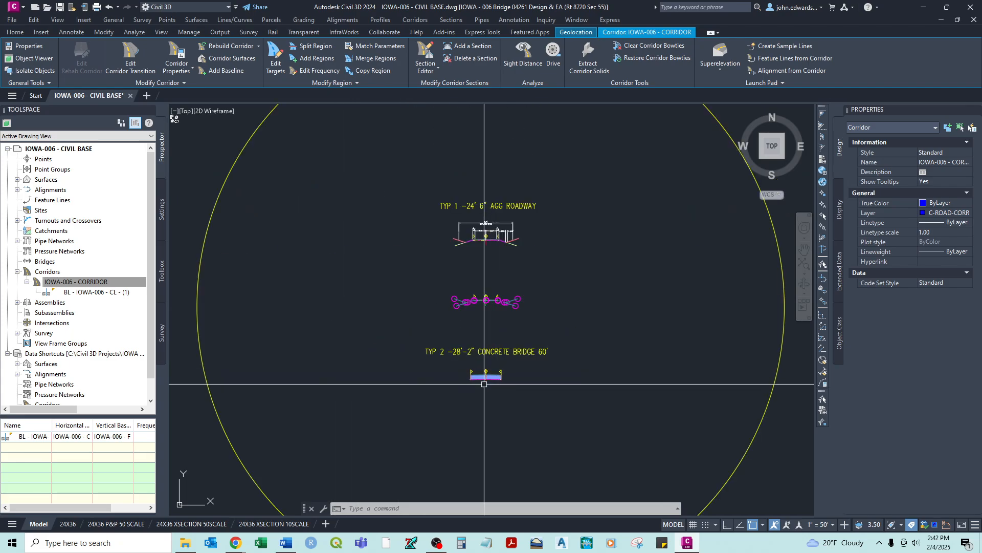
scroll(486, 373, "up", 2)
scroll(485, 381, "down", 8)
scroll(301, 279, "down", 3)
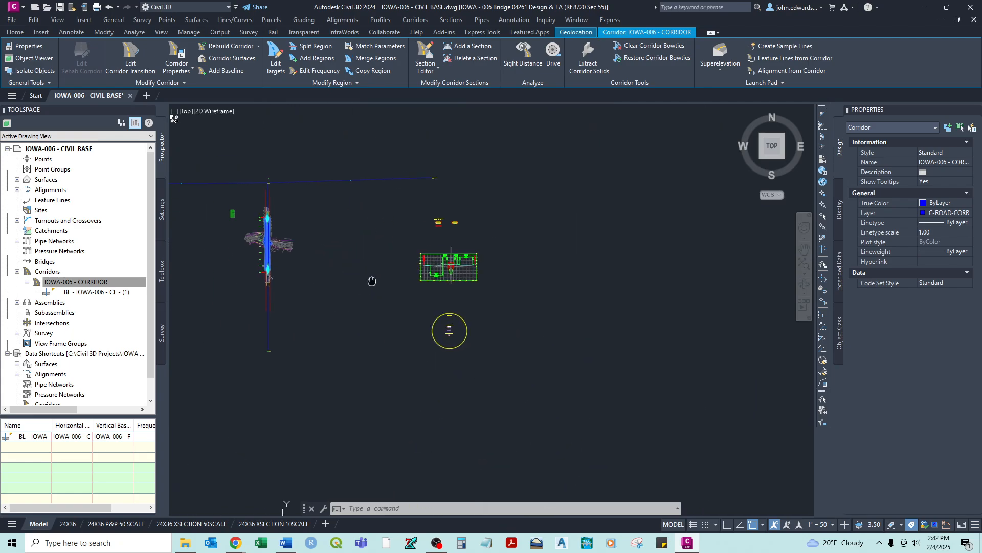
Examine the corridor from the bridge at the creek down to its south end, comparing it with the road edges and guardrails.
scroll(409, 266, "up", 10)
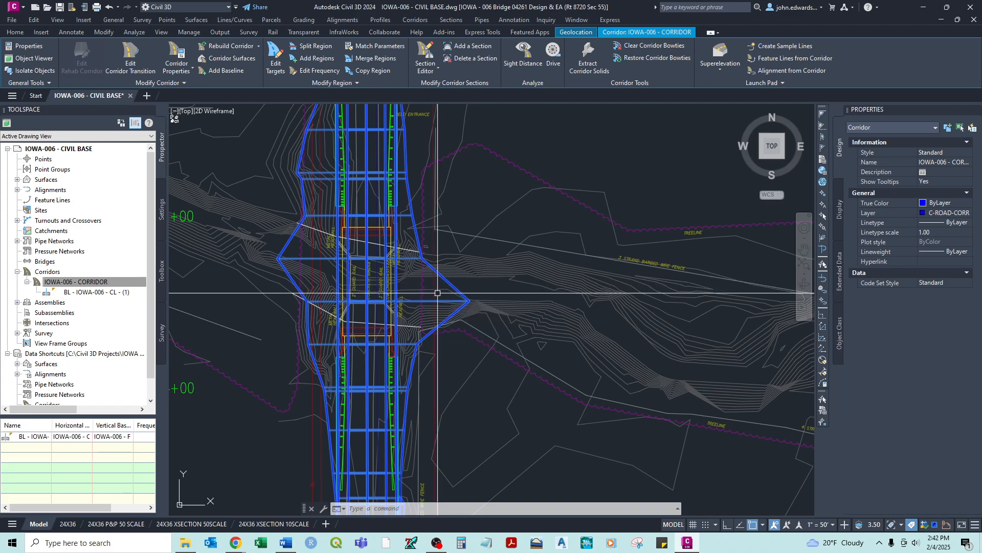
mouse_move(441, 296)
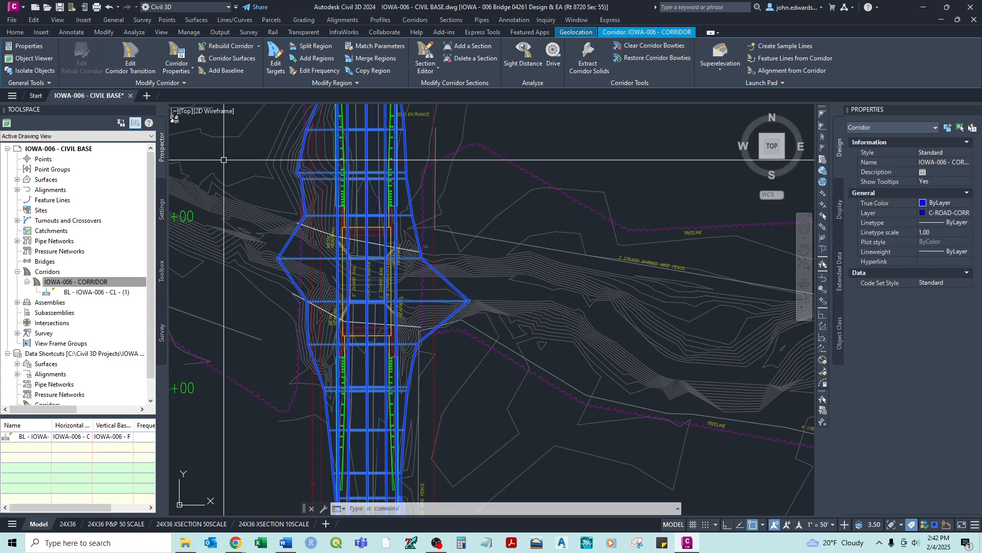
mouse_move(264, 163)
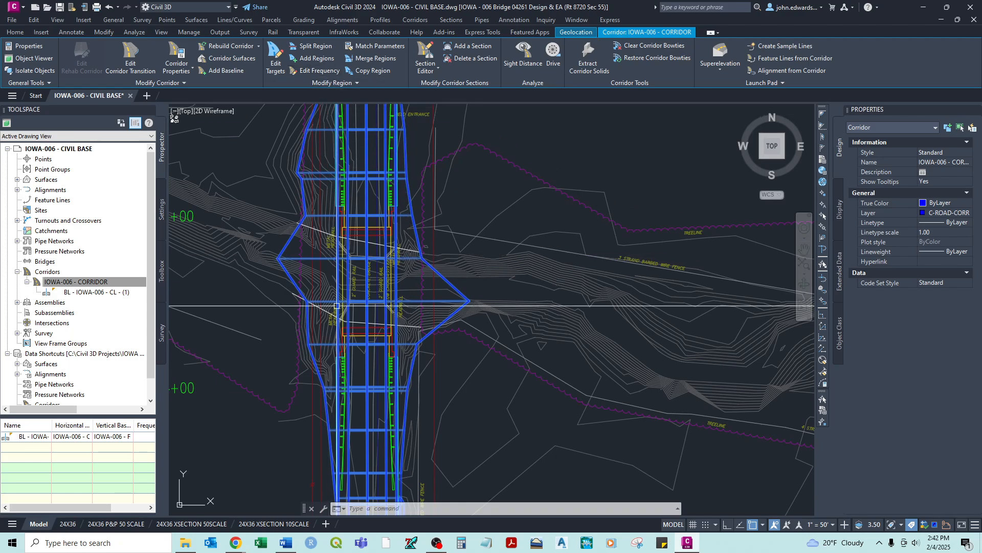
middle_click_drag(345, 324, 326, 137)
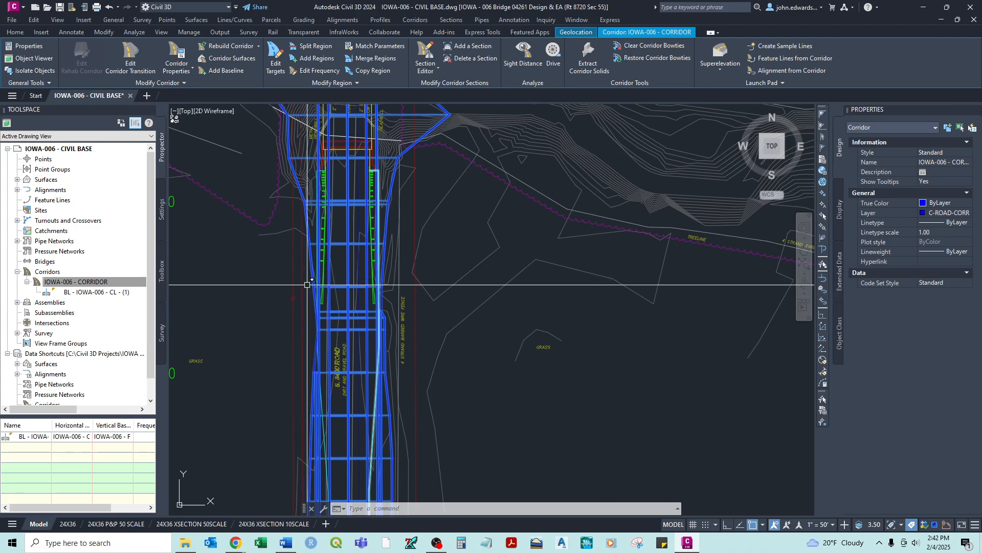
middle_click_drag(299, 381, 351, 256)
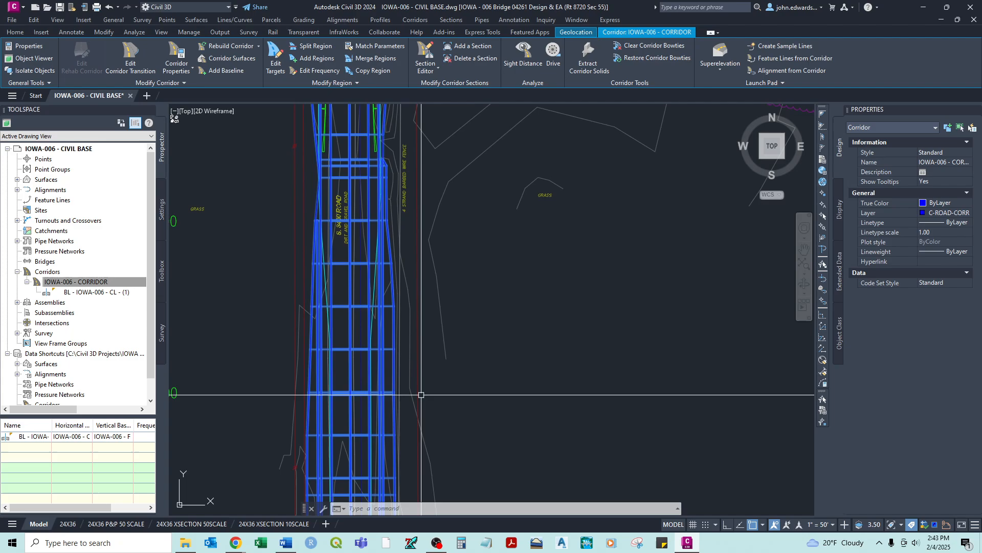
scroll(433, 363, "down", 2)
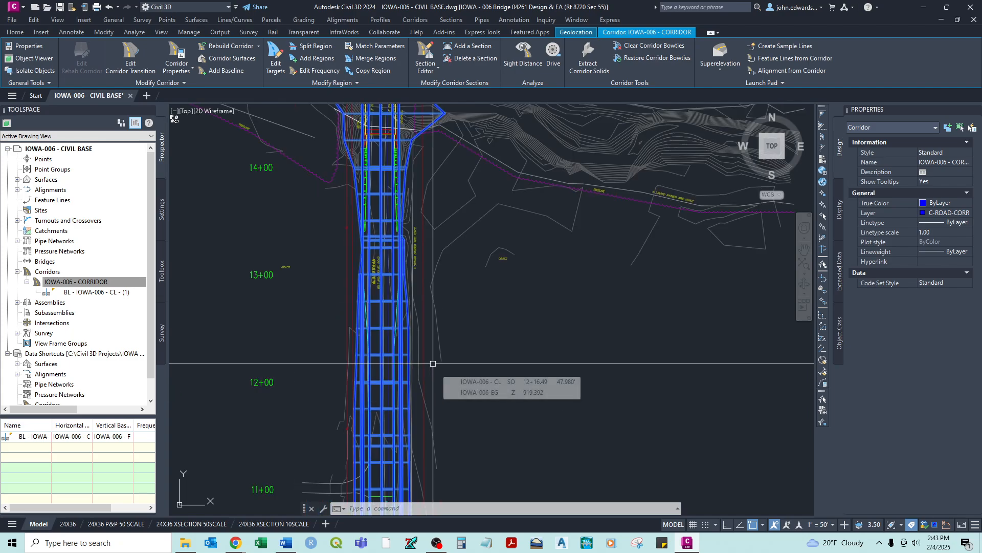
middle_click_drag(417, 444, 414, 309)
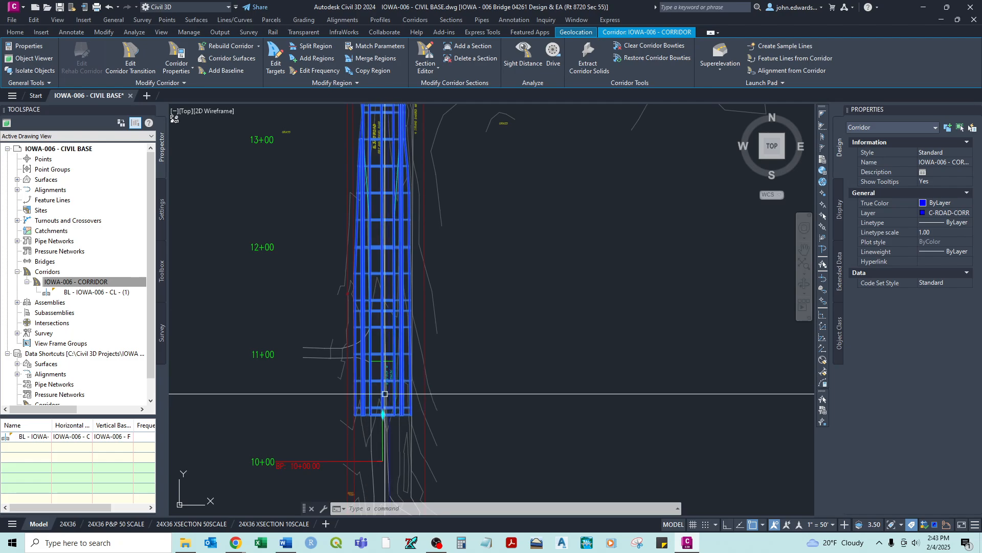
scroll(388, 395, "up", 4)
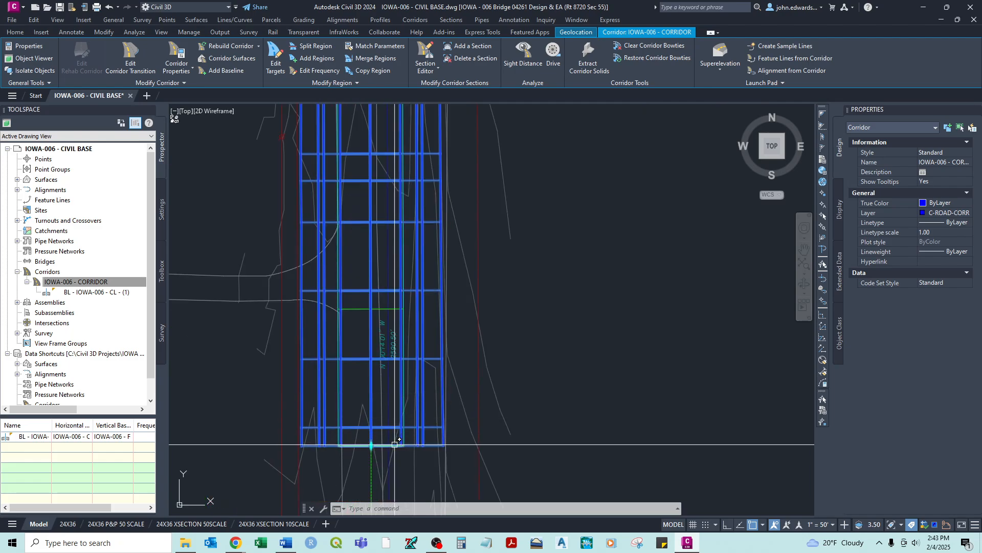
Examine the corridor in plan from its south end across the creek bridge to its north end near station 18+00.
middle_click_drag(396, 240, 406, 357)
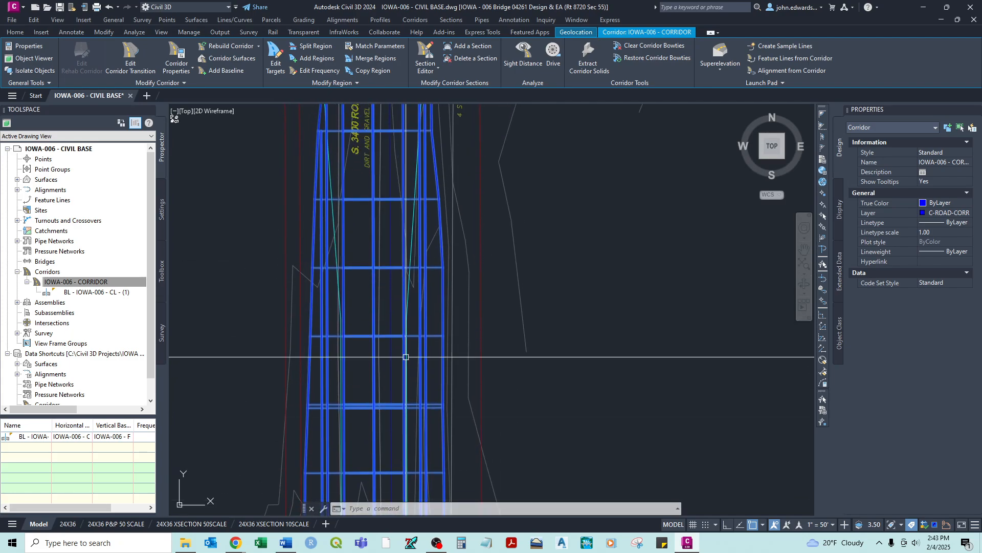
mouse_move(408, 143)
middle_mouse_down()
mouse_move(410, 430)
mouse_move(414, 195)
mouse_move(351, 333)
middle_mouse_up()
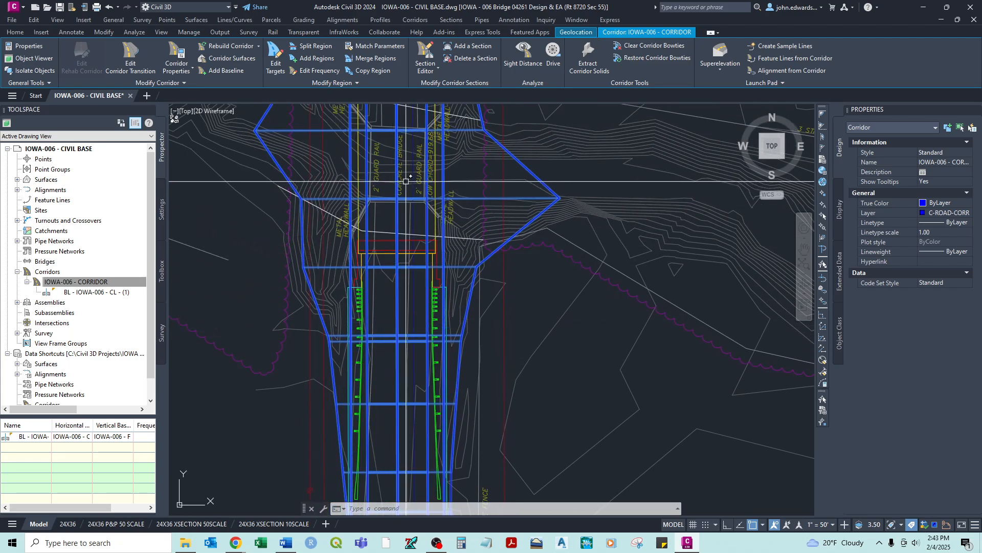
middle_click_drag(333, 165, 336, 318)
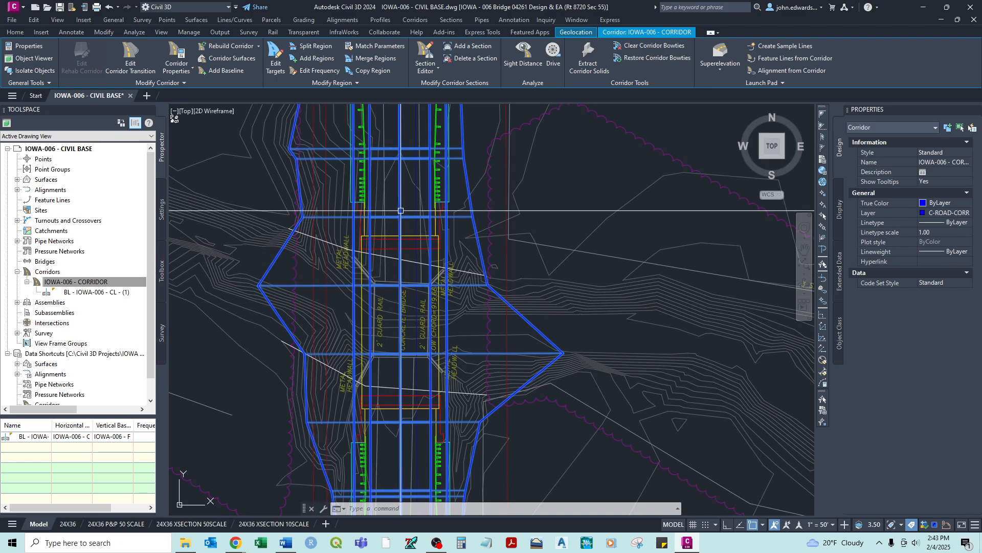
middle_click_drag(336, 158, 404, 359)
scroll(404, 360, "down", 2)
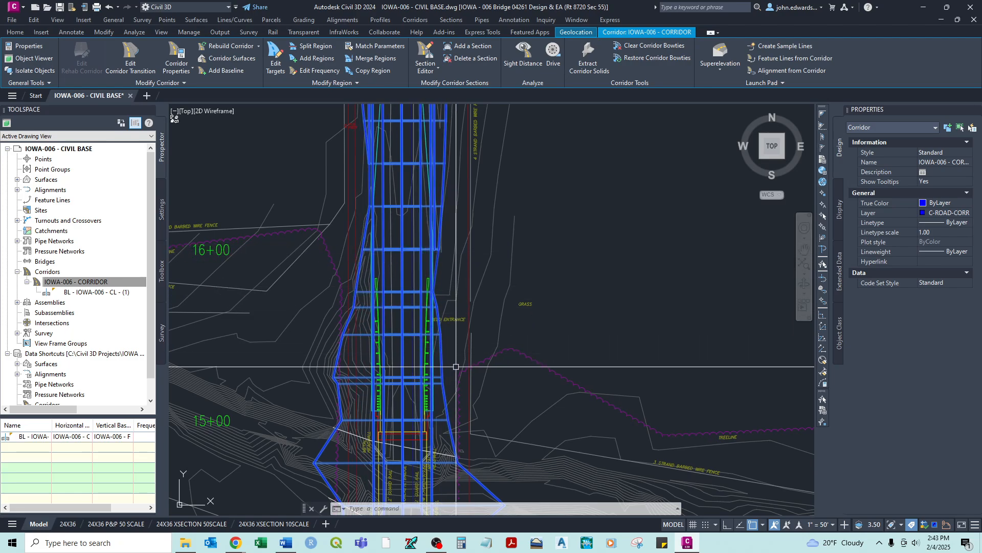
middle_click_drag(432, 261, 435, 395)
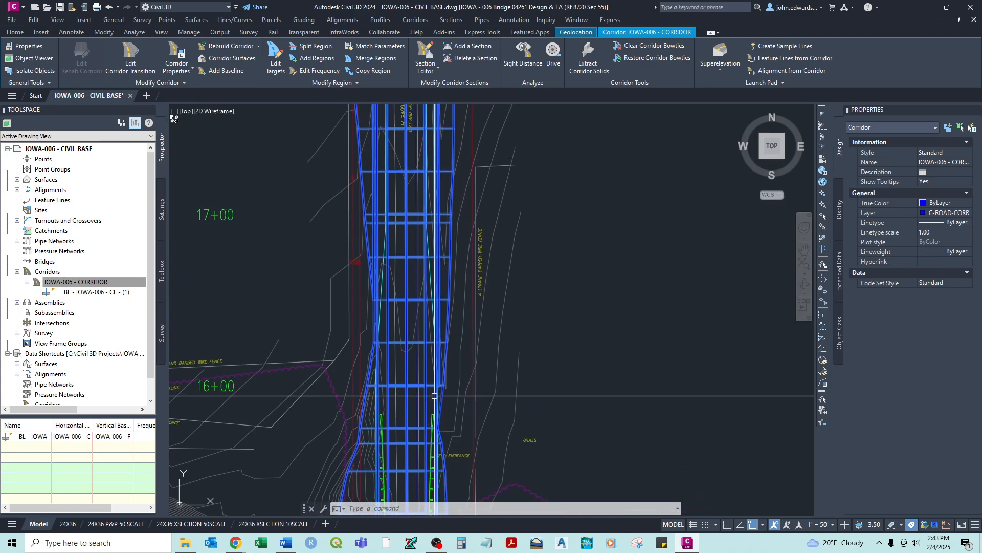
middle_click_drag(414, 194, 423, 321)
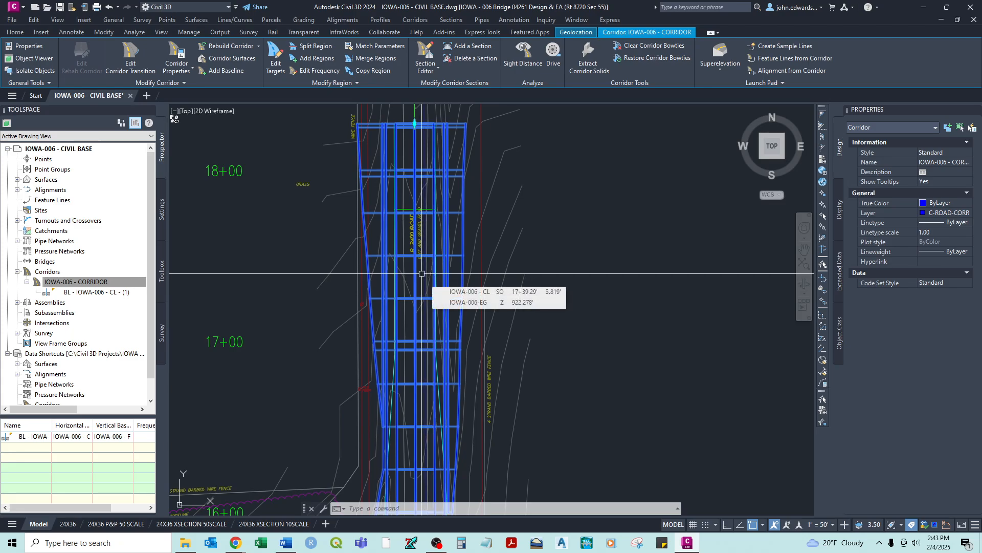
scroll(422, 274, "down", 2)
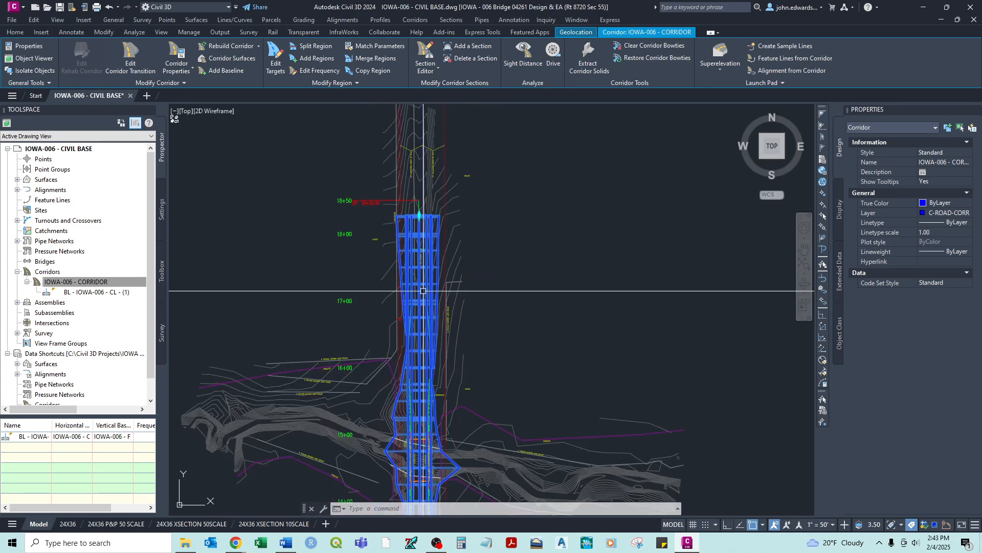
Examine the corridor around the north end of the bridge and its guardrails, and review the corridor's full extent.
scroll(414, 278, "up", 5)
scroll(411, 280, "up", 2)
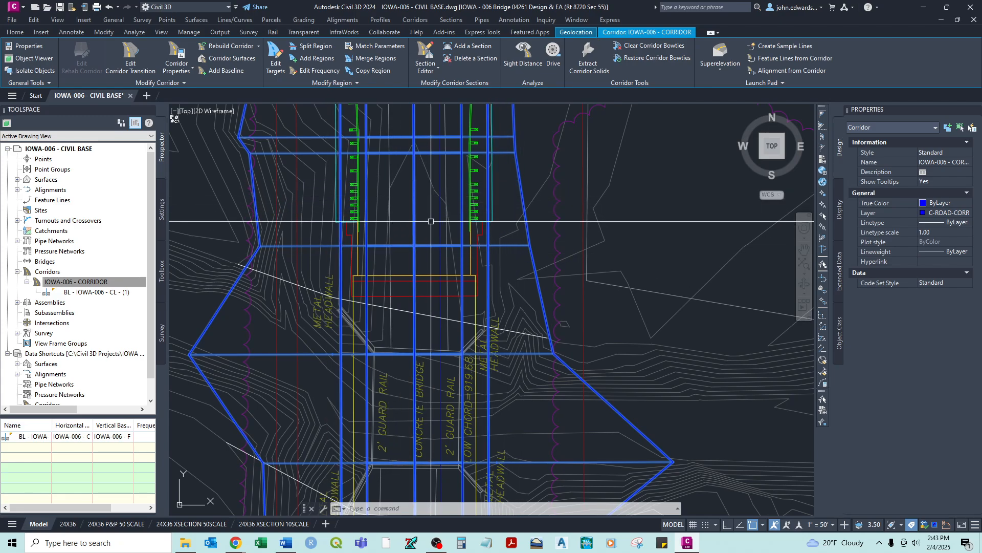
middle_click_drag(449, 215, 449, 261)
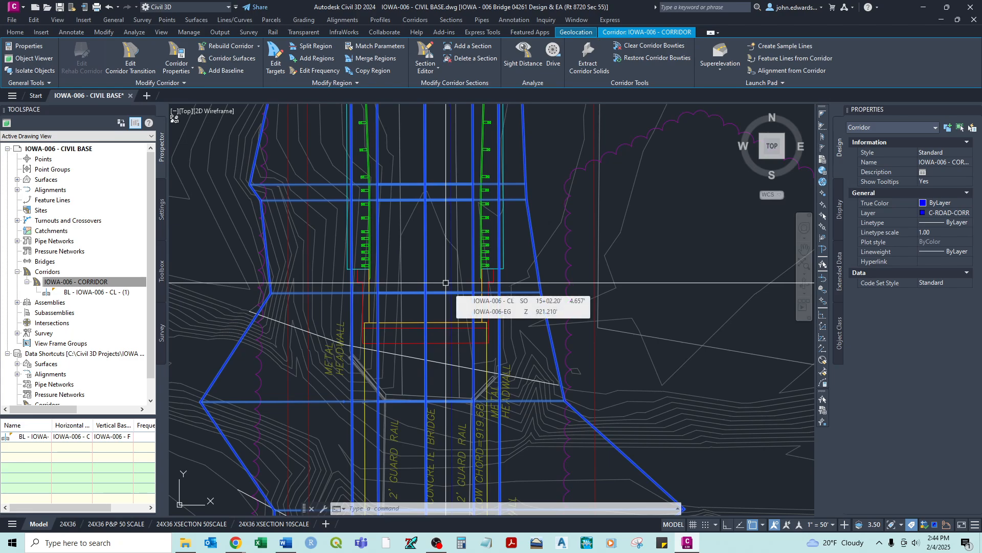
scroll(445, 283, "down", 5)
scroll(439, 362, "down", 5)
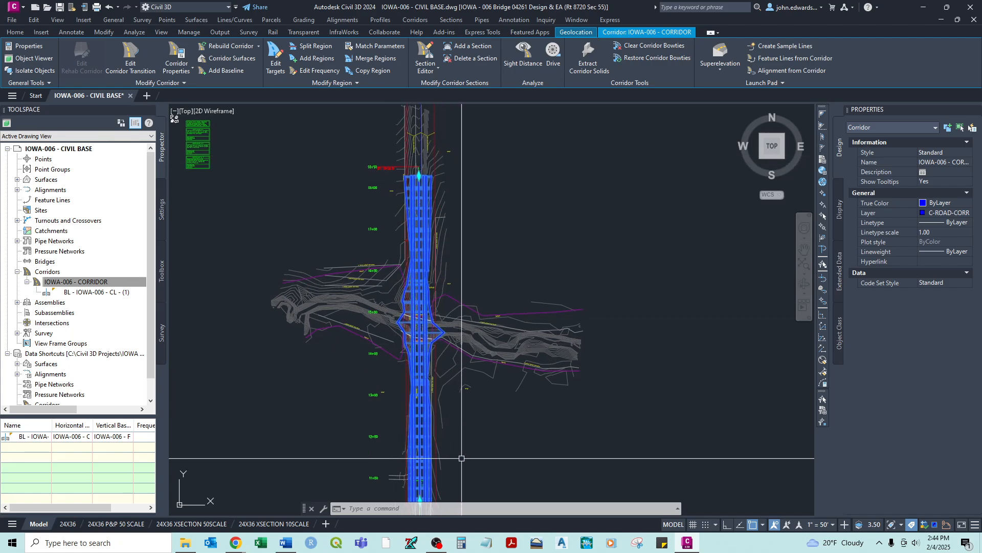
middle_click_drag(461, 460, 460, 438)
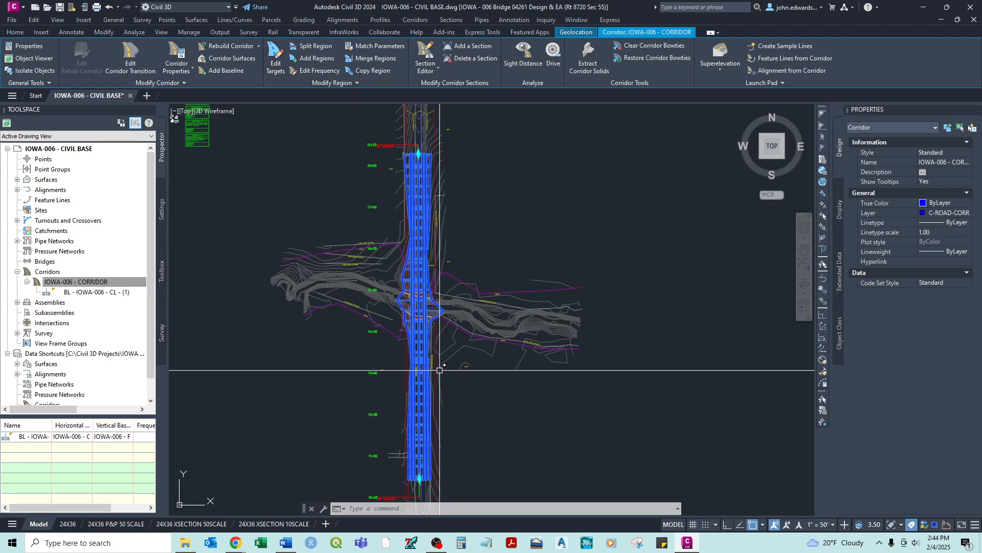
Examine the TYP 1 aggregate roadway section and the assembly below it, checking the lanes, shoulders, ditches and daylight slopes.
scroll(431, 344, "up", 5)
scroll(407, 366, "down", 2)
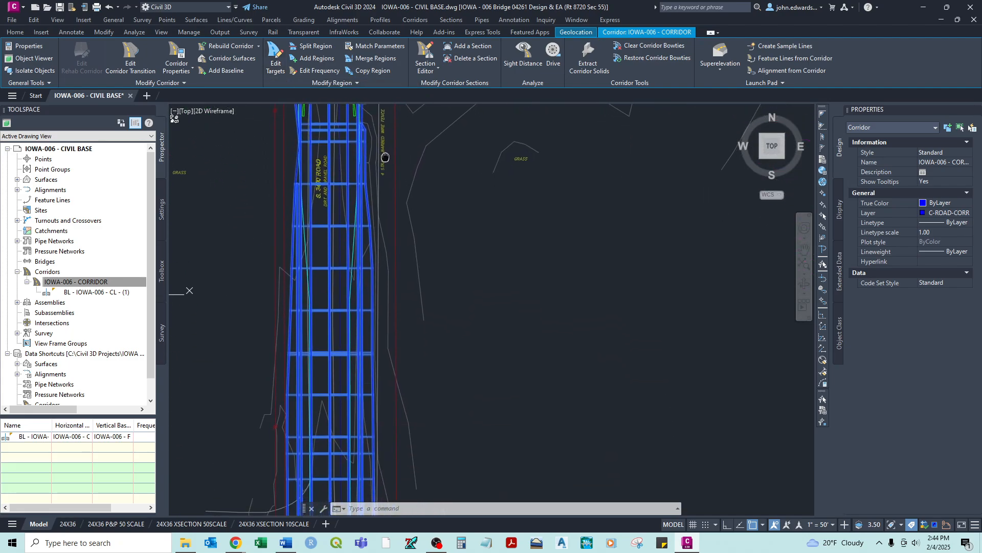
scroll(359, 285, "down", 5)
scroll(532, 317, "up", 6)
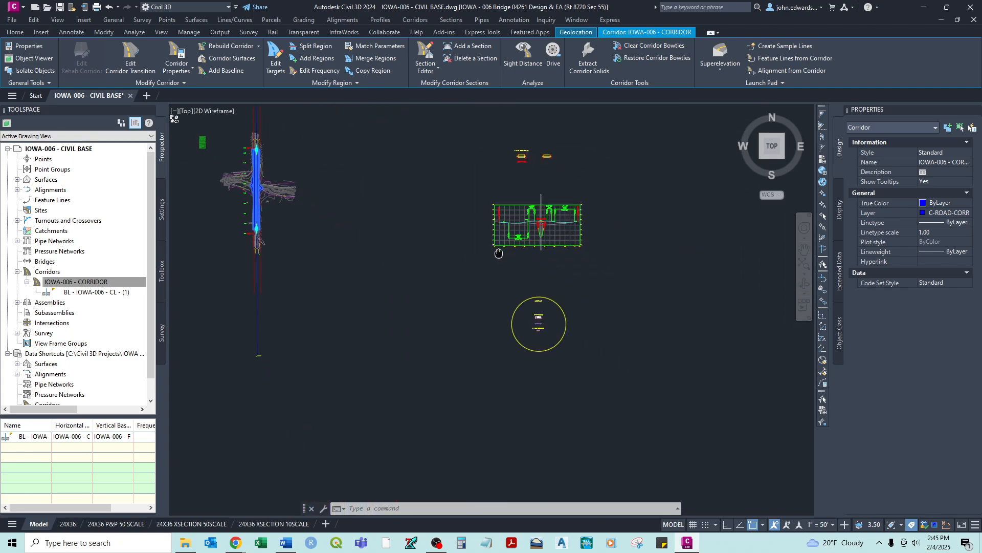
scroll(544, 297, "up", 8)
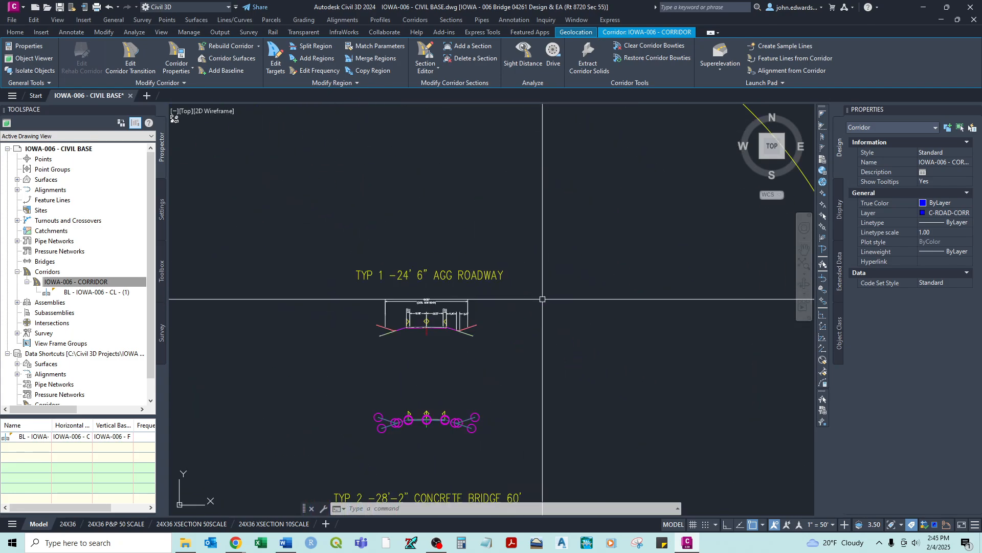
scroll(520, 271, "up", 2)
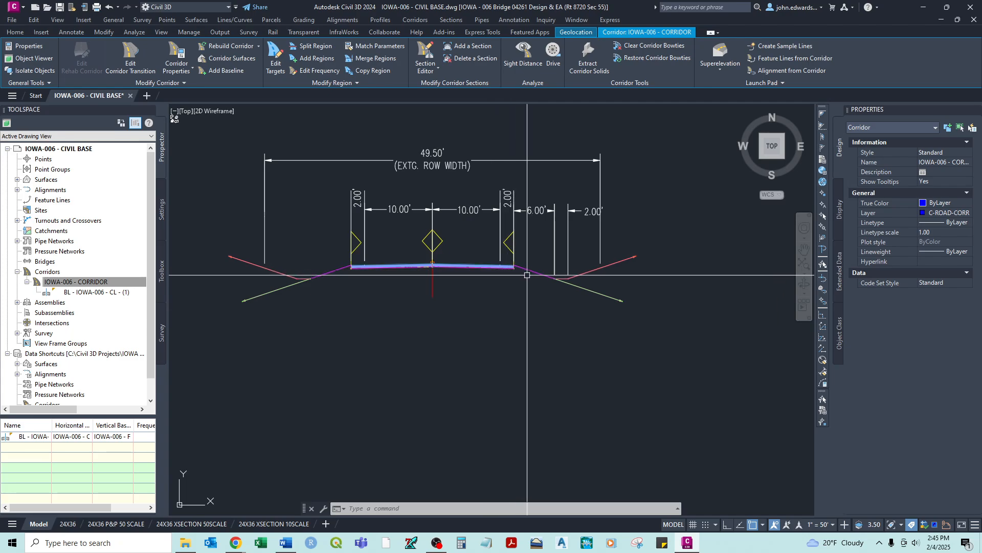
scroll(520, 288, "down", 4)
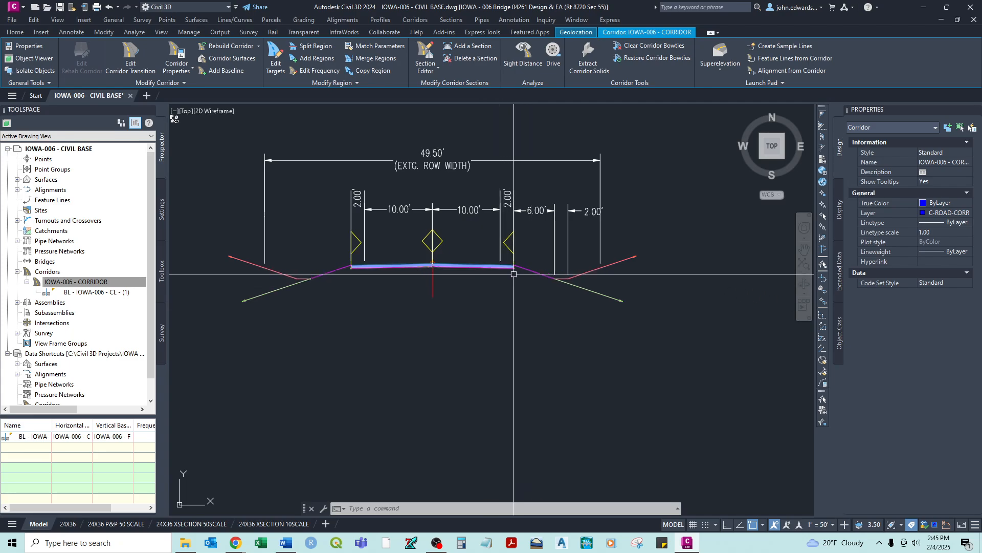
scroll(478, 246, "up", 7)
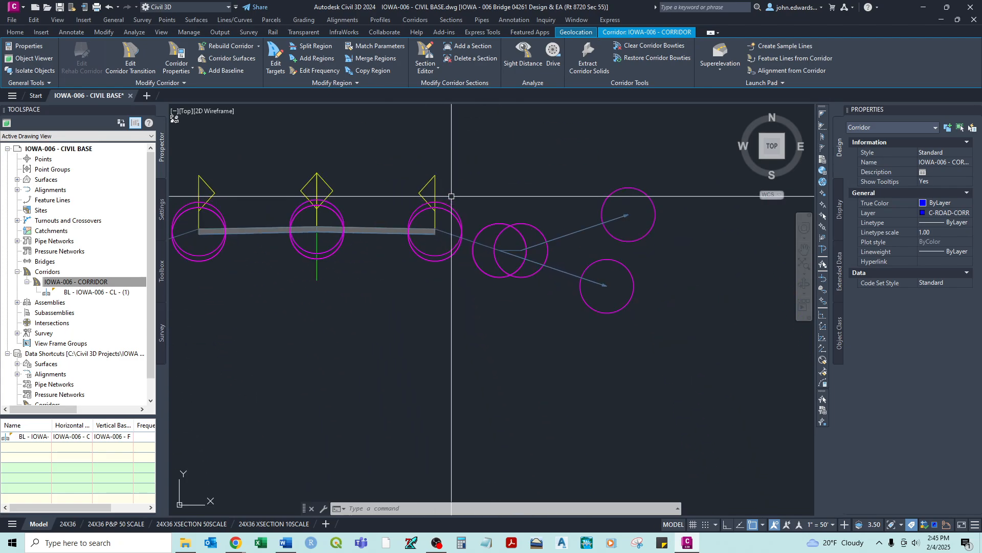
scroll(451, 196, "down", 2)
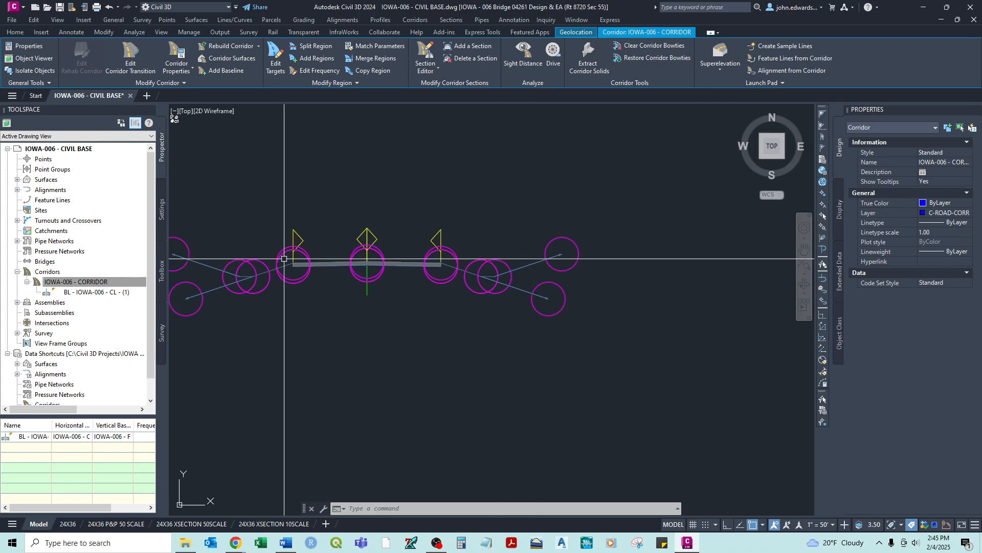
scroll(284, 259, "down", 2)
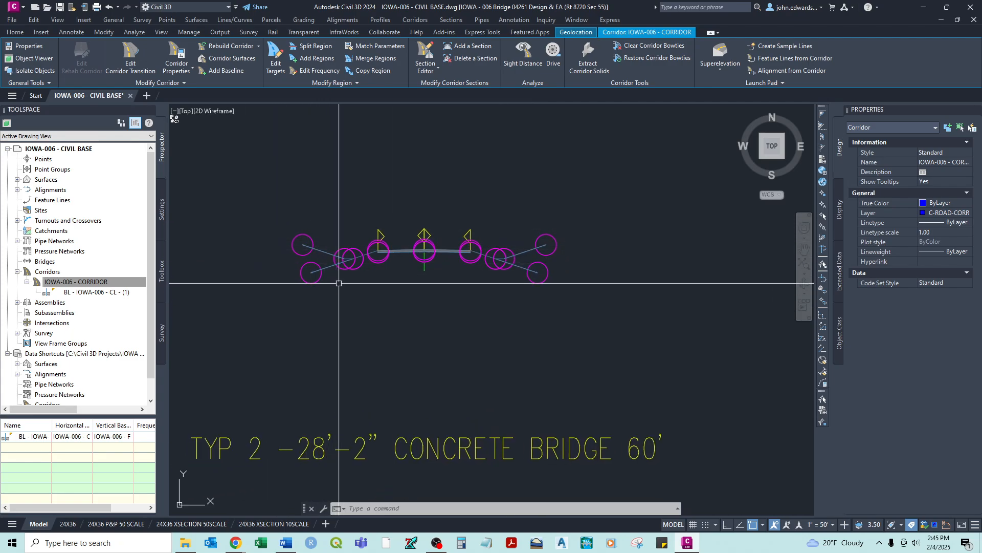
scroll(281, 310, "down", 6)
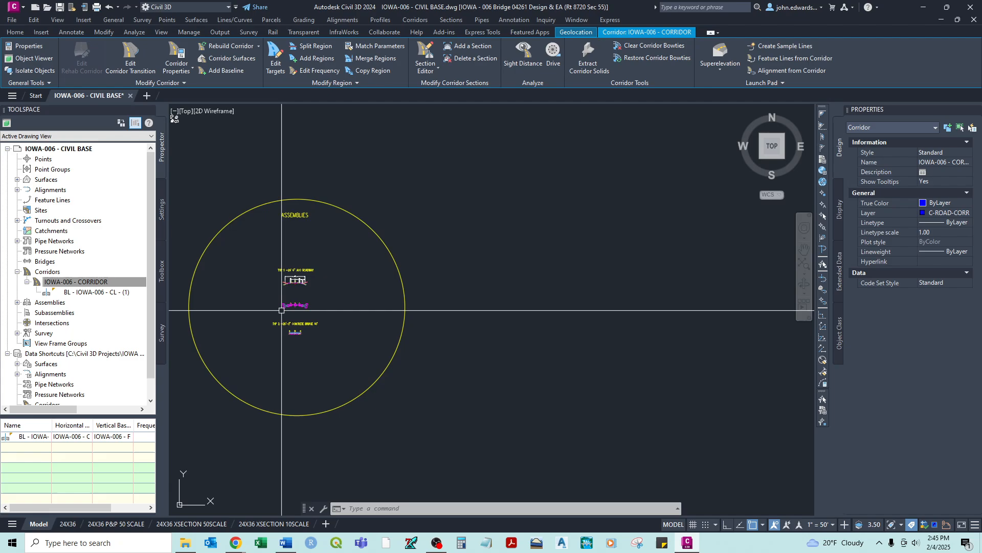
Deselect the corridor and examine the proposed bridge outline at the creek, comparing its south end with the corridor lines.
scroll(343, 343, "up", 6)
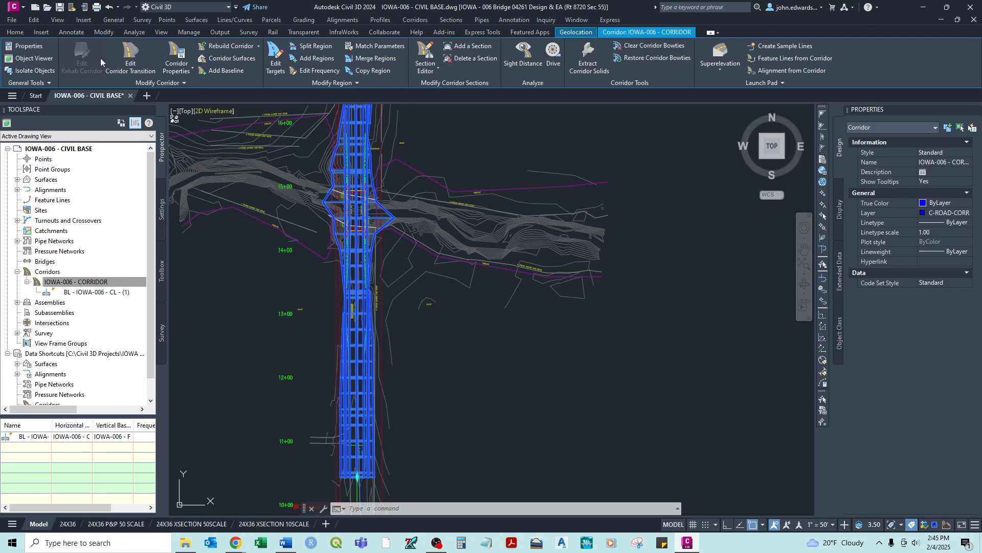
key("Escape")
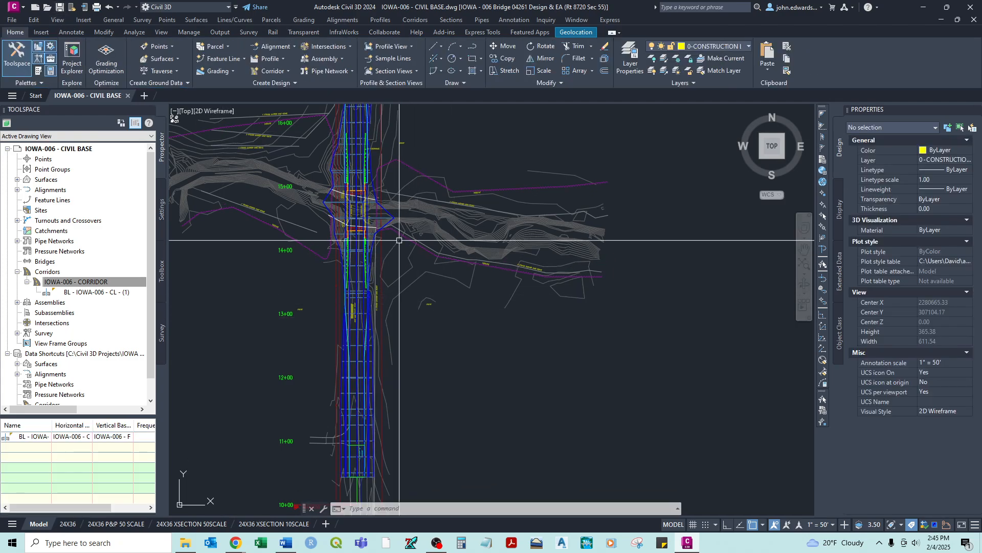
middle_click_drag(400, 243, 424, 281)
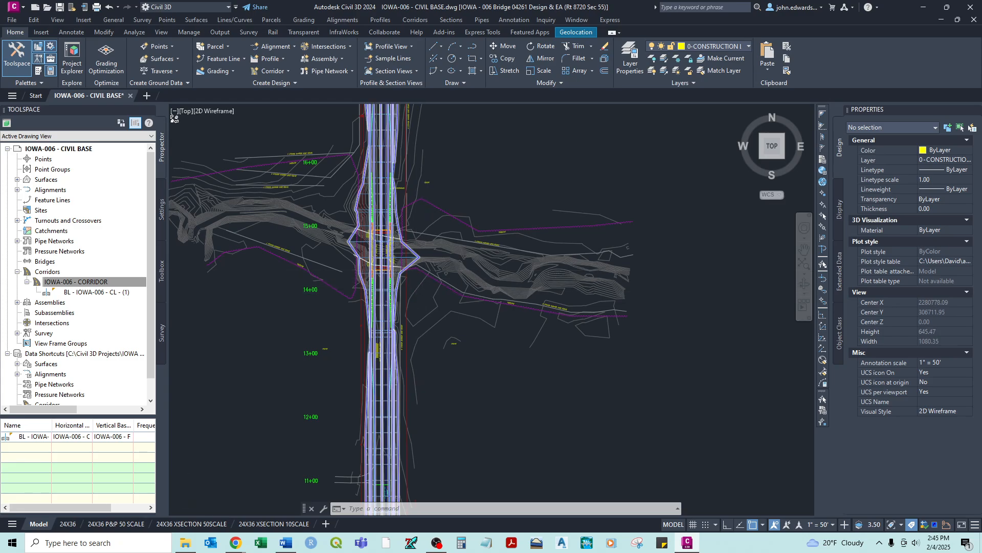
scroll(381, 258, "up", 6)
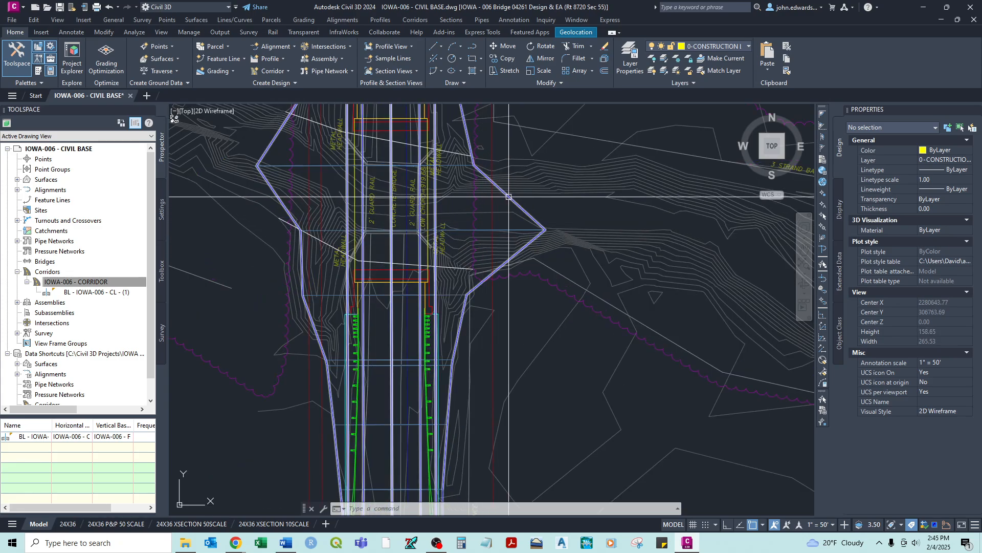
middle_click_drag(499, 214, 493, 272)
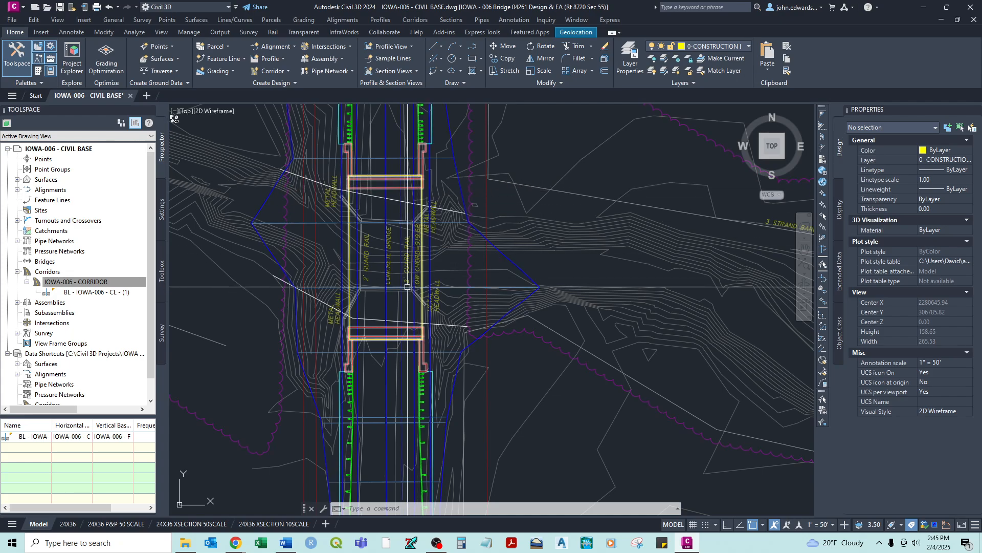
scroll(384, 339, "up", 4)
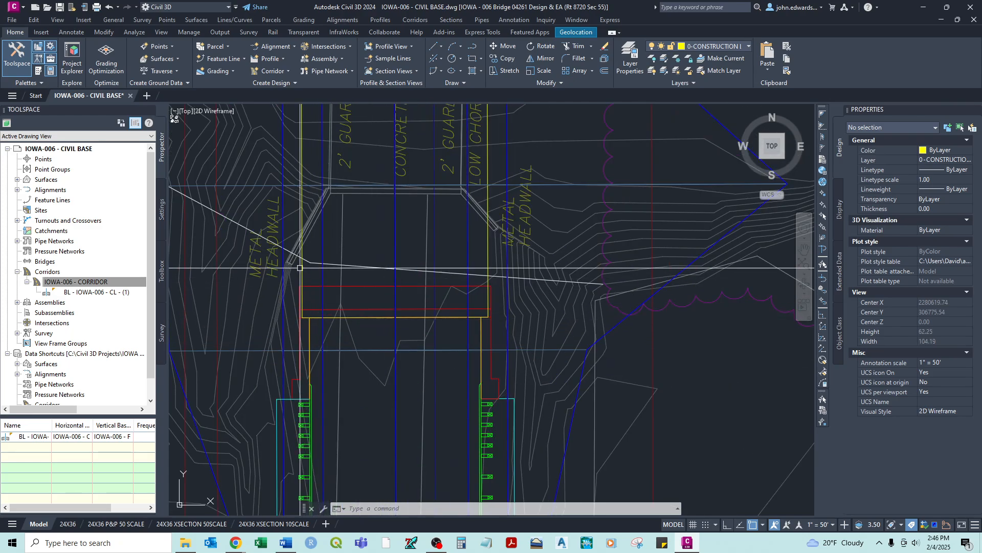
scroll(300, 214, "down", 2)
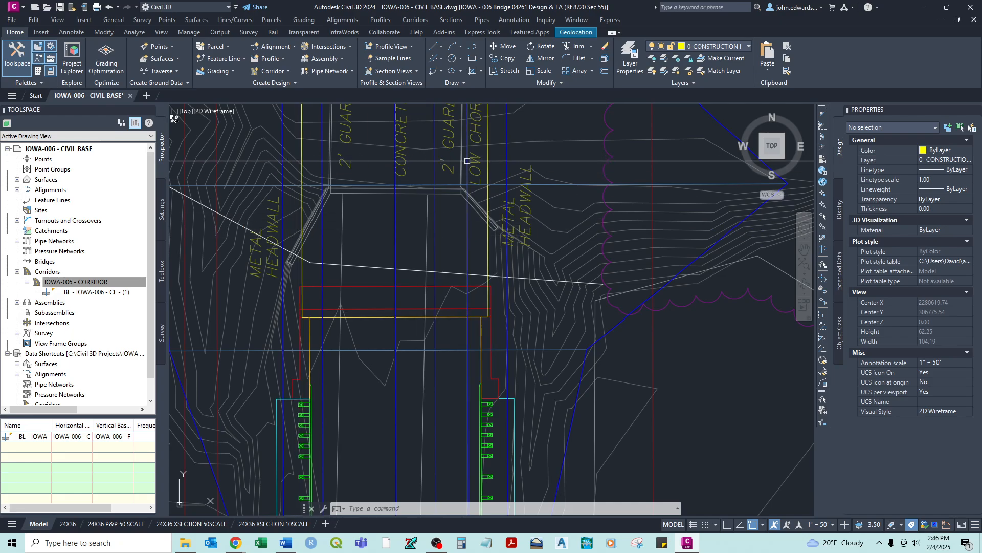
scroll(438, 318, "down", 2)
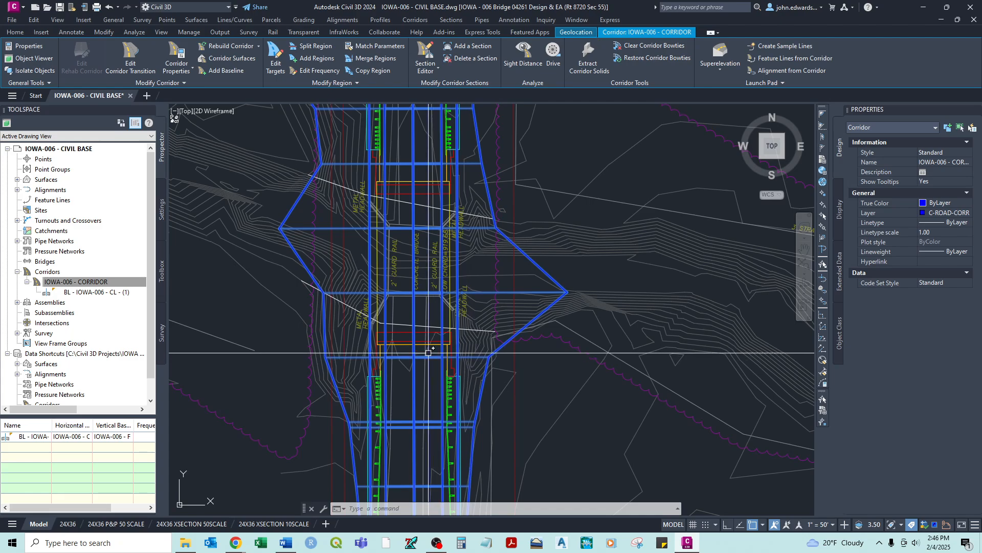
Split the corridor region at the south end of the proposed bridge outline, at station 14+29.96.
left_click(306, 48)
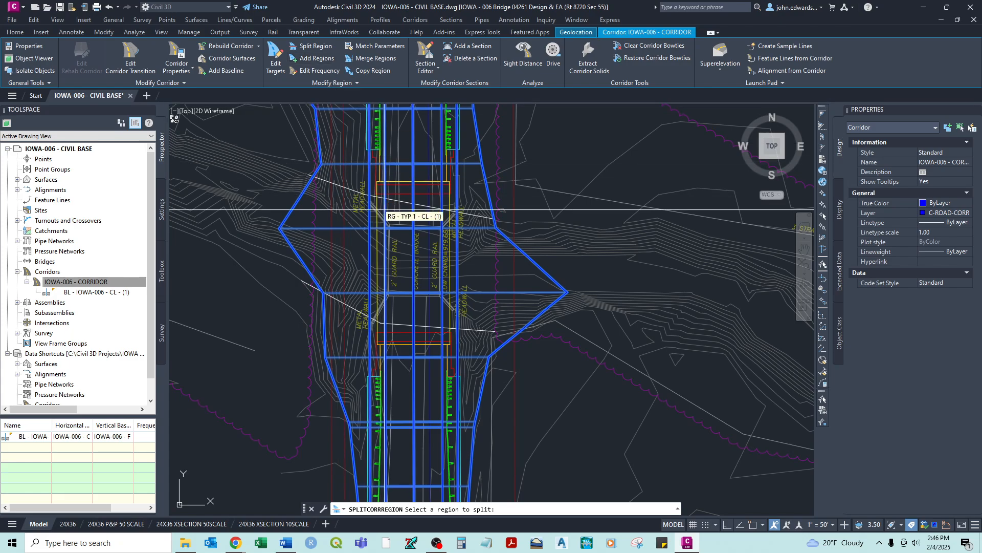
middle_click_drag(430, 382, 422, 312)
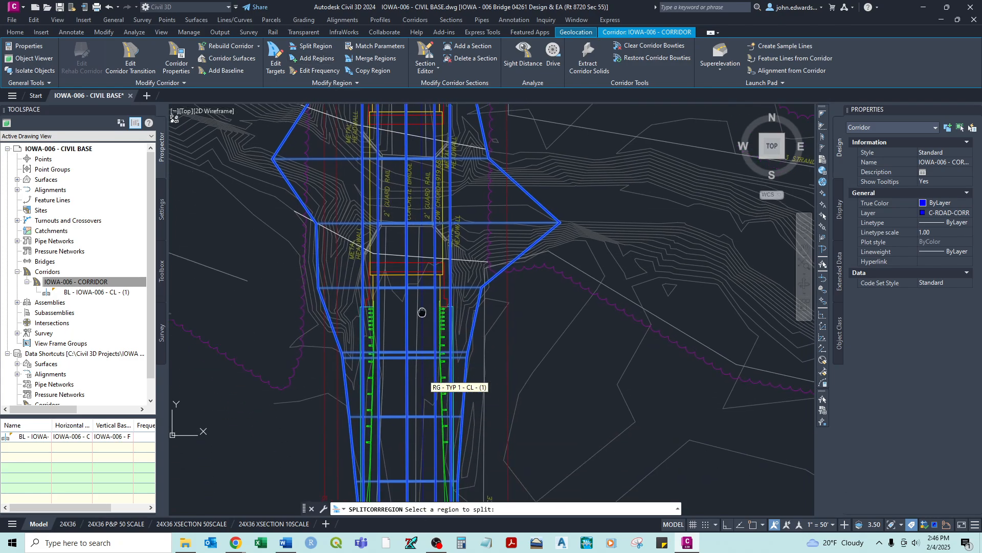
scroll(422, 313, "down", 8)
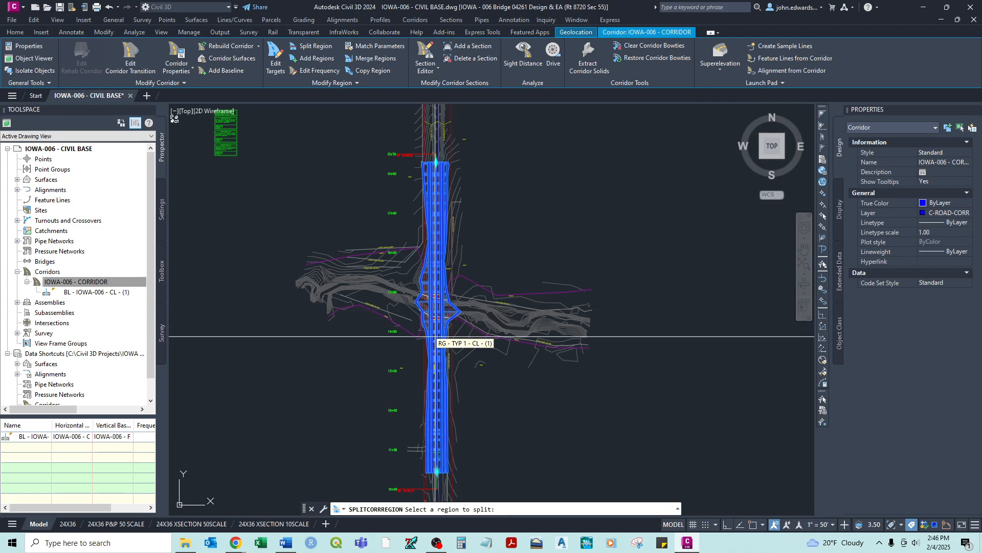
scroll(436, 336, "up", 7)
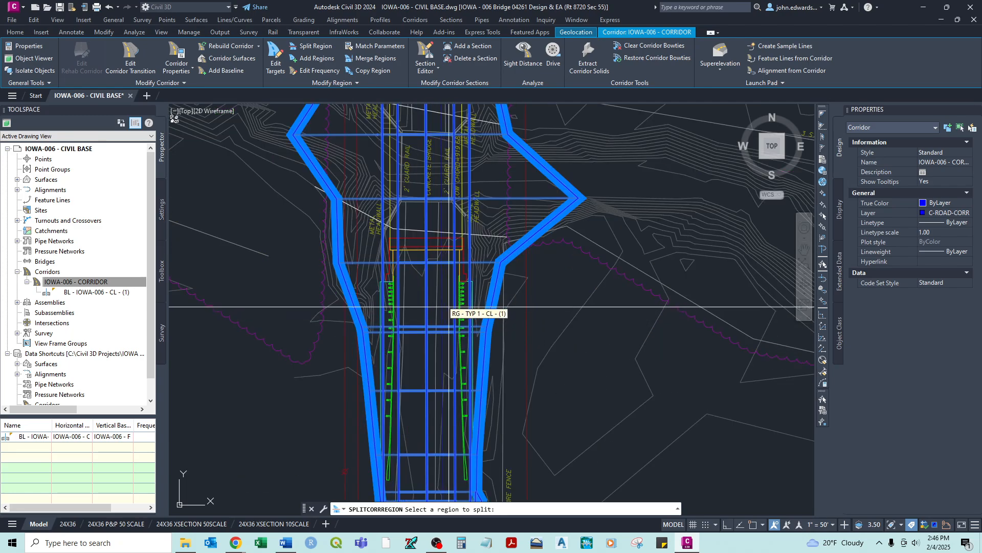
left_click(449, 307)
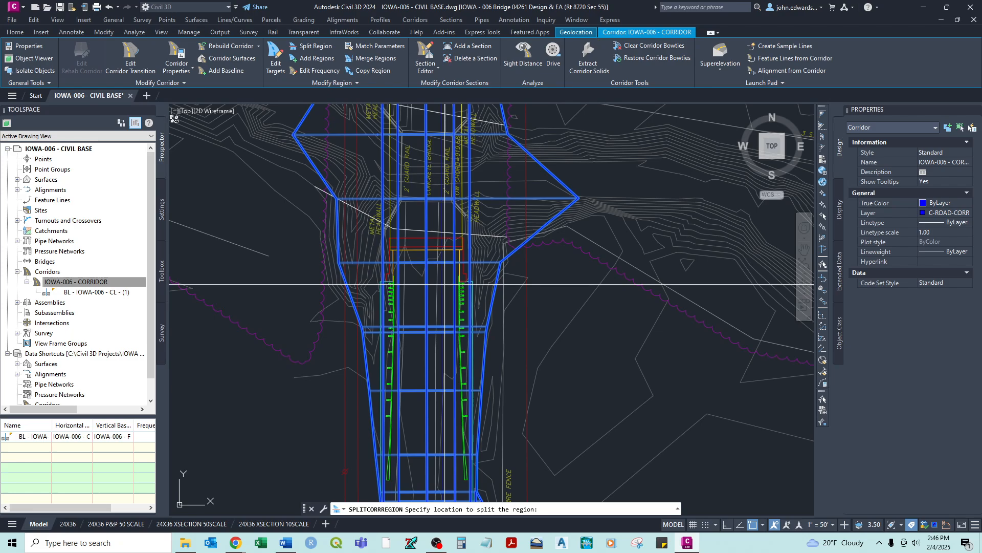
scroll(435, 261, "up", 4)
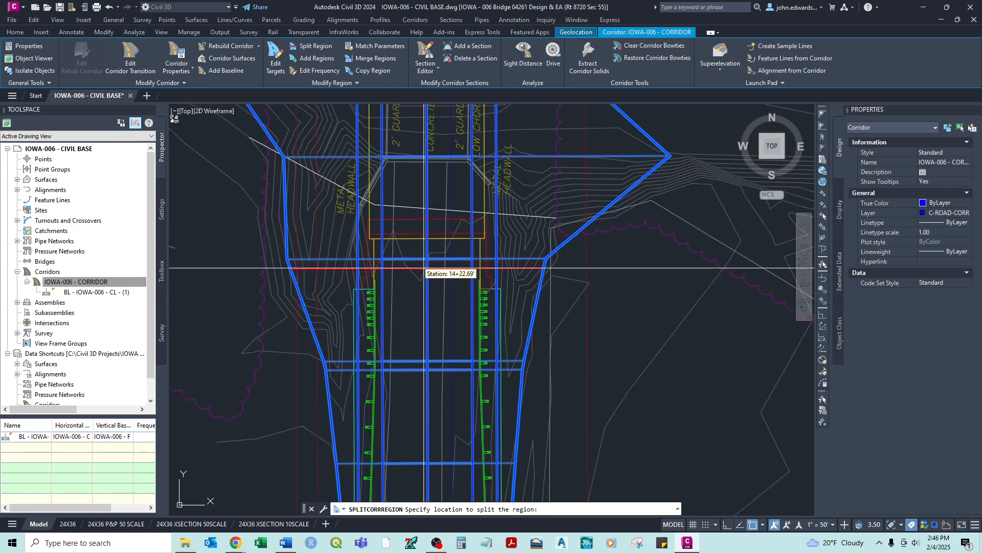
scroll(434, 266, "down", 2)
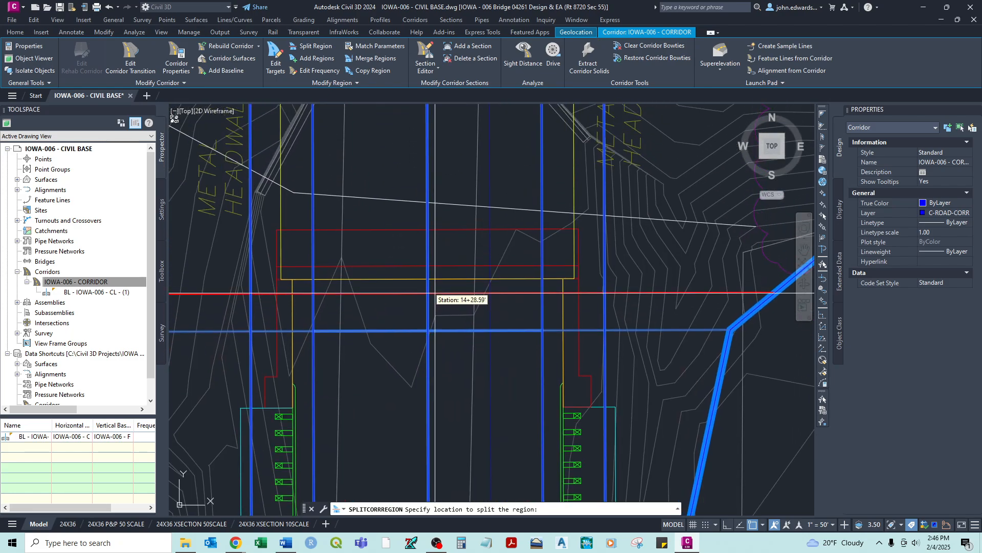
scroll(429, 284, "down", 3)
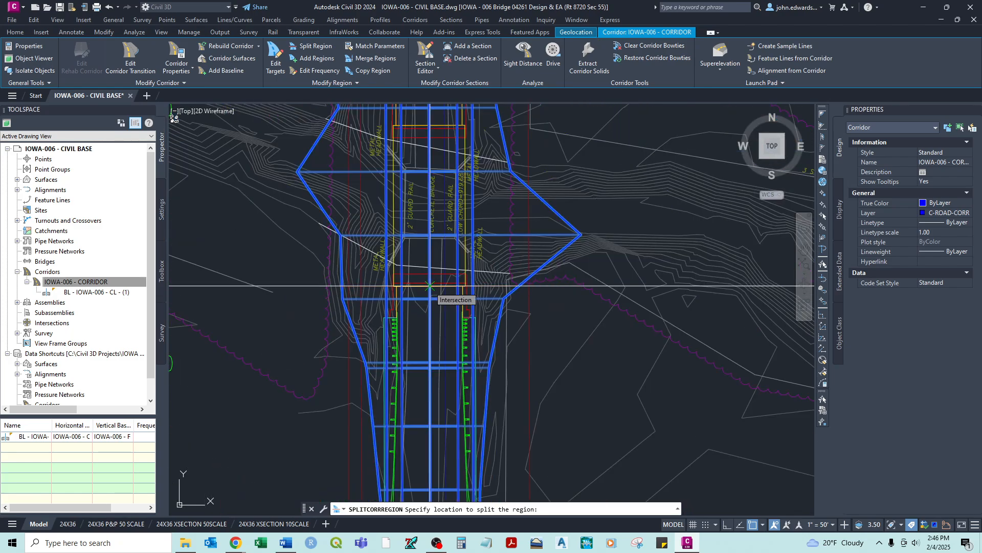
left_click(429, 285)
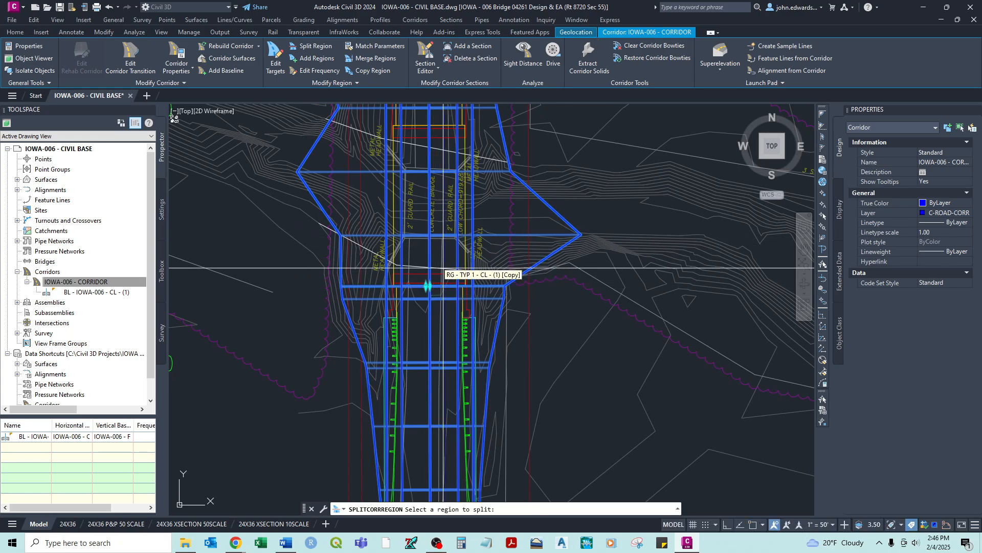
scroll(439, 268, "down", 3)
left_click(450, 304)
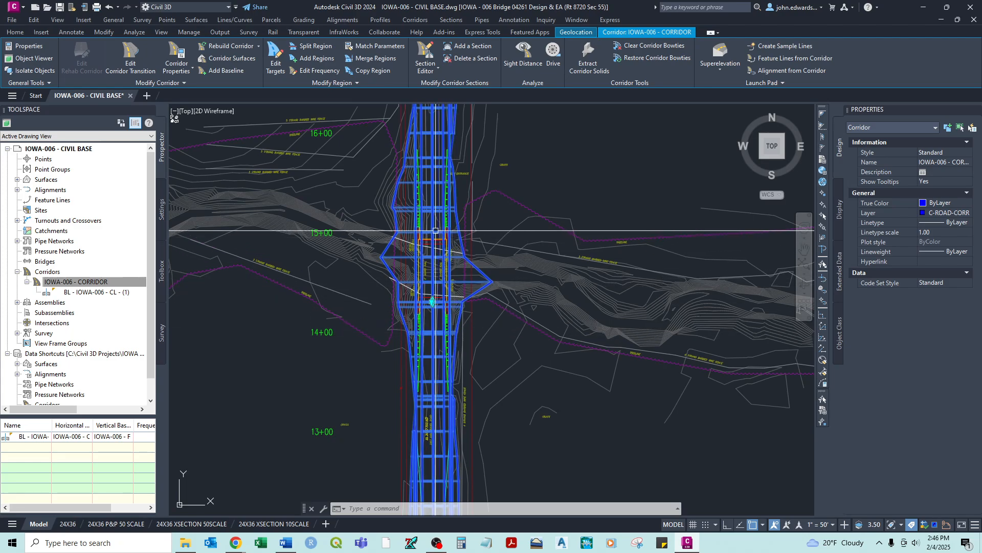
Split the corridor region over the creek at the north end of the bridge outline, at station 14+93.13.
middle_click_drag(435, 230, 424, 311)
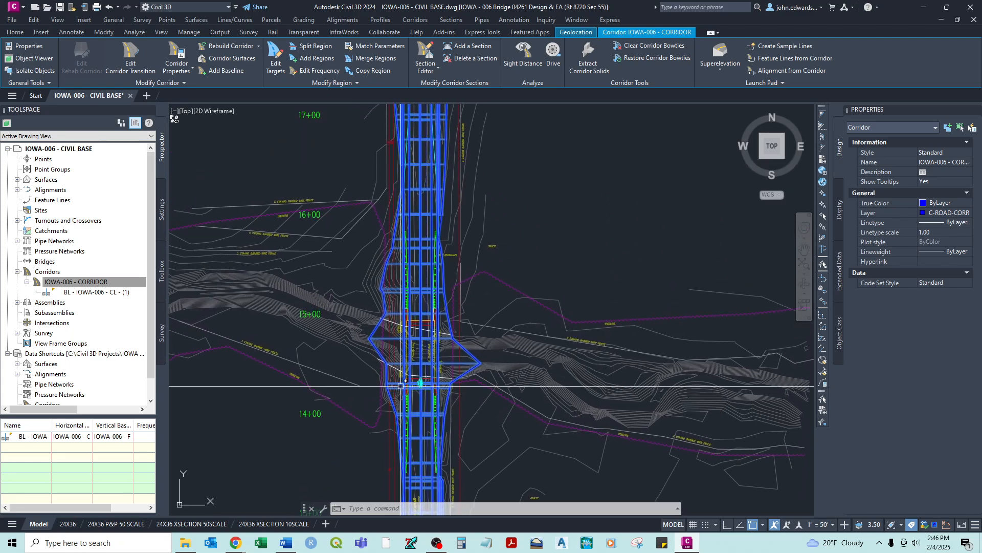
middle_click_drag(423, 351, 406, 264)
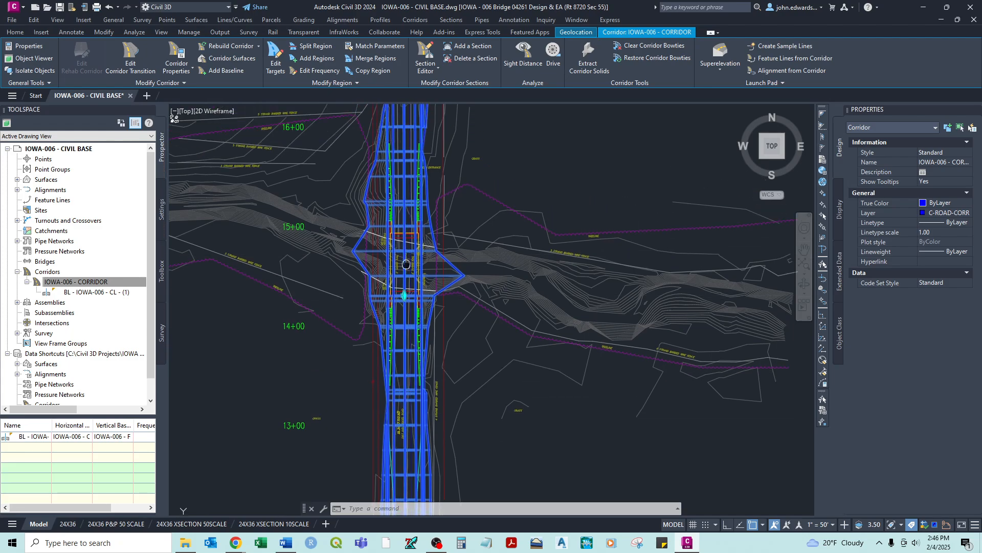
scroll(404, 205, "up", 4)
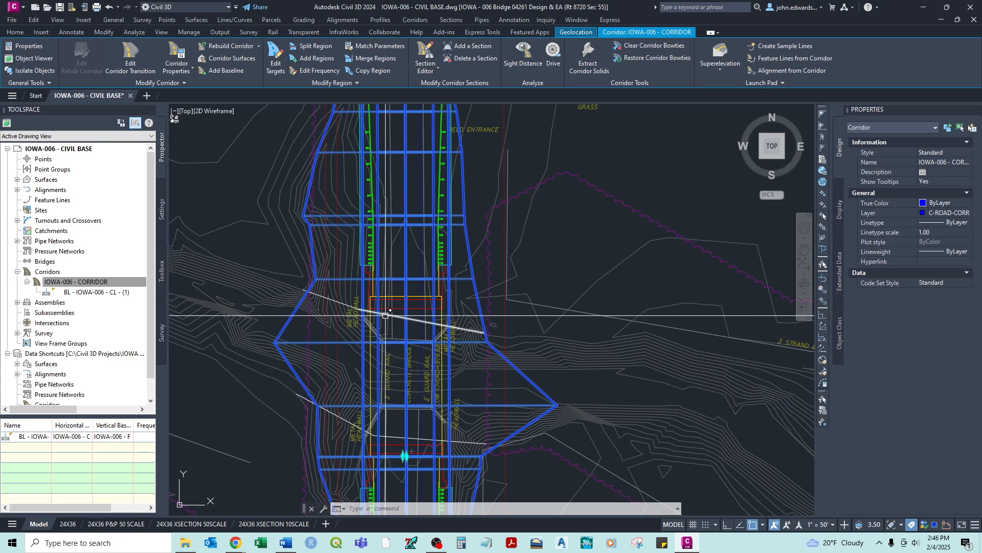
mouse_move(387, 272)
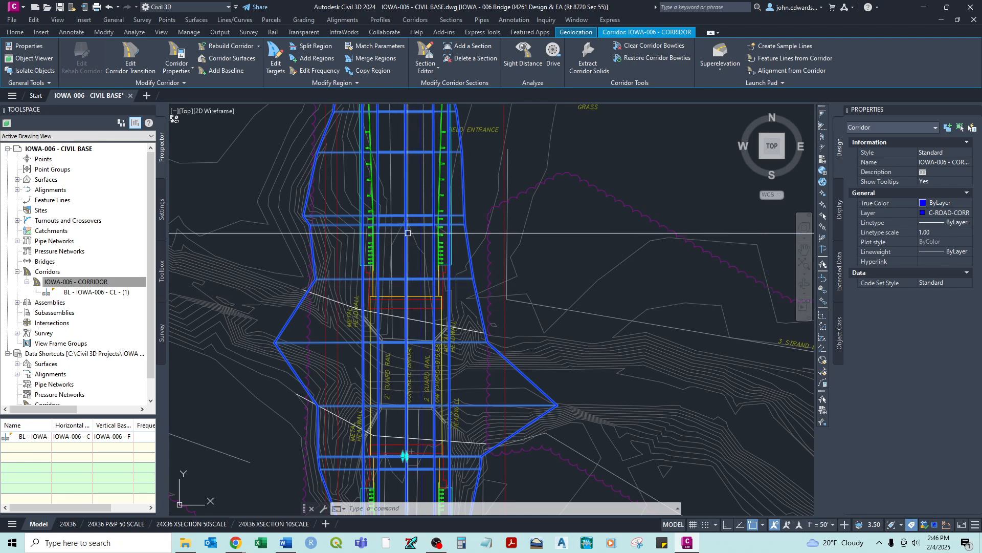
left_click(311, 46)
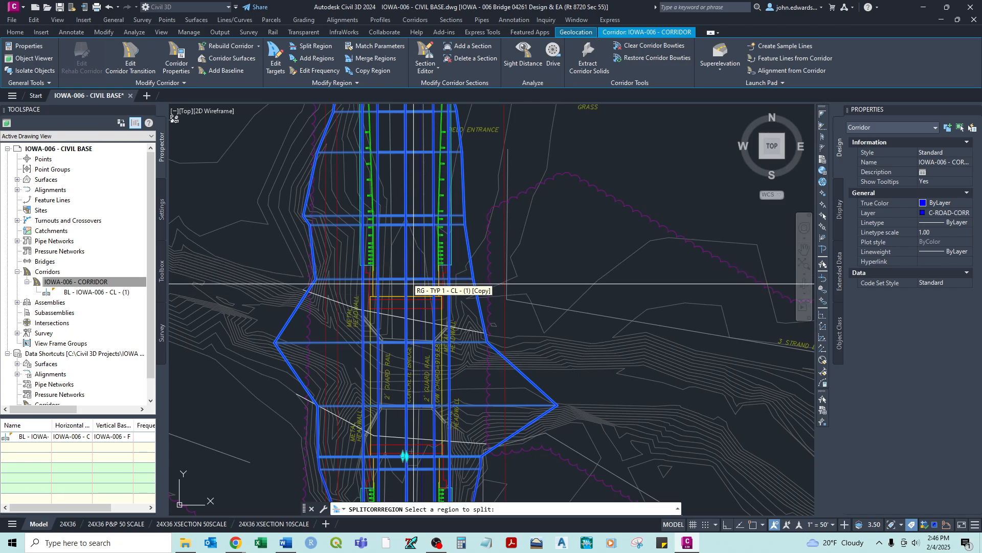
scroll(417, 394, "down", 4)
middle_click_drag(418, 404, 384, 277)
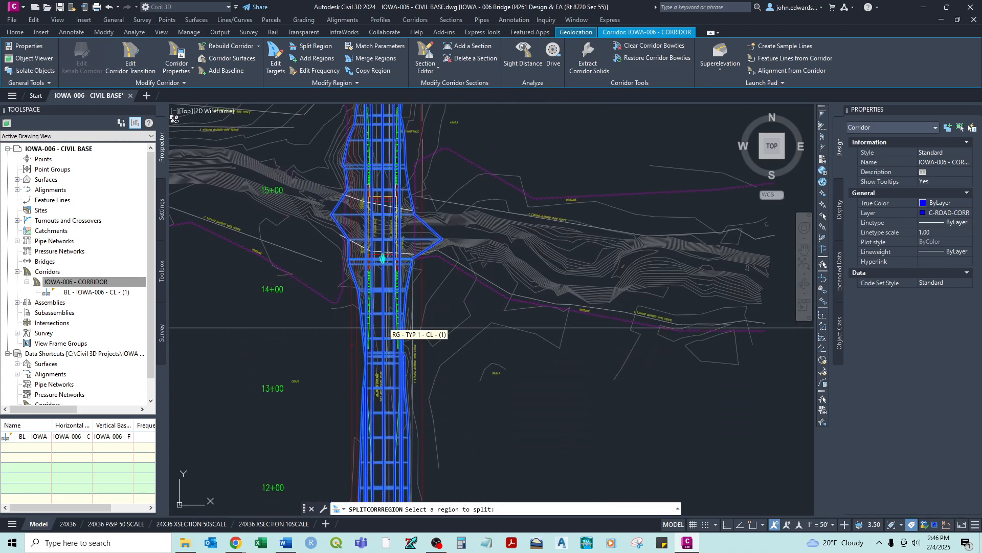
scroll(383, 199, "up", 3)
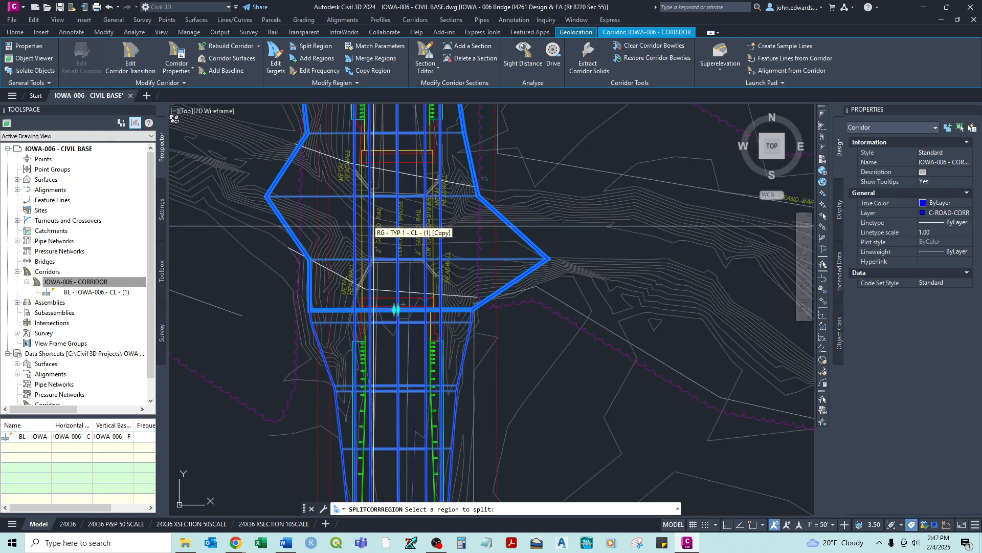
left_click(410, 208)
scroll(399, 215, "up", 6)
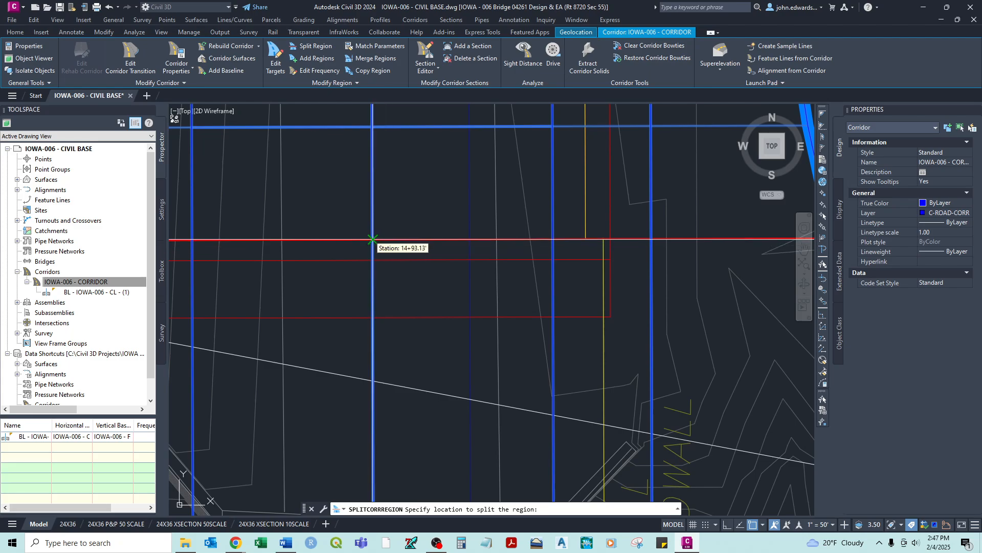
left_click(372, 239)
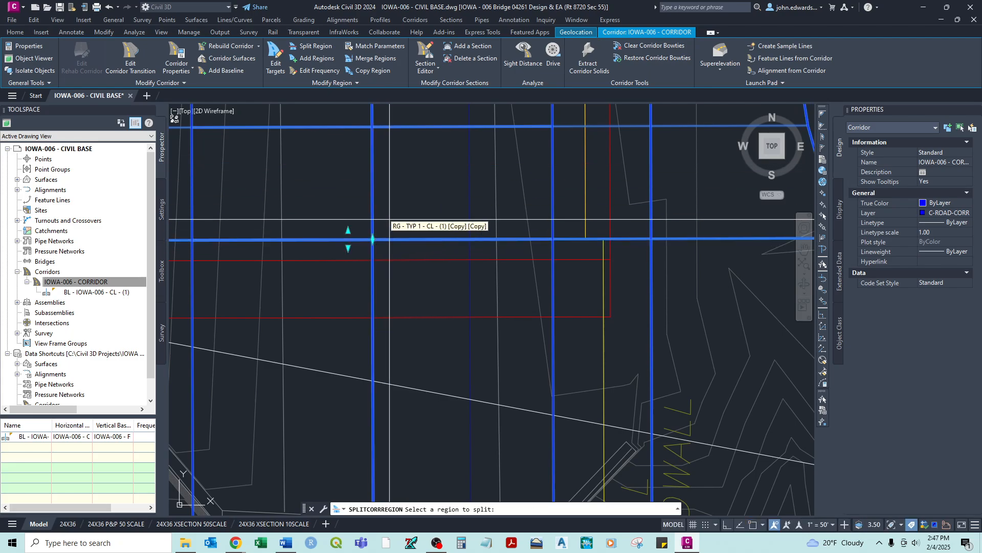
scroll(382, 224, "down", 5)
key("Escape")
scroll(391, 225, "down", 6)
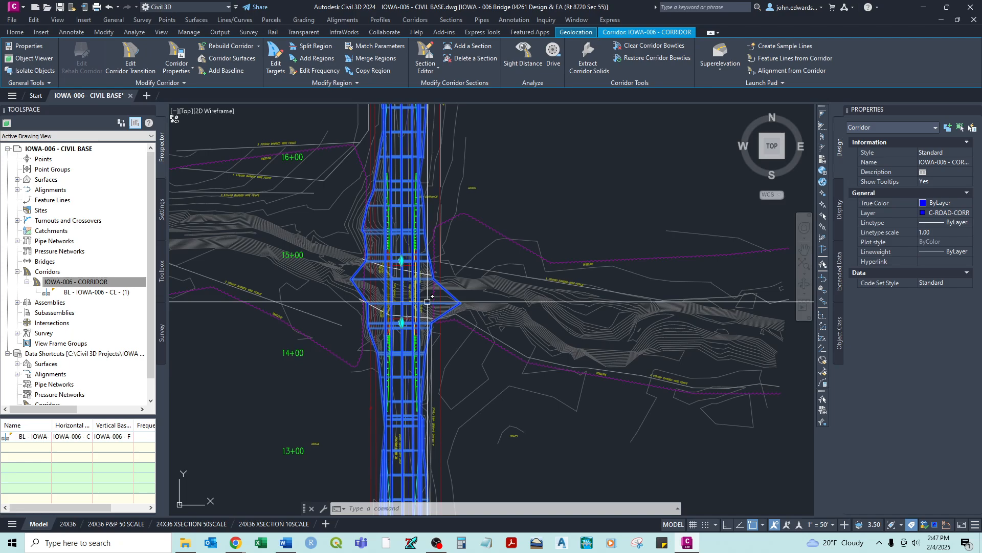
Open the corridor's properties and try to rename the middle region directly in the region list.
left_click(177, 56)
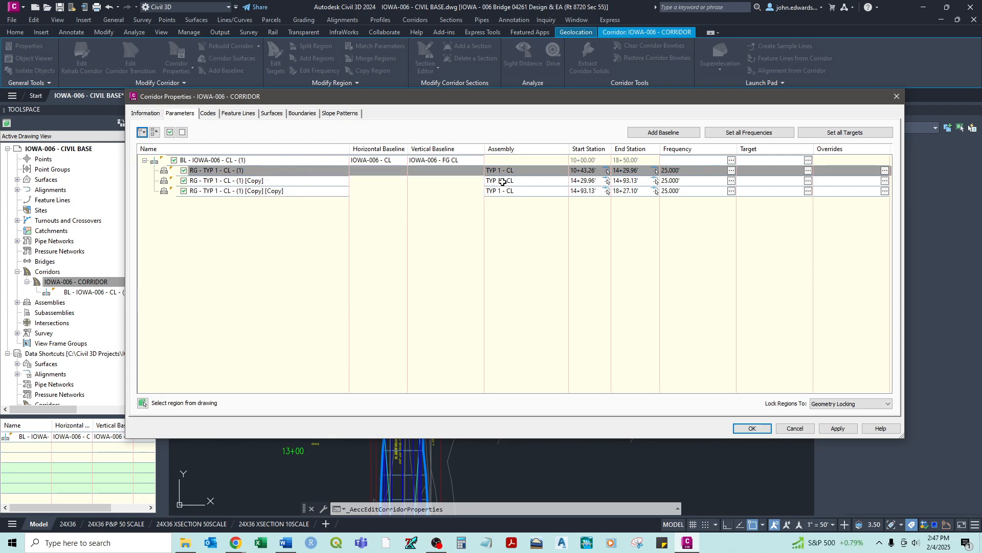
left_click(203, 181)
left_click(202, 181)
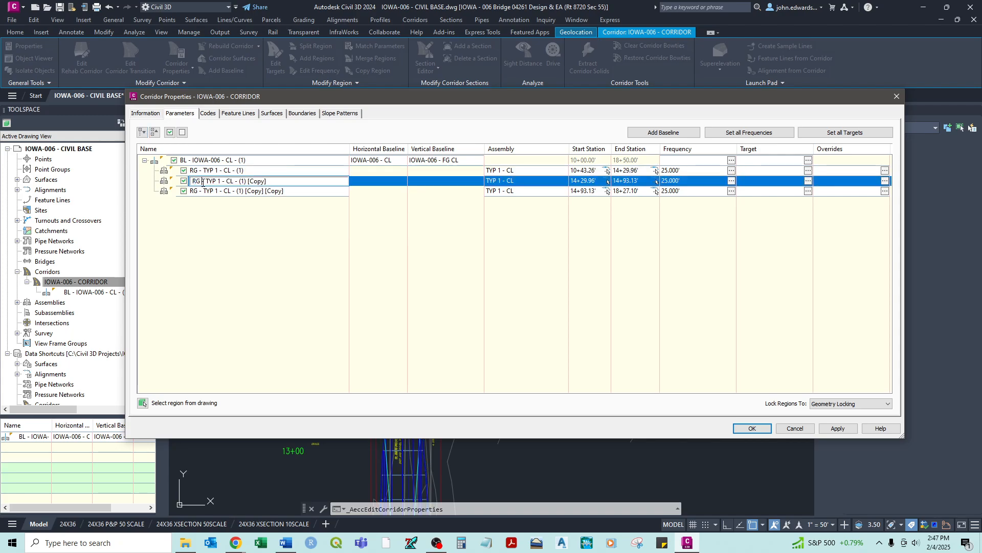
left_click_drag(224, 184, 180, 184)
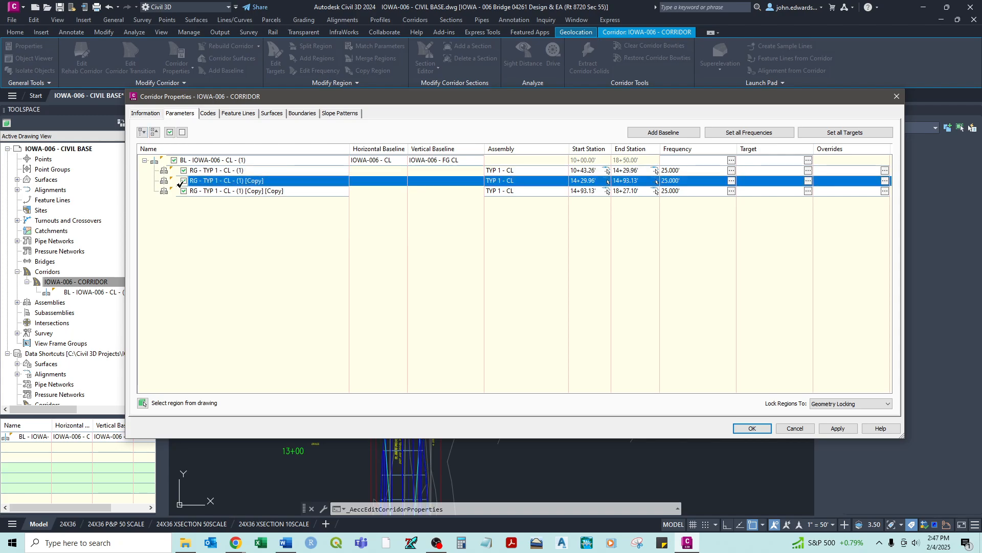
key("BackSpace")
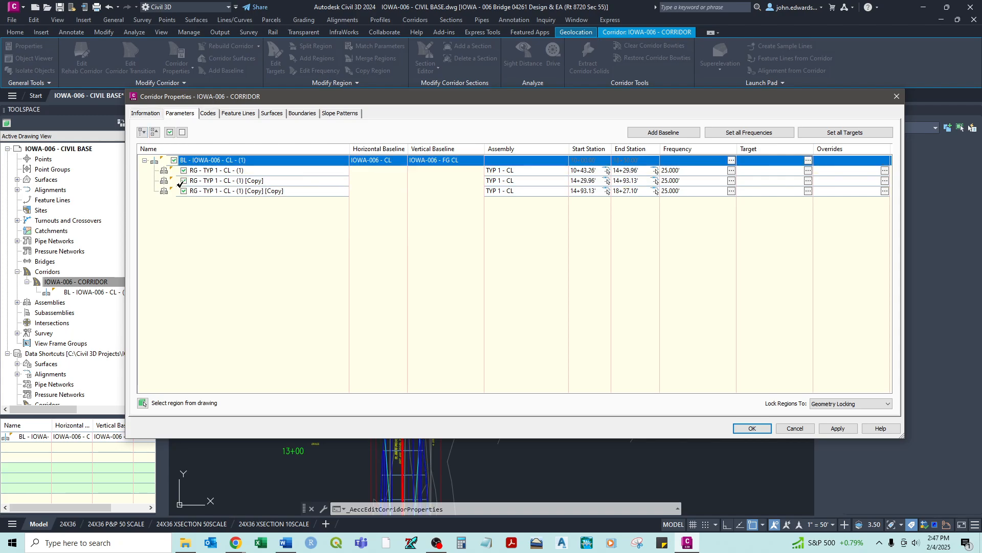
Rename the middle region, from 14+29.96 to 14+93.13, as BRIDGE and assign it the TYP 2 - BRIDGE (2) assembly.
left_click(285, 181)
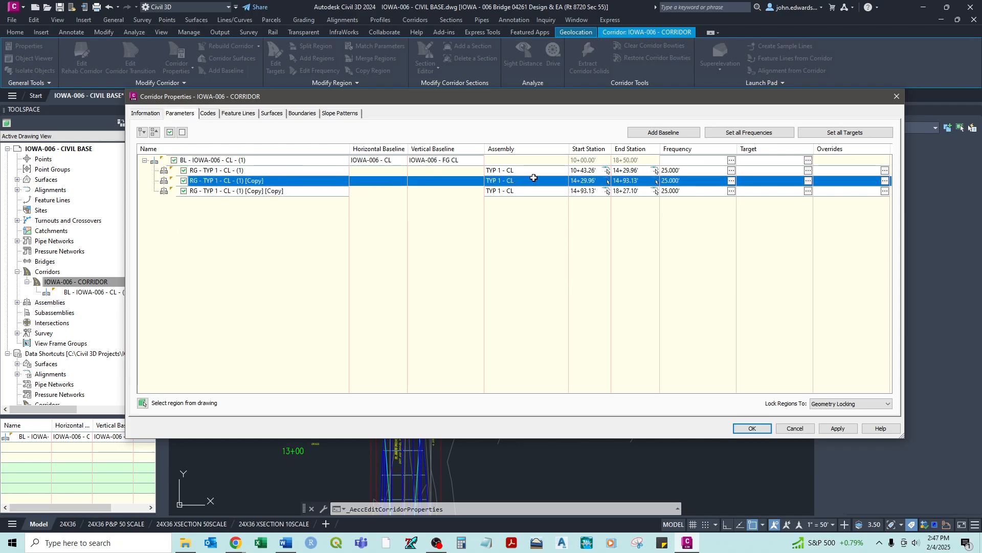
double_click(532, 179)
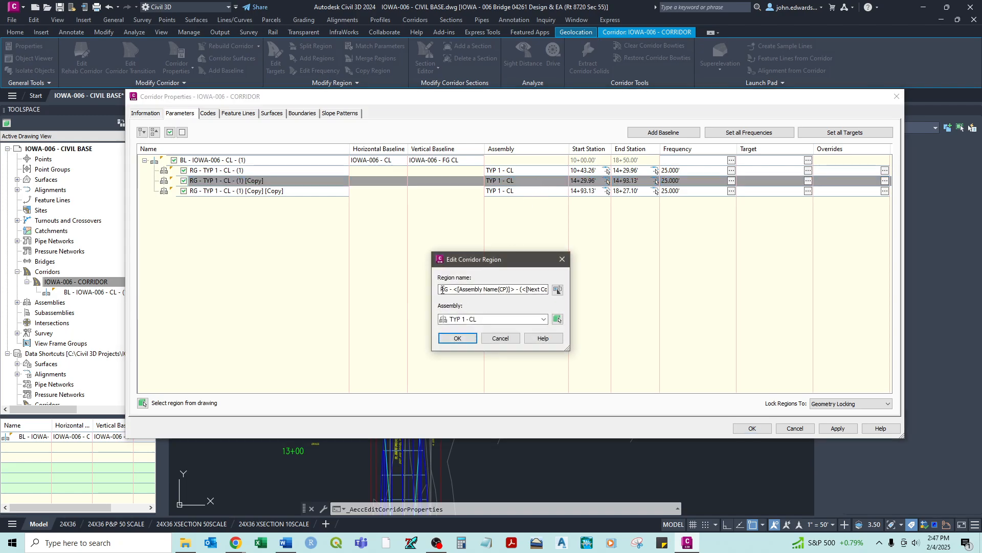
type("BRIDGE")
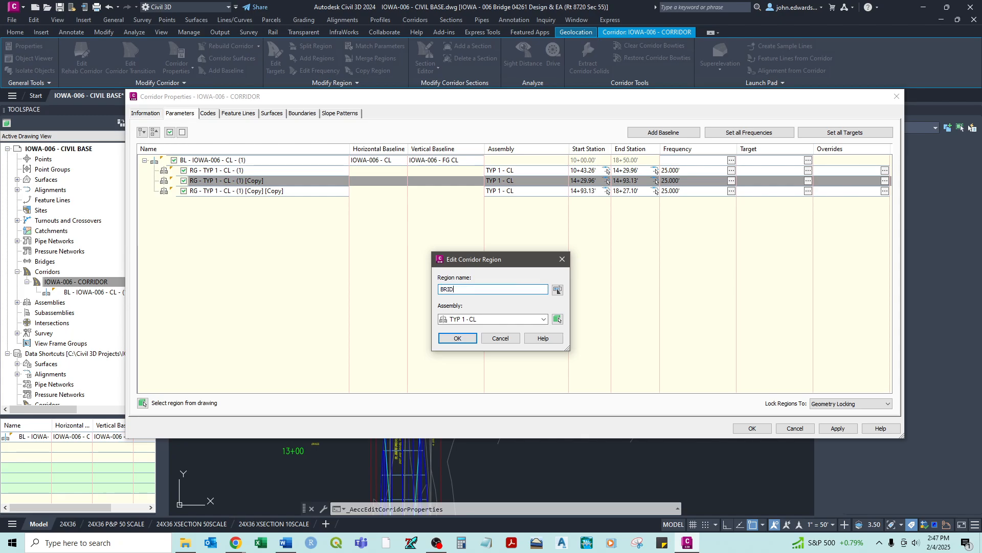
left_click(544, 322)
left_click(469, 346)
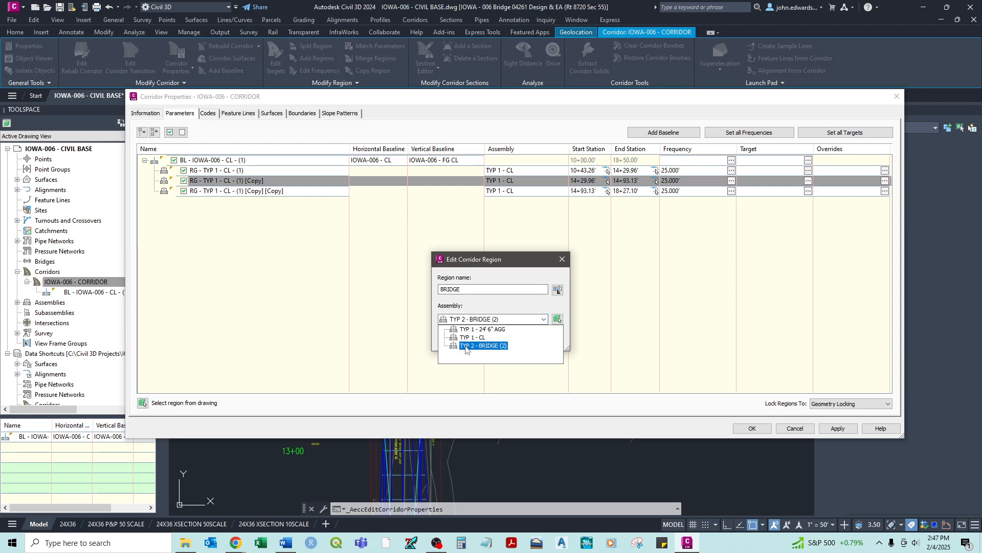
left_click(466, 347)
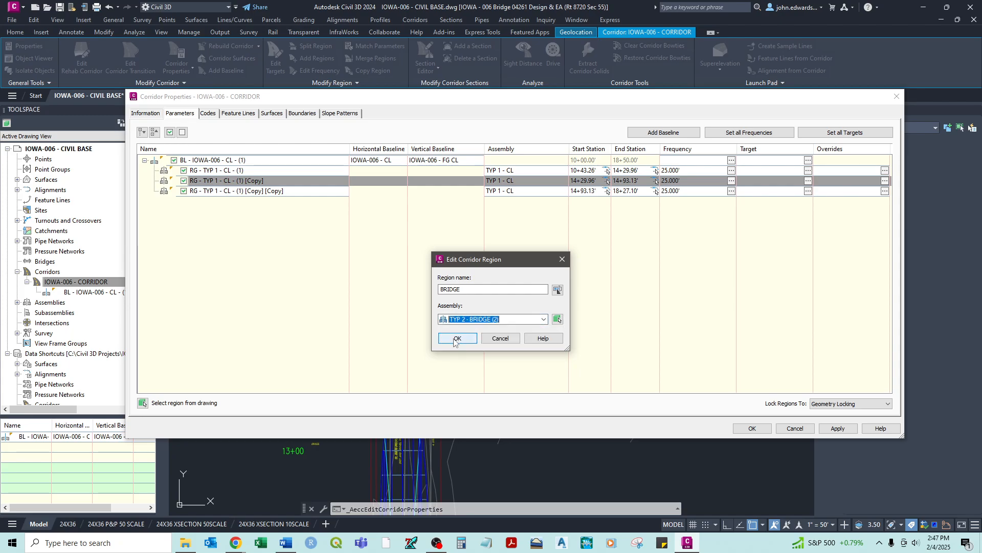
left_click(455, 339)
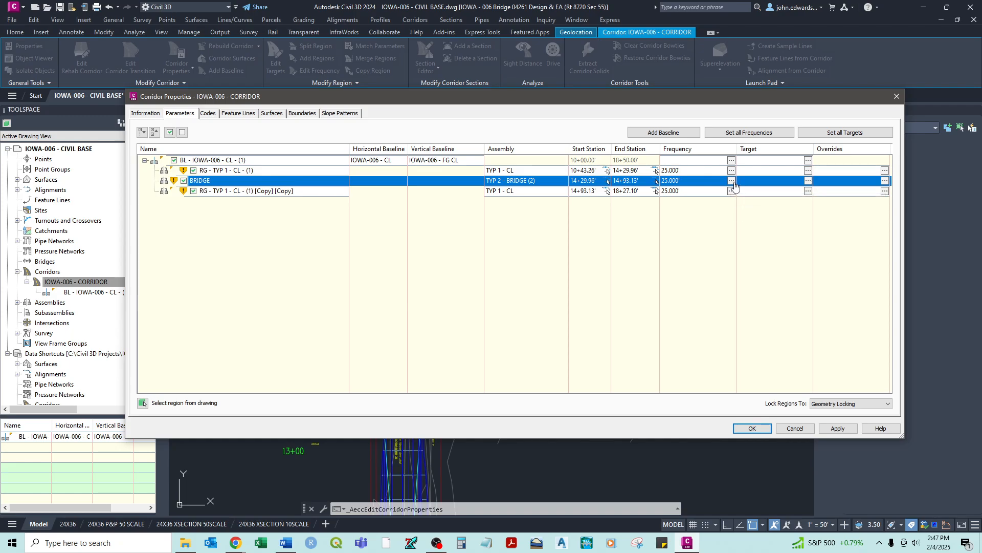
Set the BRIDGE region's frequency to 10' along tangents, curve increment, spirals and vertical curves, and apply the corridor properties.
left_click(731, 181)
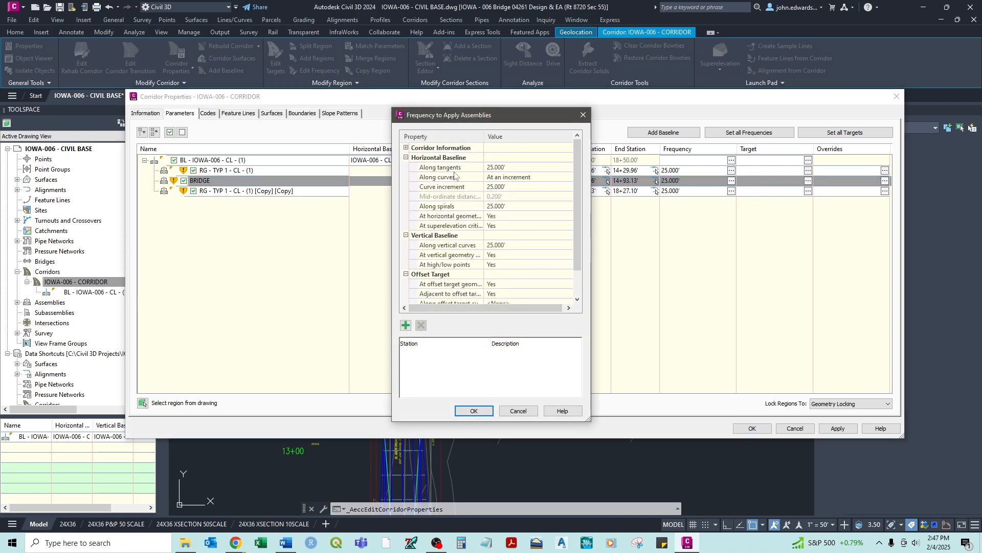
scroll(491, 215, "down", 1)
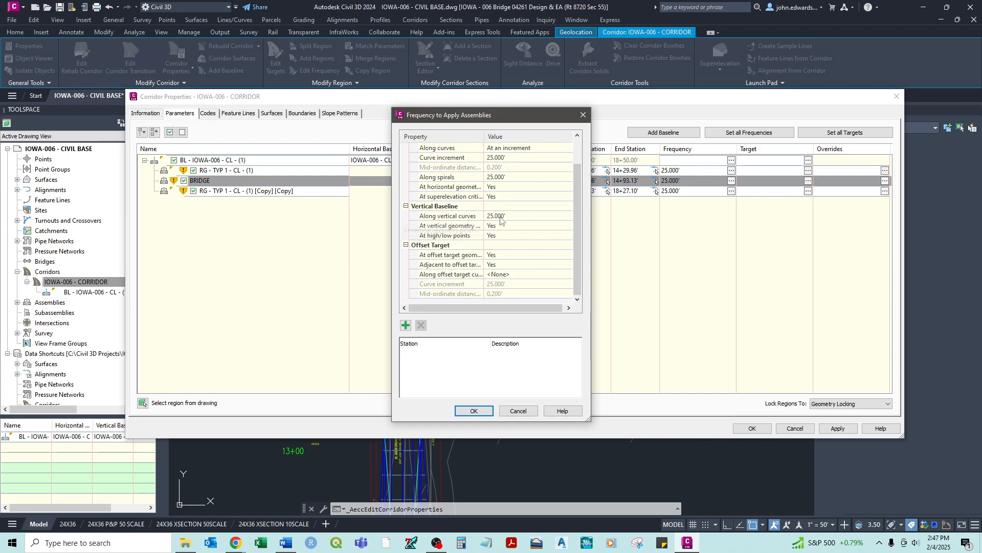
left_click_drag(577, 230, 577, 205)
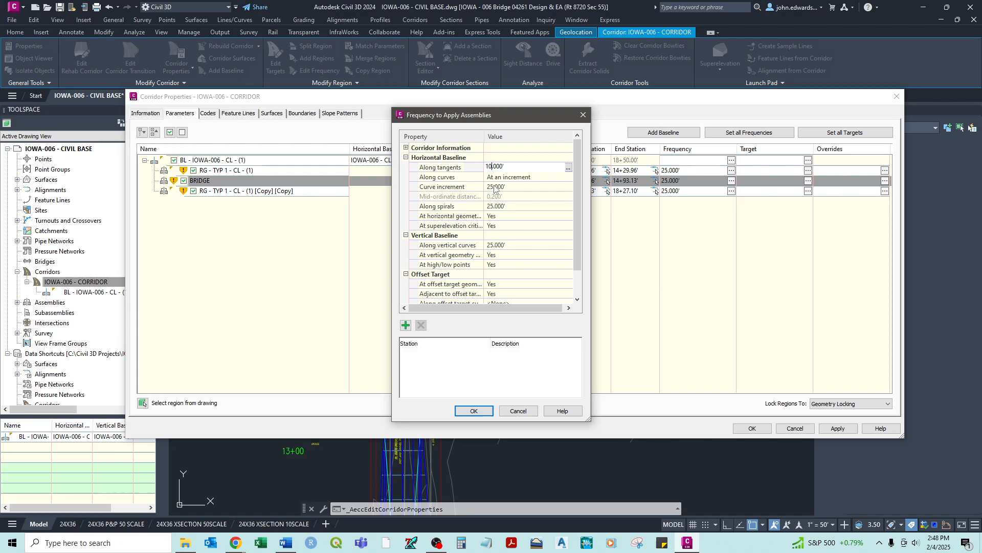
left_click(494, 187)
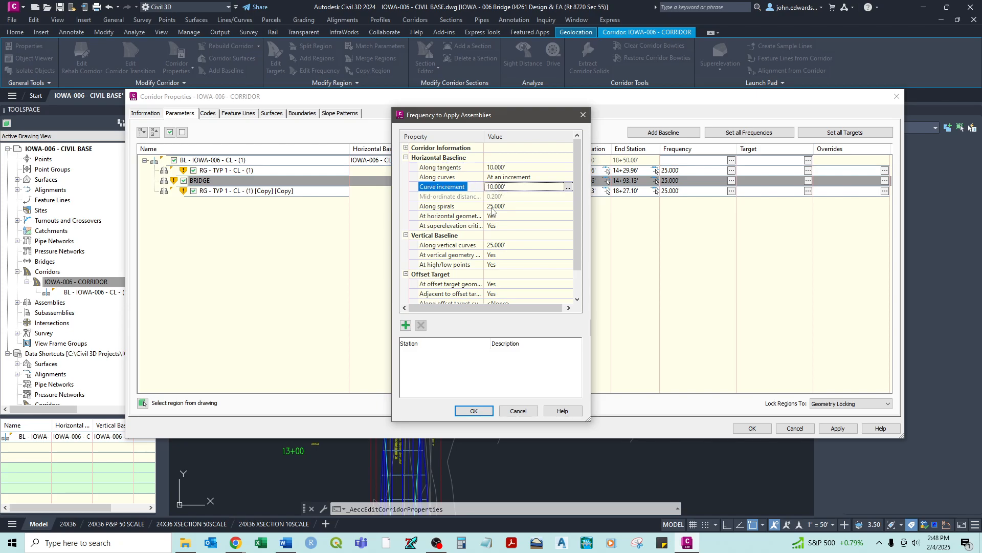
left_click(492, 206)
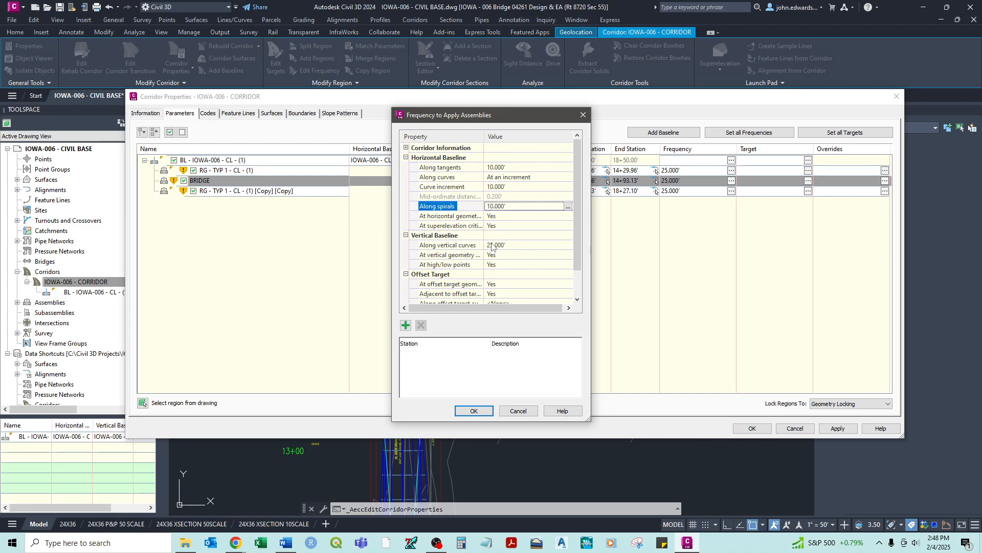
left_click(494, 245)
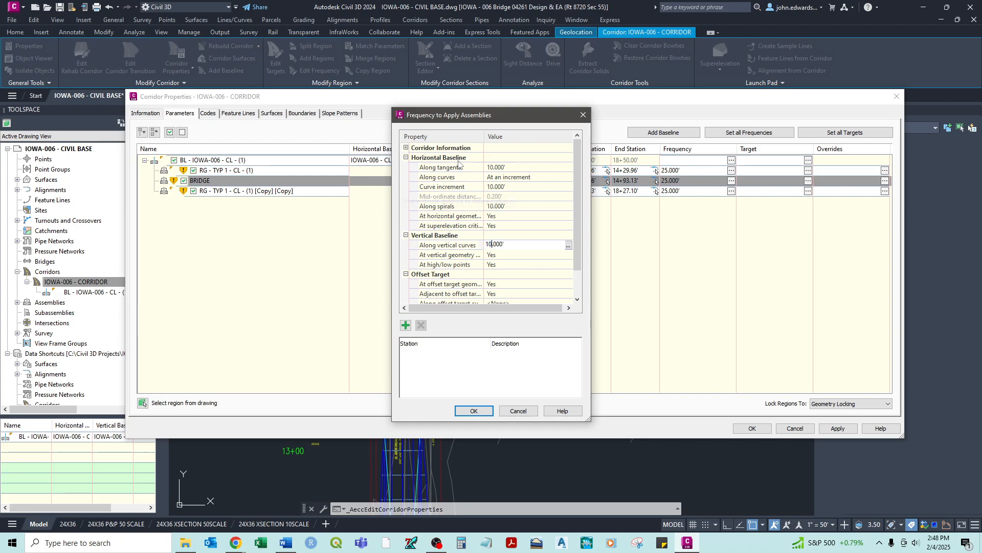
left_click(444, 189)
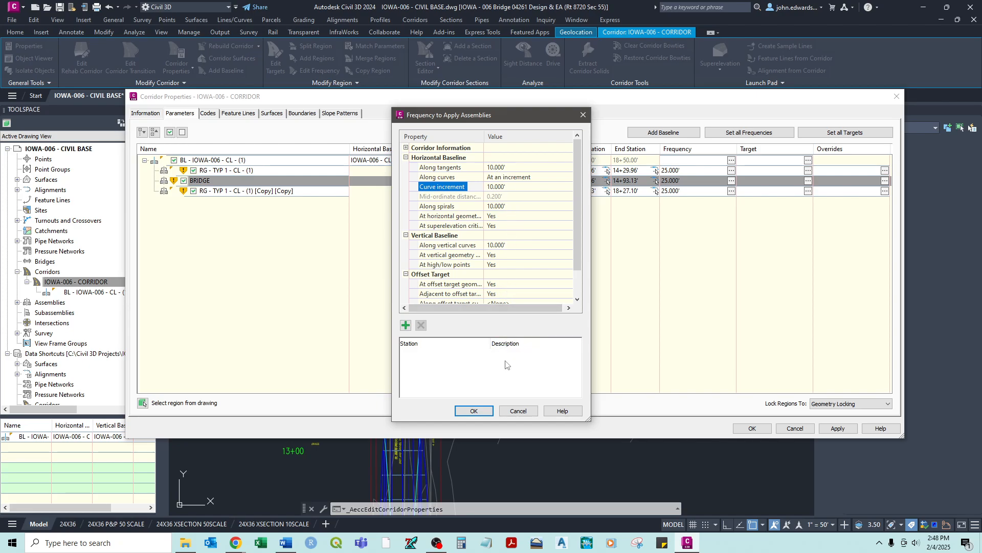
left_click(473, 411)
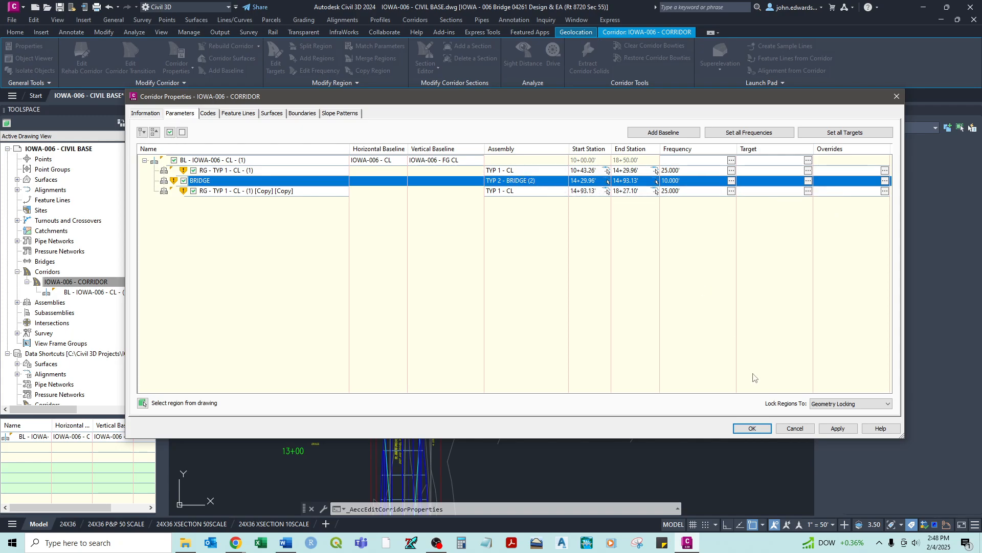
left_click(755, 431)
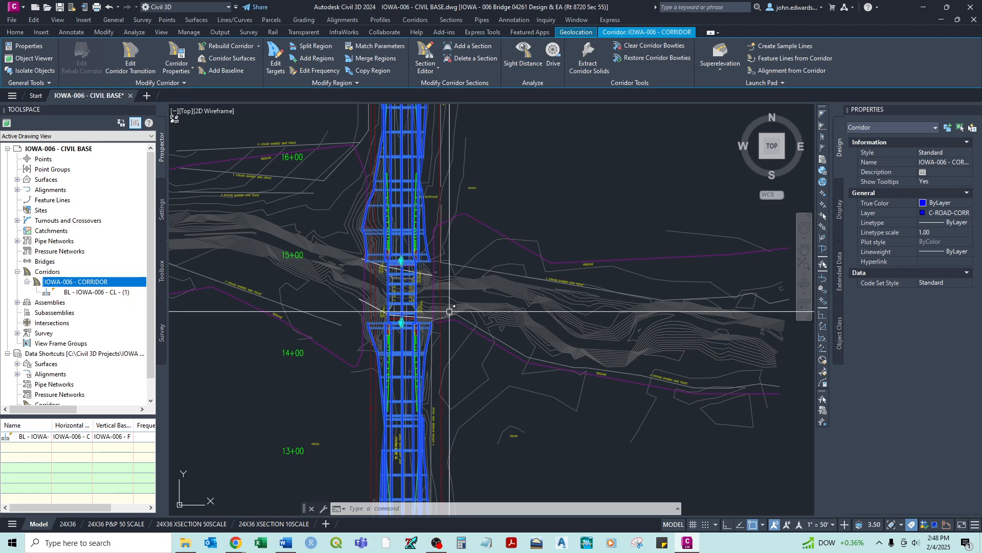
Examine the rebuilt corridor in plan at the bridge and at both adjoining road region ends, then reselect the corridor.
scroll(455, 307, "up", 4)
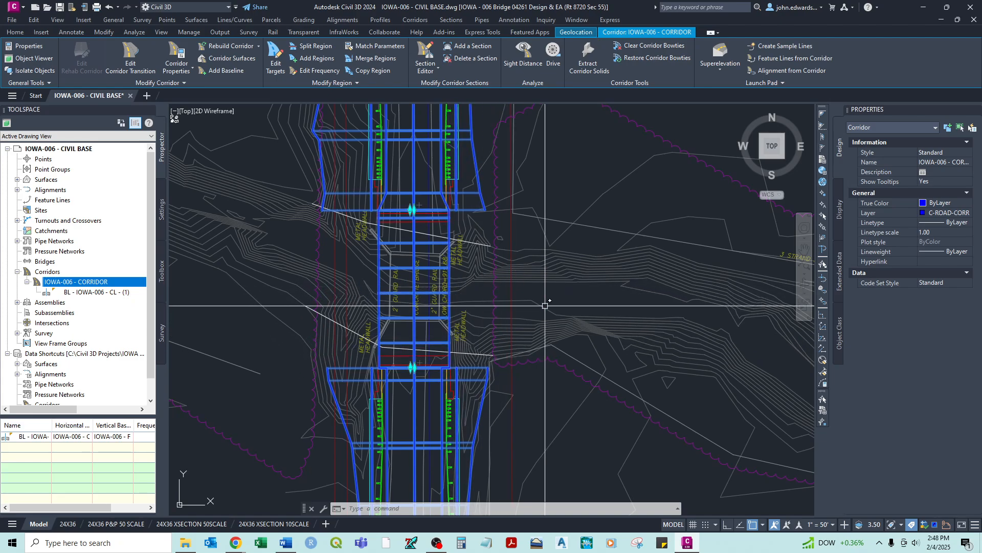
middle_click_drag(357, 162, 362, 234)
scroll(381, 226, "down", 4)
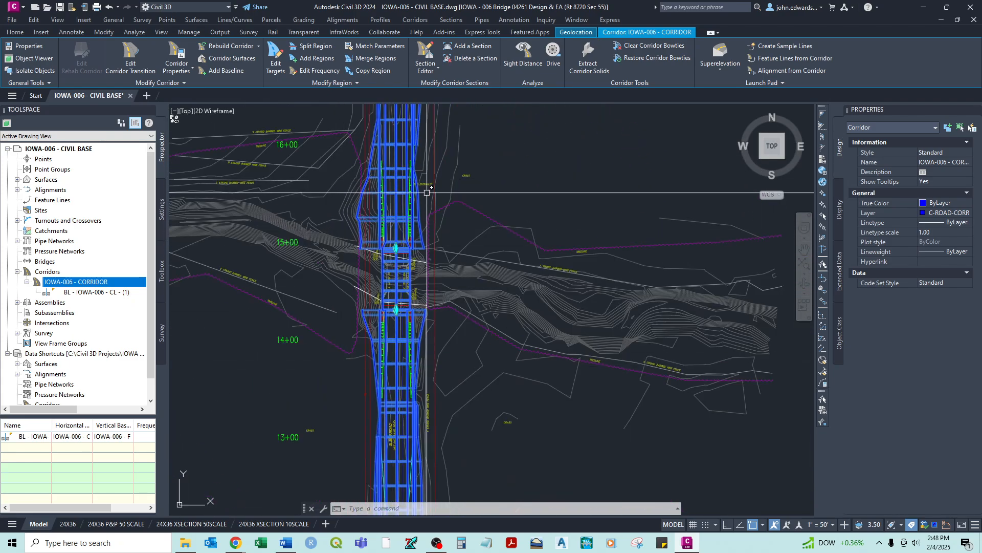
scroll(405, 233, "up", 2)
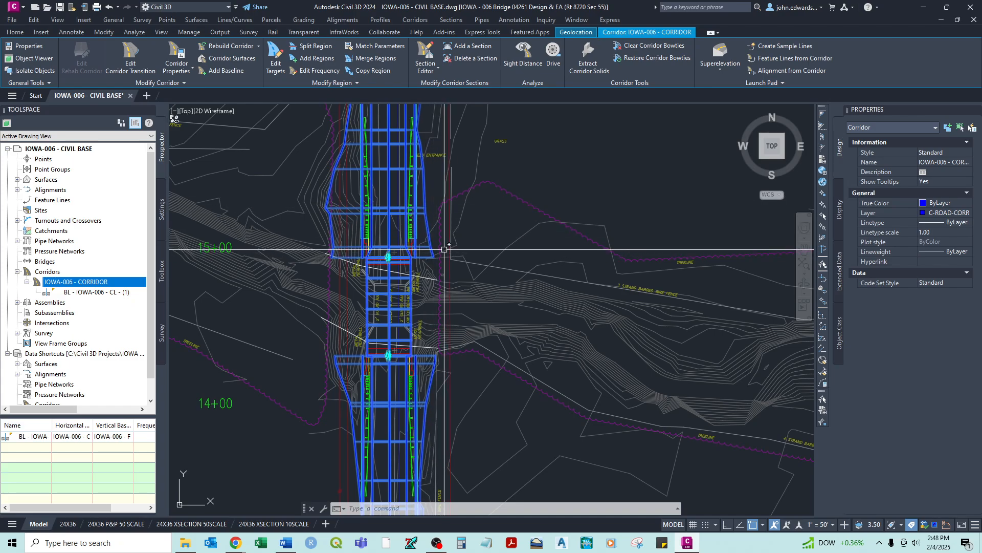
key("Escape")
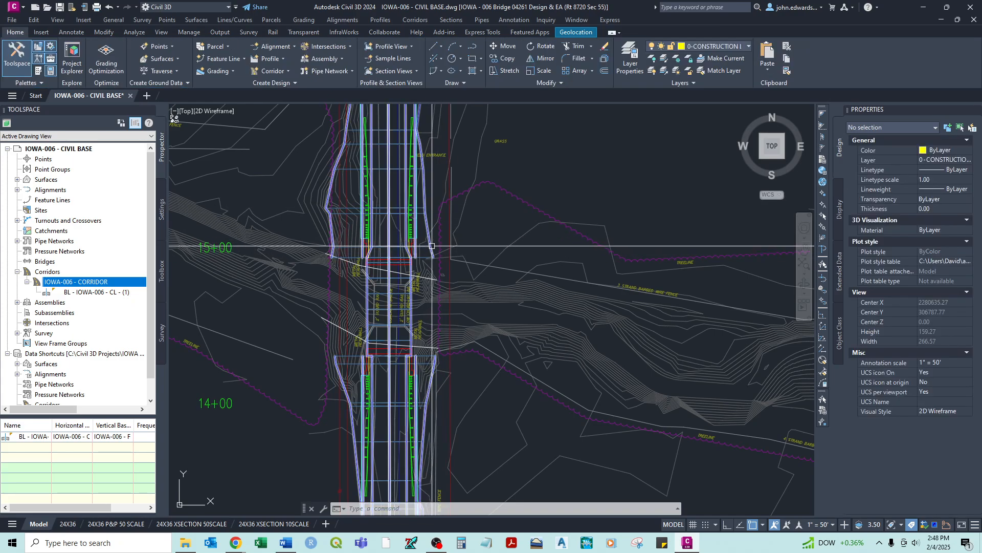
left_click(433, 246)
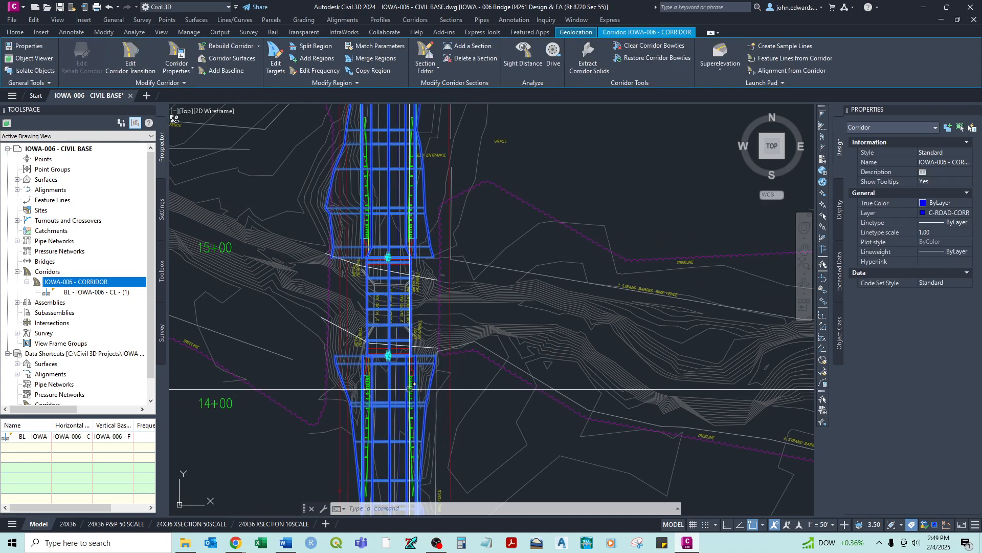
middle_click_drag(379, 296, 401, 337)
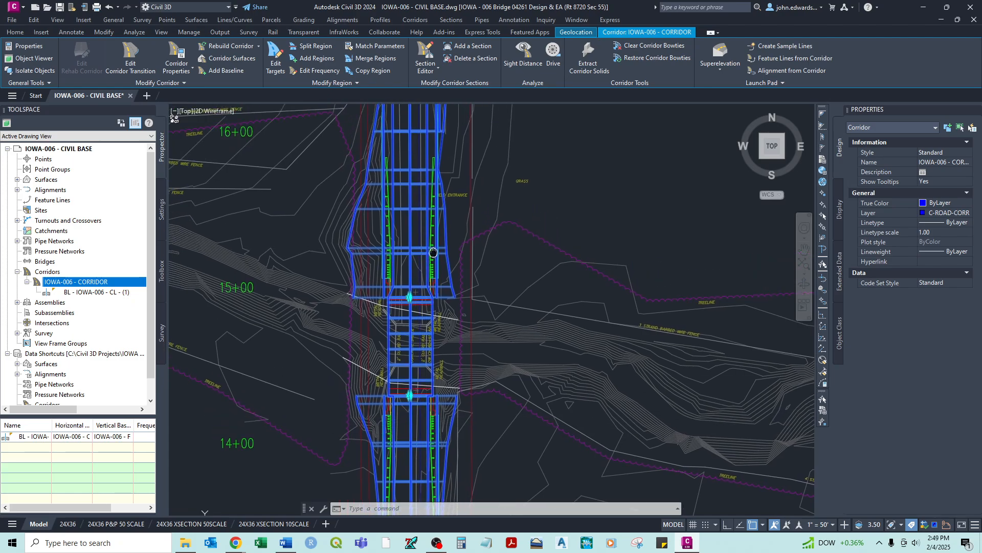
Orbit the selected corridor into a 3D view and examine the bridge region and the corridor's north end.
left_click(162, 33)
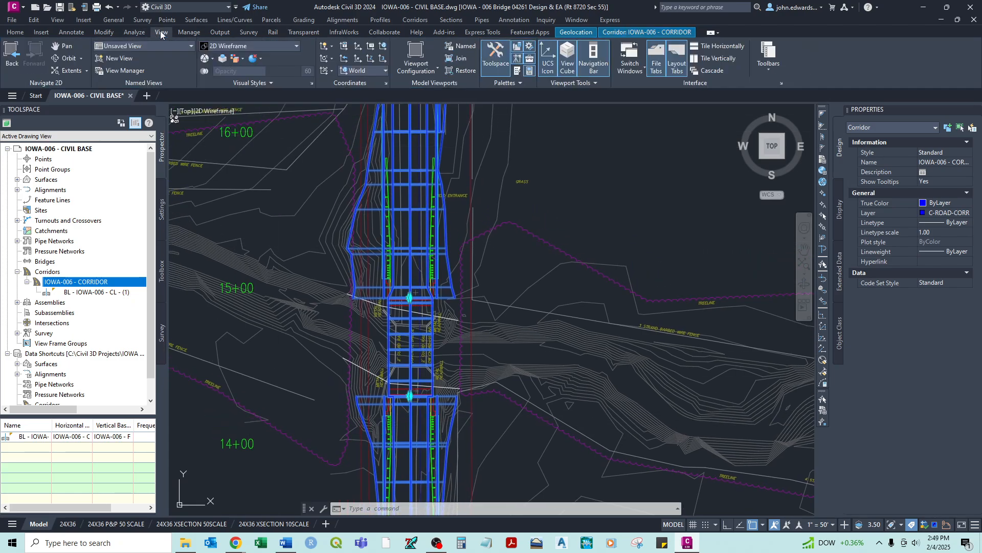
left_click(58, 59)
left_click_drag(405, 280, 486, 309)
scroll(486, 309, "up", 7)
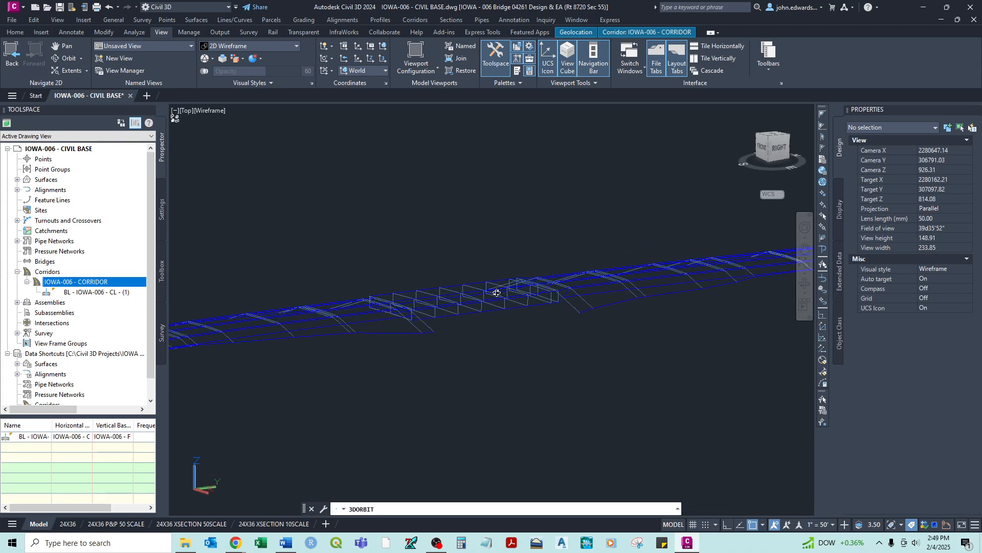
left_click_drag(481, 367, 575, 367)
scroll(575, 366, "down", 15)
scroll(624, 384, "down", 5)
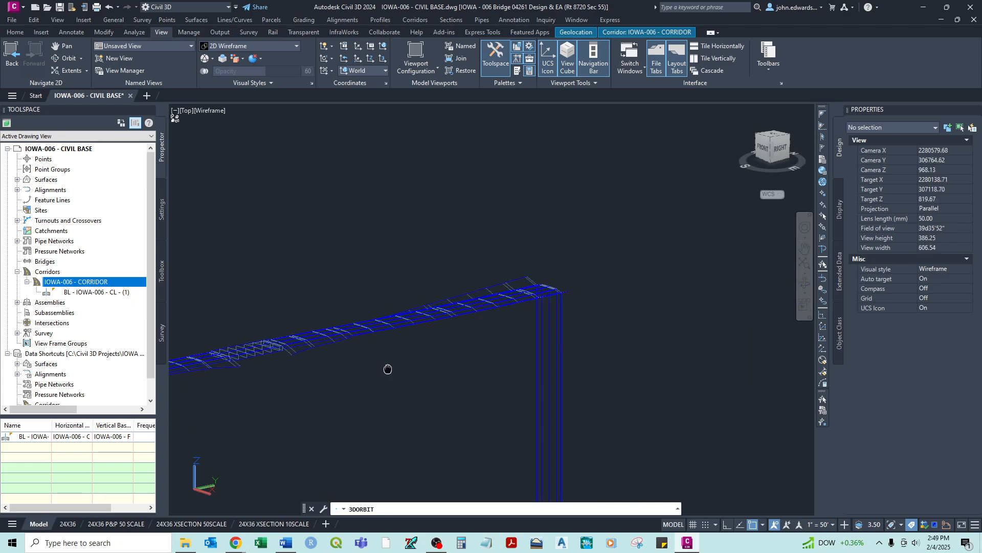
scroll(560, 358, "down", 4)
scroll(564, 376, "down", 5)
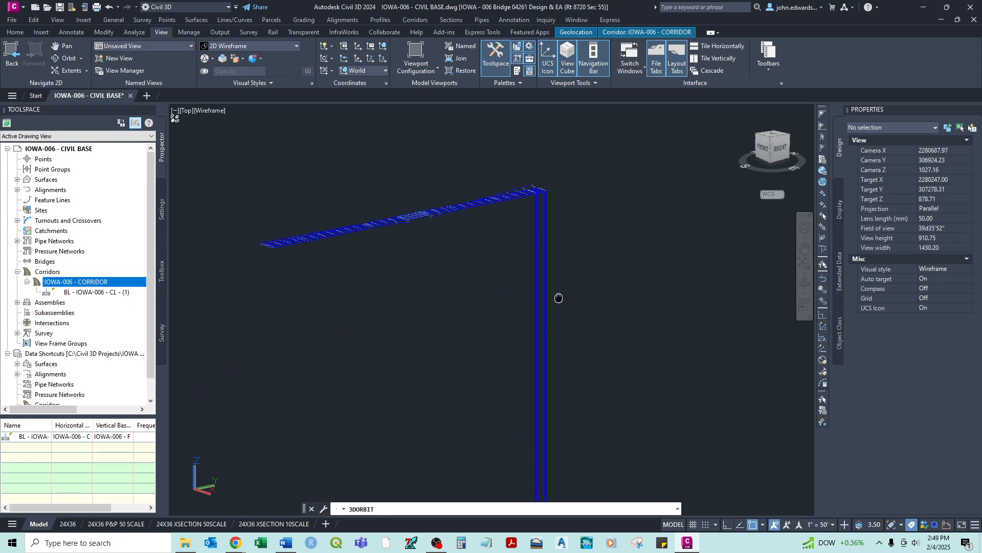
Inspect the vertical lines at the corridor's north end from top to base in 3D, and return to the plan view.
scroll(551, 184, "up", 5)
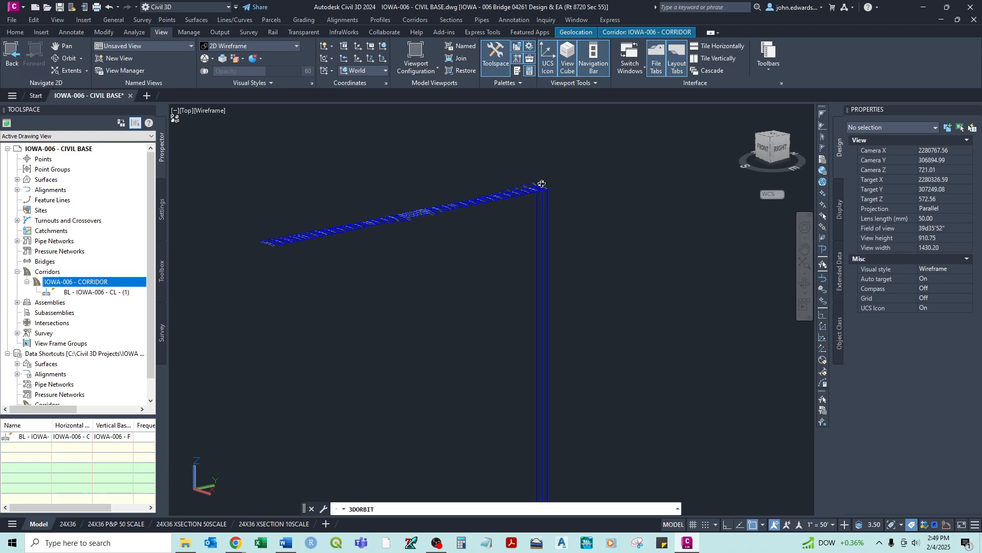
middle_click_drag(536, 449, 534, 294)
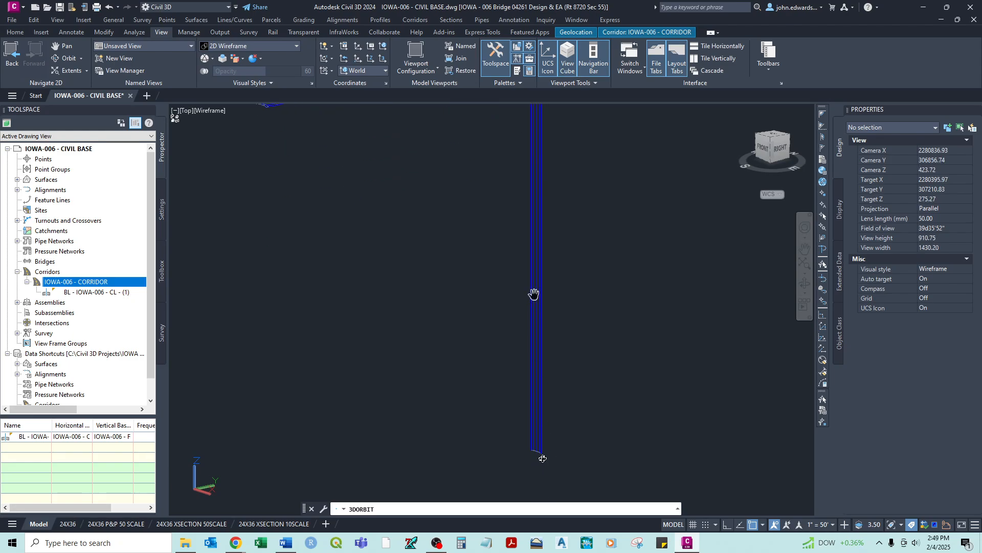
scroll(547, 394, "down", 3)
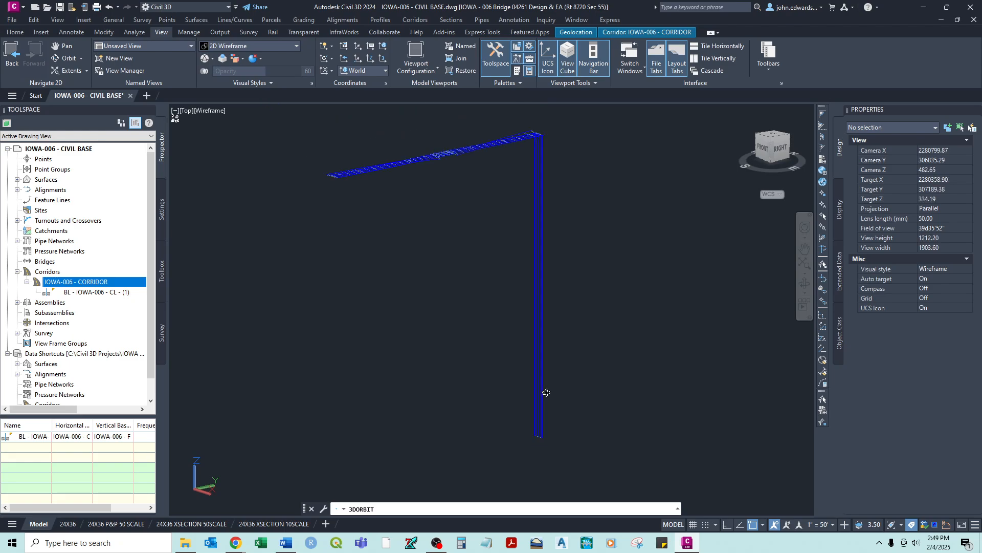
middle_click_drag(560, 219, 530, 253)
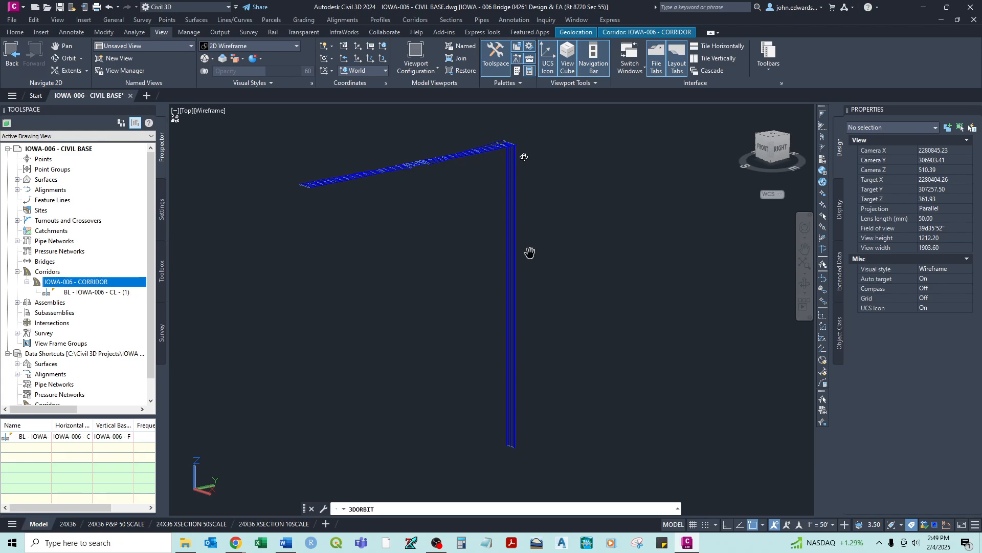
middle_click_drag(524, 135, 501, 171)
scroll(501, 171, "up", 2)
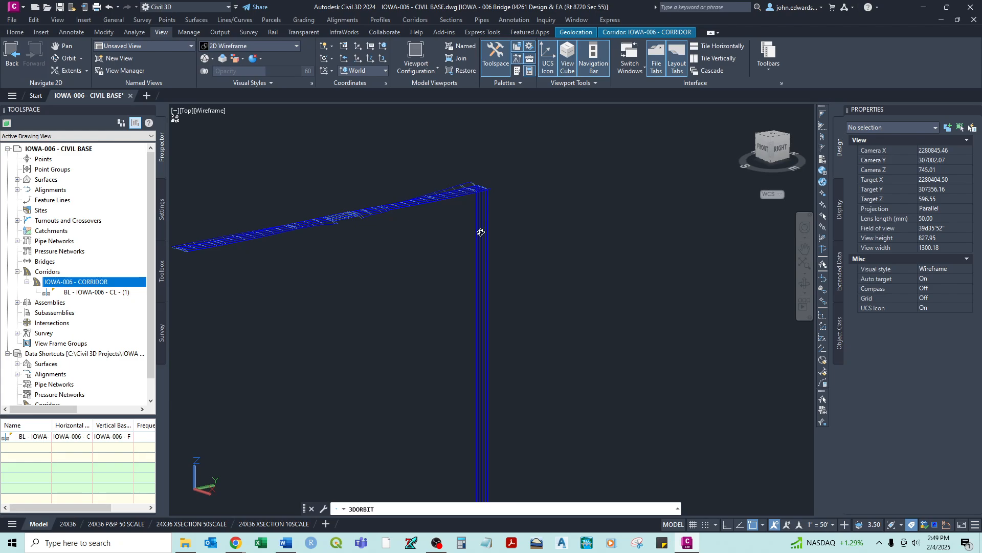
middle_click_drag(495, 289, 483, 176)
scroll(482, 176, "down", 3)
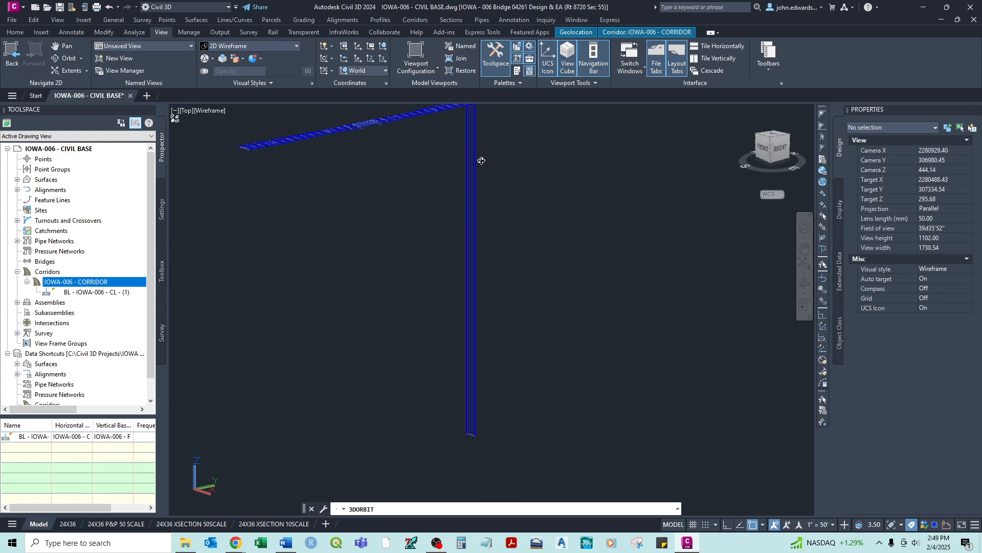
middle_click_drag(480, 137, 478, 206)
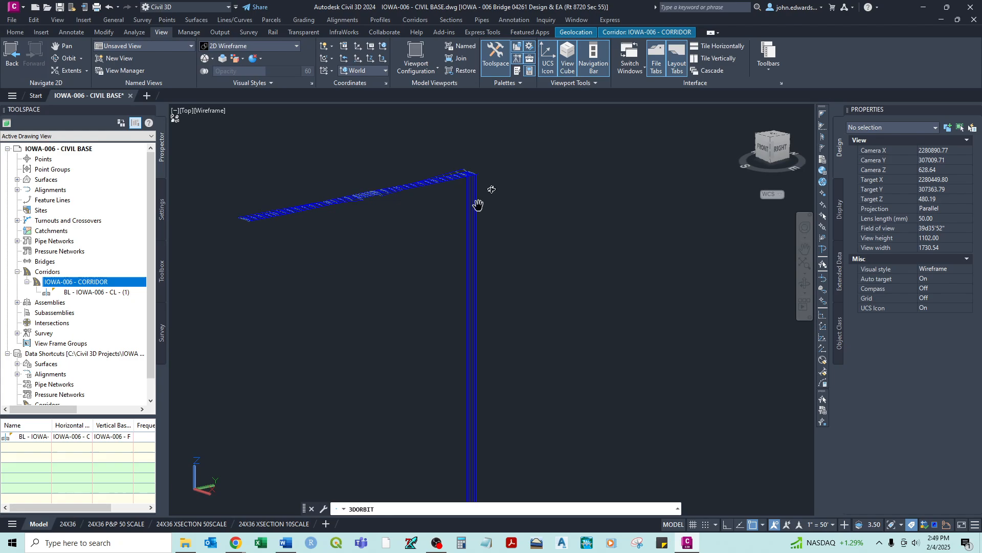
middle_click_drag(500, 287, 486, 236)
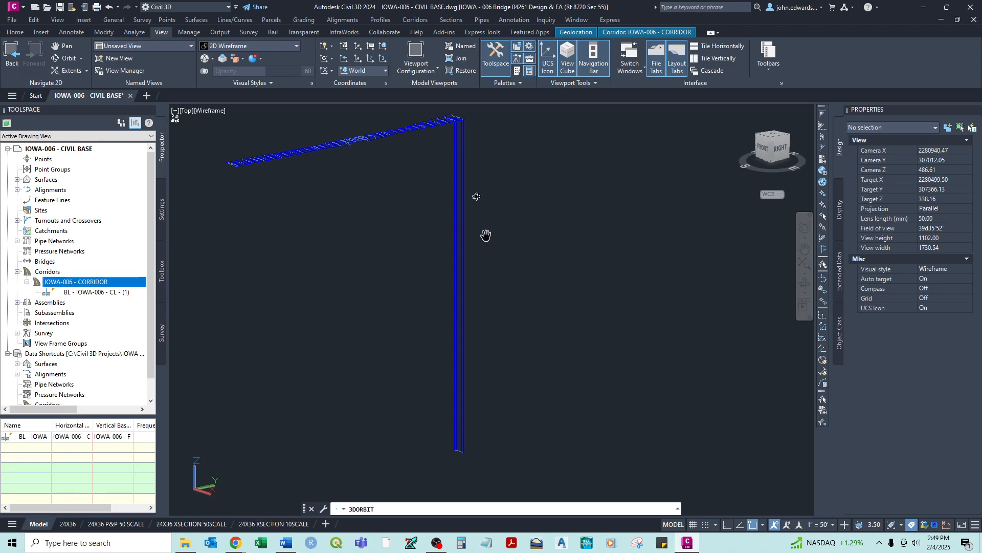
key("Escape")
left_click(469, 231)
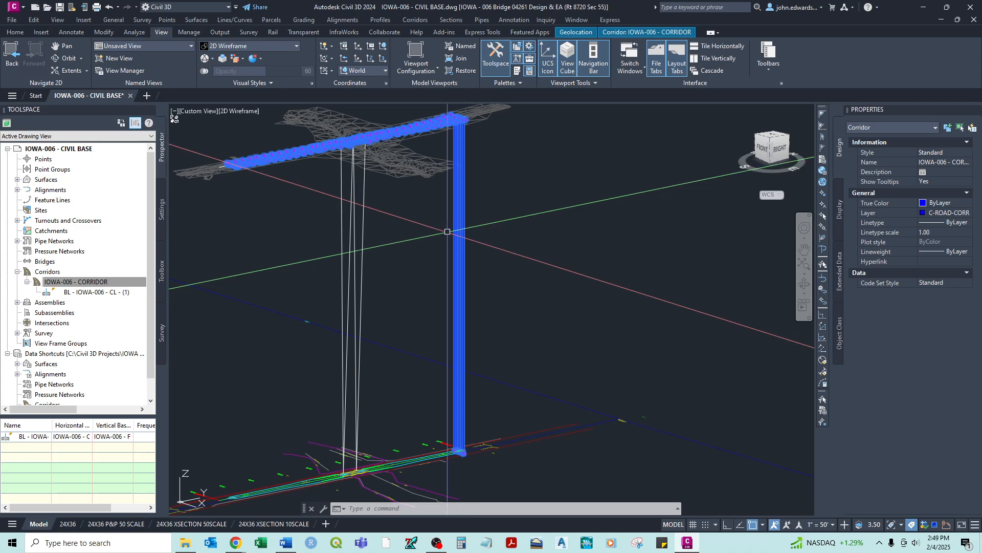
key("ctrl+z")
Shorten the corridor's northern region very slightly by moving its end grip just short of station 18+27.10.
middle_click_drag(427, 178, 426, 346)
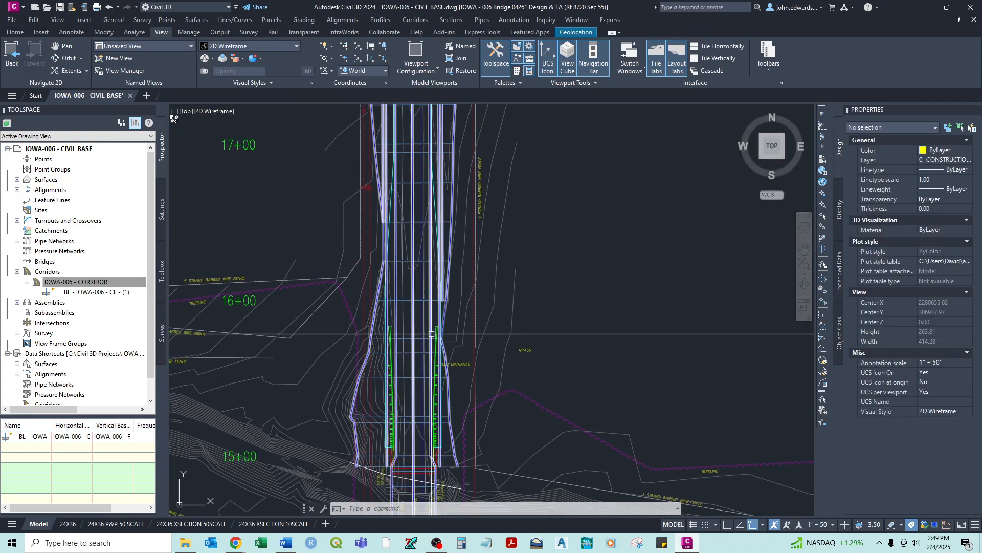
middle_click_drag(433, 145, 443, 417)
scroll(419, 220, "up", 6)
scroll(422, 190, "up", 4)
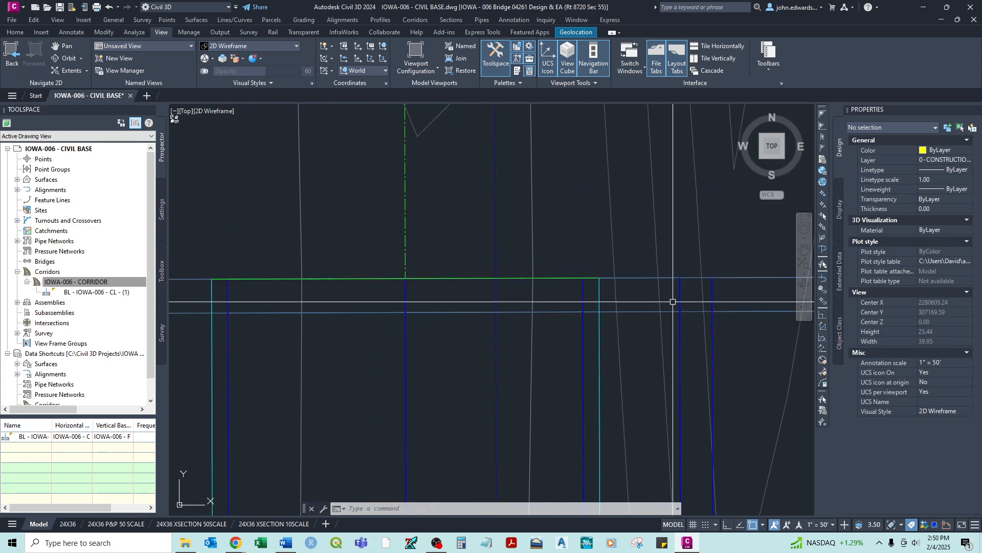
left_click(640, 263)
scroll(405, 298, "up", 4)
middle_click_drag(405, 297, 451, 270)
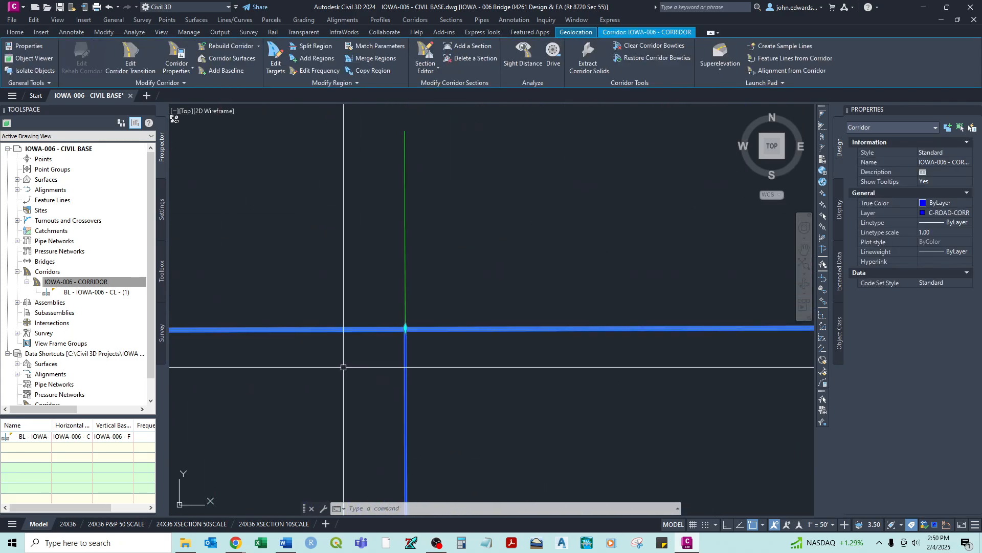
left_click(406, 330)
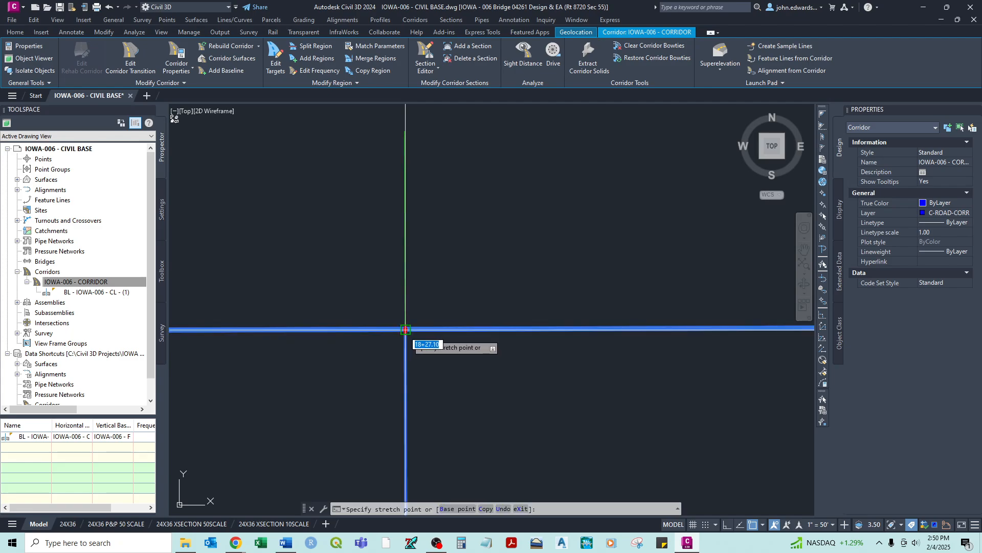
left_click(407, 331)
middle_click_drag(388, 282, 446, 346)
scroll(447, 347, "down", 5)
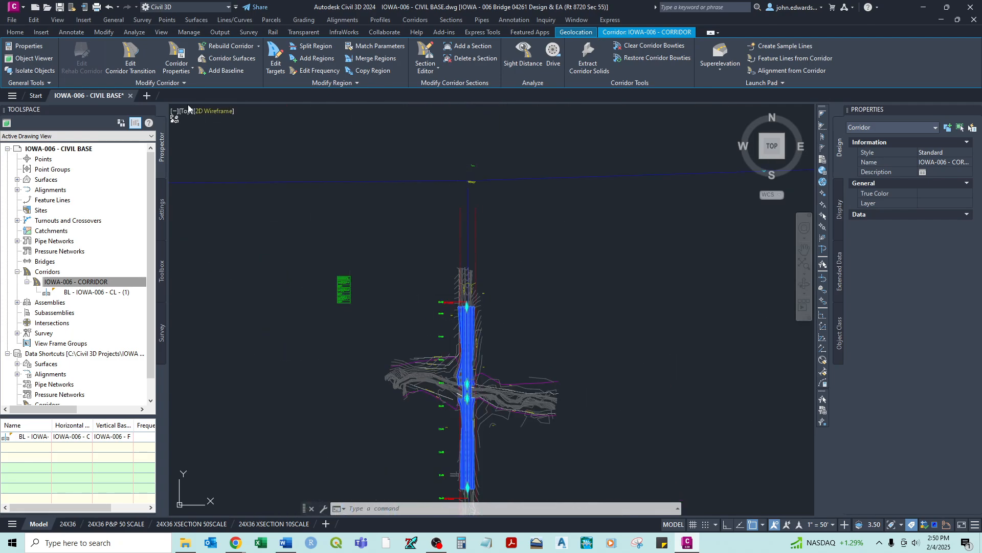
Orbit the shortened corridor into a 3D view to check its north end and the bridge region.
left_click(159, 32)
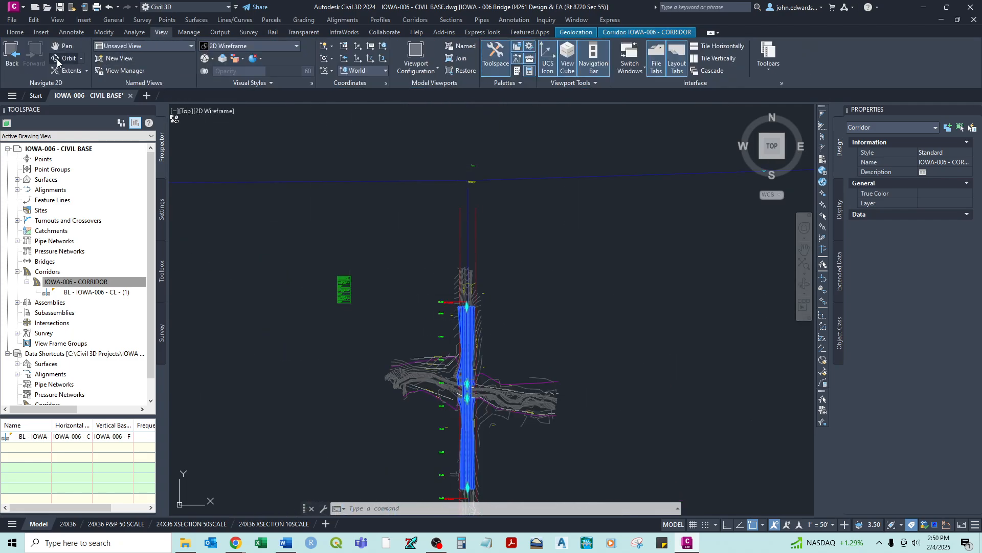
left_click(65, 58)
left_click_drag(478, 390, 560, 222)
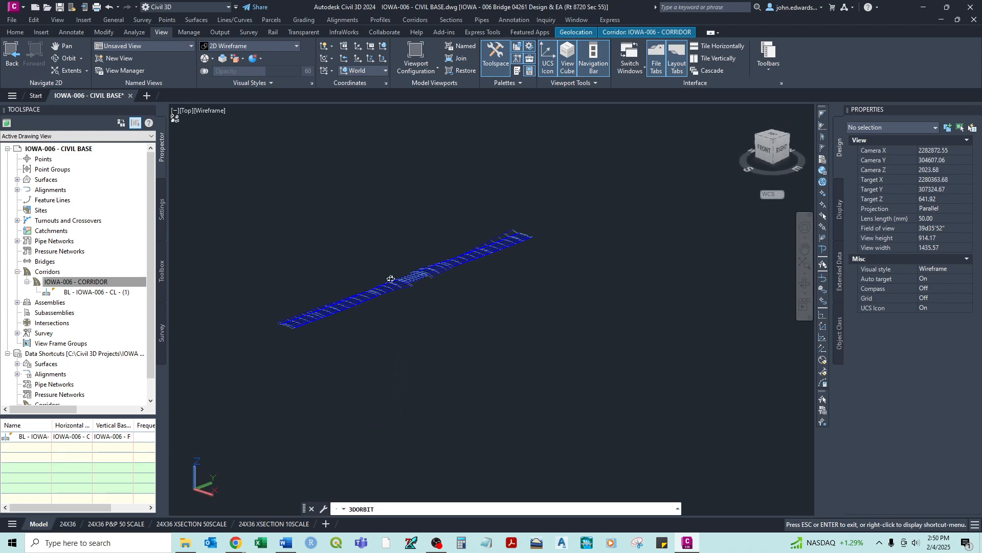
Examine the shortened corridor from several 3D angles, covering both ends and the bridge region.
left_click_drag(390, 280, 487, 270)
scroll(416, 253, "up", 5)
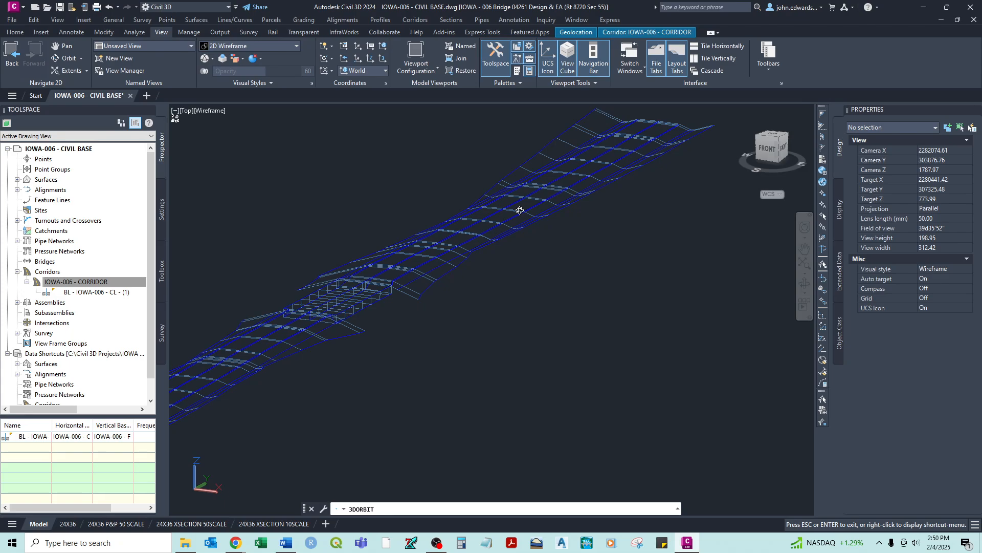
scroll(536, 249, "down", 1)
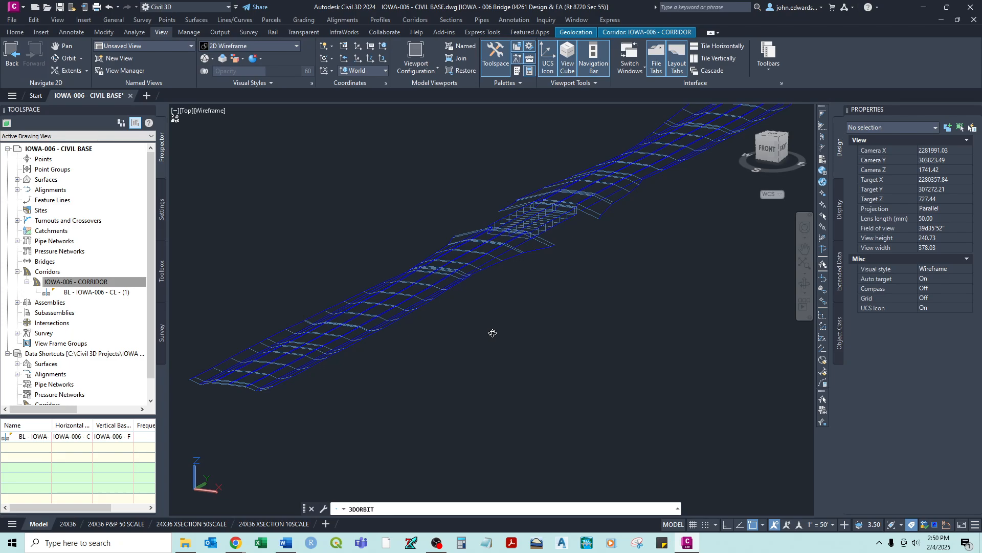
left_click_drag(520, 248, 427, 324)
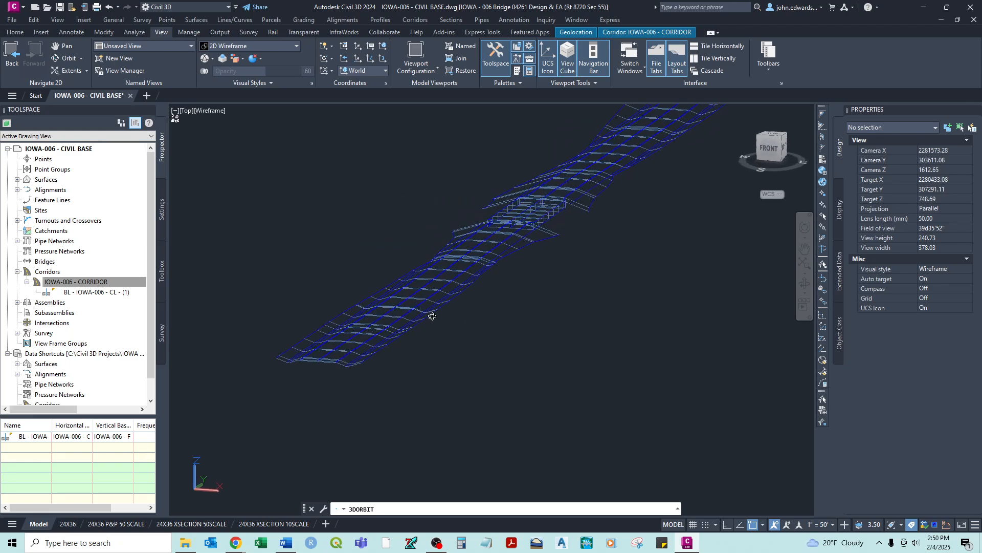
left_click_drag(489, 266, 466, 270)
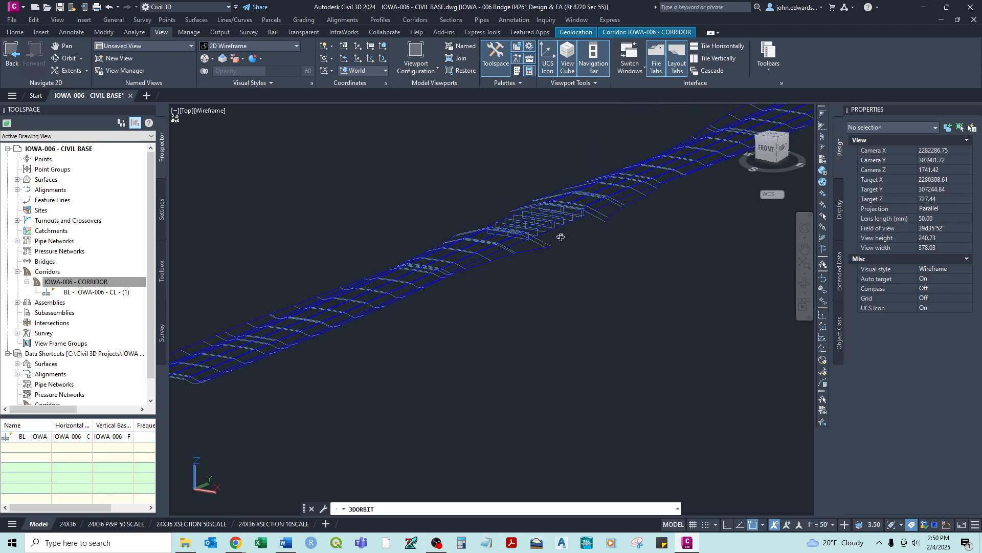
left_click_drag(560, 235, 420, 302)
middle_click_drag(421, 303, 403, 310)
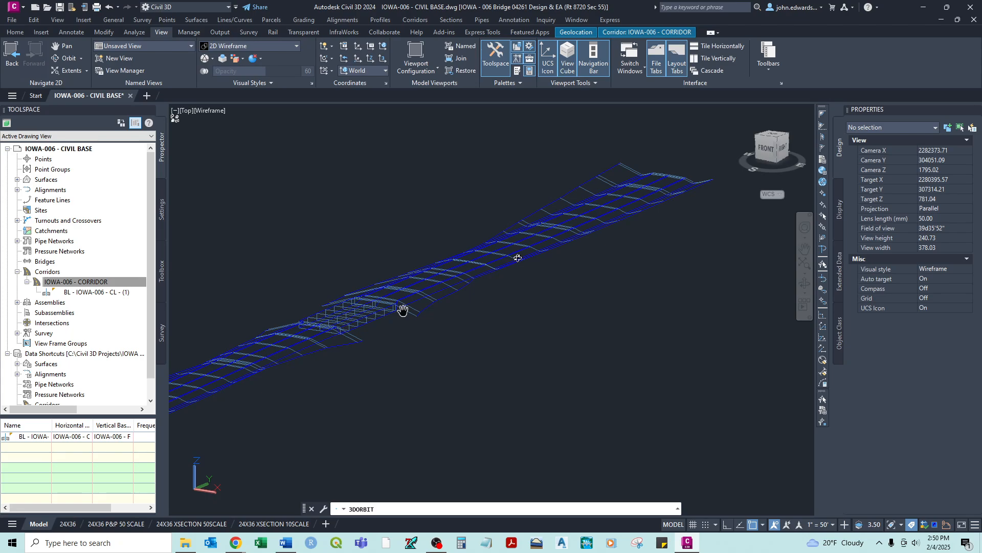
key("Escape")
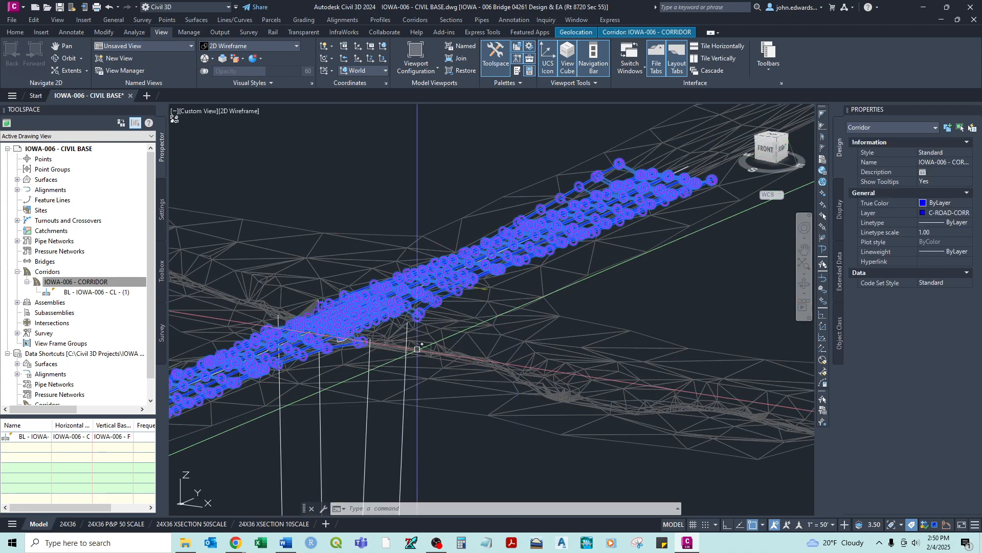
Deselect the corridor, undo the orbit to return to the plan view, and save the drawing.
scroll(416, 403, "down", 4)
key("Escape")
key("ctrl+z")
key("ctrl+z")
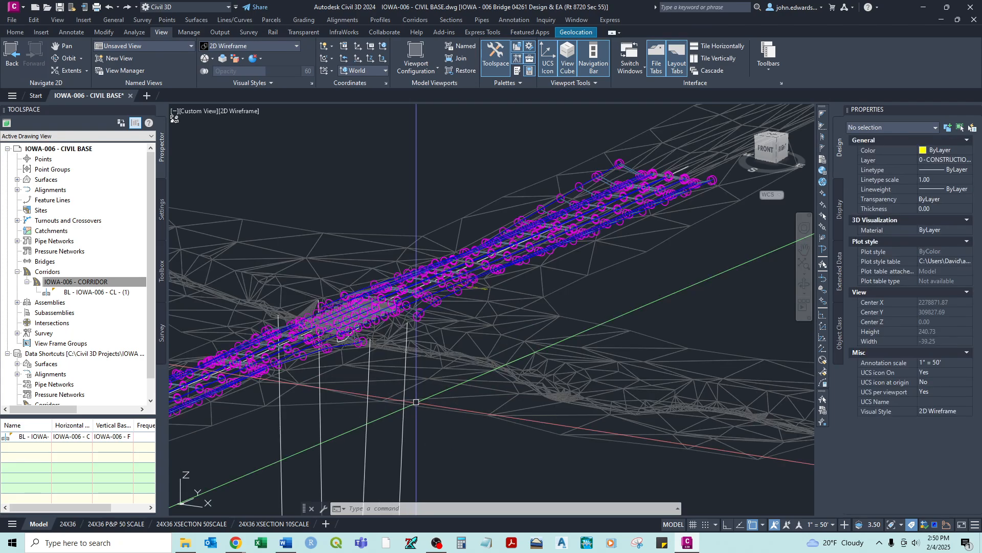
mouse_move(528, 372)
middle_mouse_down()
mouse_move(516, 297)
mouse_move(526, 303)
middle_mouse_up()
key("ctrl+s")
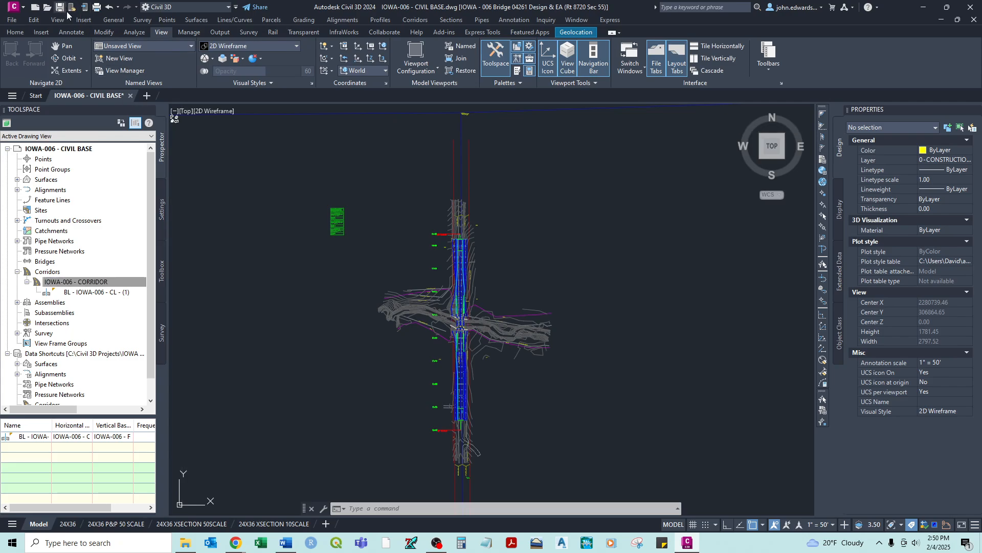
Select the corridor near the bridge and open the surface settings in its corridor properties.
scroll(517, 313, "up", 6)
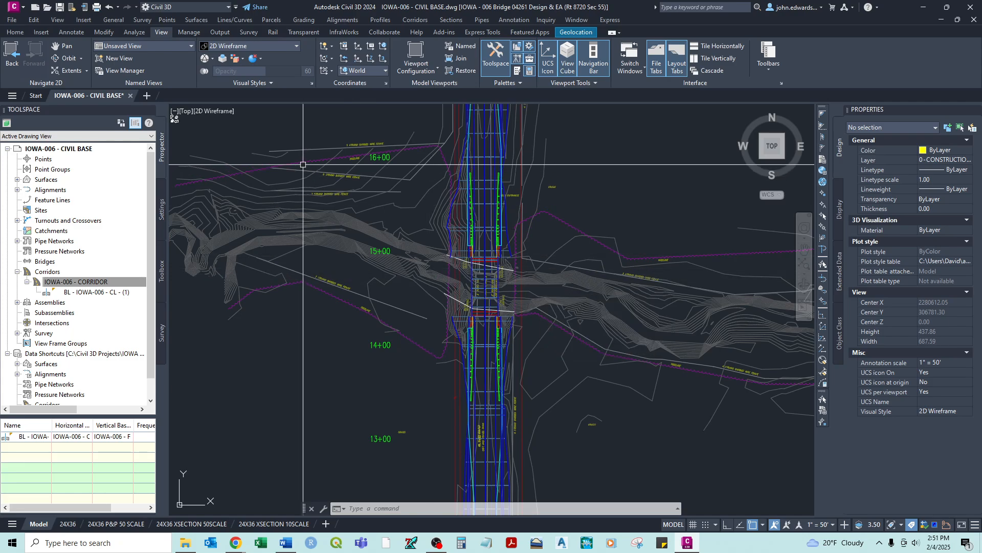
middle_click_drag(466, 160, 434, 196)
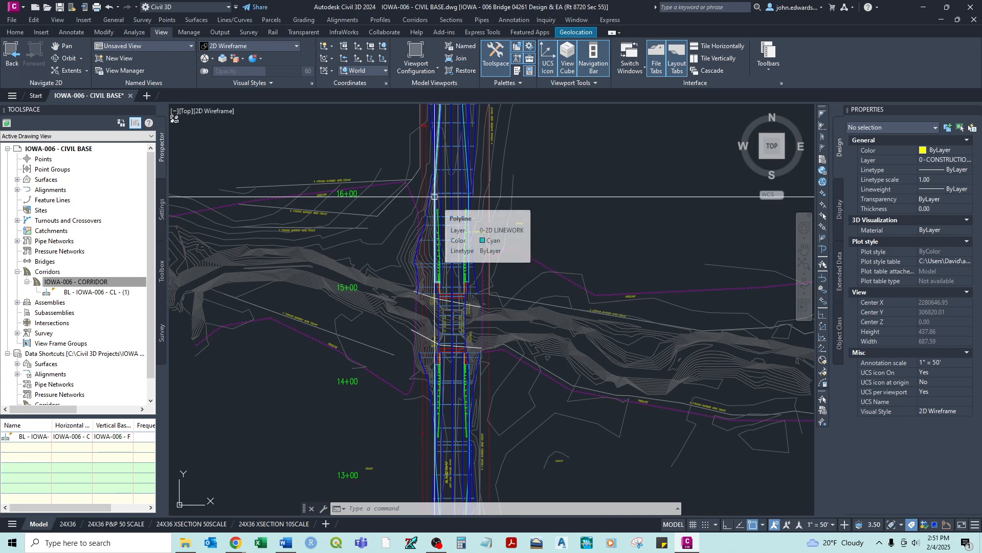
left_click(285, 543)
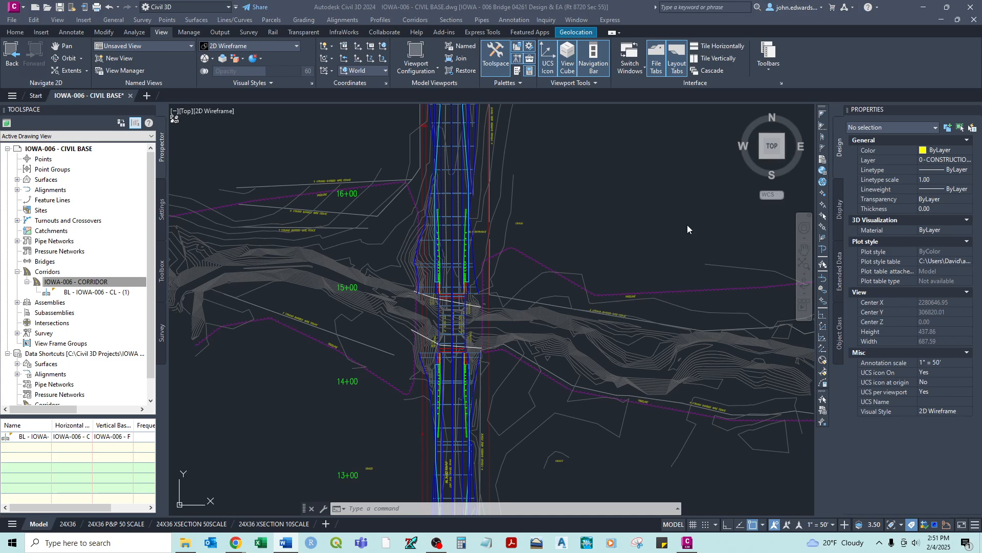
left_click(572, 227)
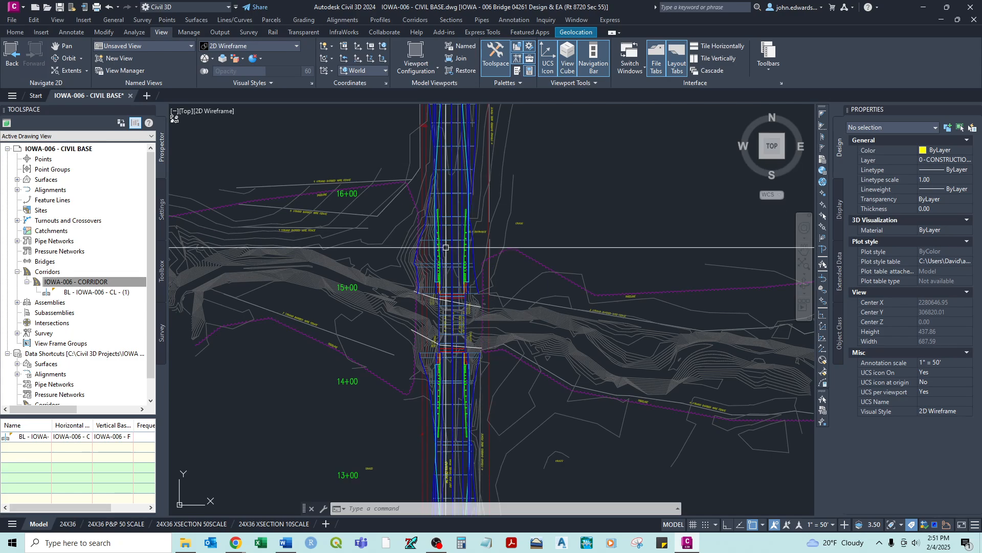
scroll(467, 264, "up", 4)
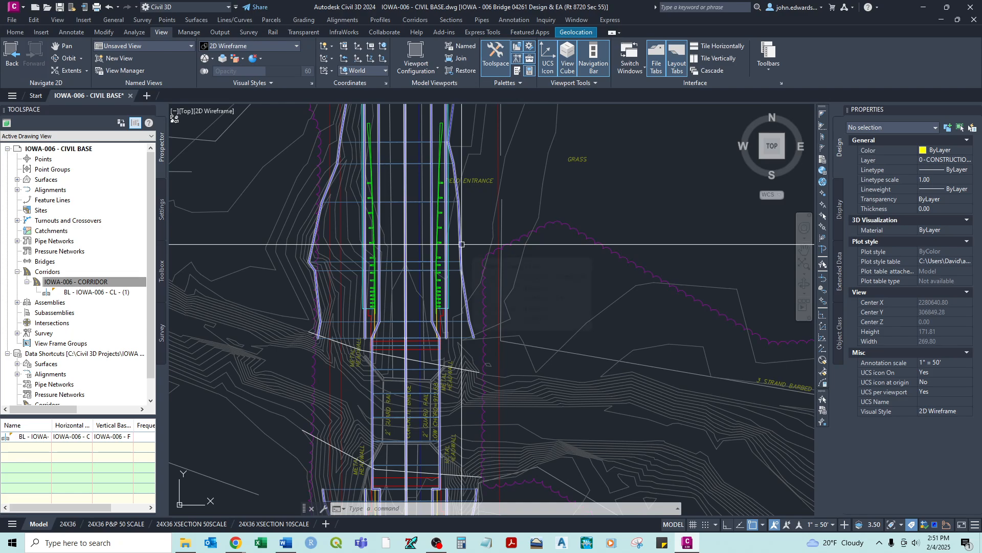
left_click(462, 244)
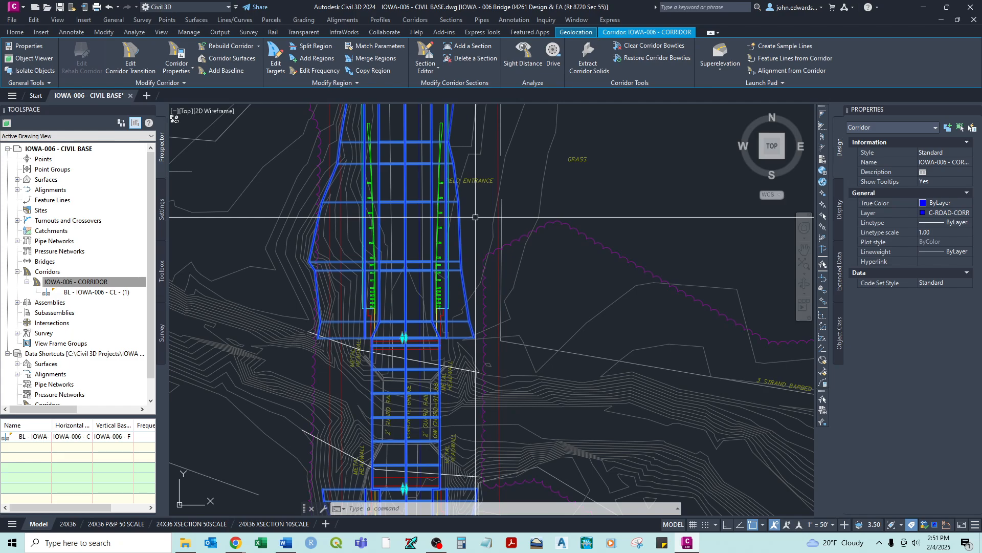
key("alt+Tab")
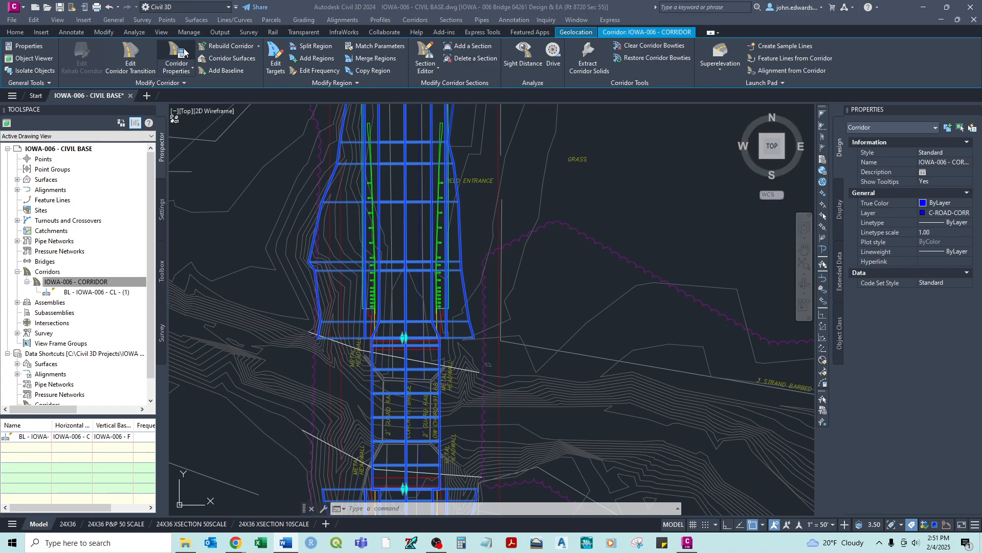
key("alt+Tab")
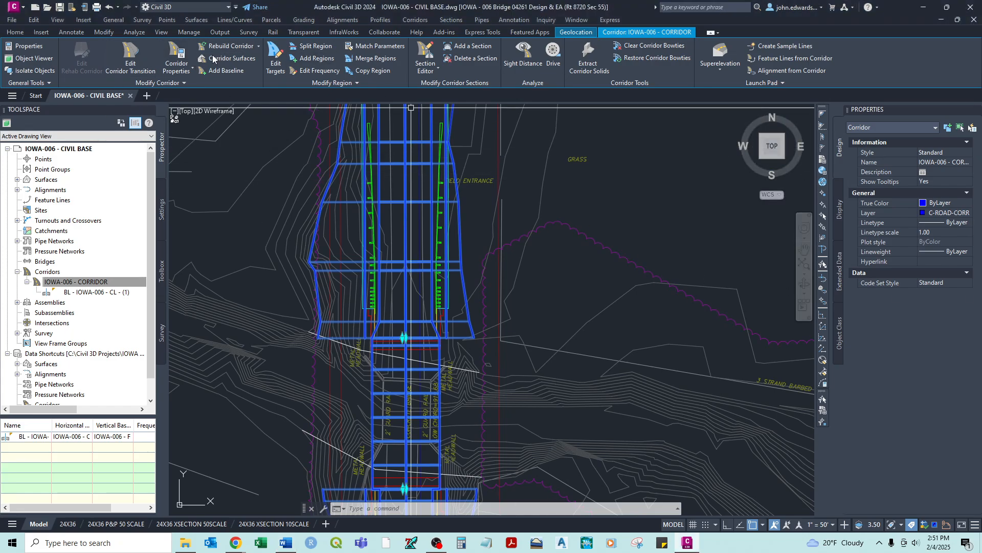
left_click(177, 56)
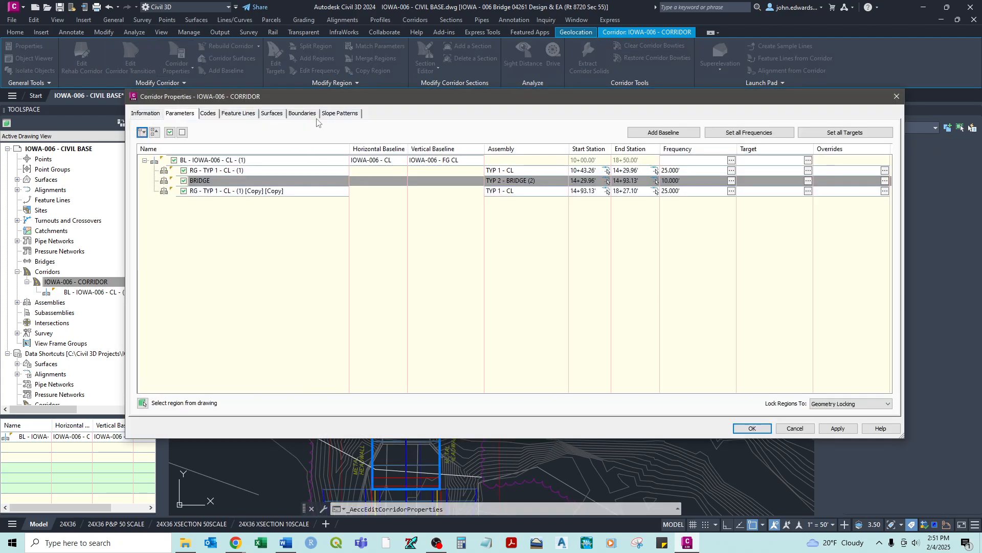
left_click(276, 114)
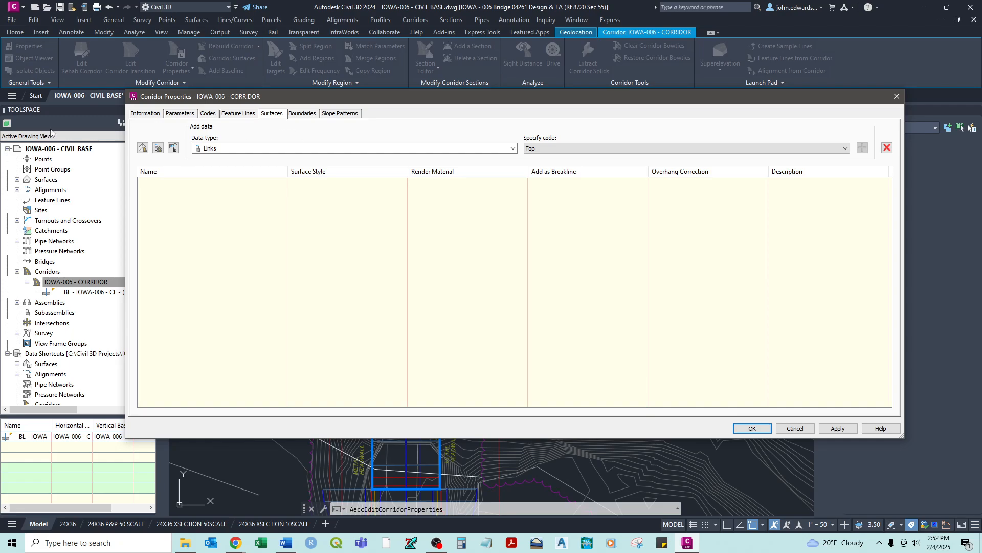
Create a corridor surface and name it IOWA-006 - CORRIDOR TOP.
left_click(143, 149)
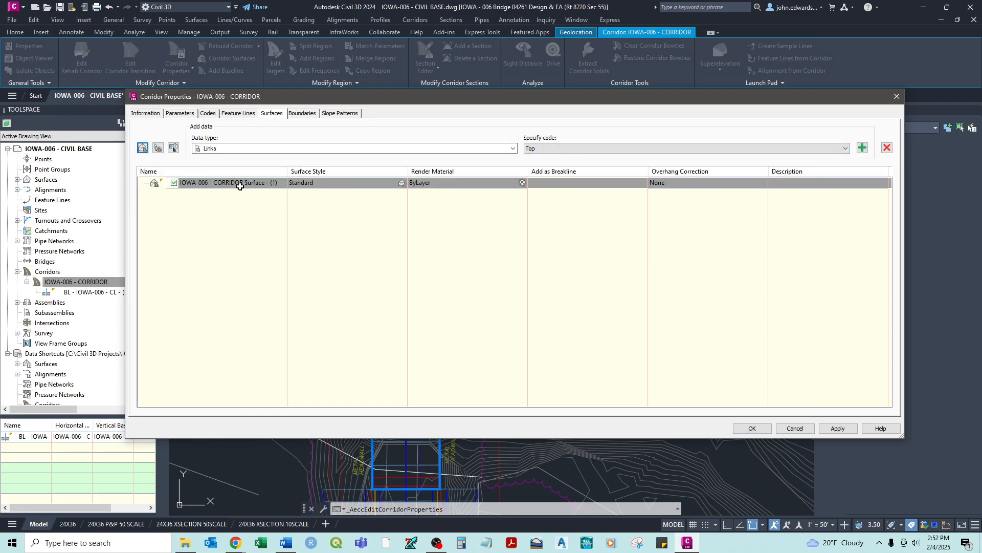
left_click(251, 184)
left_click(247, 183)
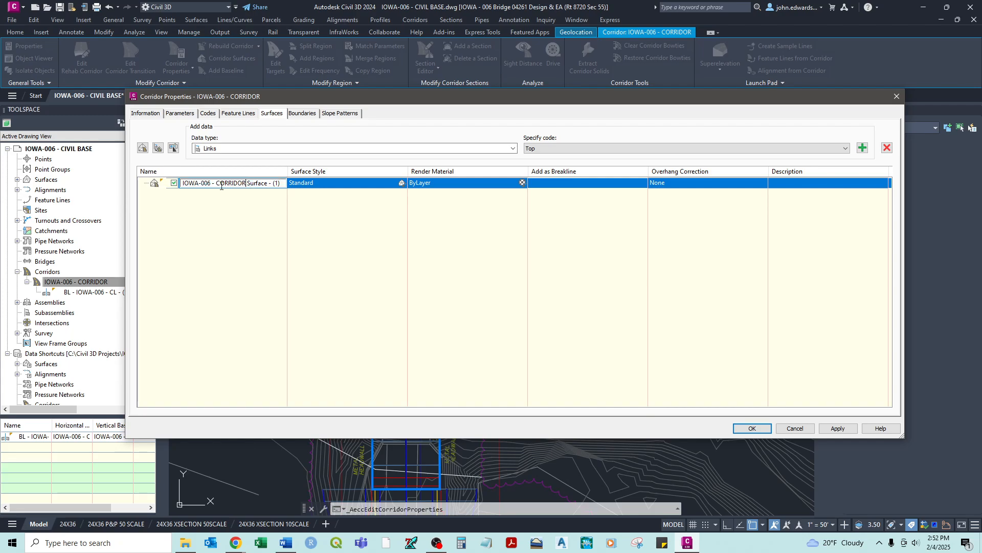
left_click_drag(218, 182, 280, 183)
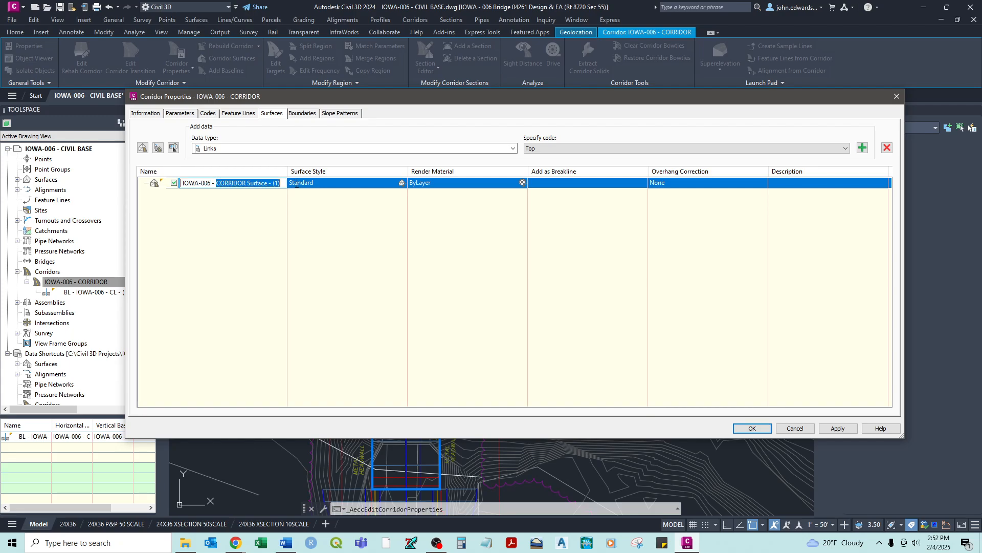
left_click(300, 183)
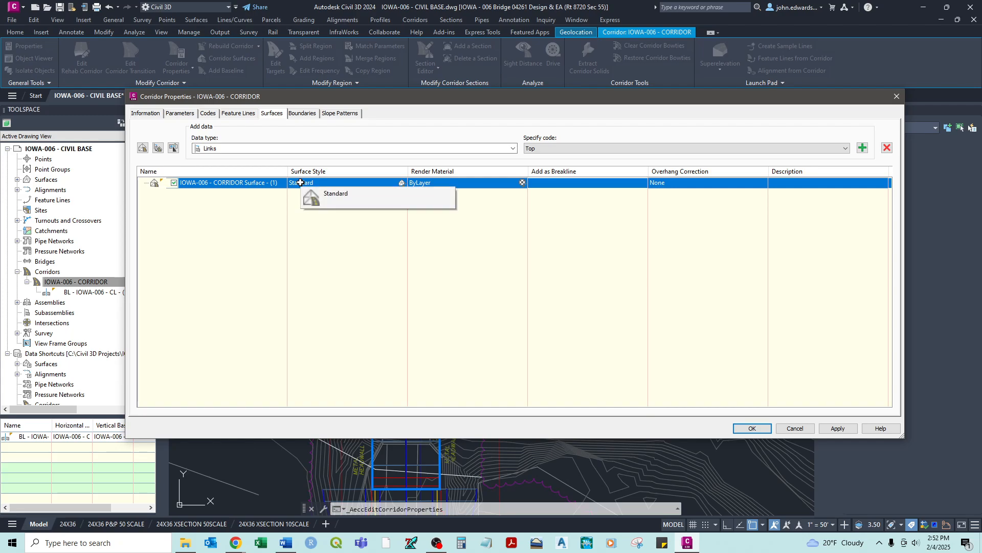
left_click(251, 183)
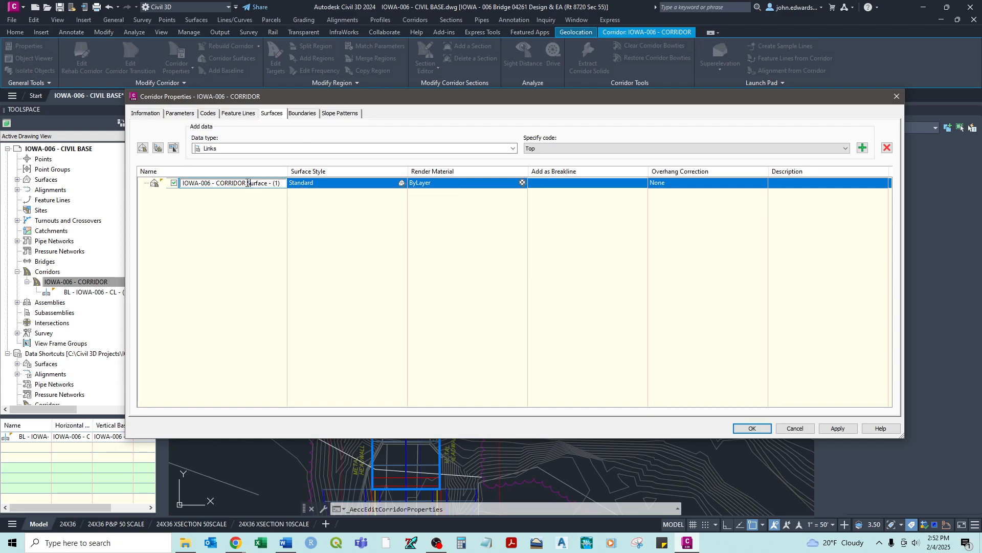
left_click(306, 183)
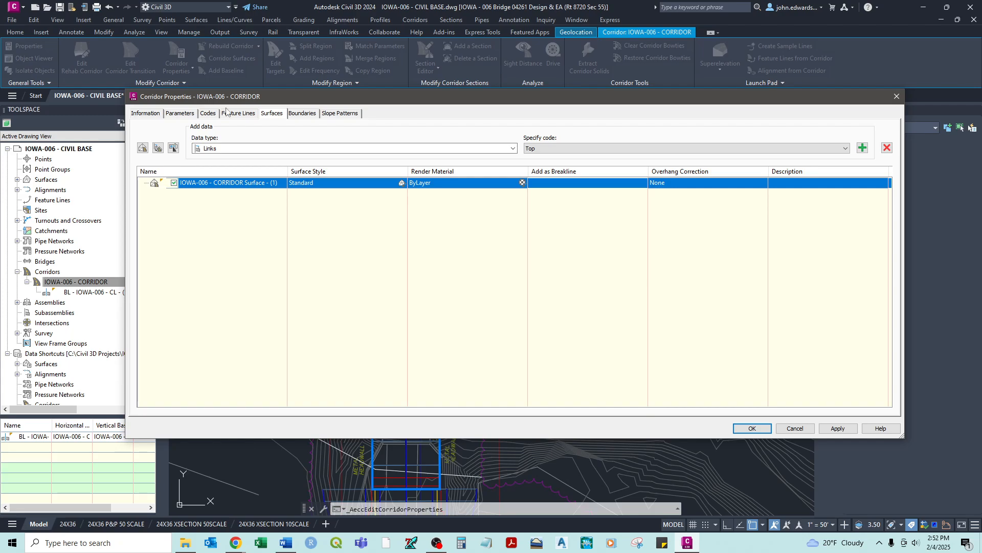
left_click(255, 184)
left_click_drag(247, 184, 280, 179)
type("TOP")
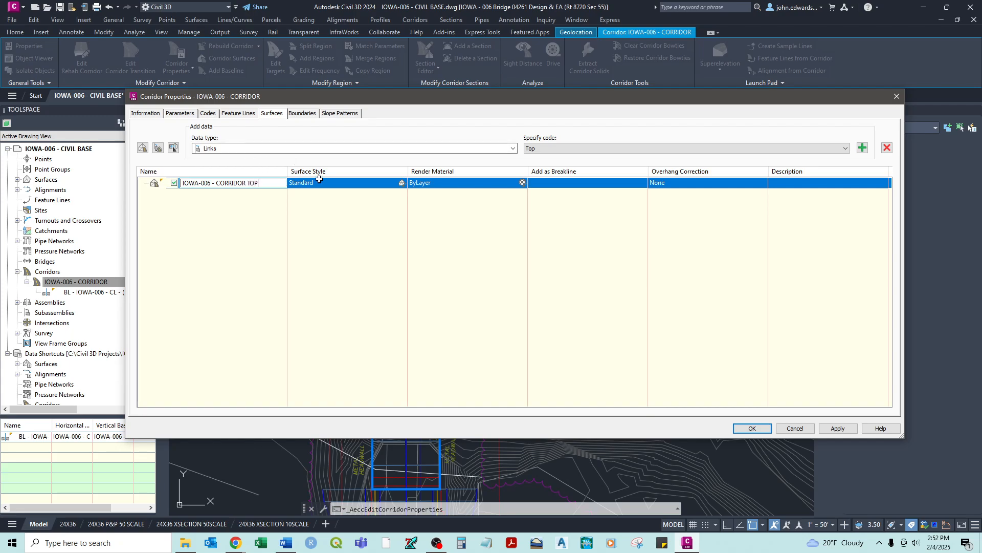
Set the corridor top surface's style to _No Display and its overhang correction to Top Links.
left_click(318, 183)
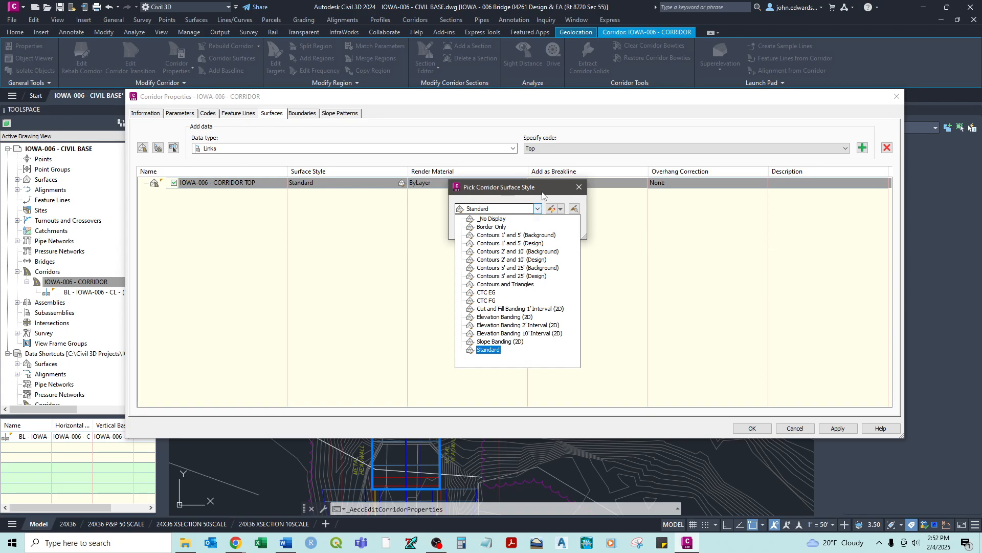
left_click(488, 220)
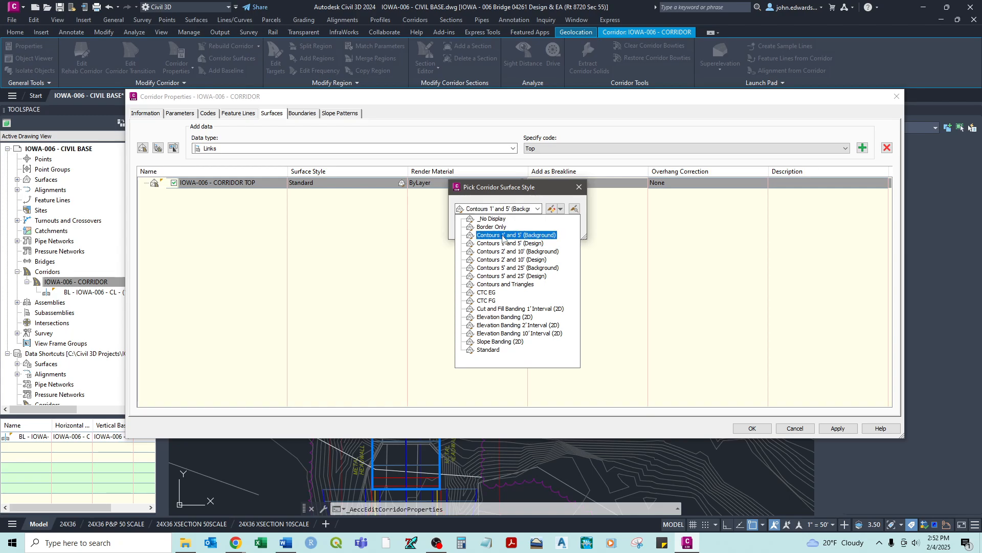
left_click(492, 219)
left_click(475, 227)
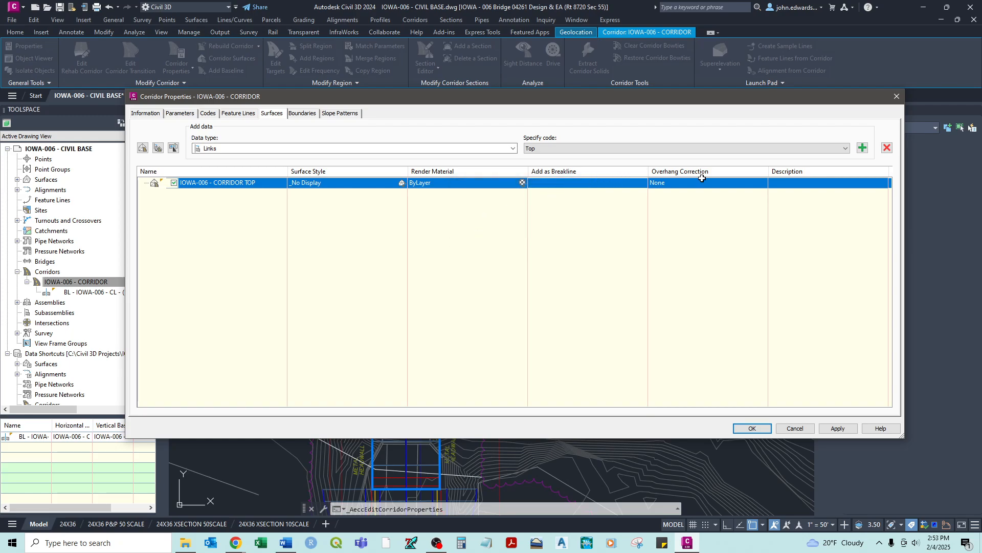
left_click(691, 183)
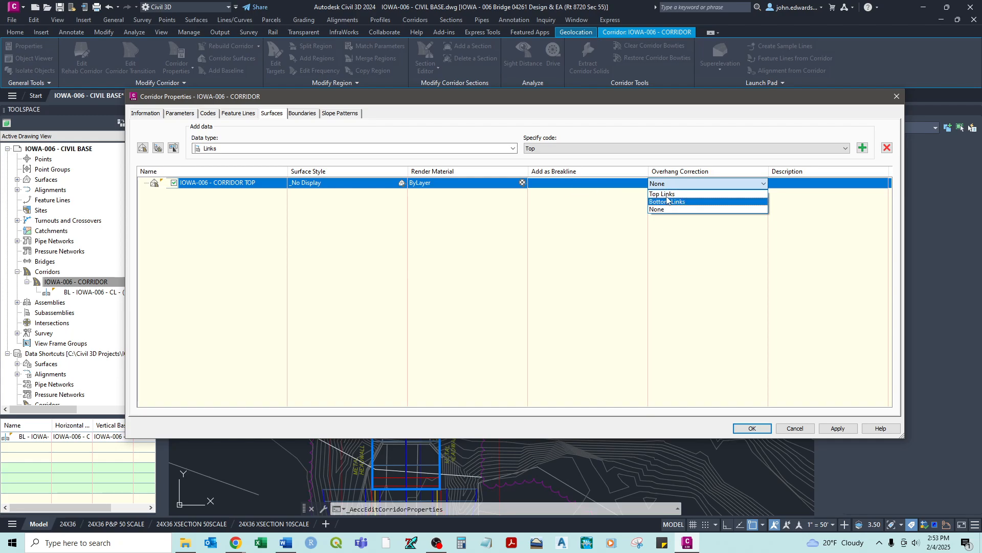
left_click(661, 194)
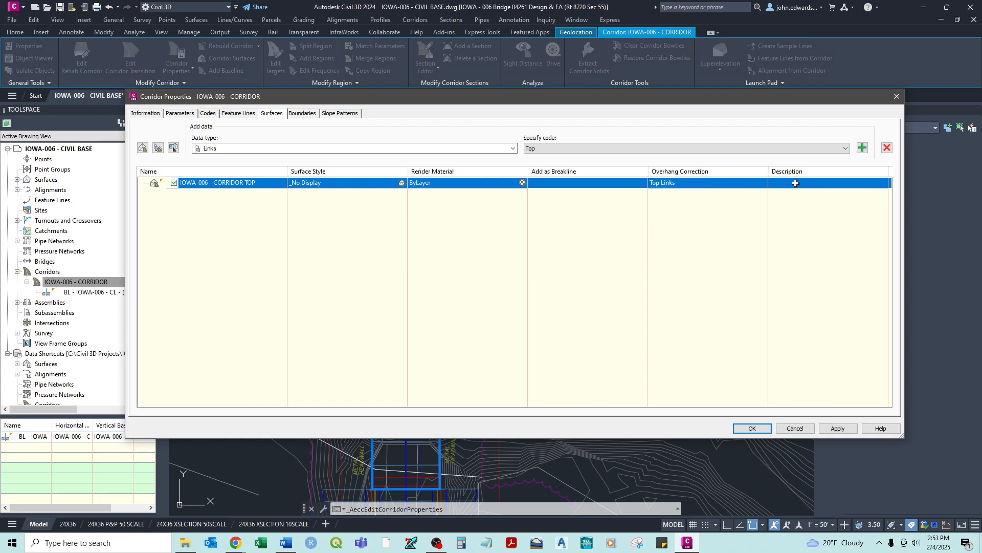
Add link data with the Top code to the IOWA-006 - CORRIDOR TOP surface.
left_click(231, 149)
left_click(233, 149)
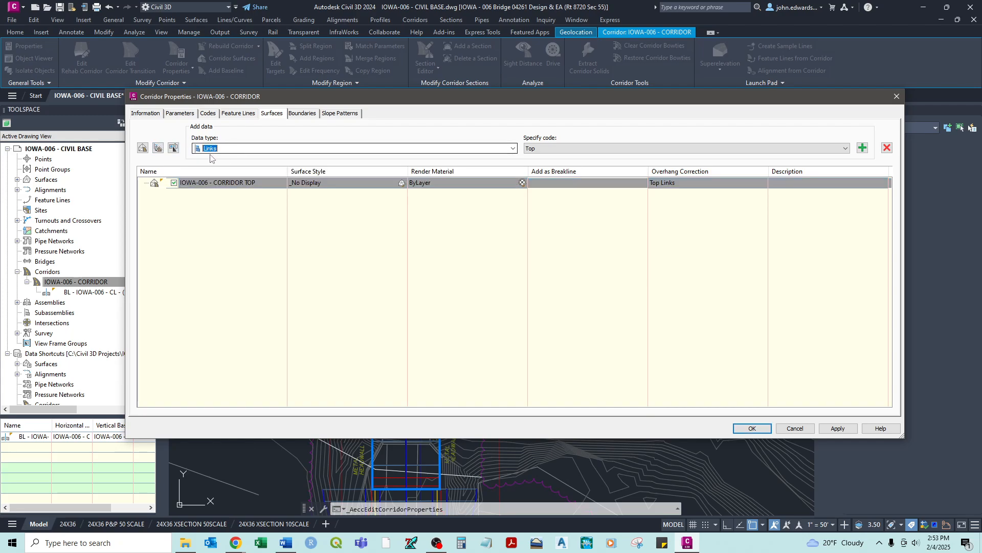
left_click(563, 149)
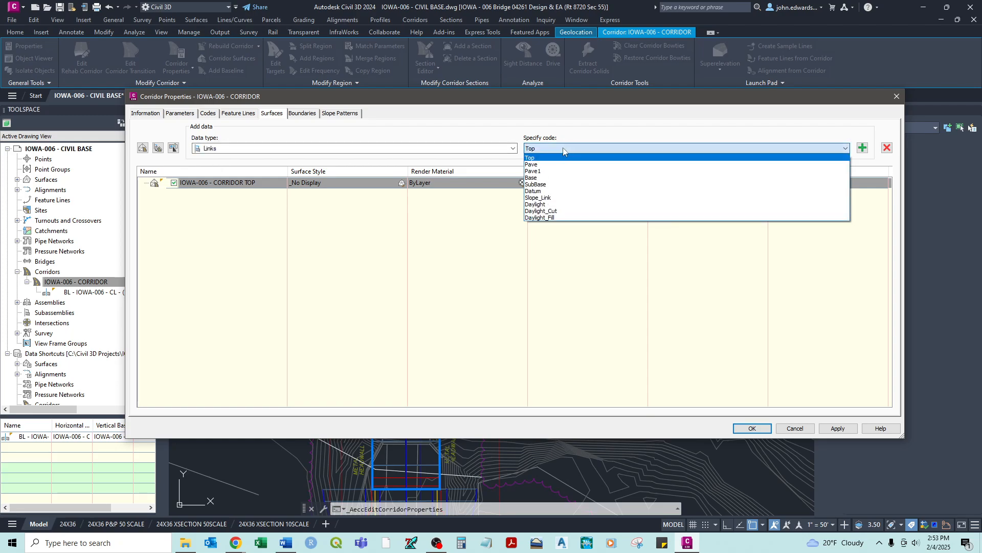
left_click(563, 149)
left_click(863, 148)
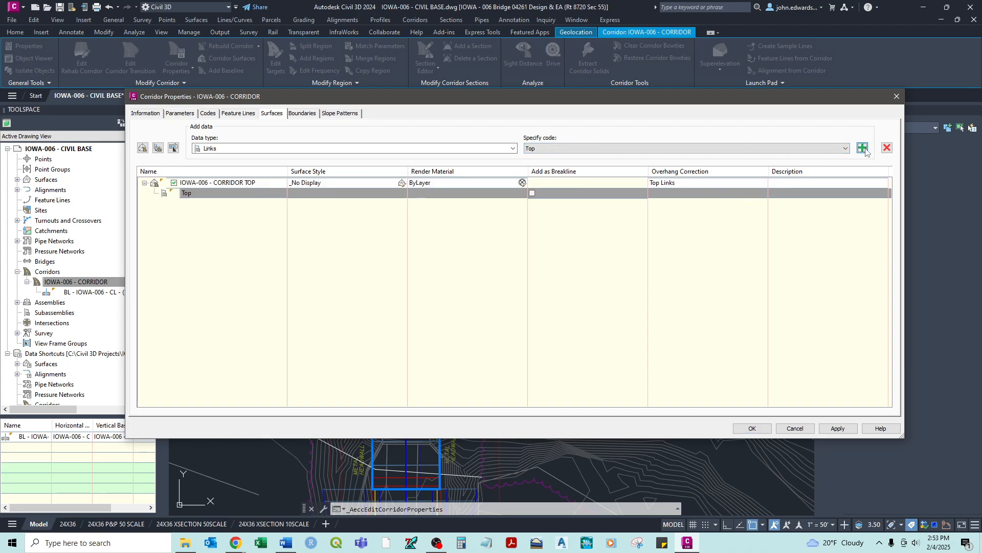
Include the Top links as breaklines in the corridor top surface and apply the corridor property changes.
left_click(212, 185)
left_click(187, 195)
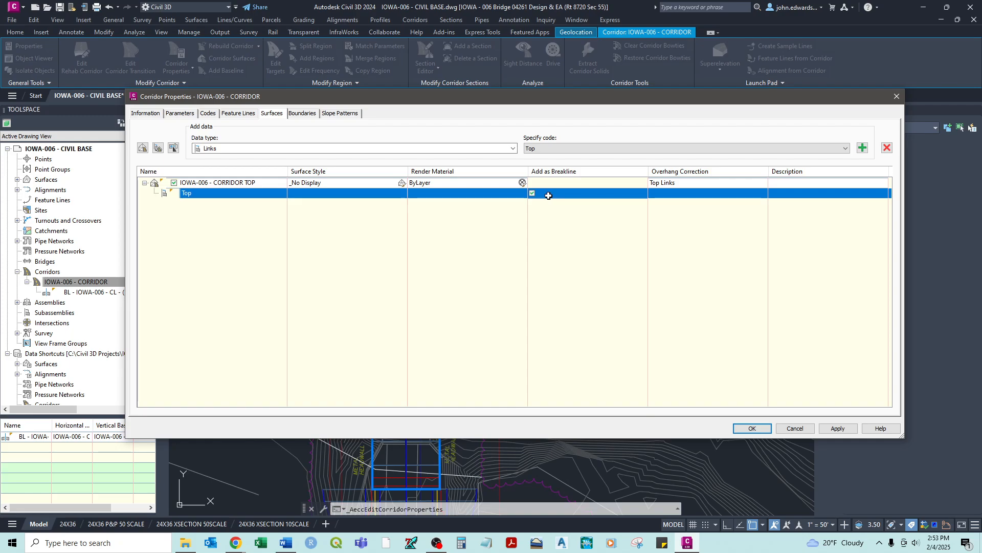
left_click(846, 432)
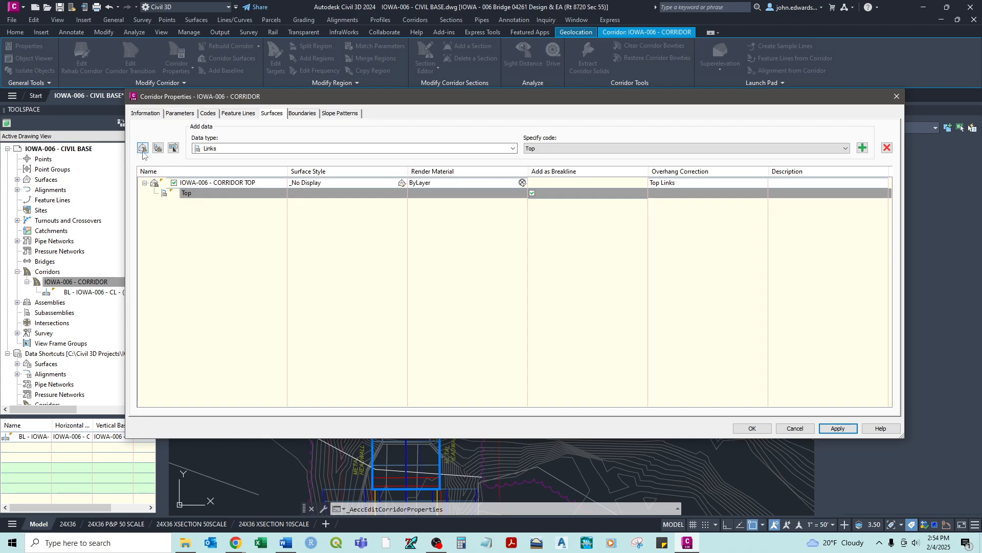
Create a second corridor surface and name it IOWA-006 - CORRIDOR DATUM.
left_click(143, 147)
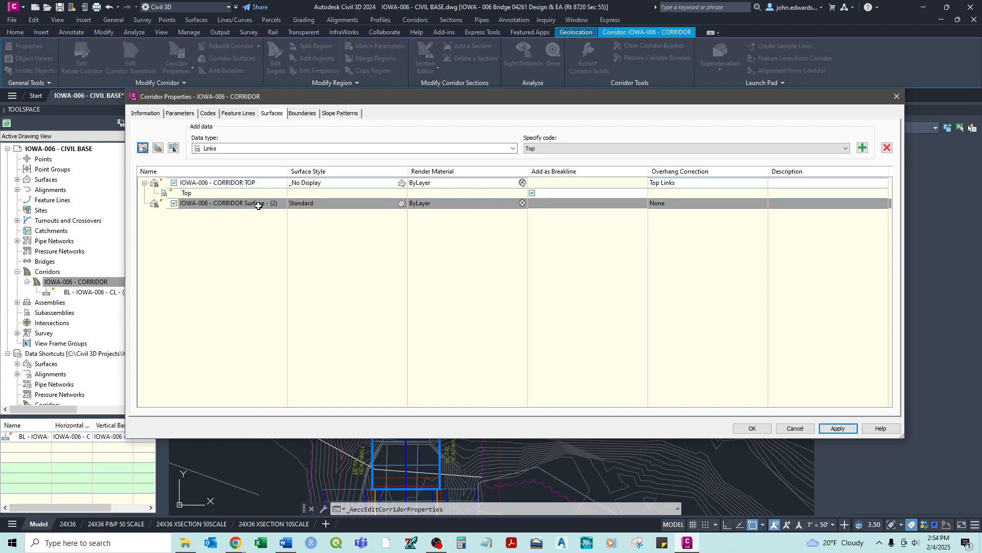
left_click(259, 204)
left_click(256, 203)
left_click_drag(247, 203, 284, 203)
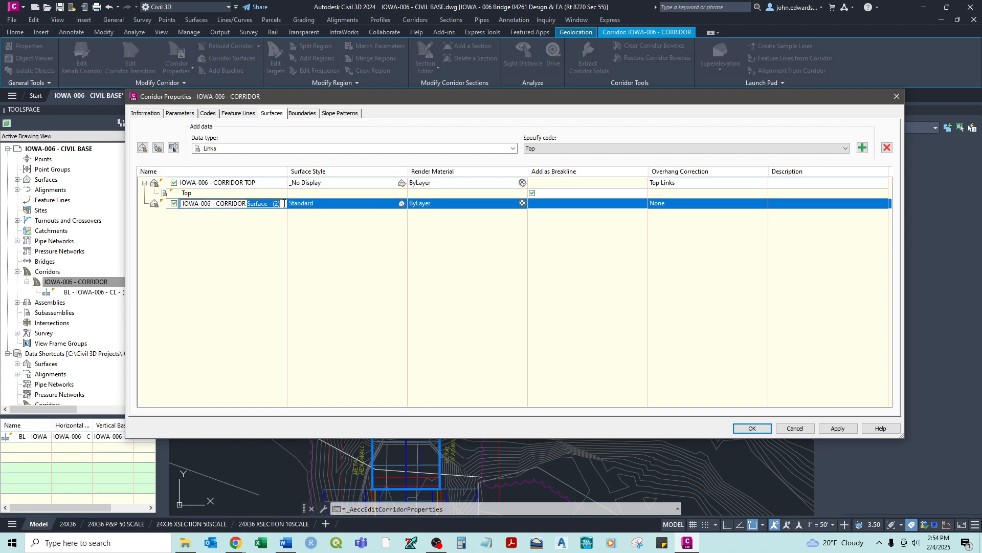
type("DATUM")
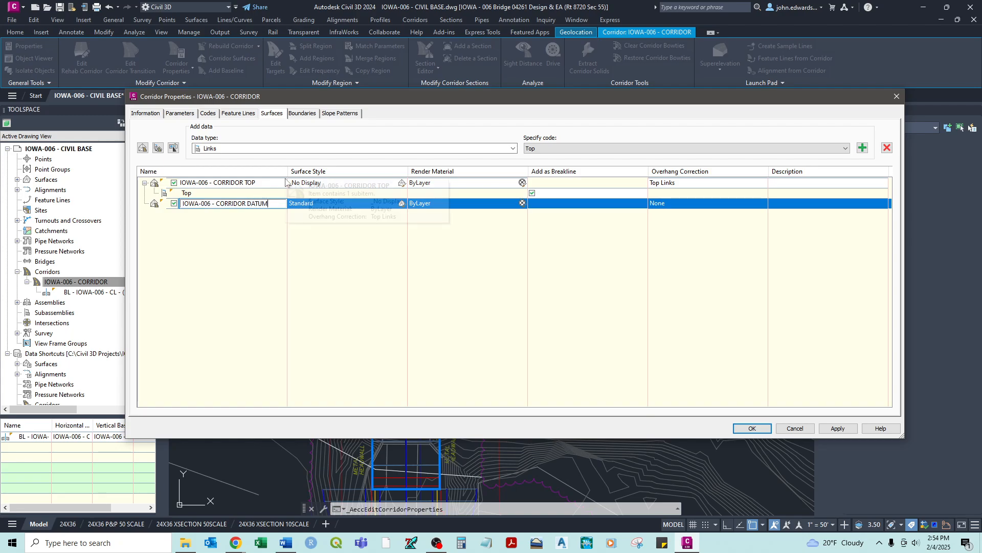
Set the corridor datum surface's style to _No Display and its overhang correction to Bottom Links.
left_click(318, 204)
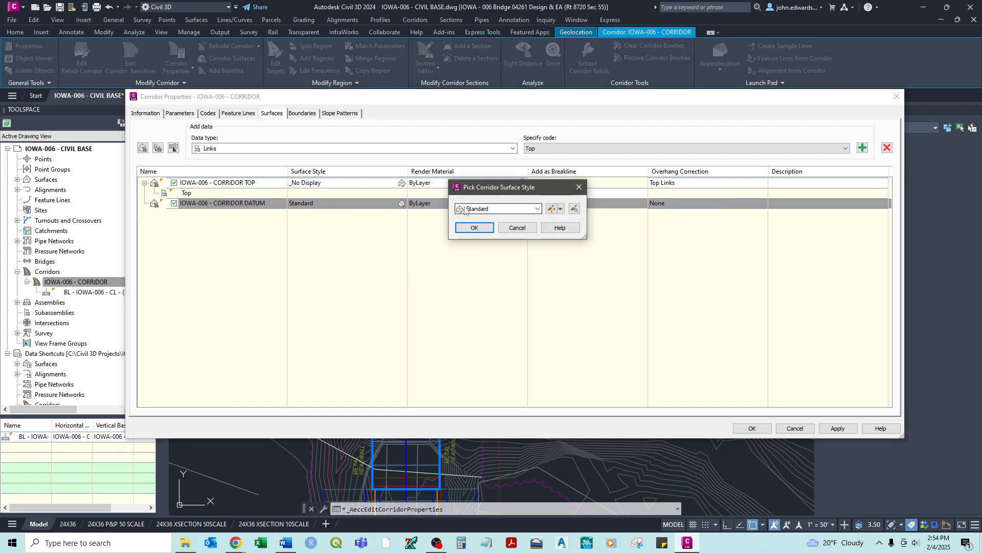
left_click(537, 208)
left_click(481, 217)
left_click(474, 228)
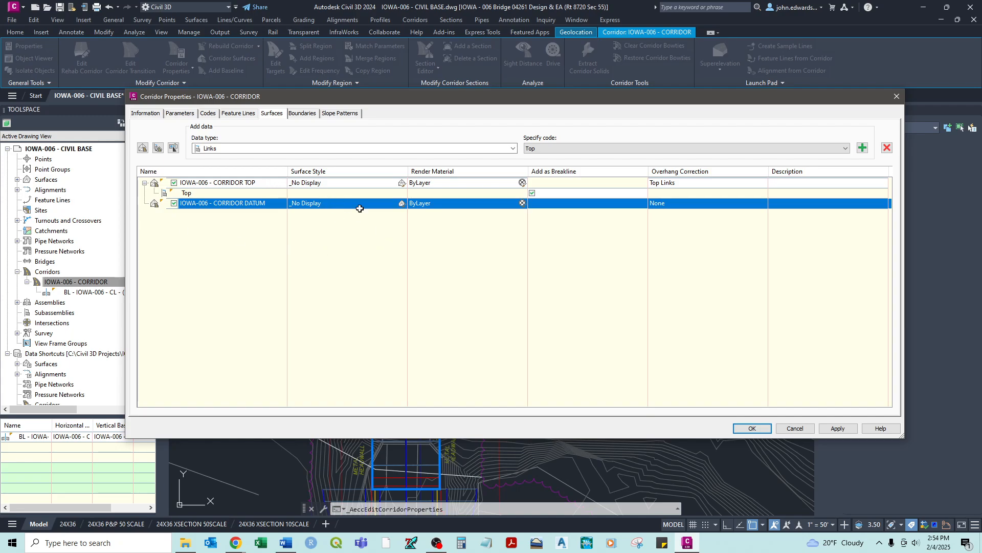
left_click(674, 206)
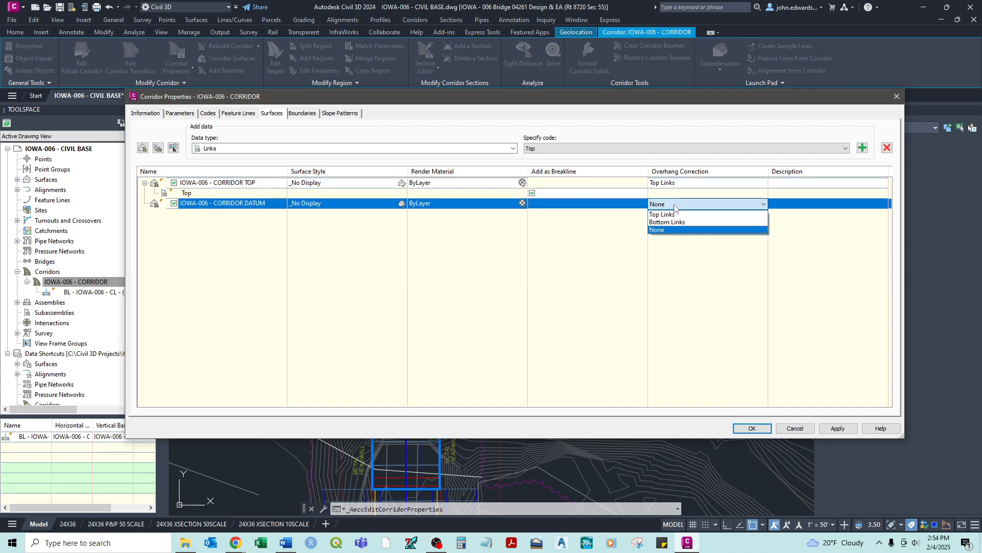
left_click(677, 223)
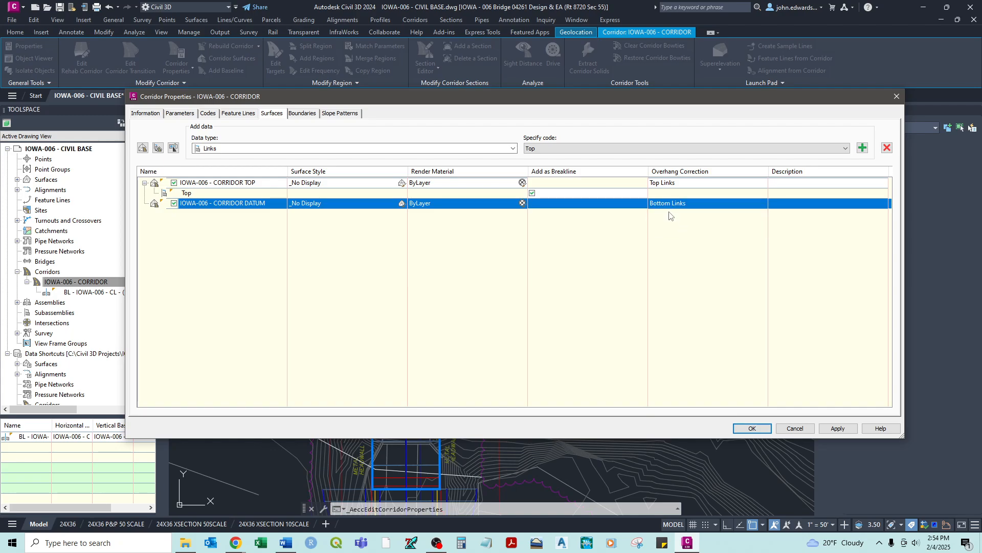
Add Datum links as breaklines to the IOWA-006 - CORRIDOR DATUM surface and accept the corridor properties.
left_click(538, 150)
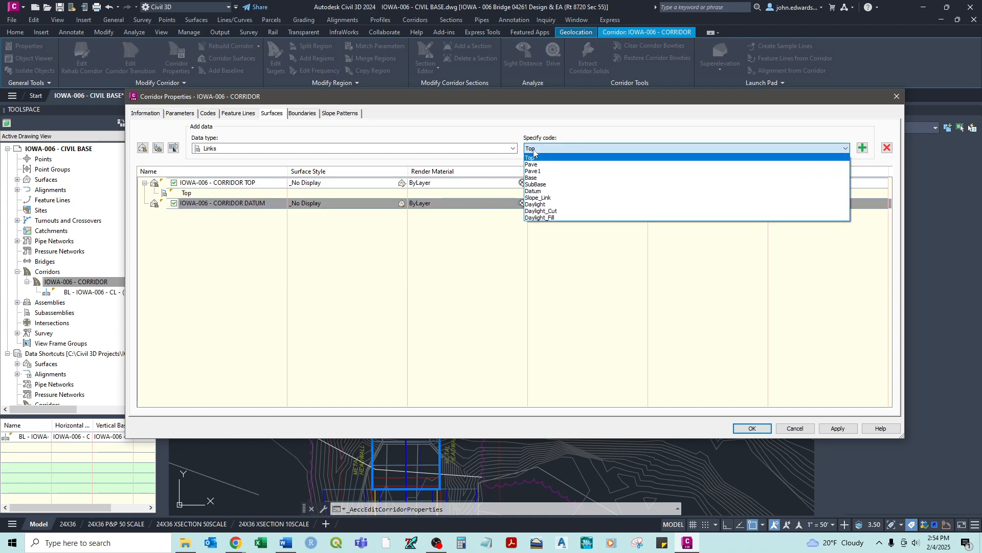
left_click(538, 191)
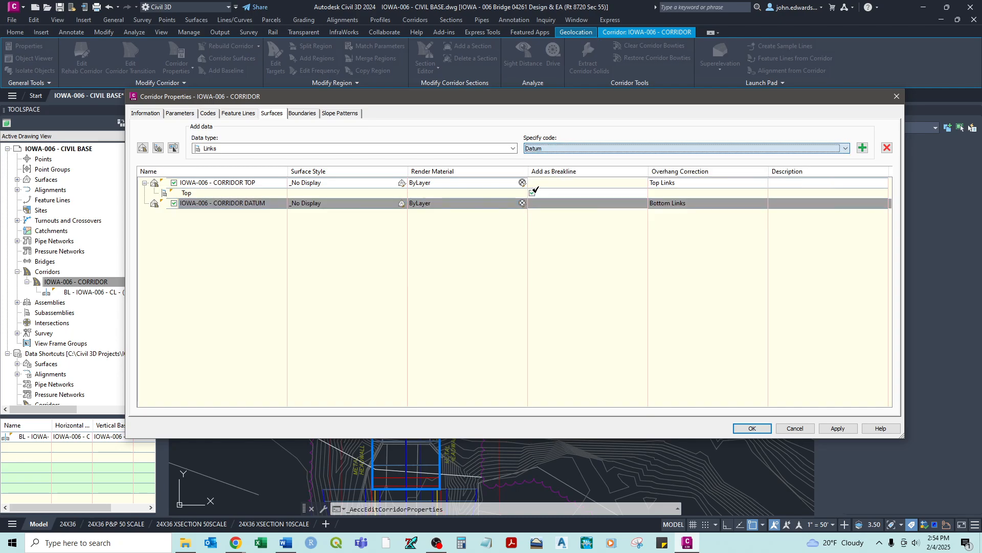
left_click(545, 150)
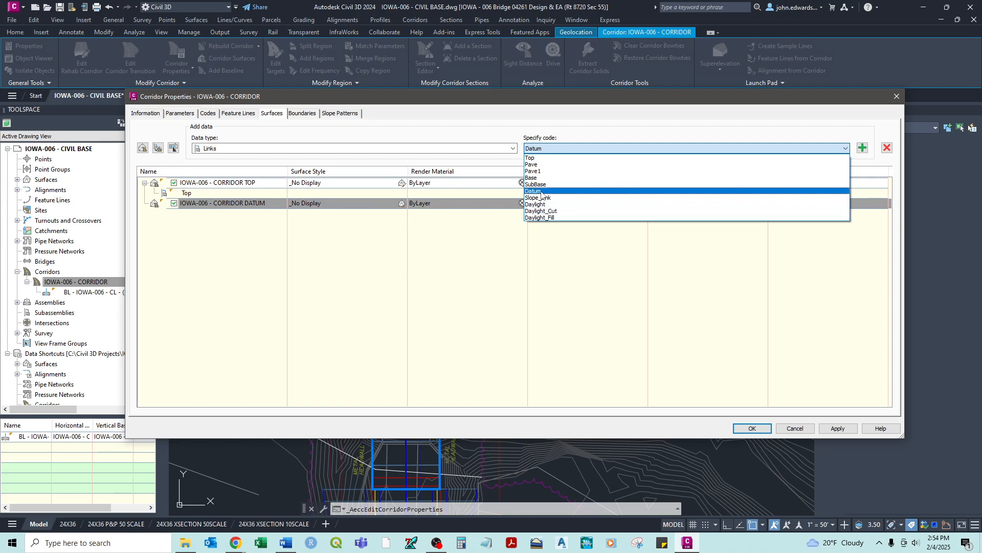
left_click(541, 191)
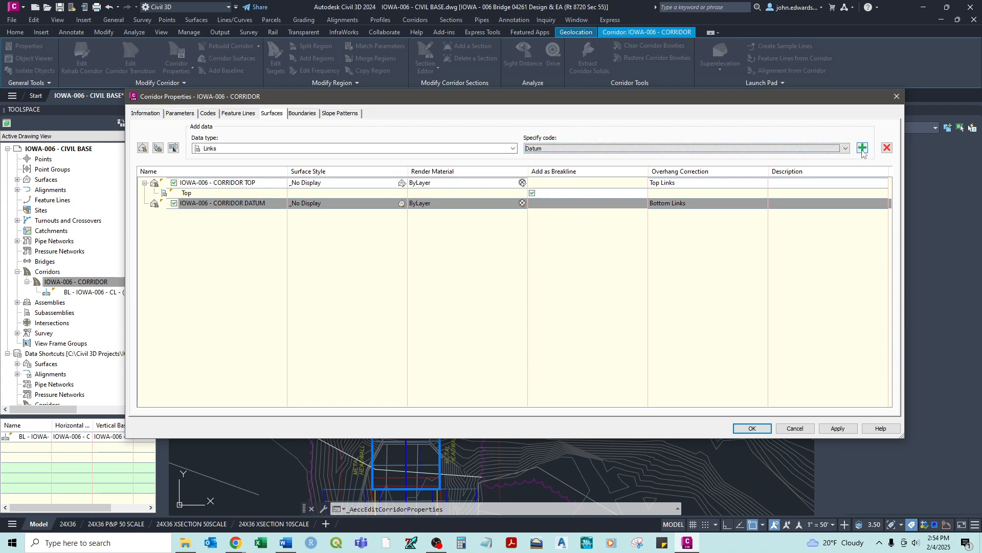
left_click(862, 148)
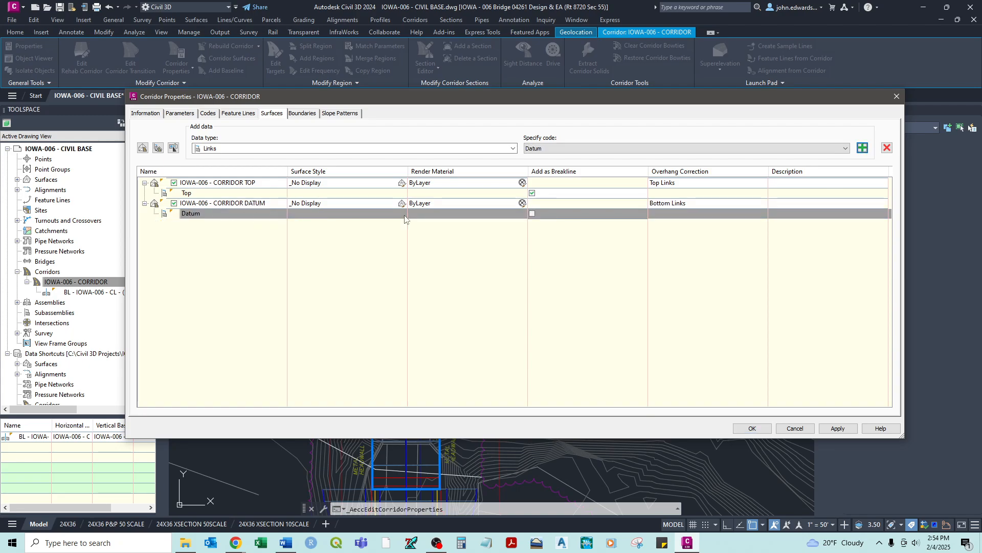
left_click(533, 214)
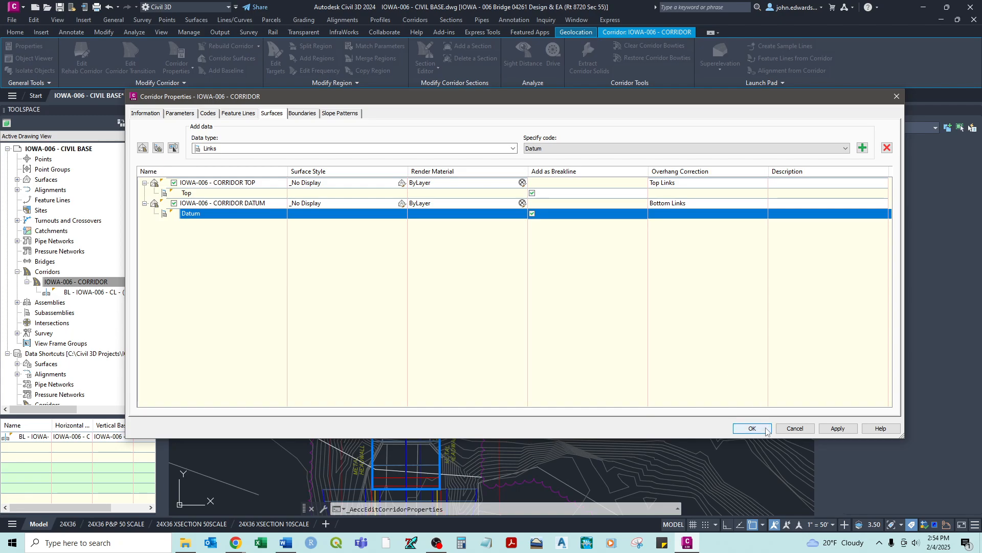
left_click(752, 428)
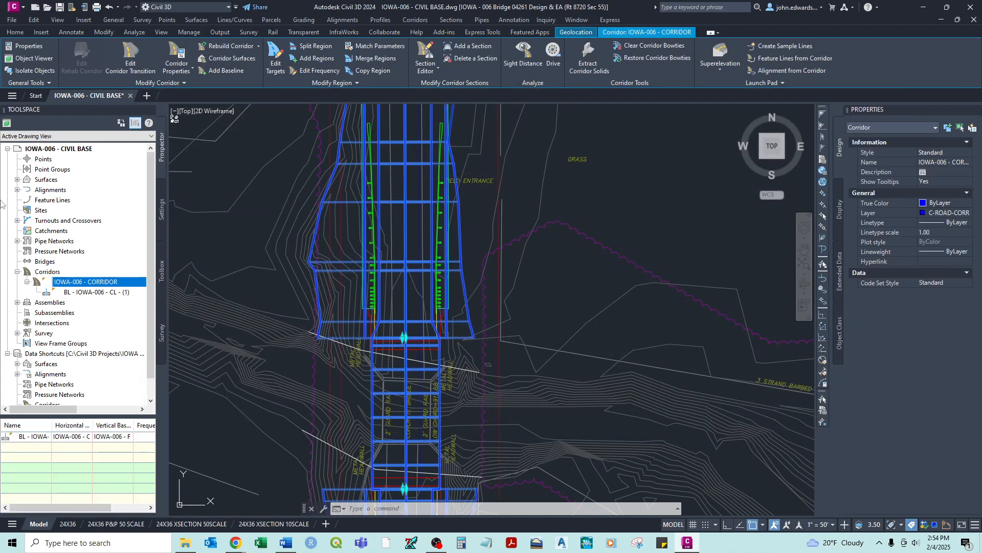
List the drawing's surfaces and freeze the corridor's layer by selecting the corridor in the plan.
left_click(17, 179)
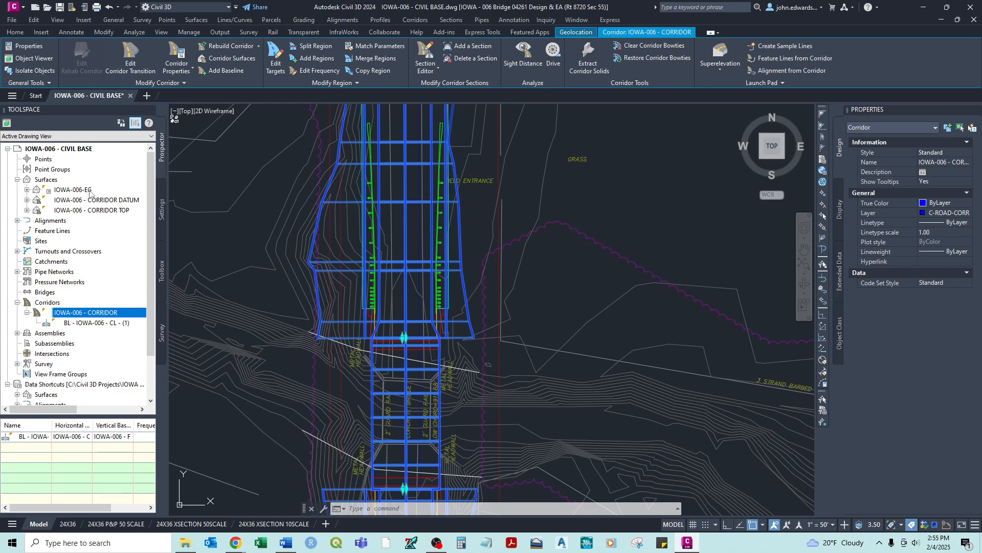
key("Escape")
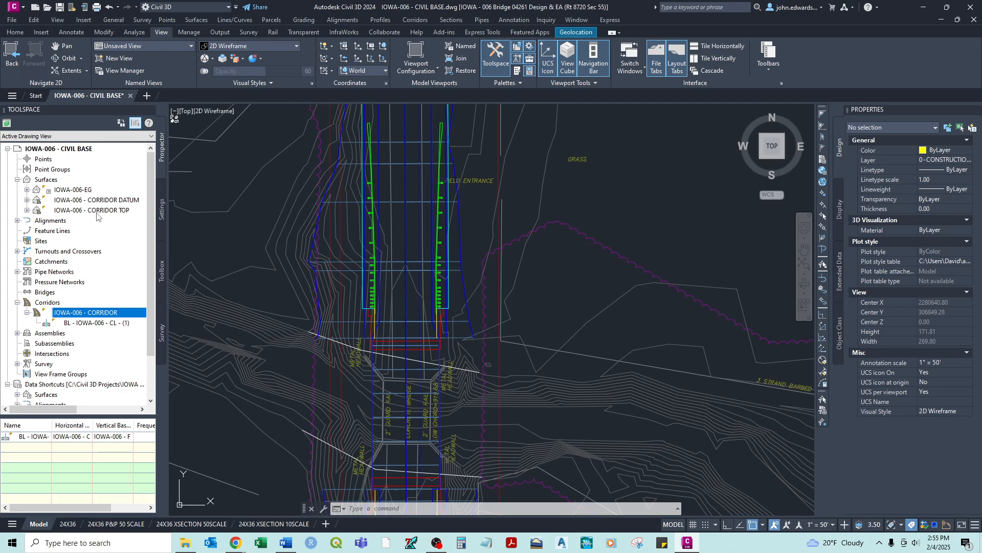
scroll(471, 259, "down", 5)
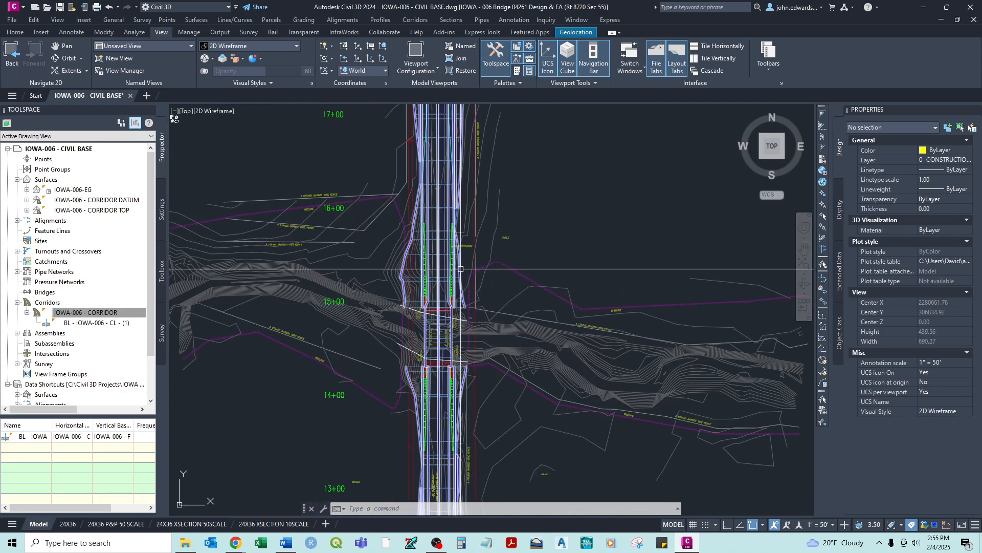
scroll(461, 269, "up", 2)
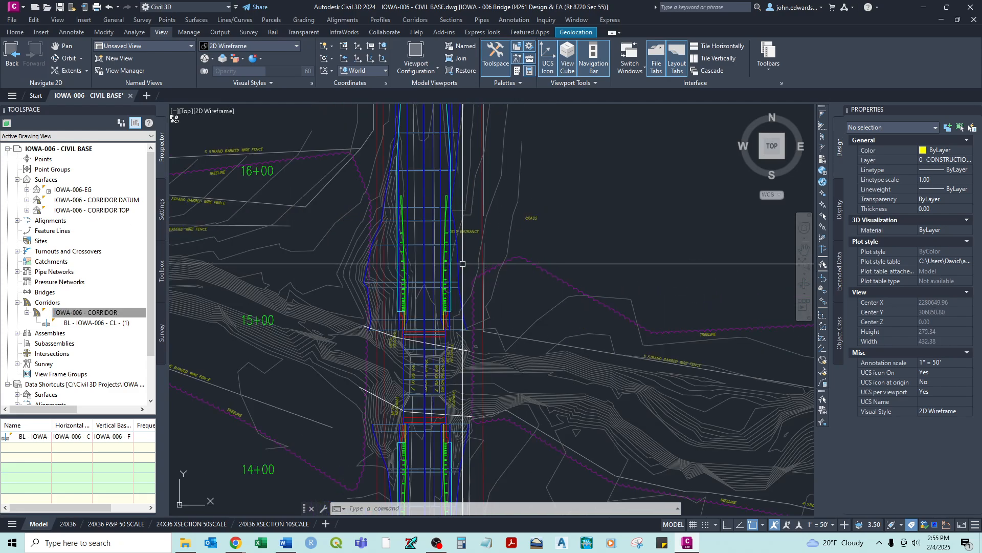
left_click(15, 32)
left_click(677, 58)
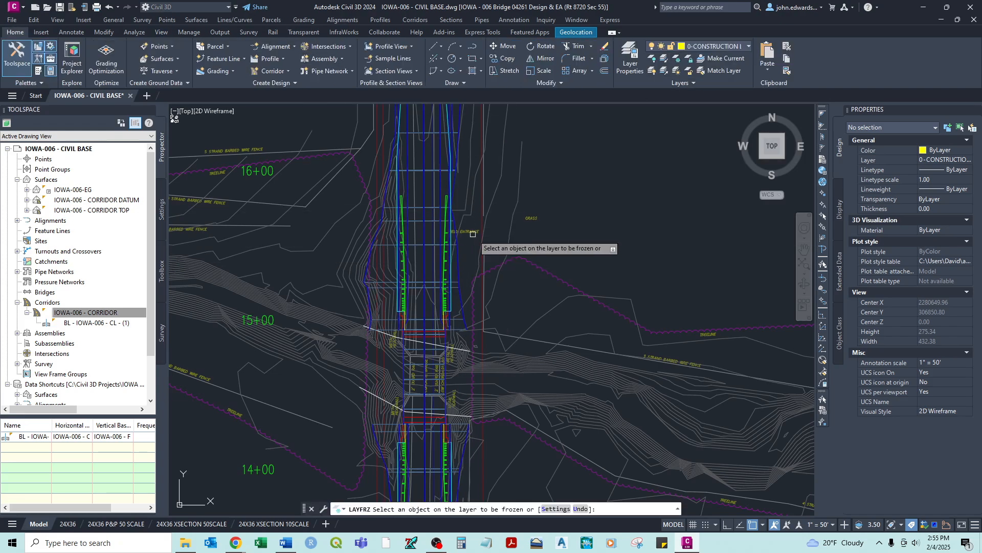
left_click(462, 264)
right_click(468, 266)
left_click(479, 271)
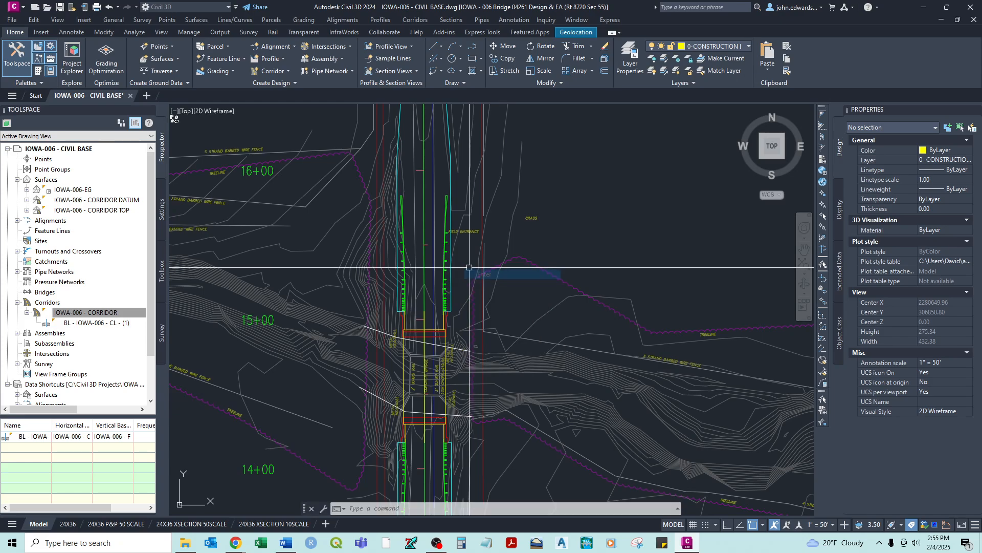
Set the surface style of IOWA-006 - CORRIDOR TOP to Contours and Triangles.
left_click(27, 210)
right_click(105, 210)
left_click(135, 218)
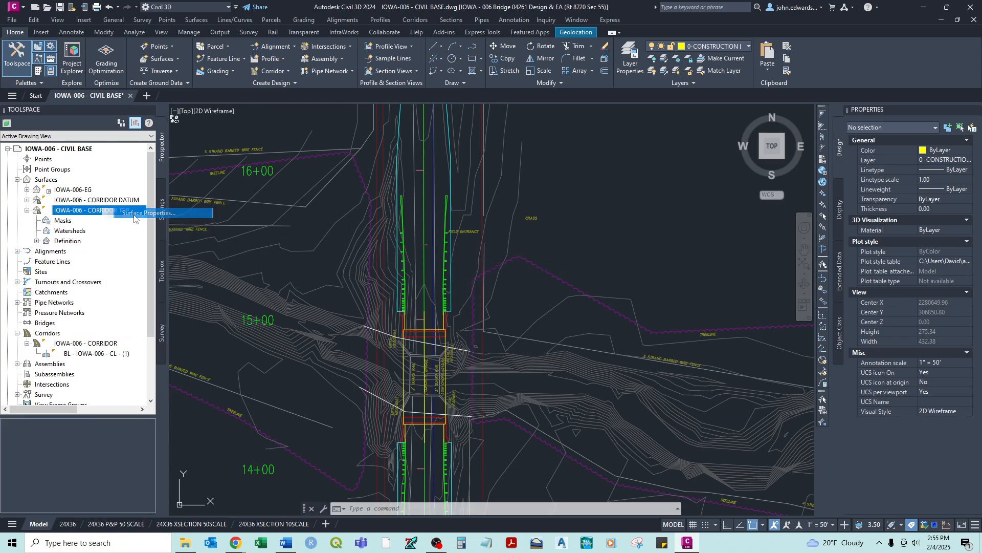
left_click(444, 259)
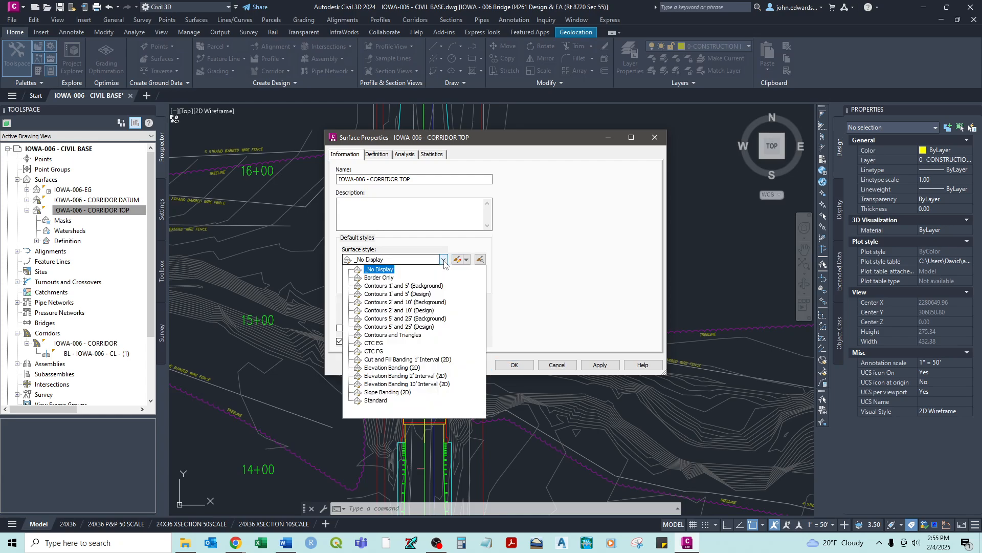
left_click(393, 335)
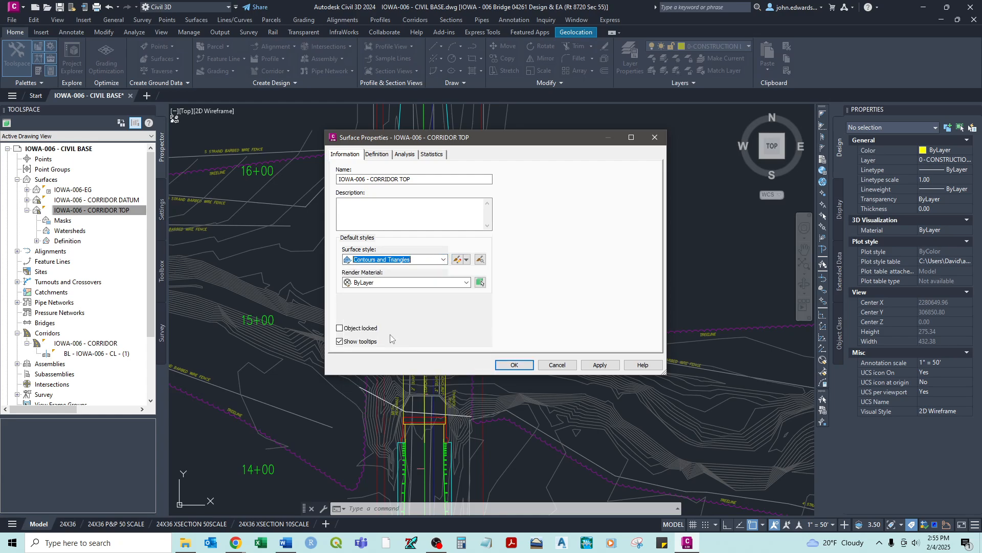
left_click(515, 365)
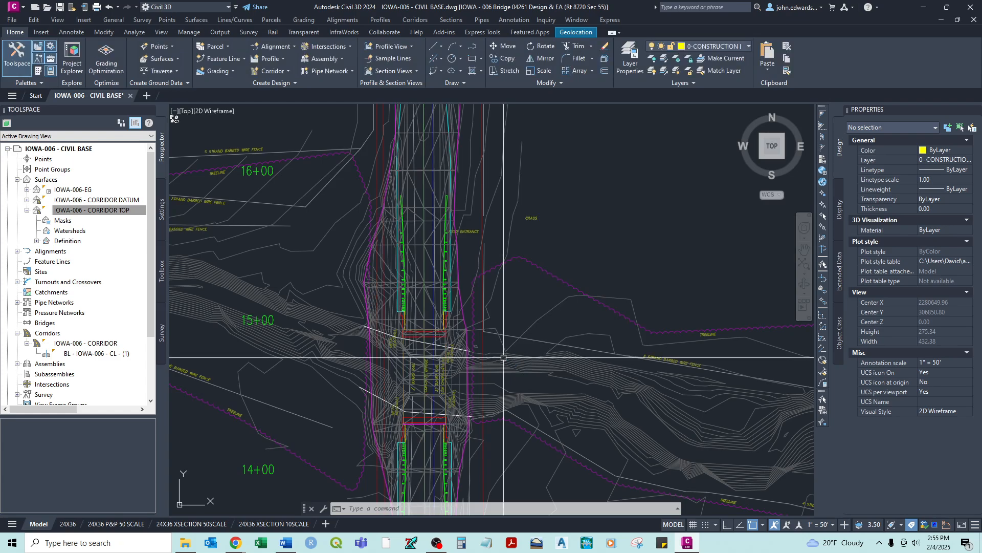
Examine the corridor top surface's extent and triangulation along the road and across the bridge opening.
mouse_move(436, 148)
middle_mouse_down()
mouse_move(426, 252)
mouse_move(431, 358)
middle_mouse_up()
scroll(399, 169, "down", 2)
middle_click_drag(429, 309, 430, 209)
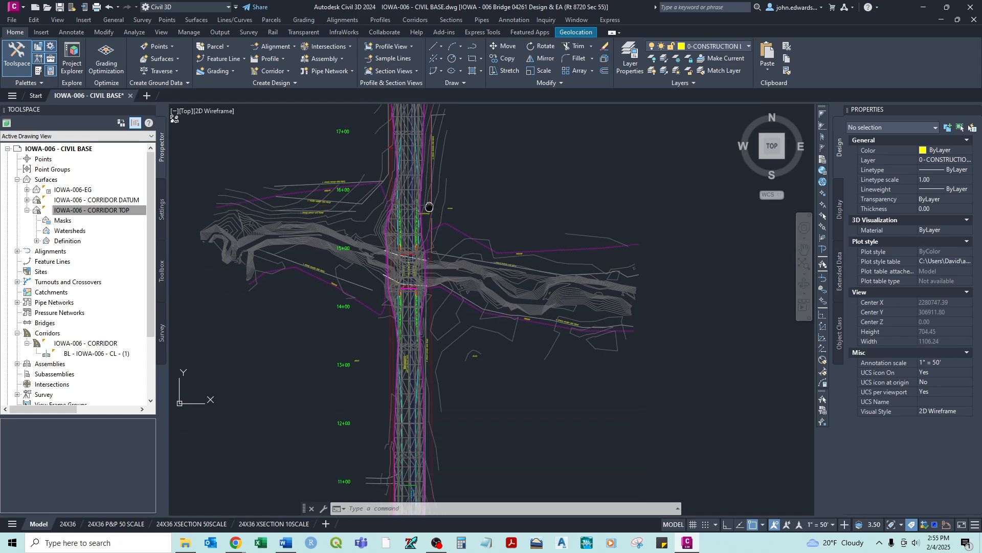
scroll(425, 247, "up", 1)
left_click(424, 247)
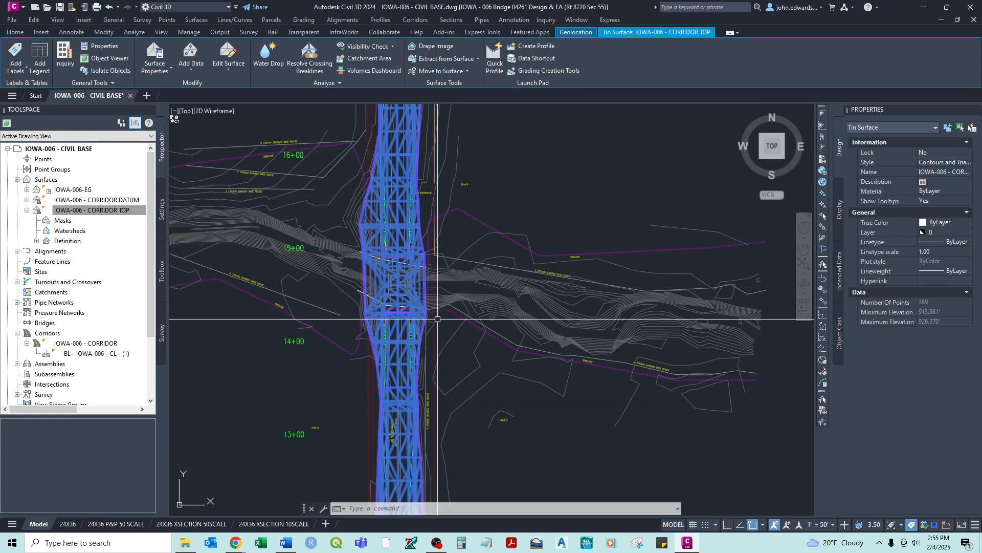
middle_click_drag(368, 245, 351, 173)
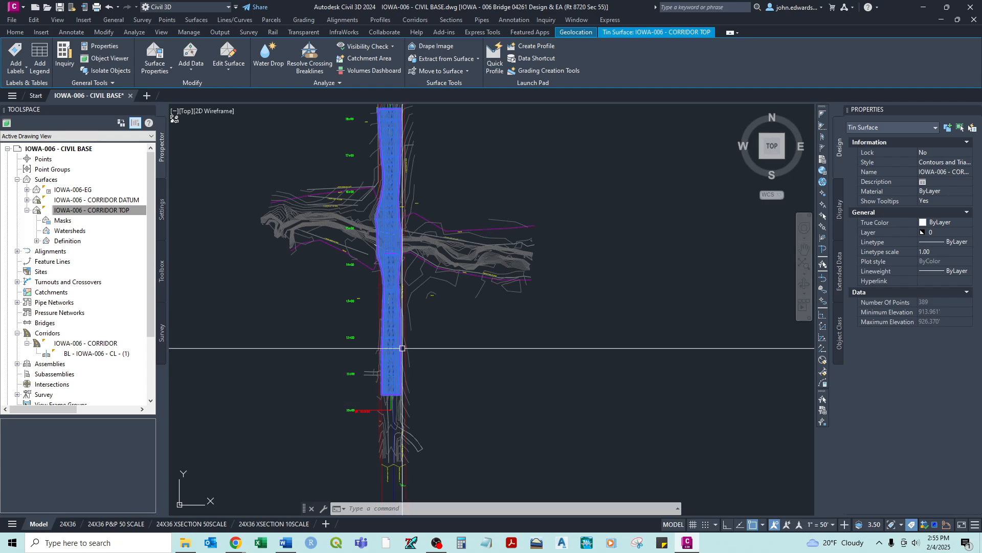
scroll(387, 225, "up", 2)
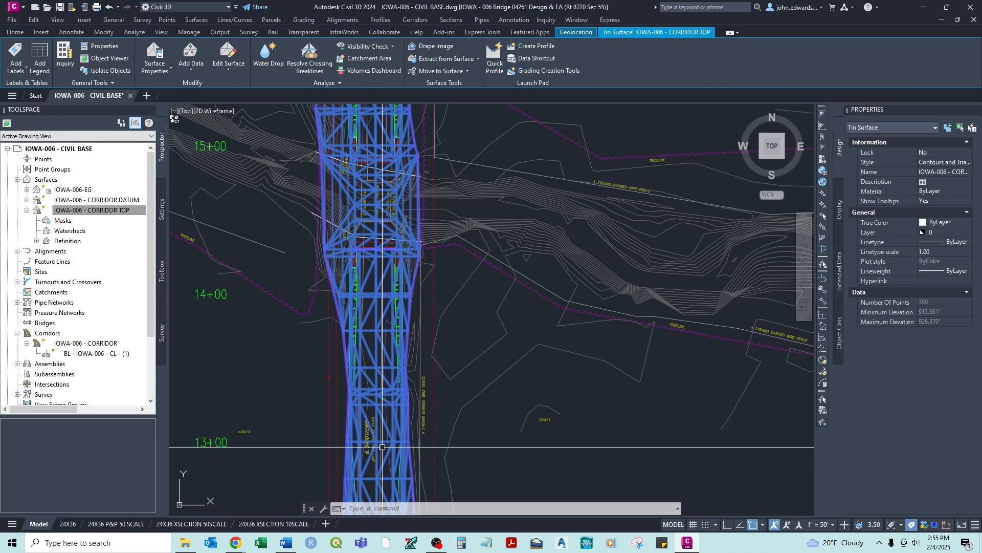
middle_click_drag(366, 191, 372, 330)
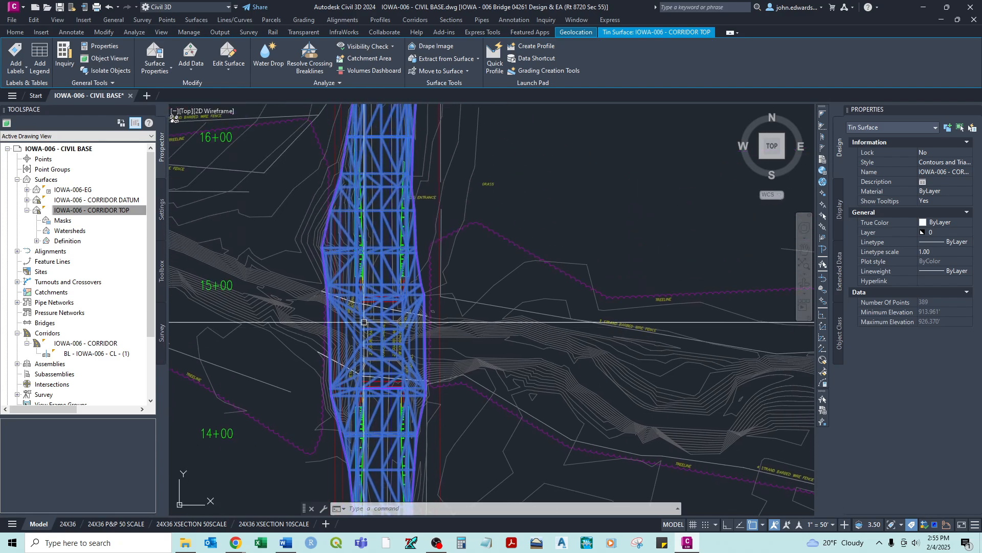
Return the IOWA-006 - CORRIDOR TOP surface to the _No Display style.
right_click(112, 210)
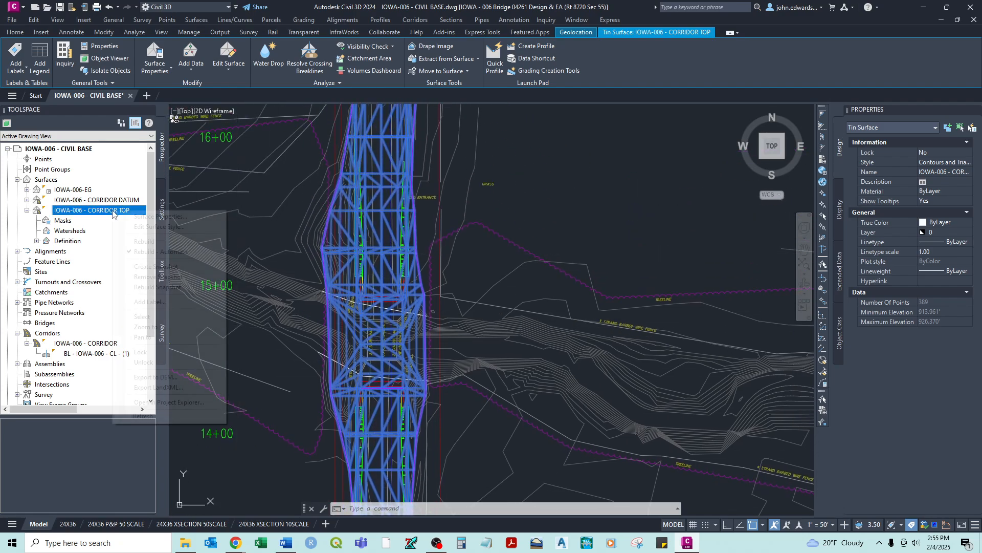
left_click(163, 216)
left_click(443, 260)
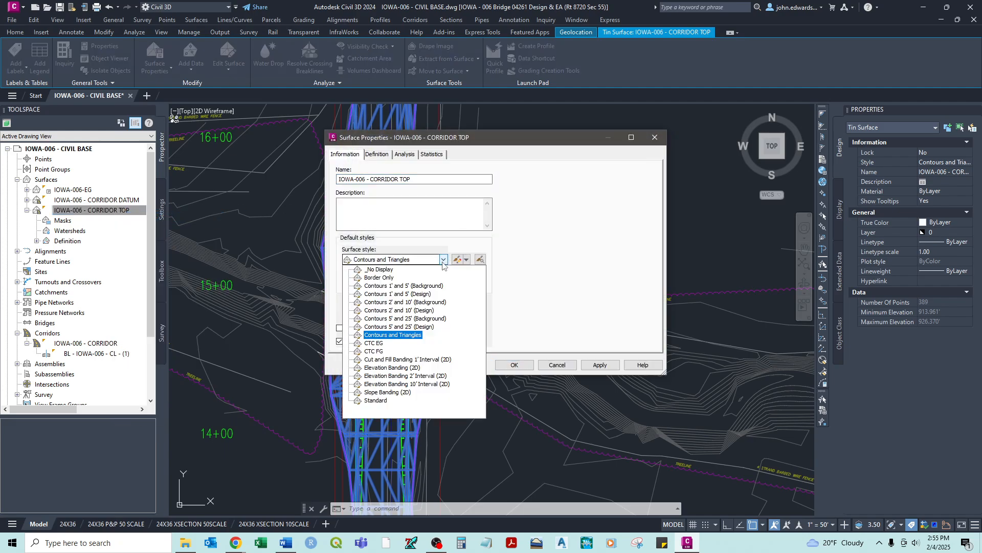
left_click(373, 268)
left_click(514, 365)
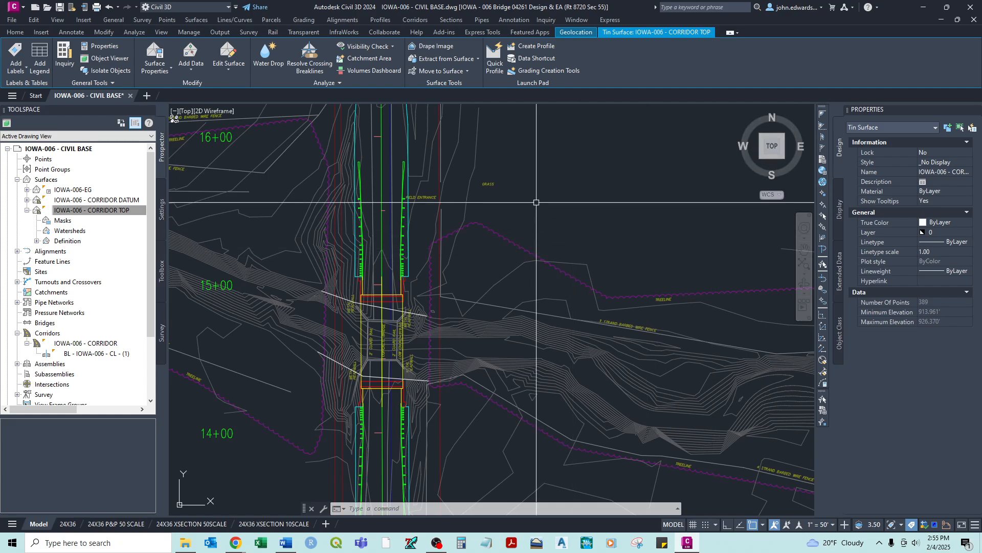
Save the drawing and clear the surface selection.
left_click(19, 31)
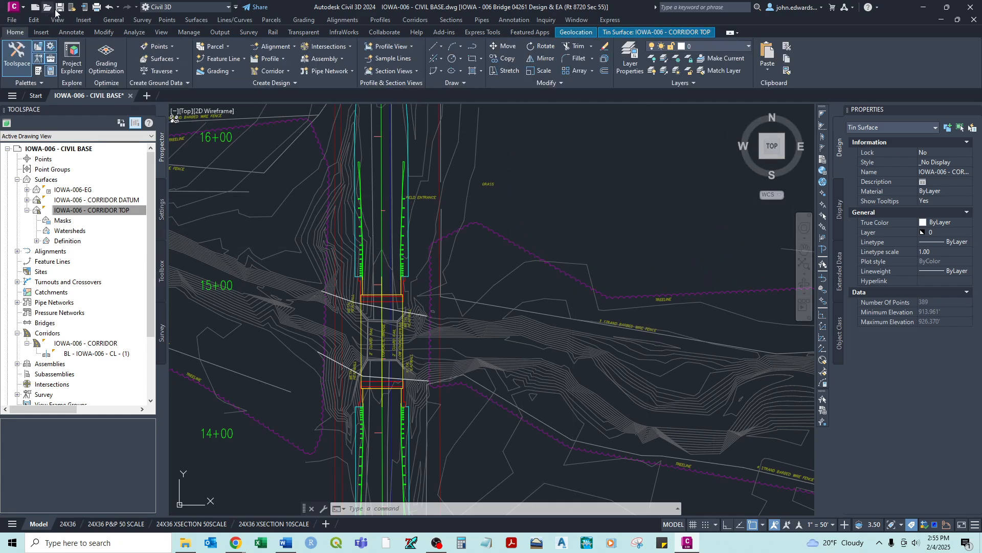
key("Escape")
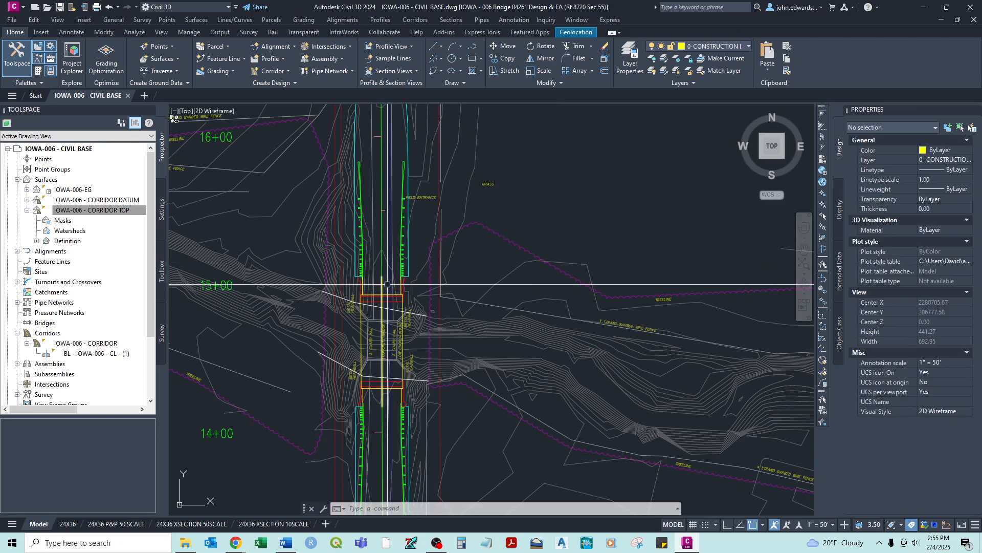
Thaw the C-ROAD-CORR layer so the corridor is displayed in the drawing.
left_click(629, 55)
scroll(376, 265, "down", 8)
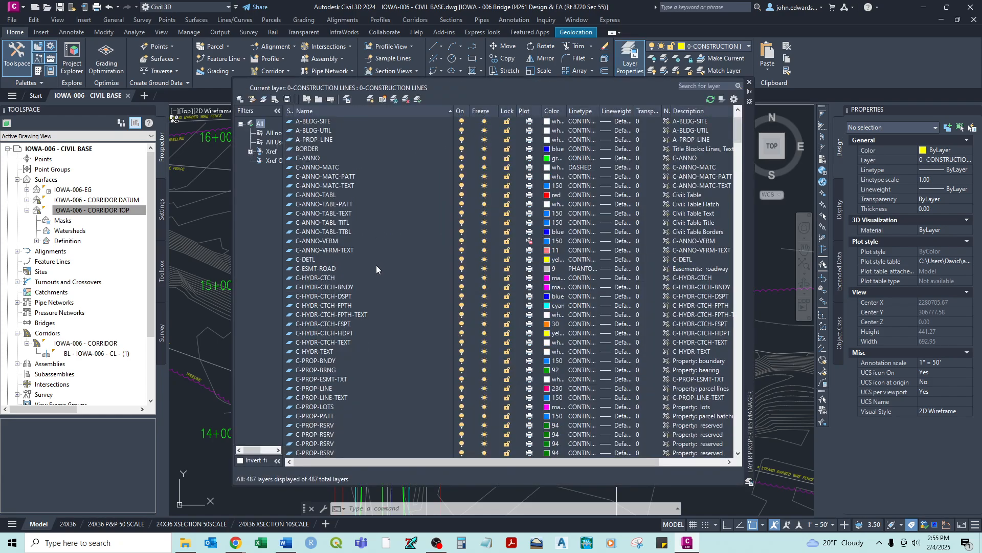
left_click(493, 400)
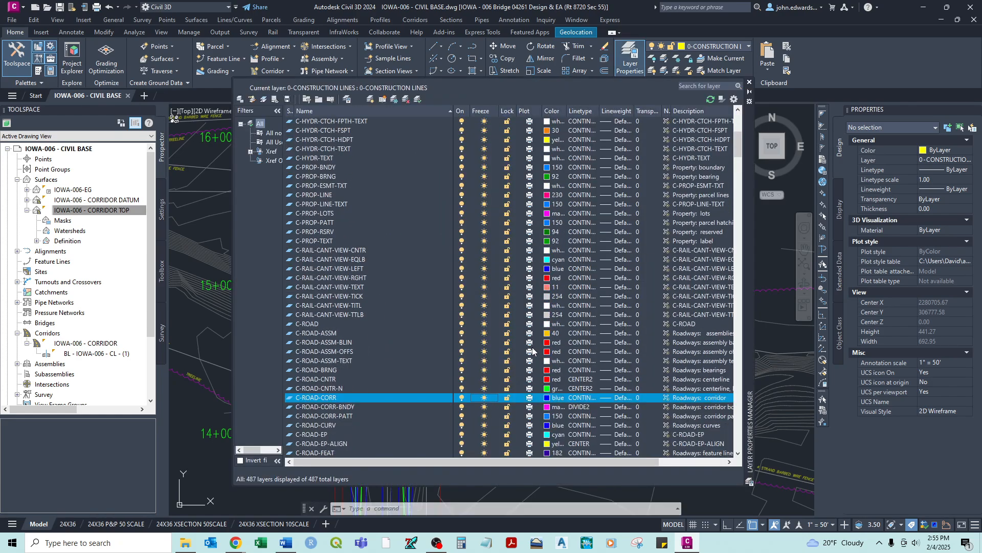
left_click(750, 82)
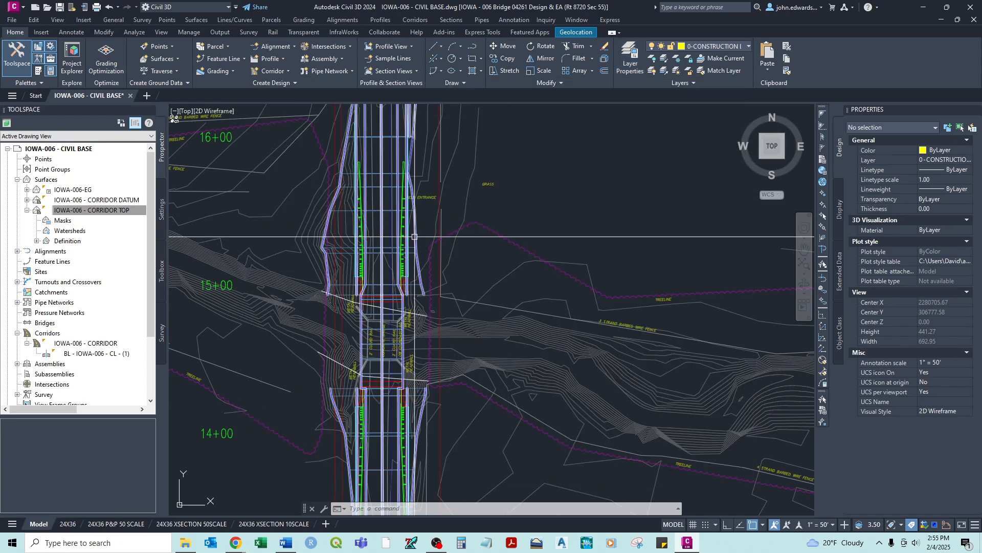
Examine the east road-edge polyline on layer 0-2D LINEWORK against the corridor lines north of the bridge.
scroll(417, 220, "up", 4)
scroll(424, 276, "up", 4)
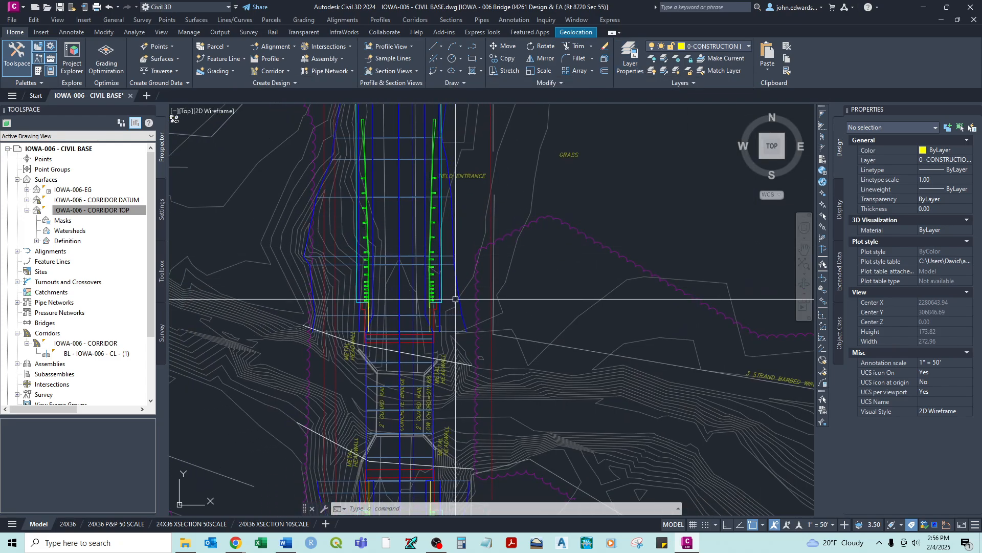
left_click(426, 280)
scroll(449, 248, "down", 6)
middle_click_drag(467, 149, 458, 378)
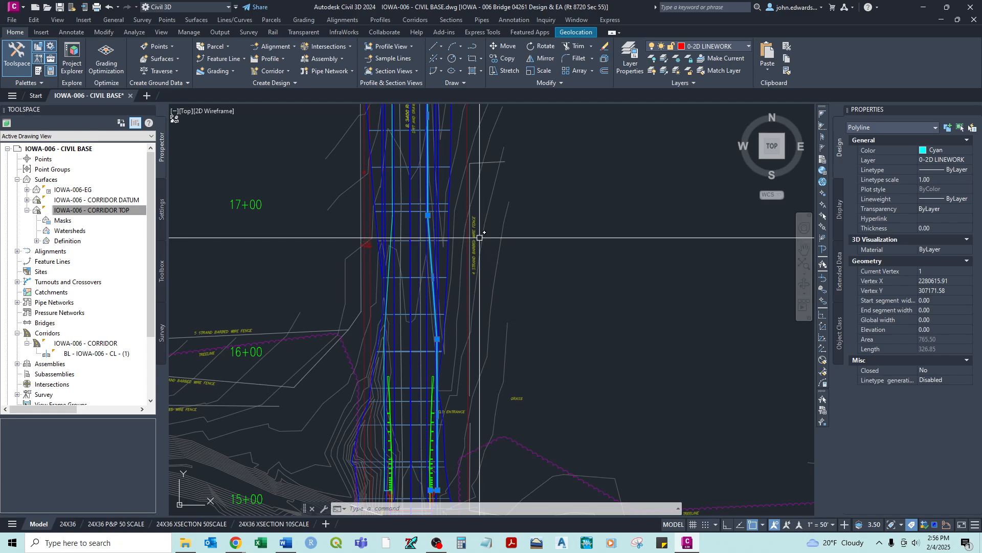
middle_click_drag(456, 303, 443, 247)
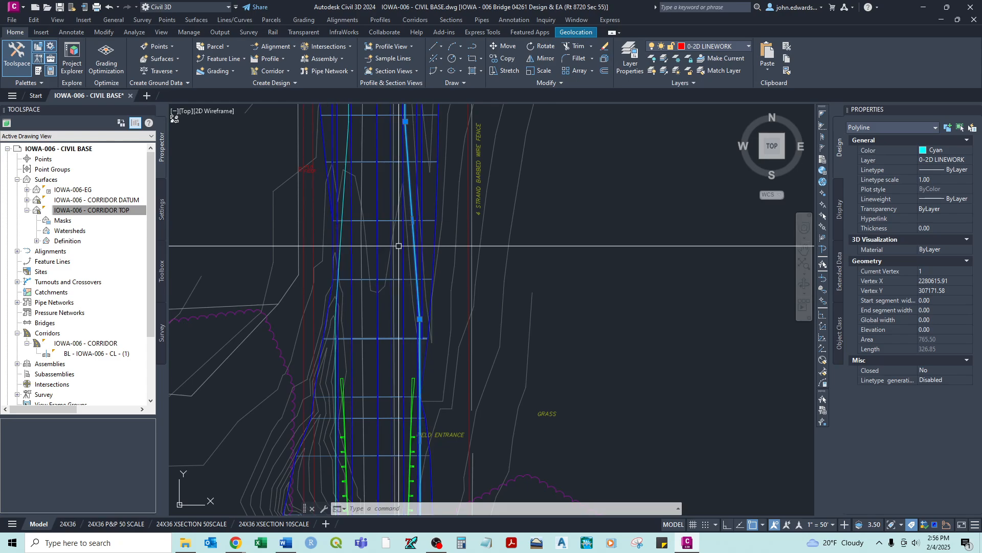
scroll(427, 223, "up", 3)
Start editing the IOWA-006 corridor's region targets and open the target mapping for the TYP 1 region south of the bridge.
left_click(437, 211)
scroll(437, 211, "up", 2)
scroll(437, 211, "down", 2)
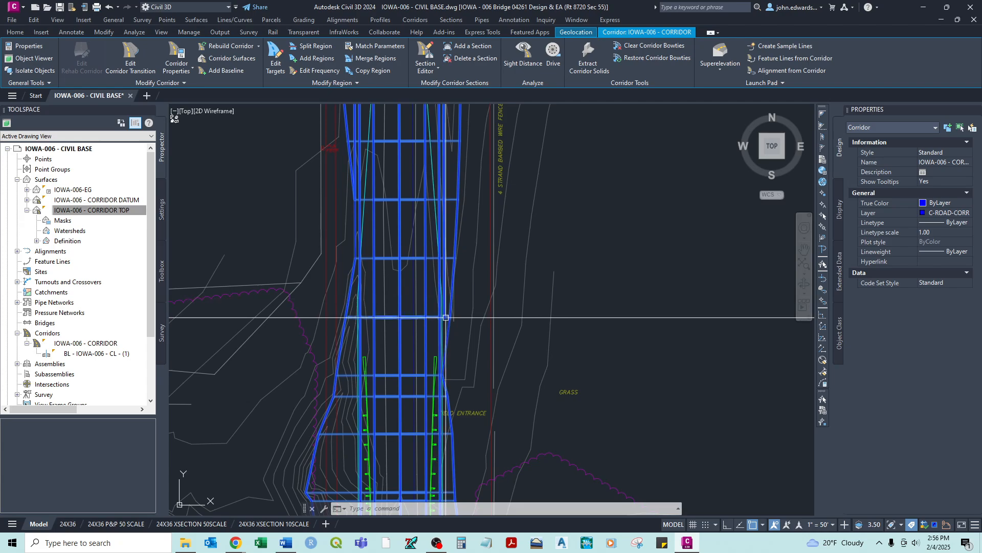
middle_click_drag(493, 200, 467, 230)
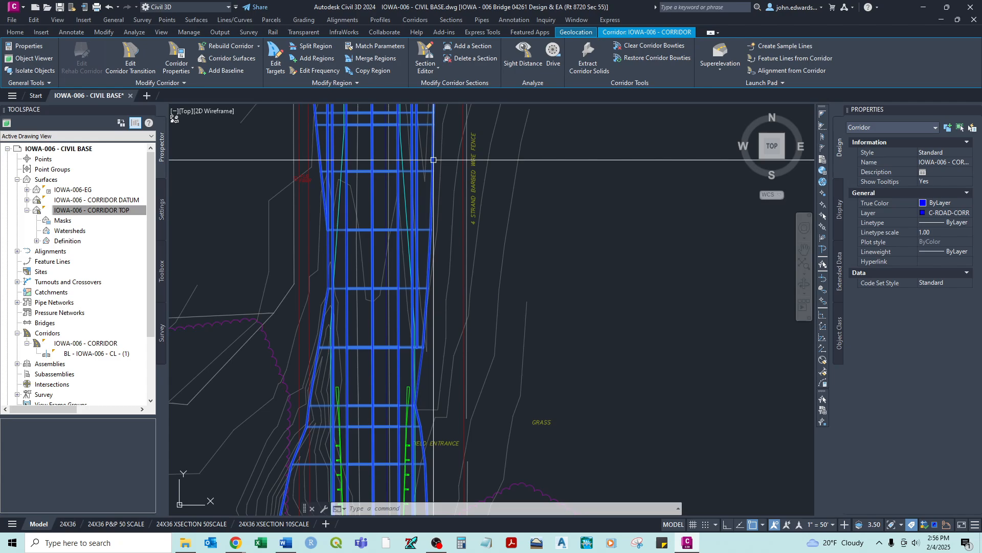
left_click(272, 53)
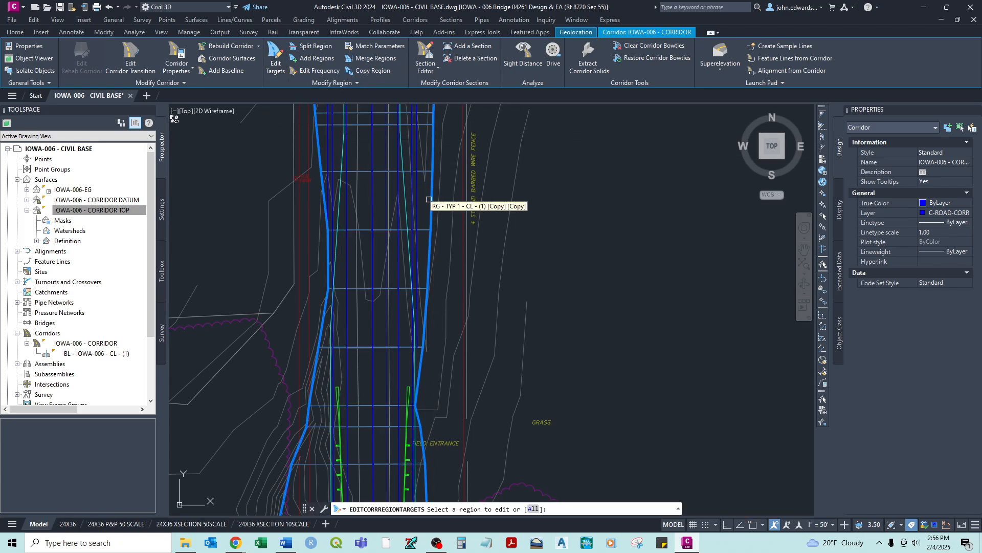
scroll(416, 392, "down", 4)
scroll(411, 205, "up", 3)
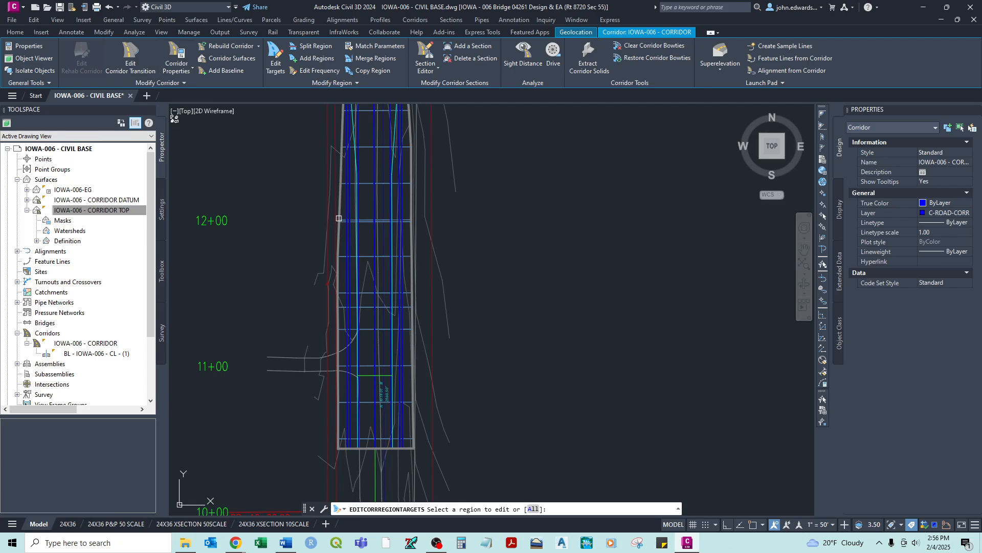
right_click(383, 246)
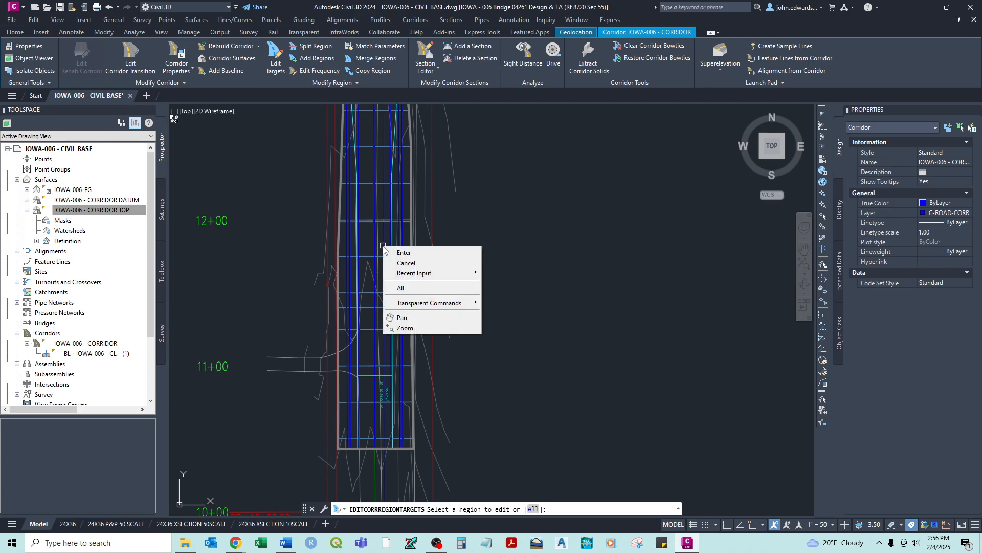
left_click(395, 251)
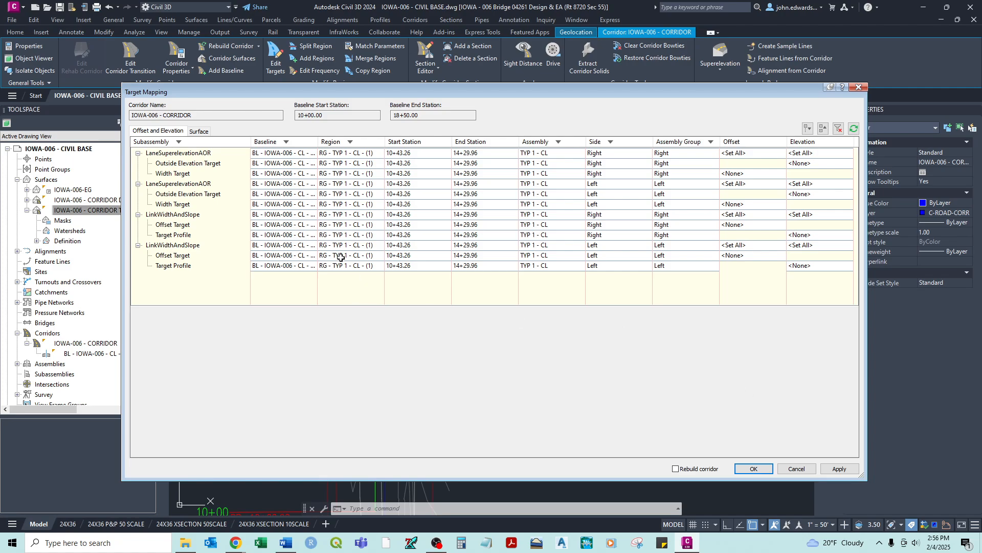
Review the TYP 1 region's surface targets and its offset and elevation targets alongside the corridor.
left_click(197, 131)
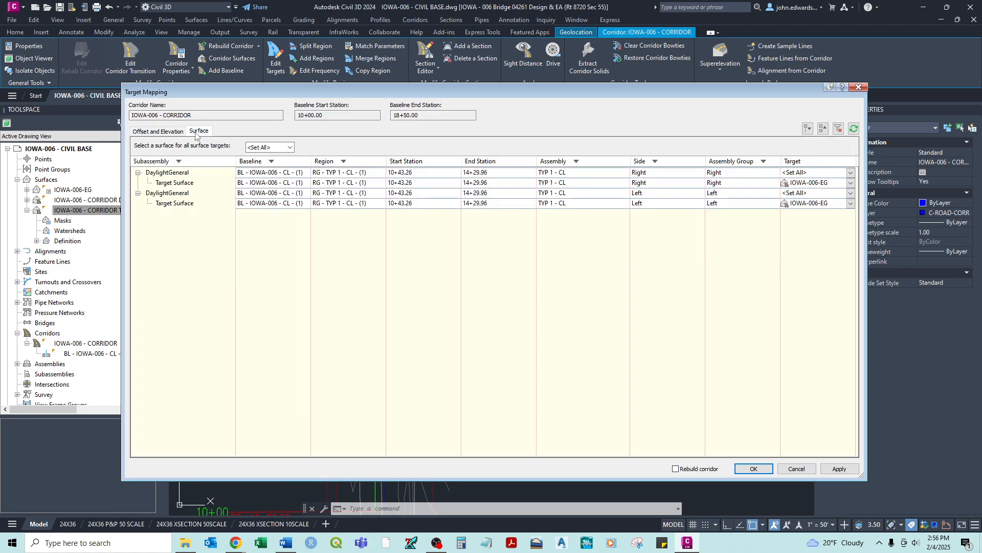
left_click(141, 132)
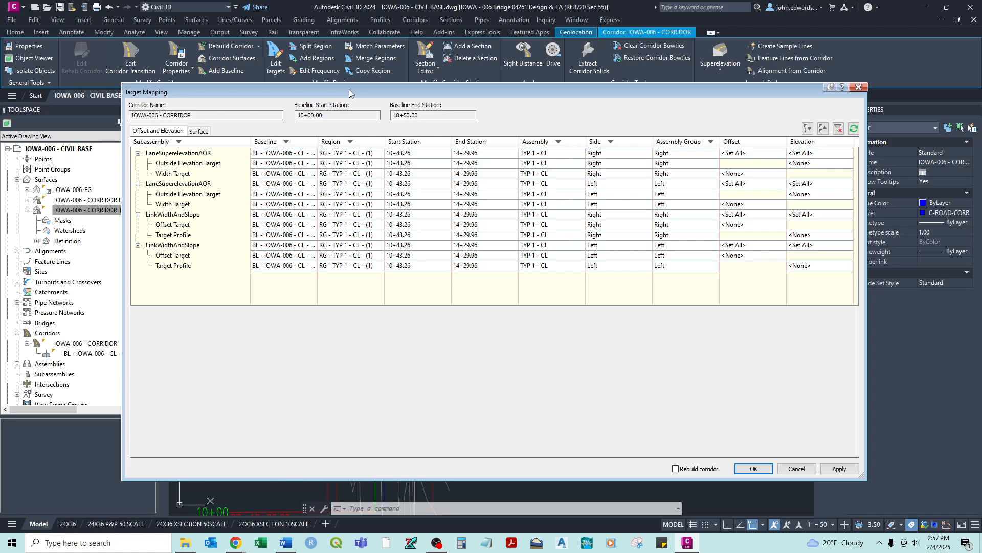
left_click_drag(349, 88, 333, 113)
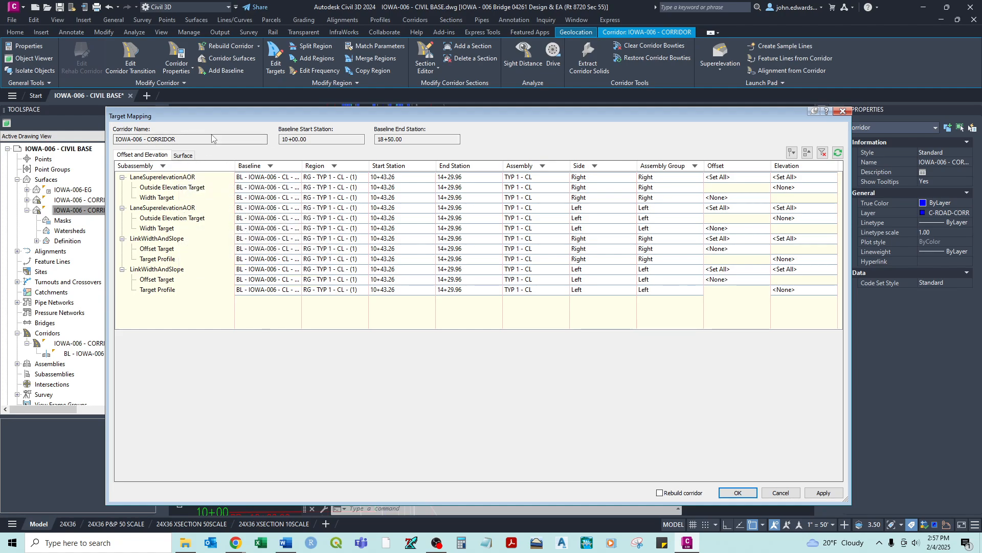
left_click_drag(210, 116, 208, 333)
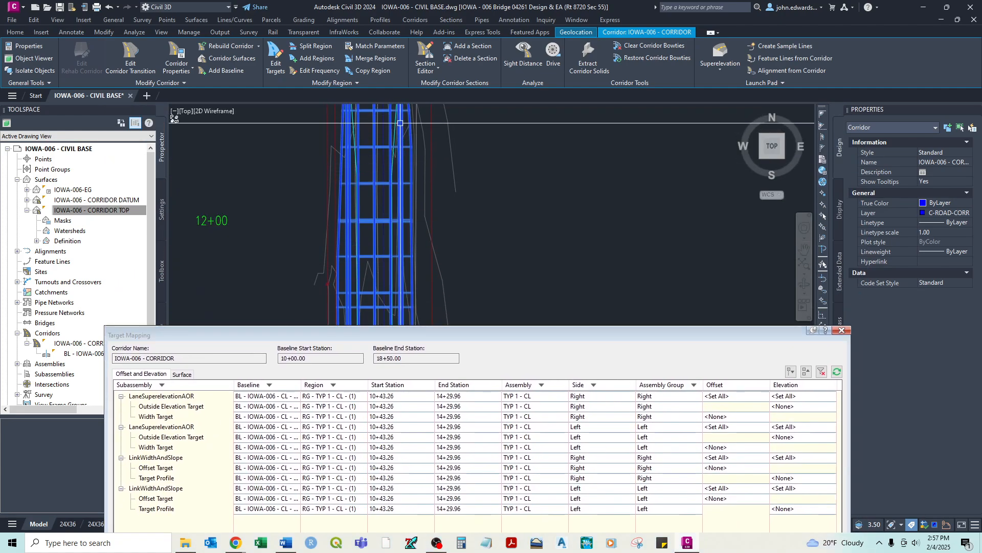
left_click_drag(420, 341, 397, 148)
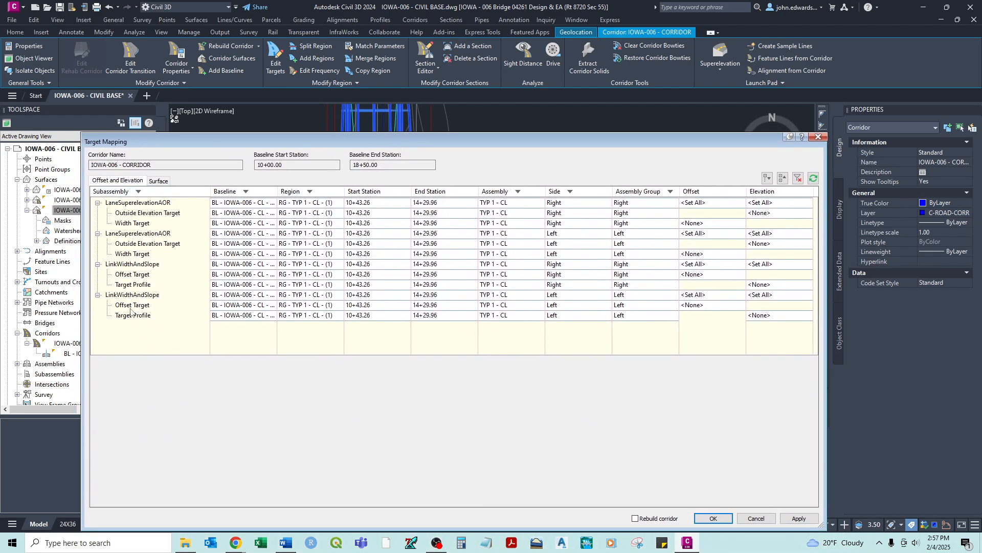
left_click(128, 204)
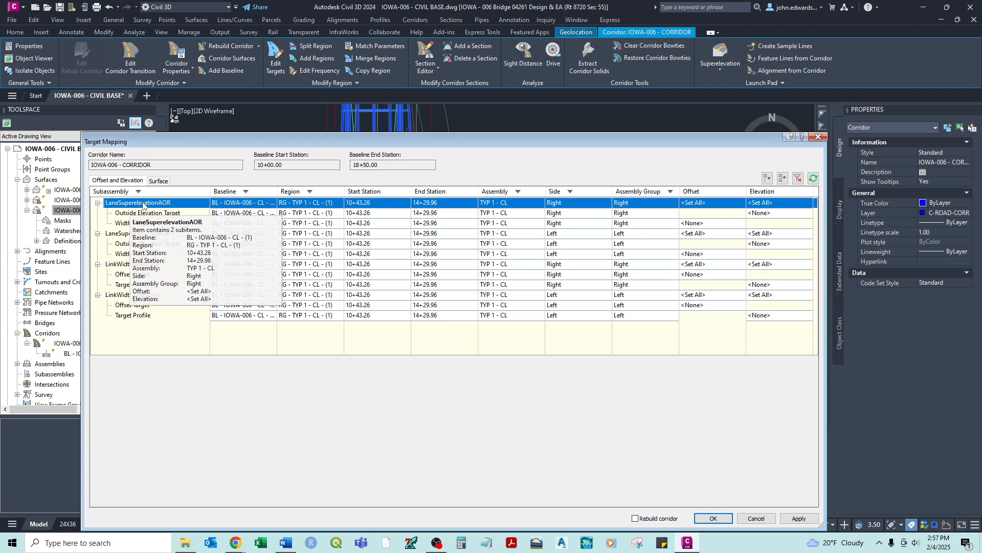
Set the right LaneSuperelevationAOR Width Target to the east road-edge polyline selected in the drawing, and accept the mapping.
left_click(139, 226)
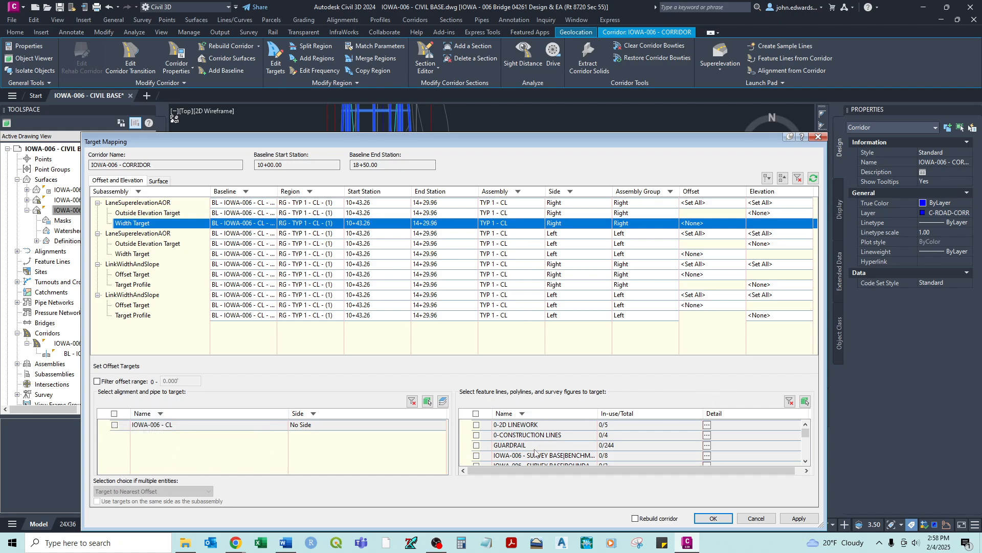
scroll(710, 443, "down", 5)
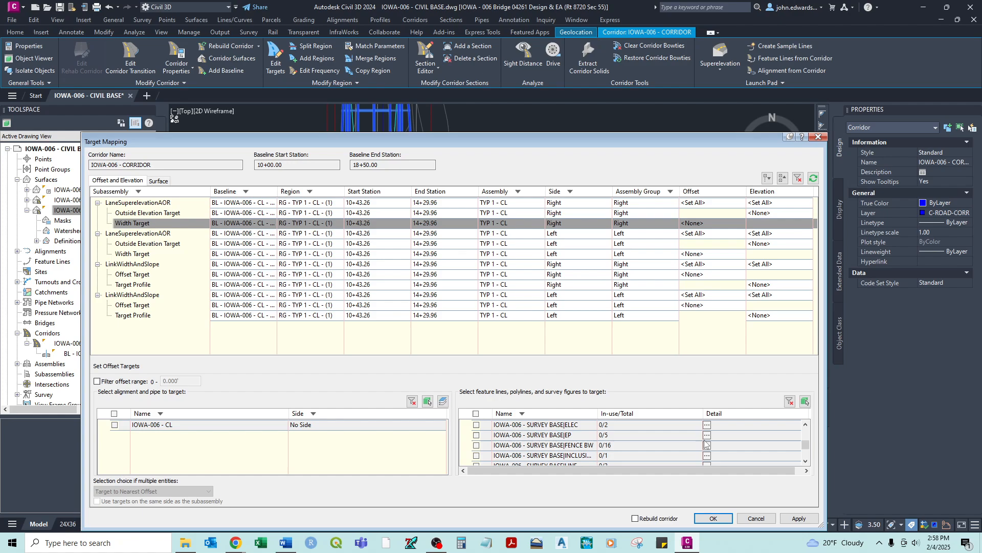
scroll(644, 450, "up", 5)
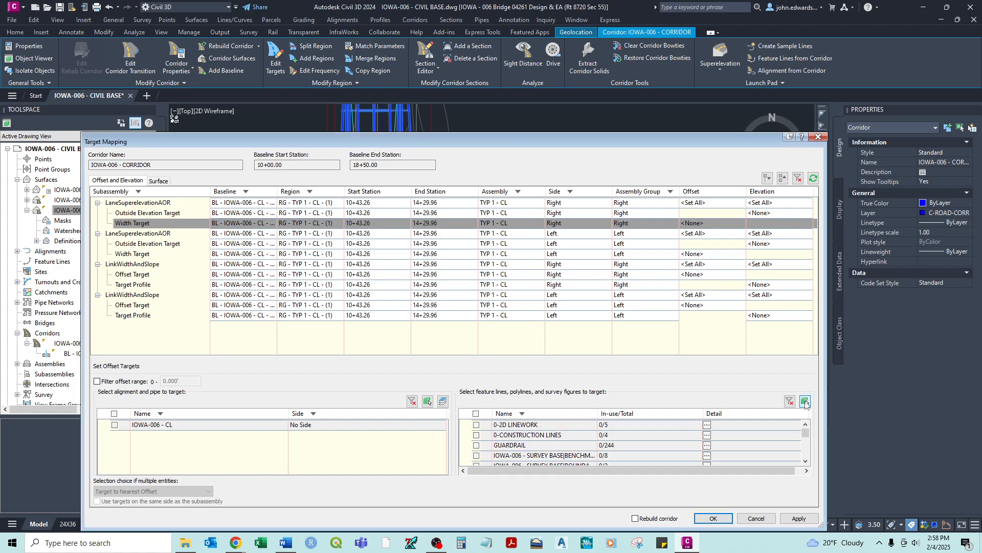
left_click(806, 403)
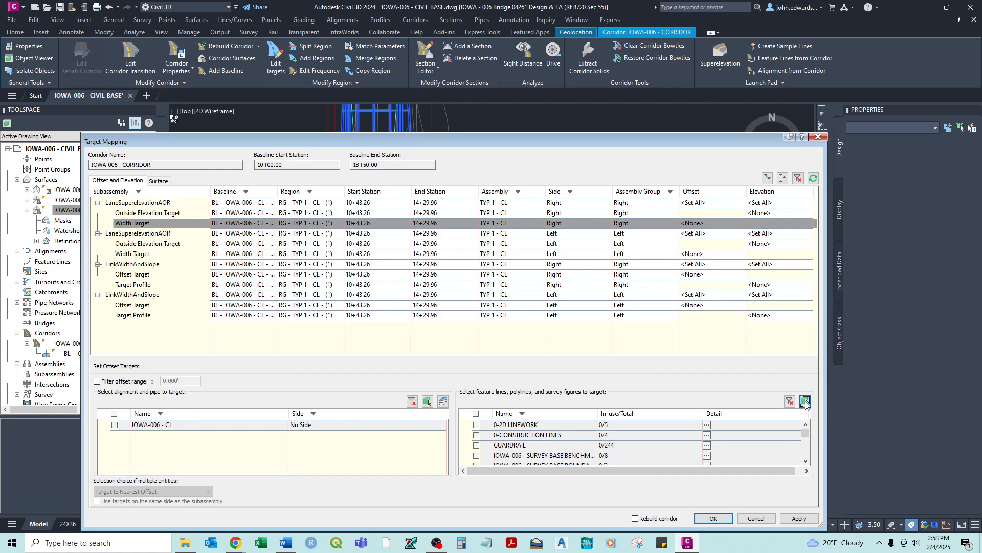
middle_click_drag(389, 142, 460, 438)
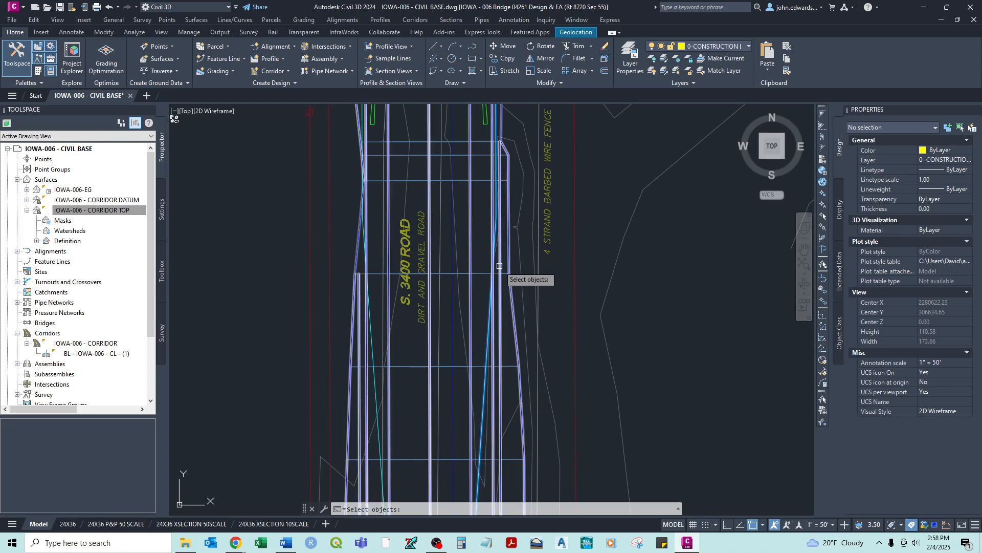
scroll(499, 266, "down", 4)
middle_click_drag(510, 197, 519, 352)
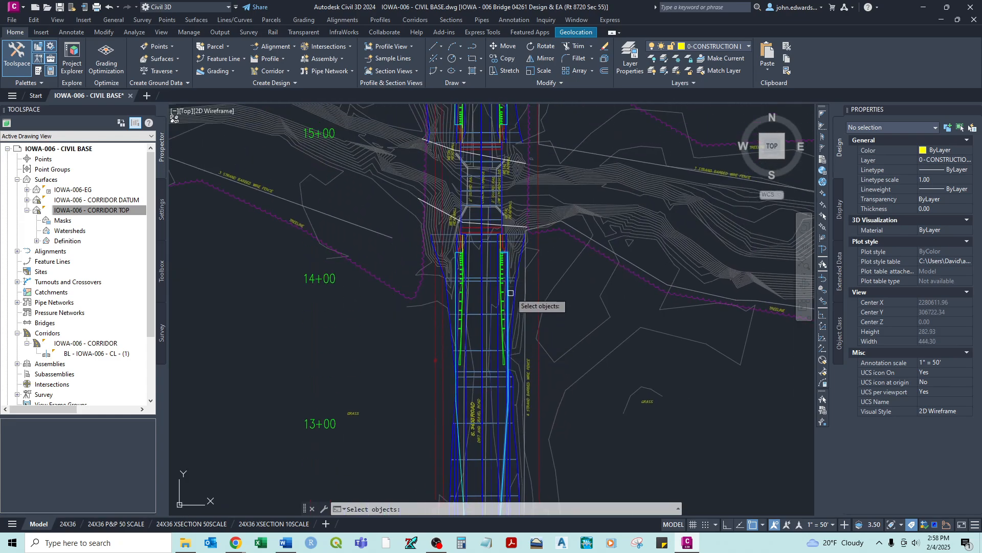
scroll(509, 290, "up", 4)
left_click(536, 298)
key("Return")
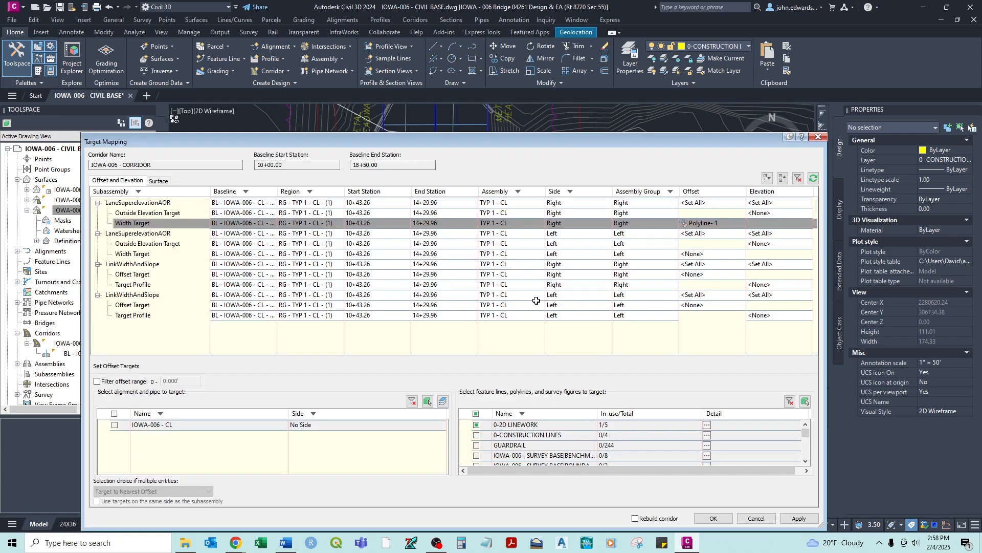
left_click(713, 518)
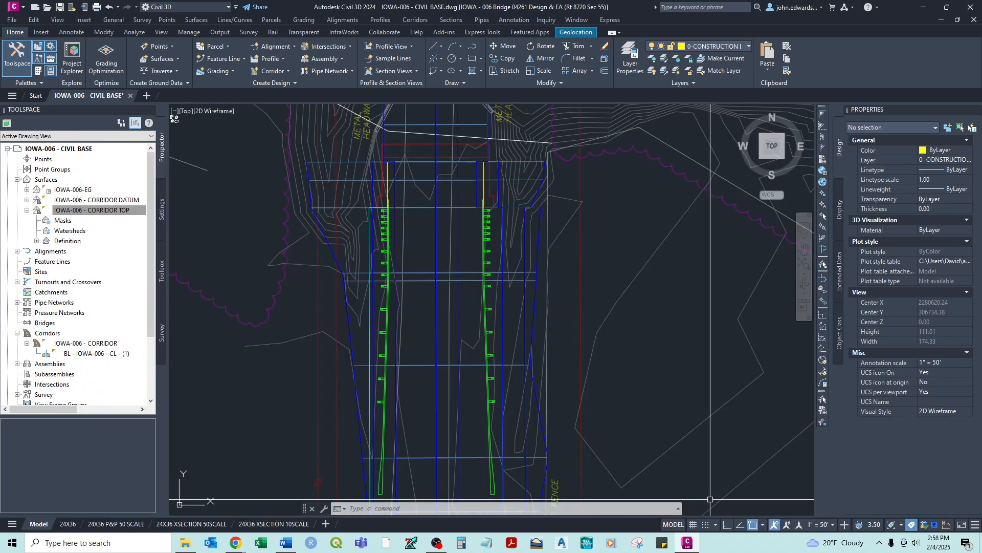
Examine how the corridor's right lane follows the targeted polyline from station 12+00 to the guardrail ends at the bridge.
scroll(605, 274, "down", 4)
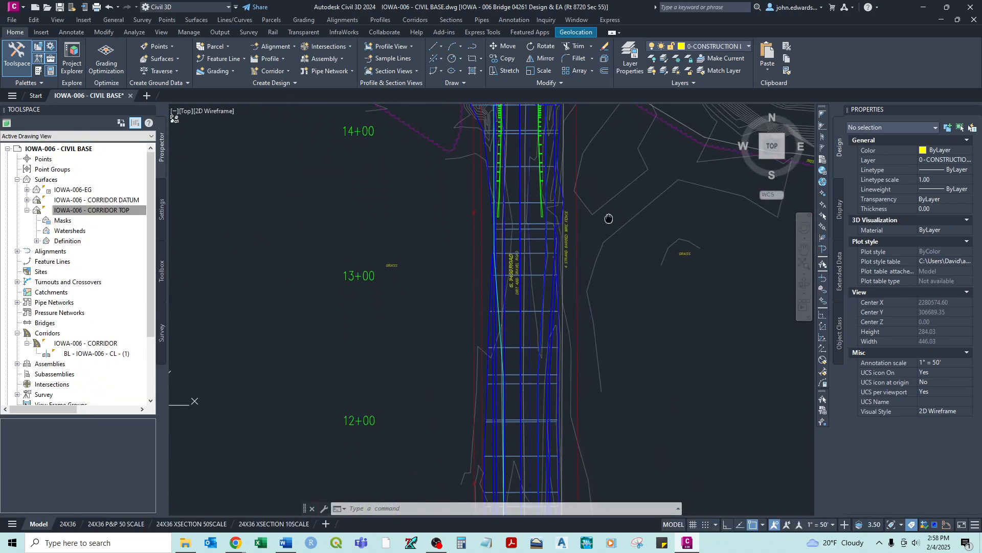
left_click(556, 302)
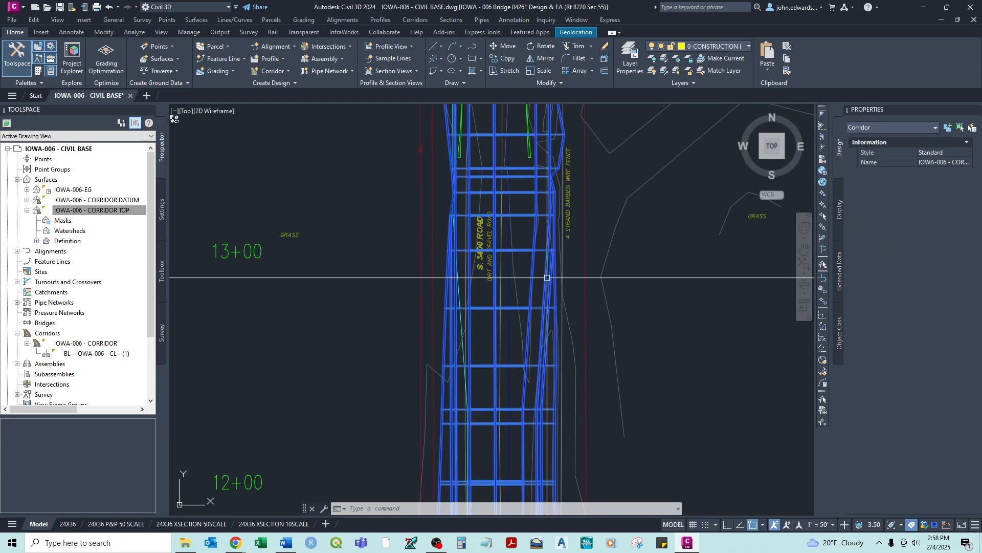
mouse_move(623, 240)
middle_mouse_down()
mouse_move(607, 298)
mouse_move(586, 154)
middle_mouse_up()
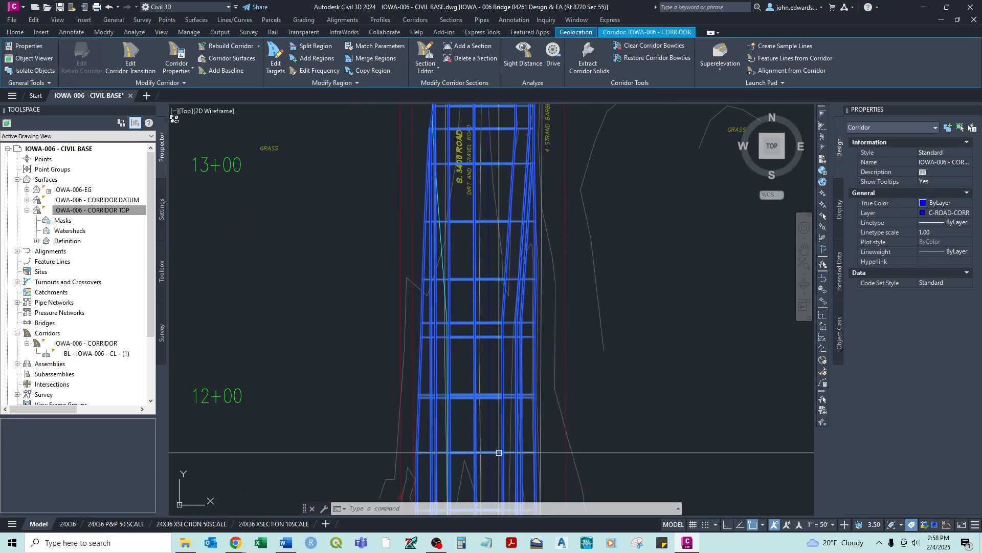
middle_click_drag(487, 352, 492, 481)
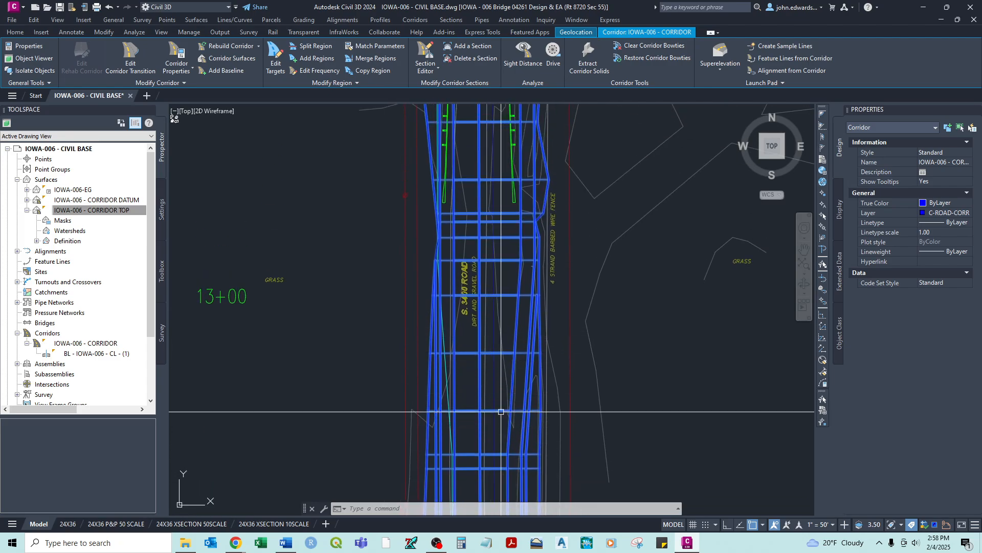
middle_click_drag(513, 275, 512, 455)
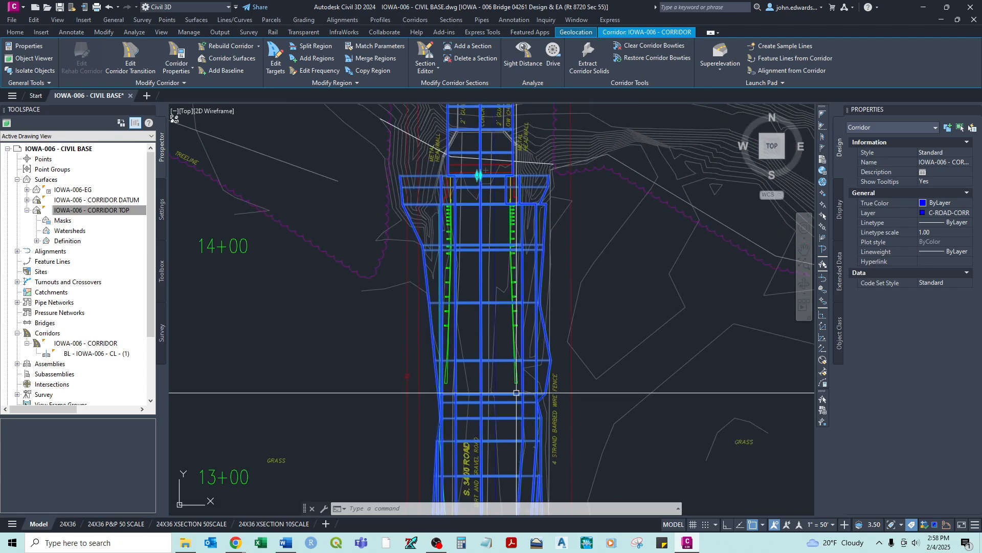
scroll(520, 203, "up", 5)
scroll(520, 203, "up", 4)
scroll(533, 222, "down", 6)
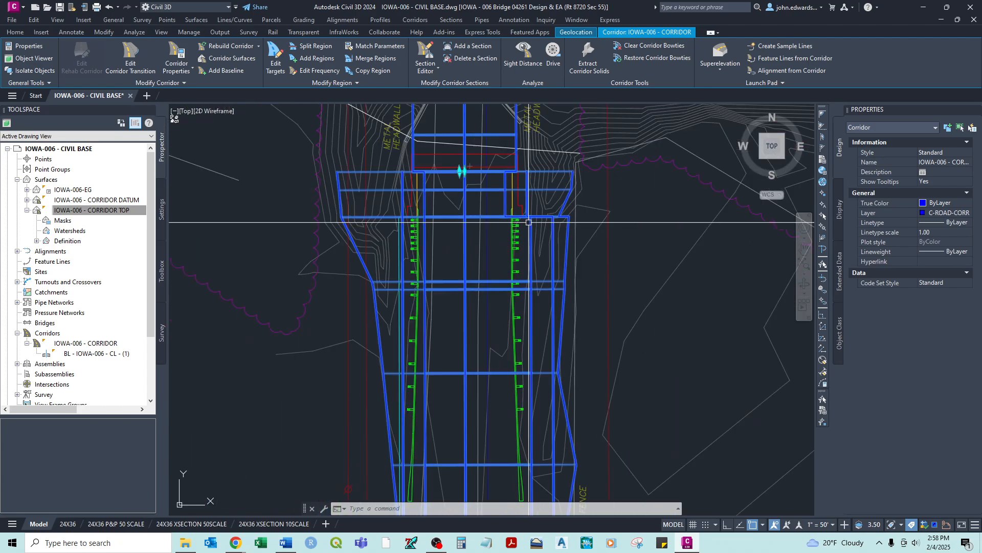
middle_click_drag(533, 222, 521, 300)
scroll(503, 286, "up", 2)
scroll(510, 295, "up", 4)
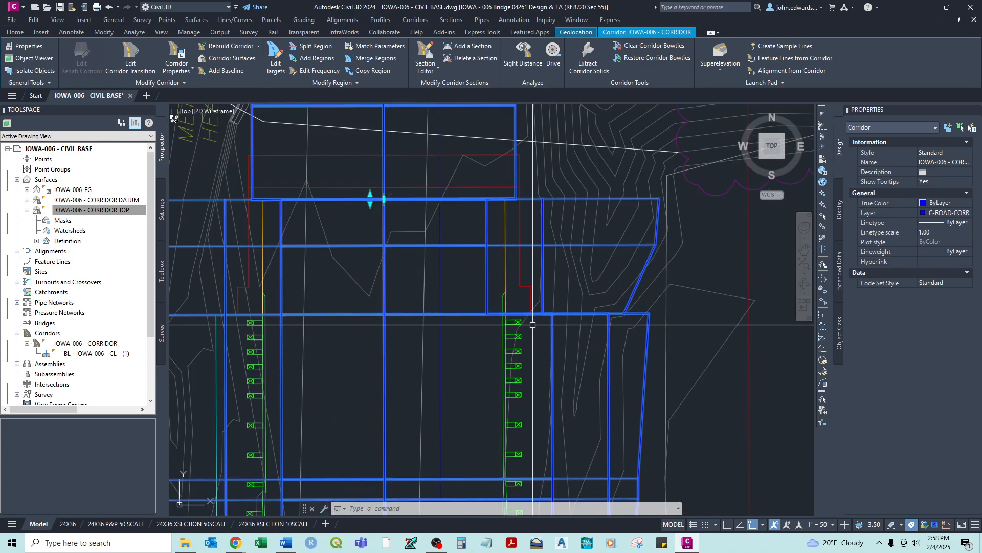
key("Escape")
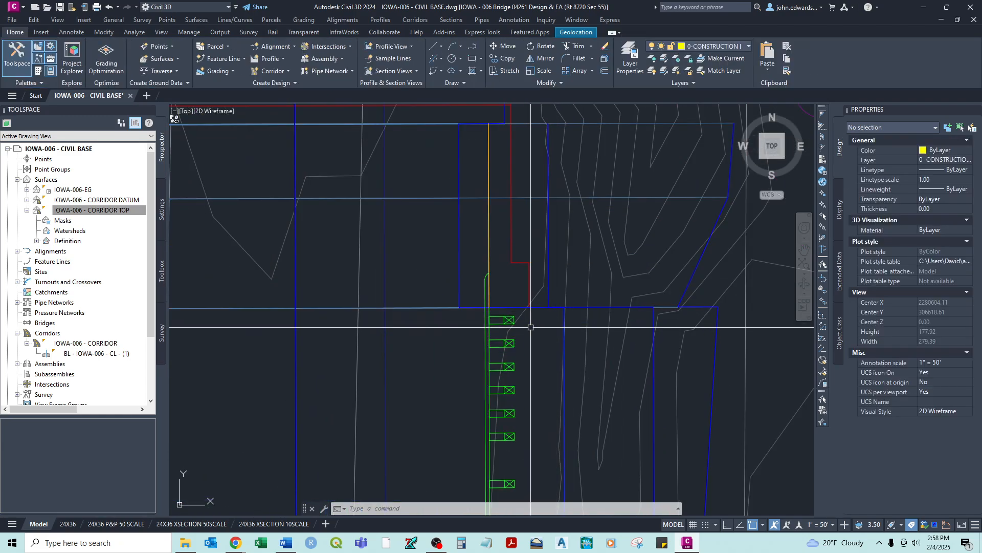
scroll(438, 309, "down", 5)
middle_click_drag(384, 345, 393, 328)
scroll(350, 304, "up", 4)
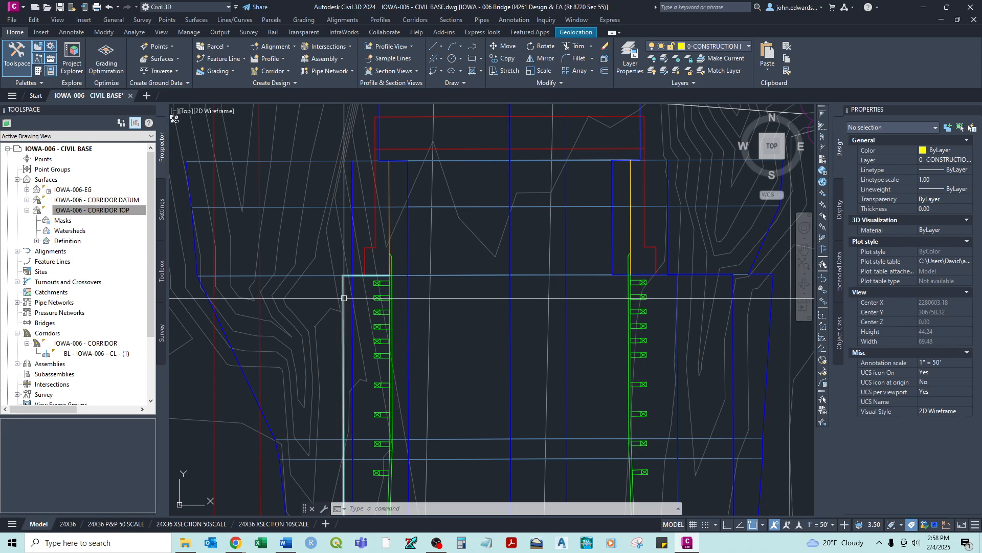
Freeze the corridor's layer by picking the corridor in the drawing, exposing the road-edge polylines near the bridge.
left_click(344, 274)
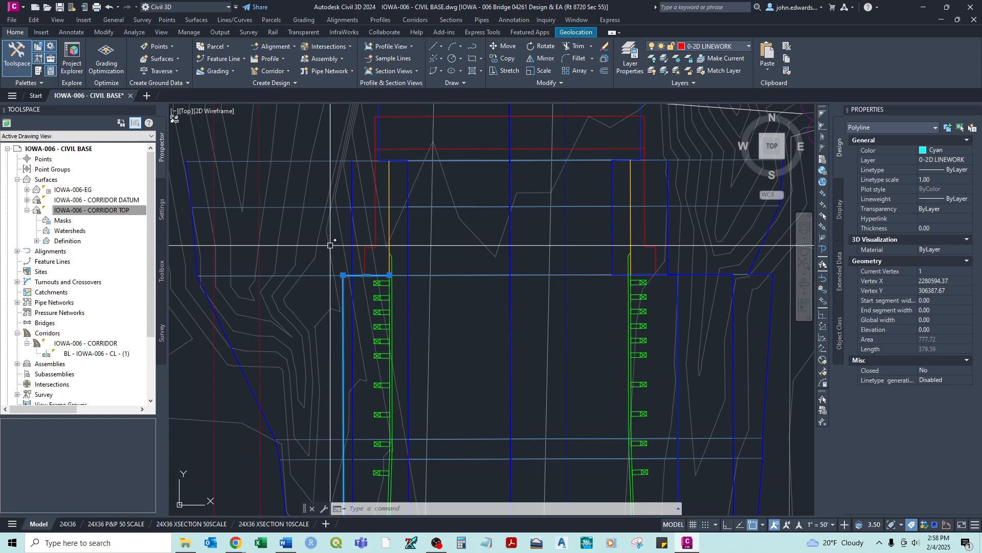
key("Escape")
scroll(450, 281, "down", 4)
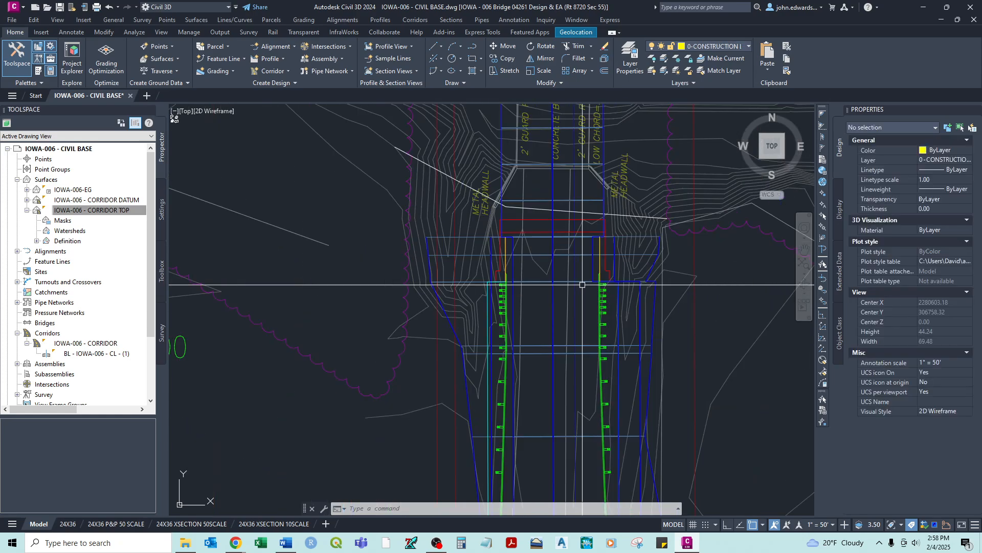
left_click(689, 64)
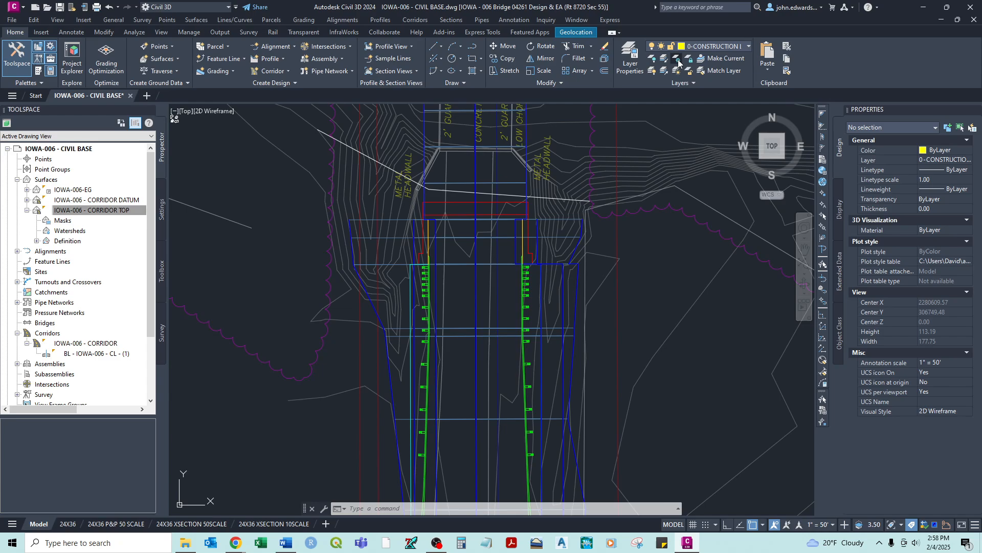
left_click(574, 290)
right_click(547, 265)
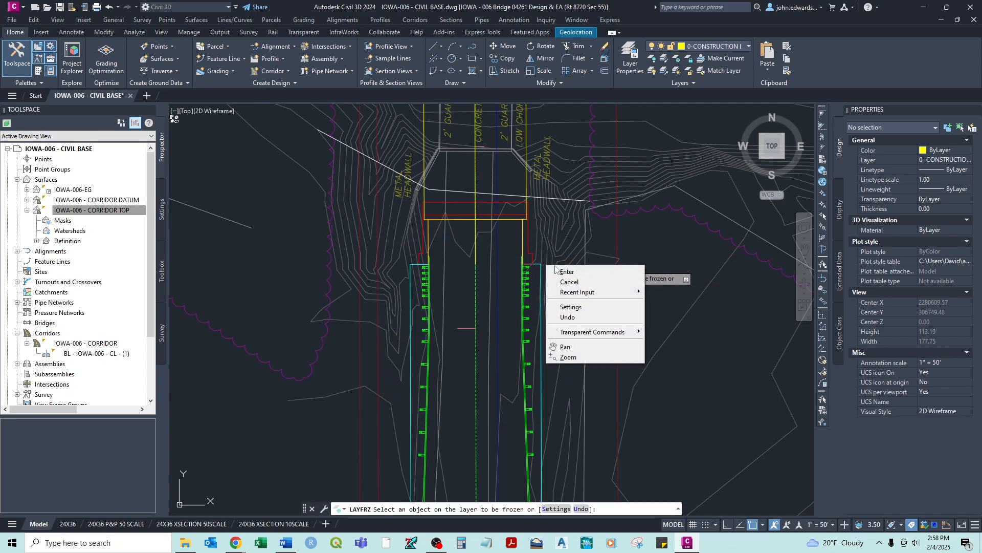
left_click(566, 271)
Remove the inner end vertex of the east road-edge polyline at the guardrail end, leaving only its north-south line.
left_click(542, 266)
scroll(547, 268, "up", 8)
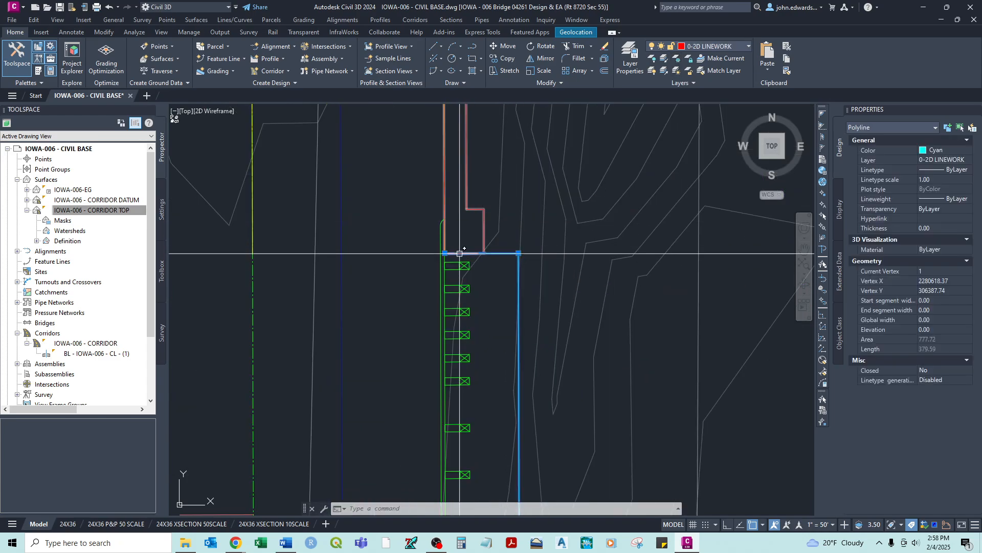
mouse_move(444, 253)
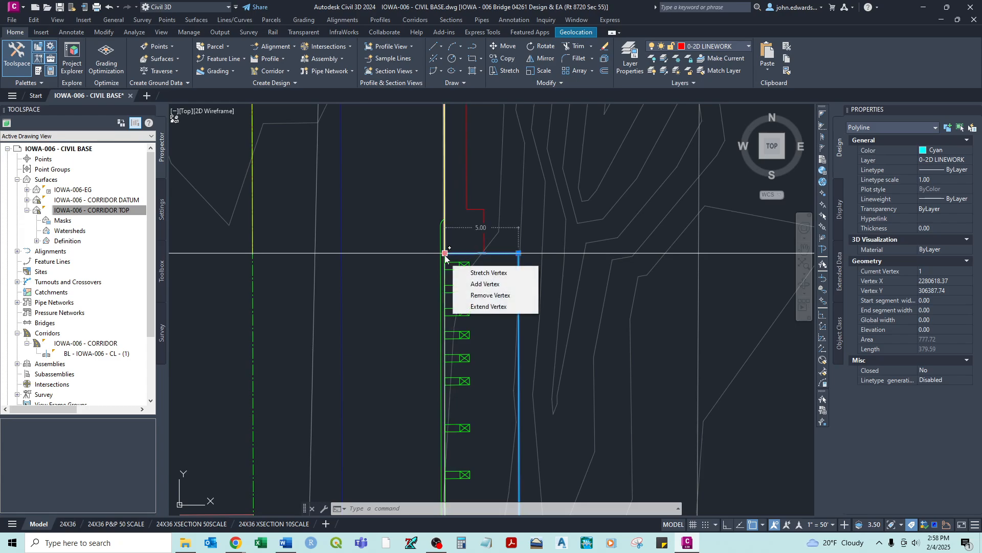
left_click(484, 295)
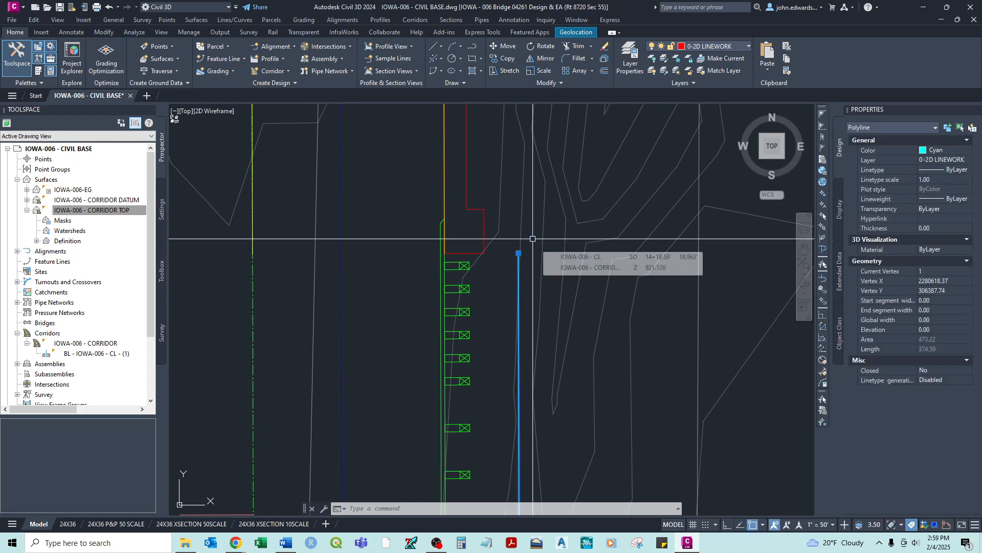
key("Escape")
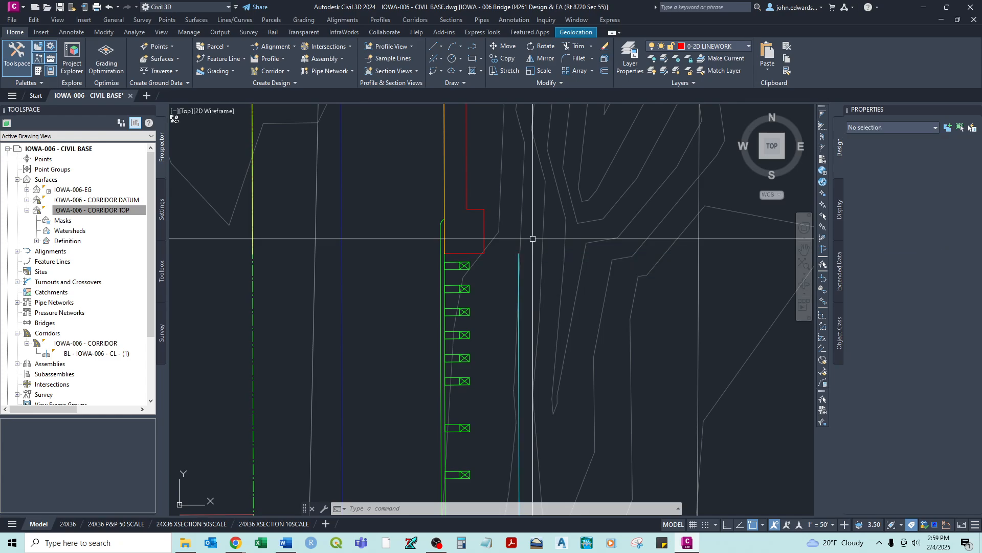
Thaw the C-ROAD-CORR layer in the layer properties.
scroll(532, 238, "down", 6)
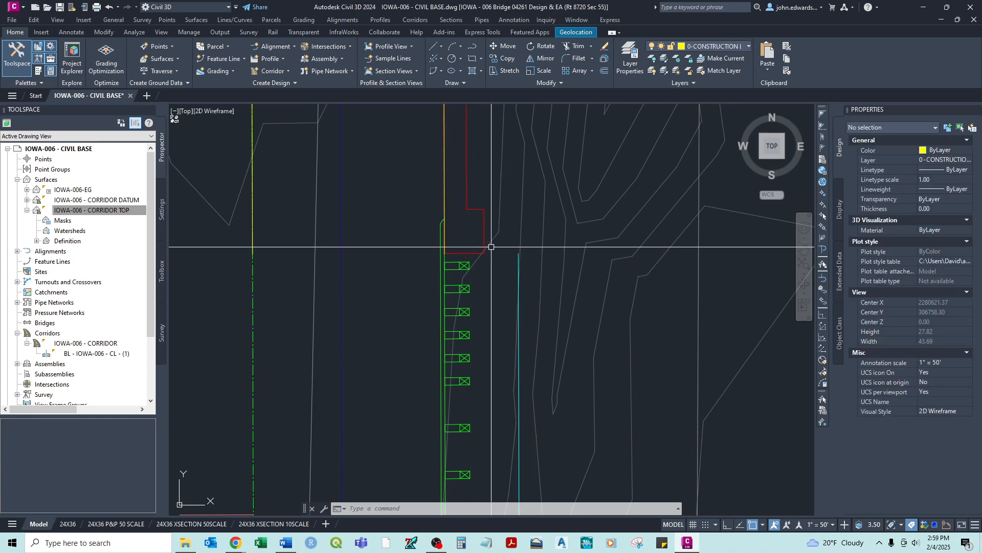
left_click(633, 59)
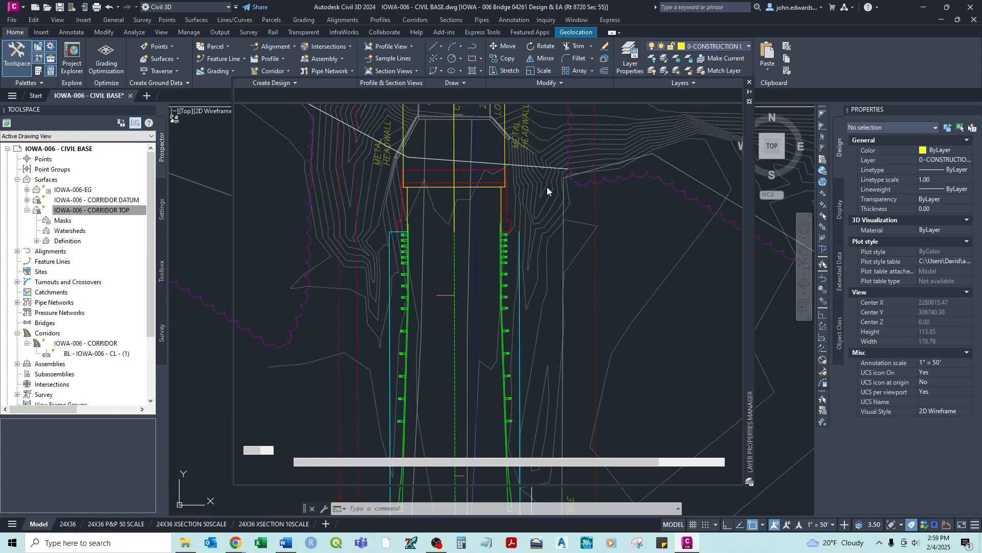
scroll(416, 367, "down", 10)
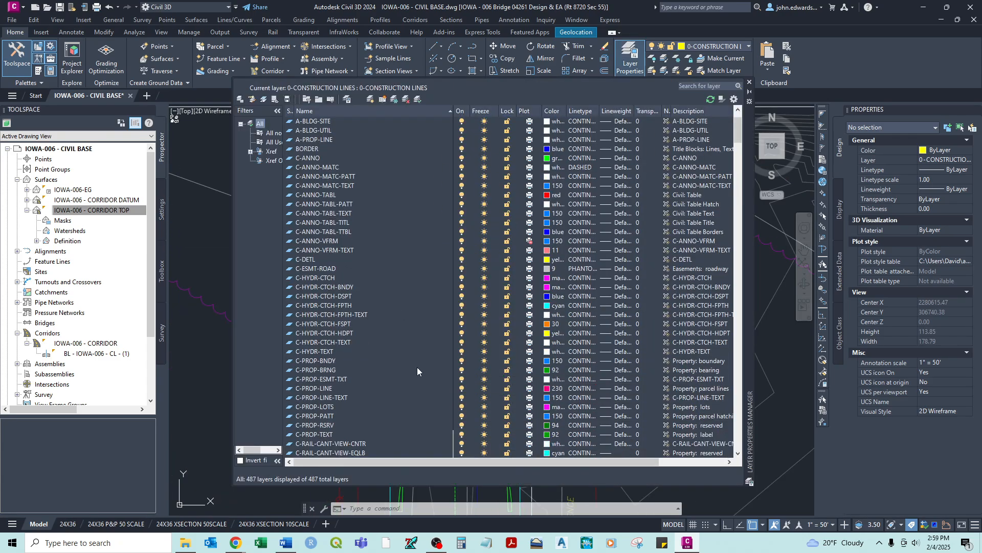
left_click(485, 344)
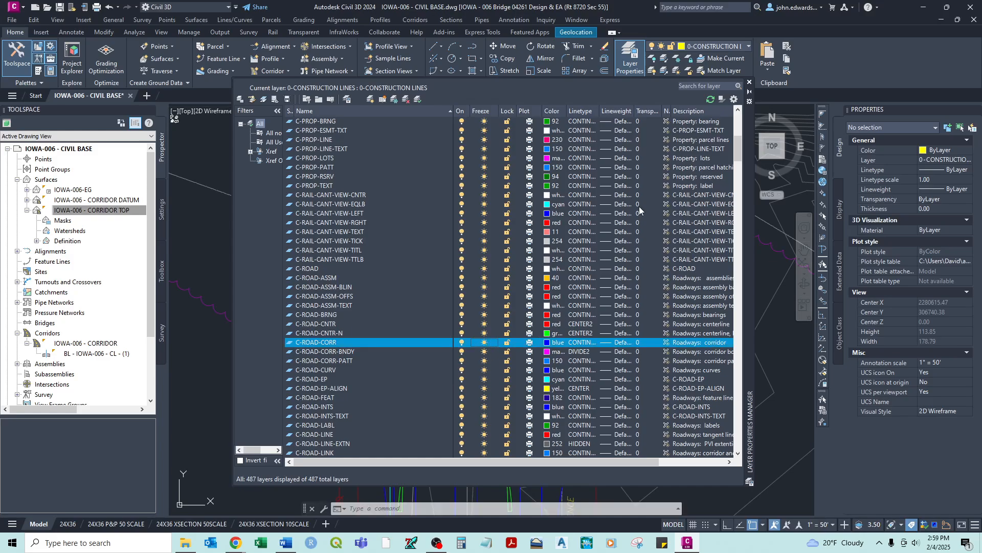
left_click(750, 84)
Select the corridor and examine its right lane edge between the guardrail ends and the south end of the bridge.
scroll(542, 240, "up", 4)
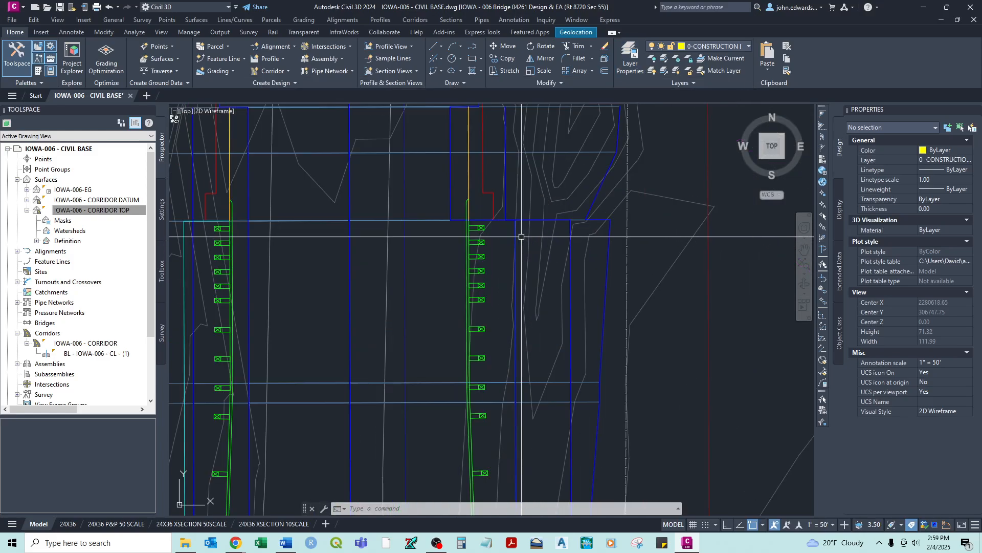
left_click(446, 238)
scroll(446, 238, "down", 3)
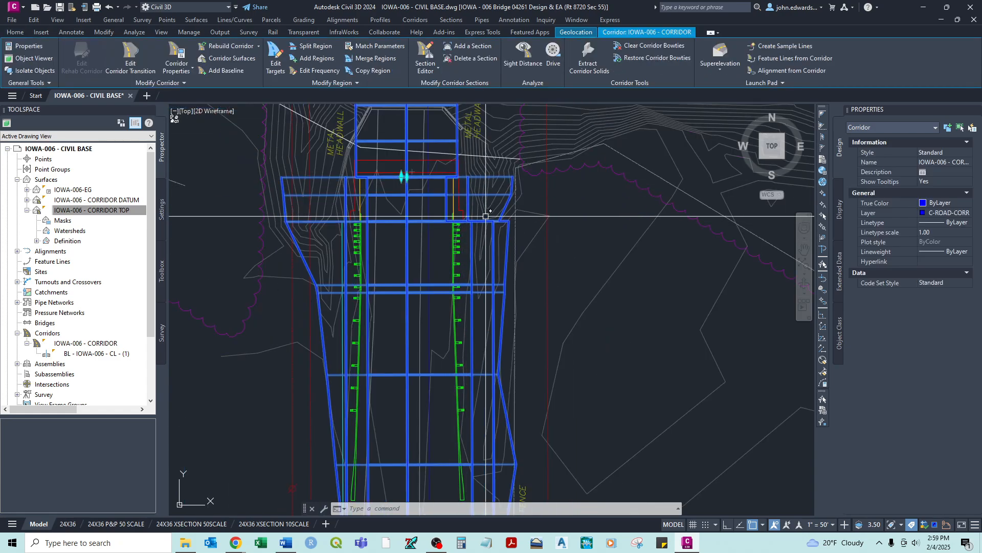
scroll(455, 213, "up", 5)
scroll(526, 285, "down", 4)
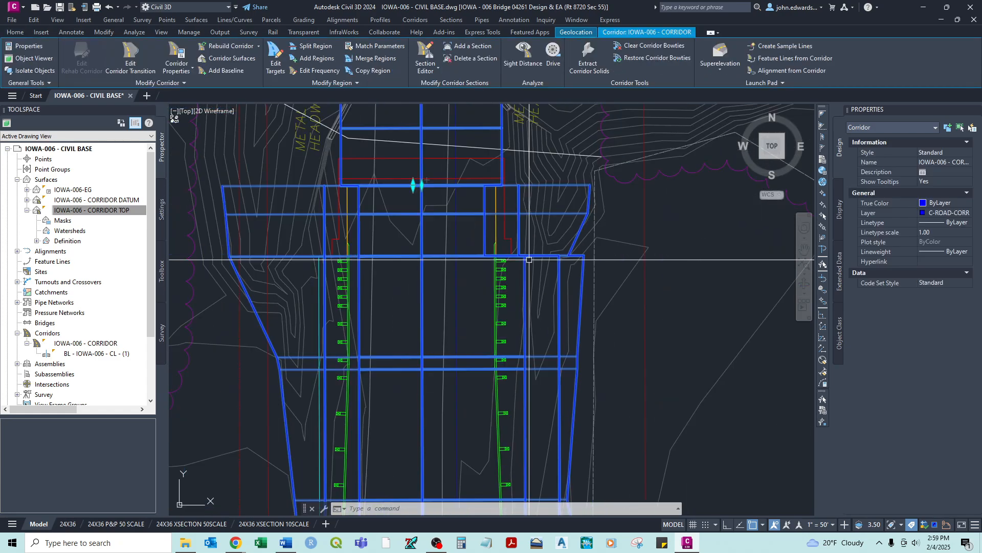
scroll(497, 279, "up", 2)
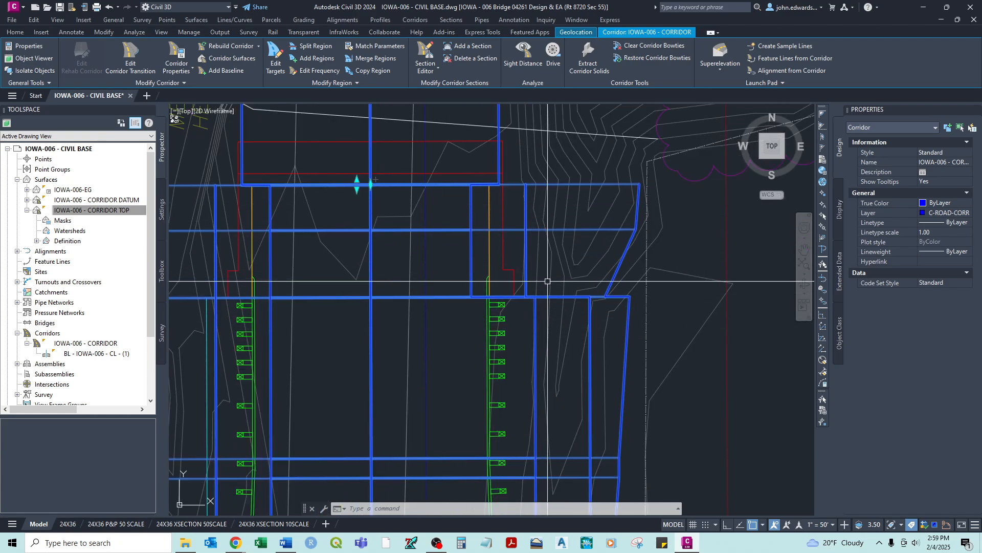
middle_click_drag(537, 364, 532, 274)
middle_click_drag(497, 359, 480, 268)
scroll(479, 267, "down", 2)
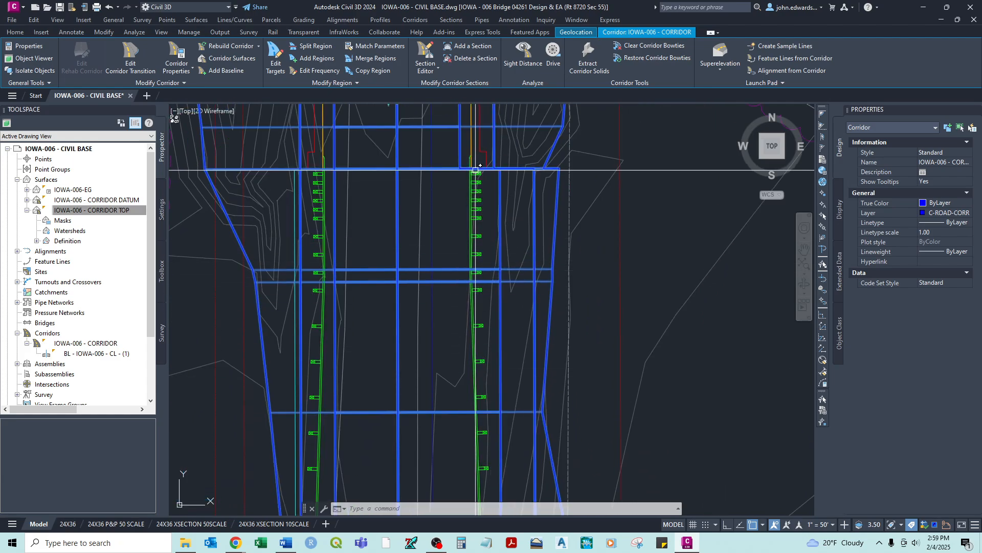
middle_click_drag(476, 169, 472, 290)
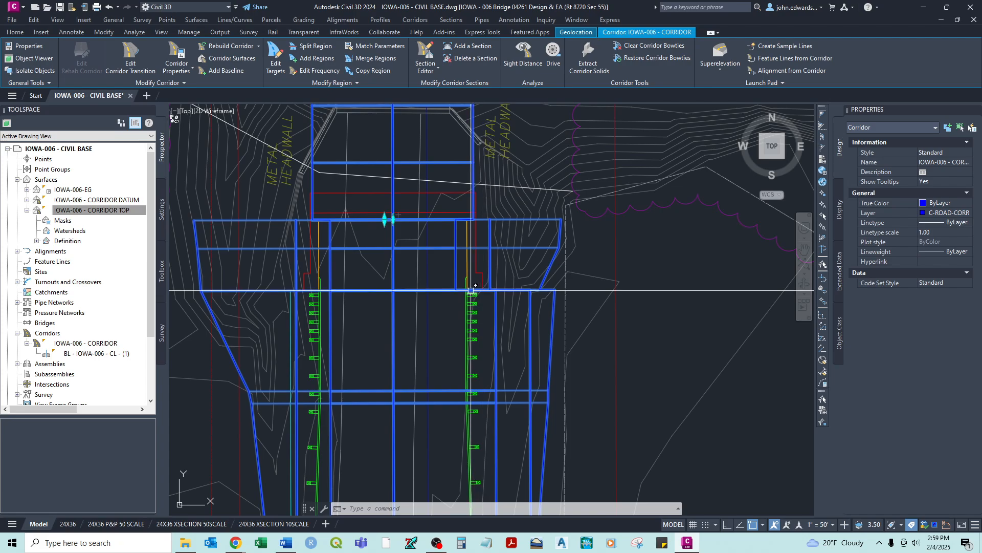
scroll(494, 288, "up", 4)
scroll(381, 269, "down", 5)
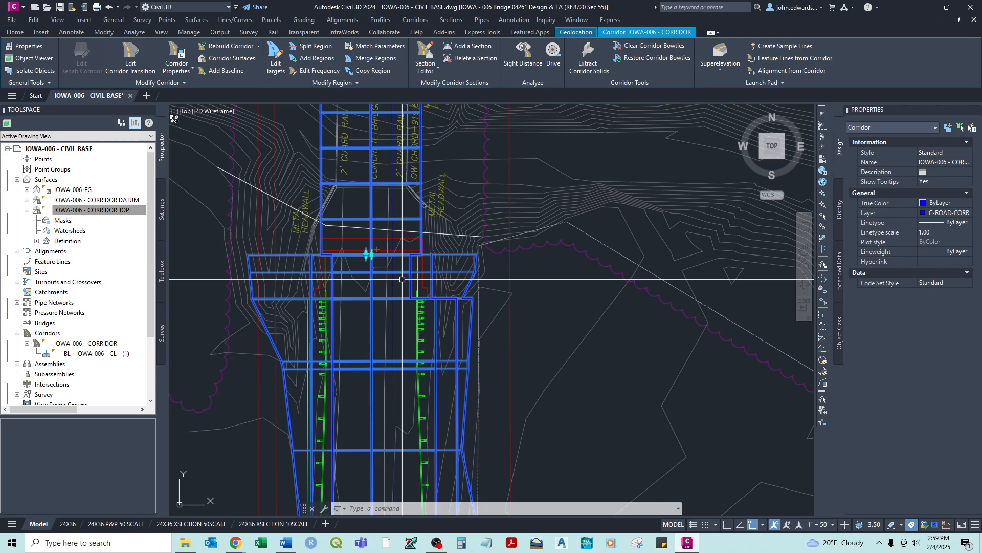
scroll(402, 279, "up", 2)
scroll(442, 306, "up", 2)
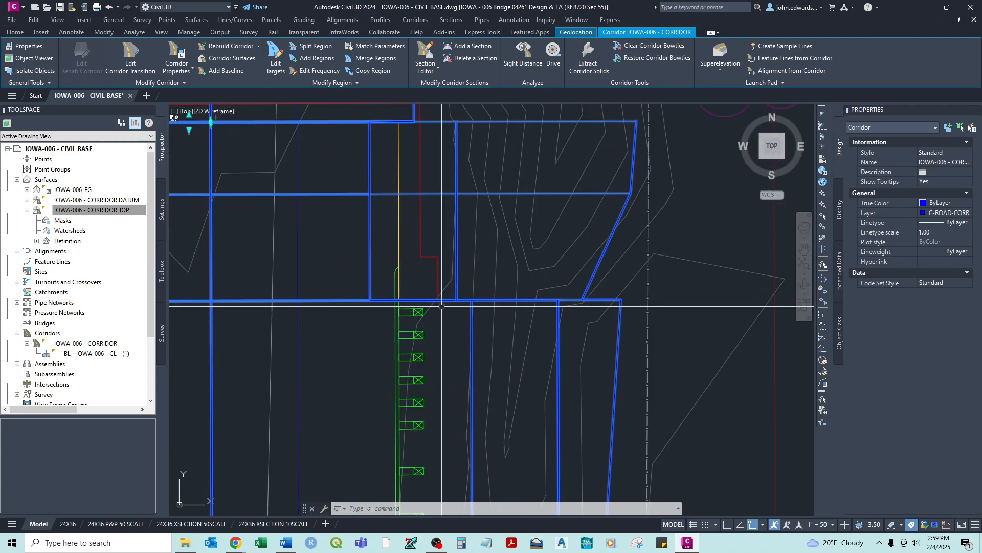
middle_click_drag(323, 275, 541, 298)
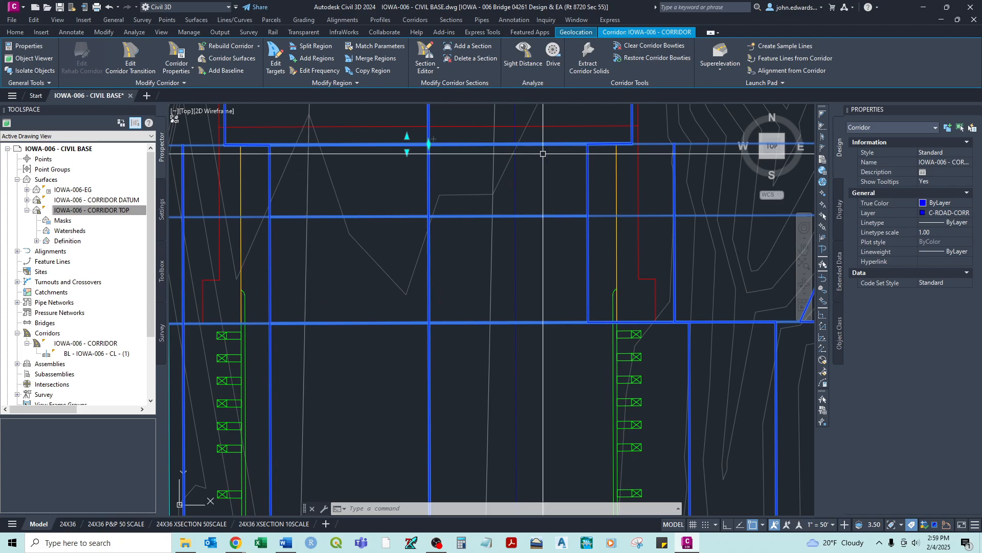
scroll(455, 235, "down", 5)
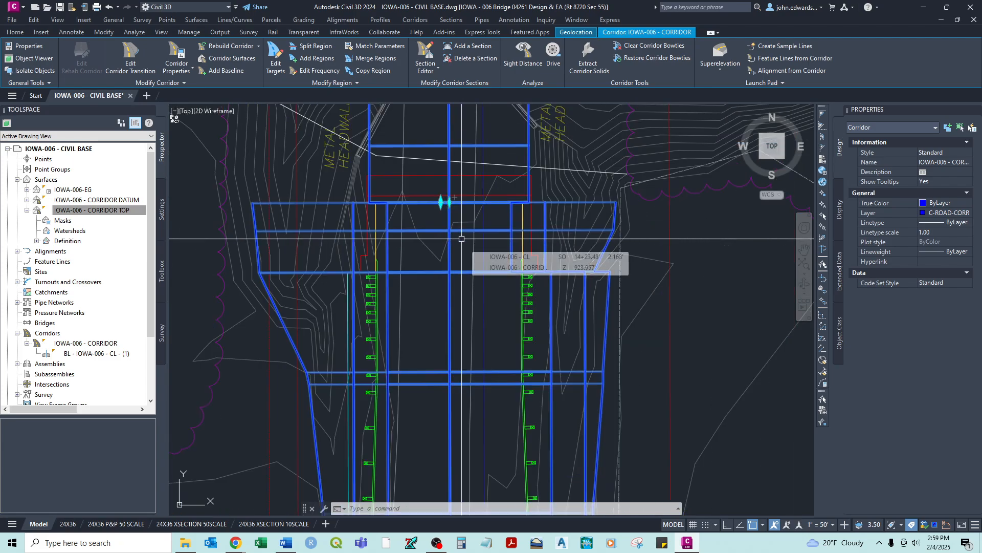
scroll(542, 307, "down", 6)
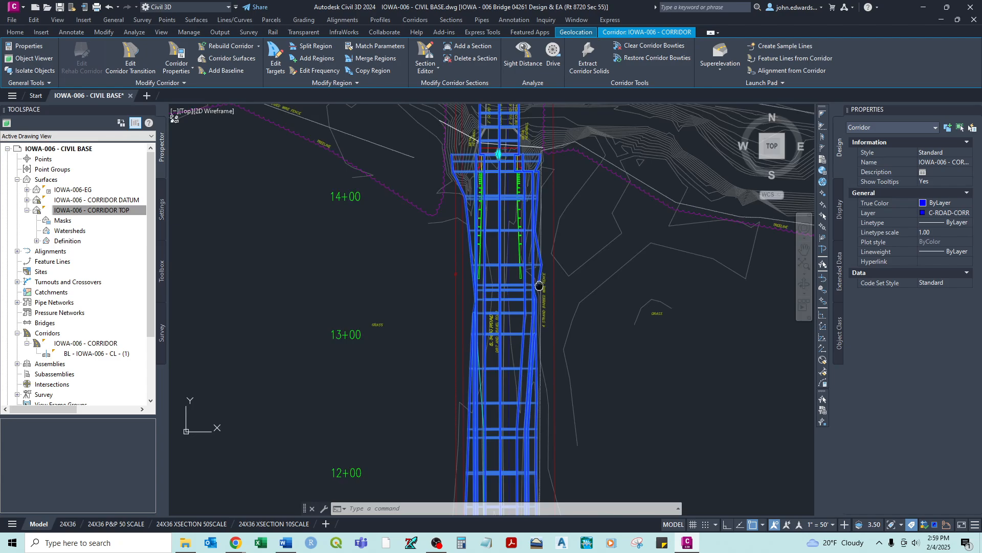
scroll(500, 284, "up", 6)
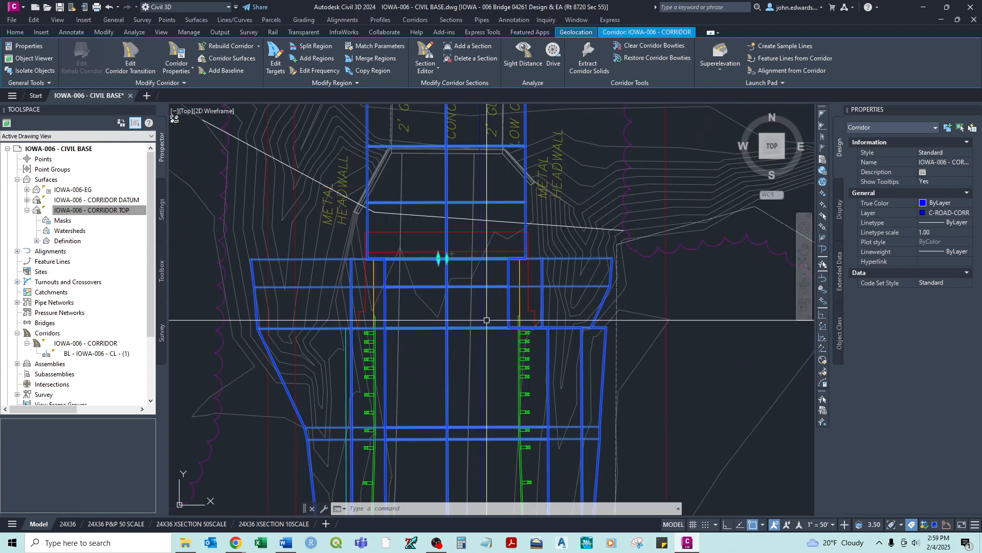
scroll(487, 317, "up", 3)
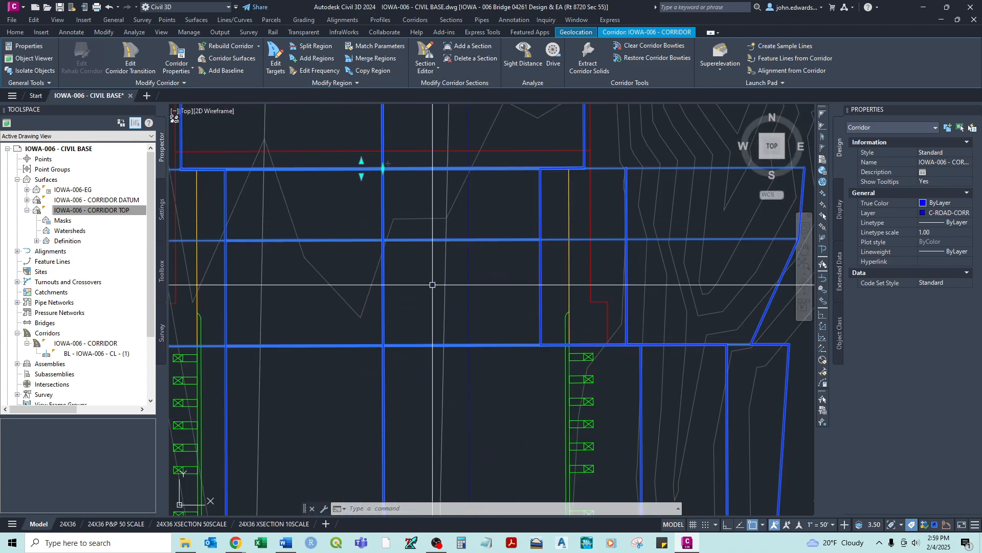
scroll(441, 287, "down", 4)
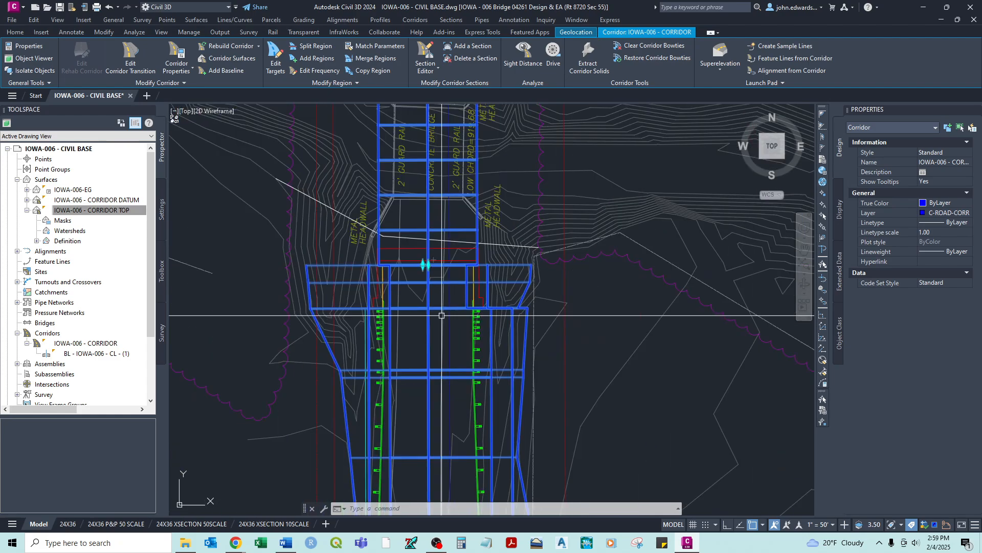
Split the TYP 1 corridor region south of the bridge at station 14+17.64, on the east guardrail line.
left_click(314, 47)
scroll(421, 358, "up", 5)
left_click(421, 358)
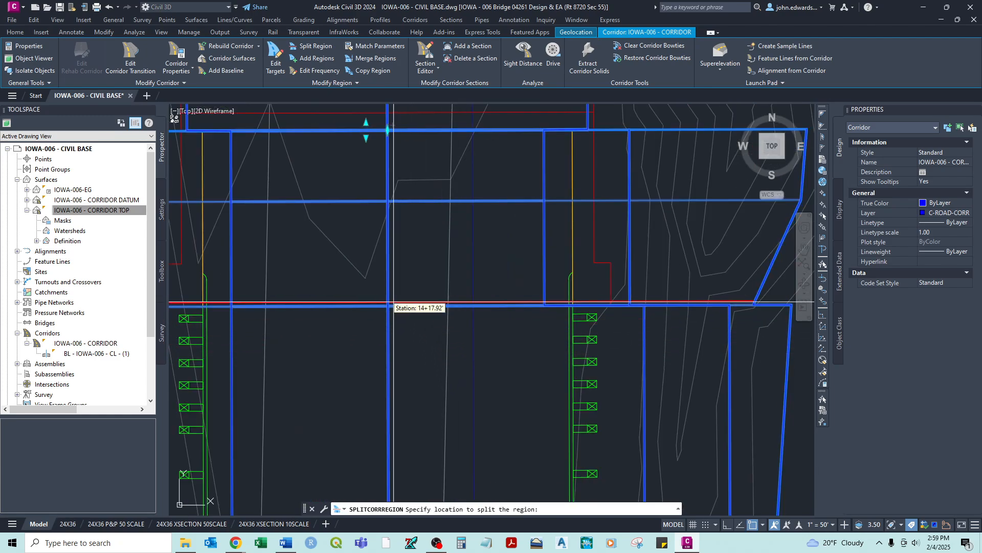
scroll(522, 306, "up", 6)
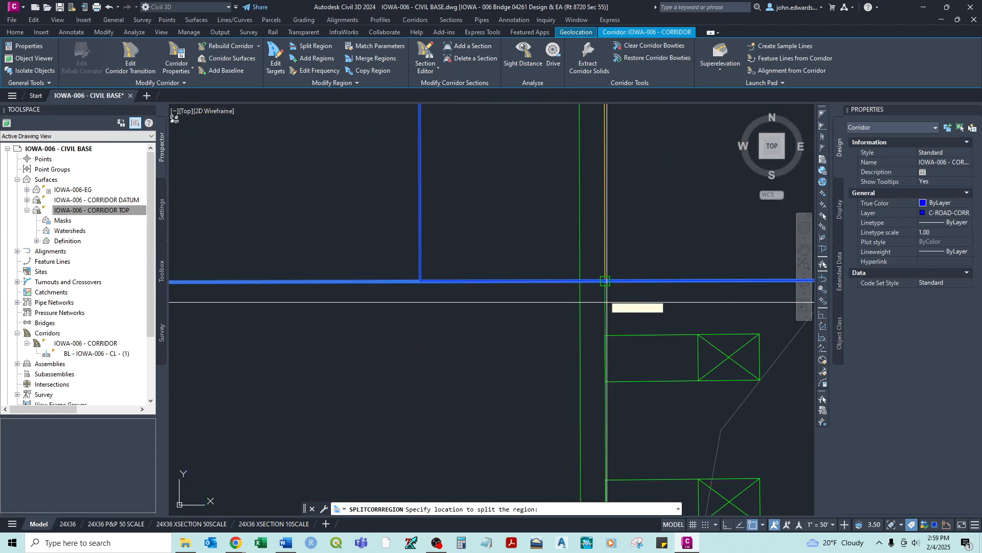
left_click(605, 280)
scroll(606, 280, "down", 5)
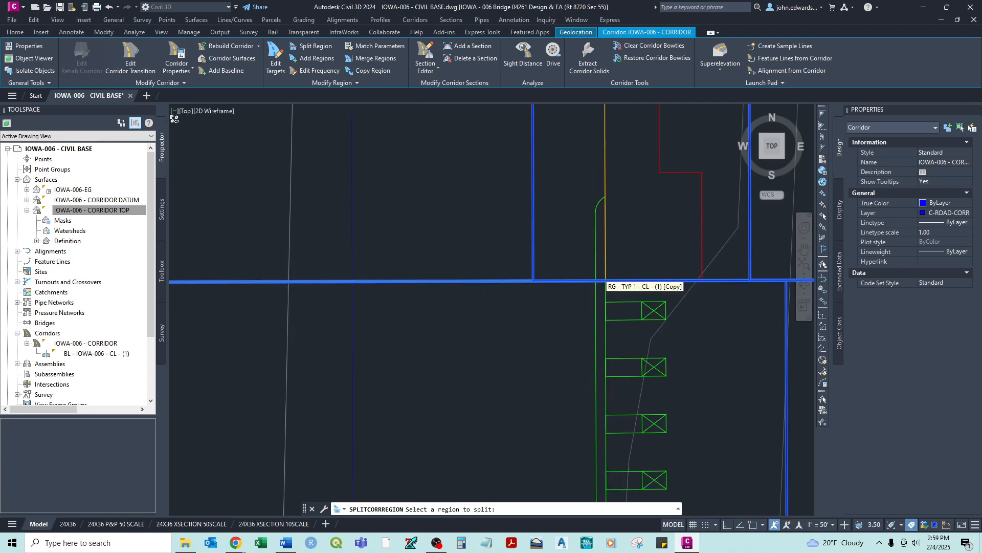
key("Return")
scroll(490, 265, "up", 2)
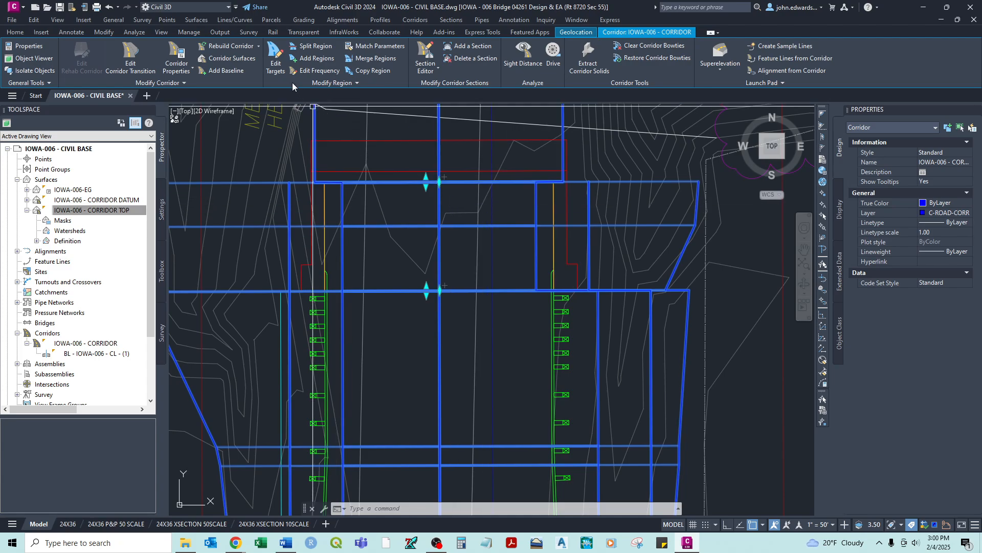
Open the target mapping for the short TYP 1 region between stations 14+17.64 and 14+29.96.
left_click(275, 52)
left_click(511, 210)
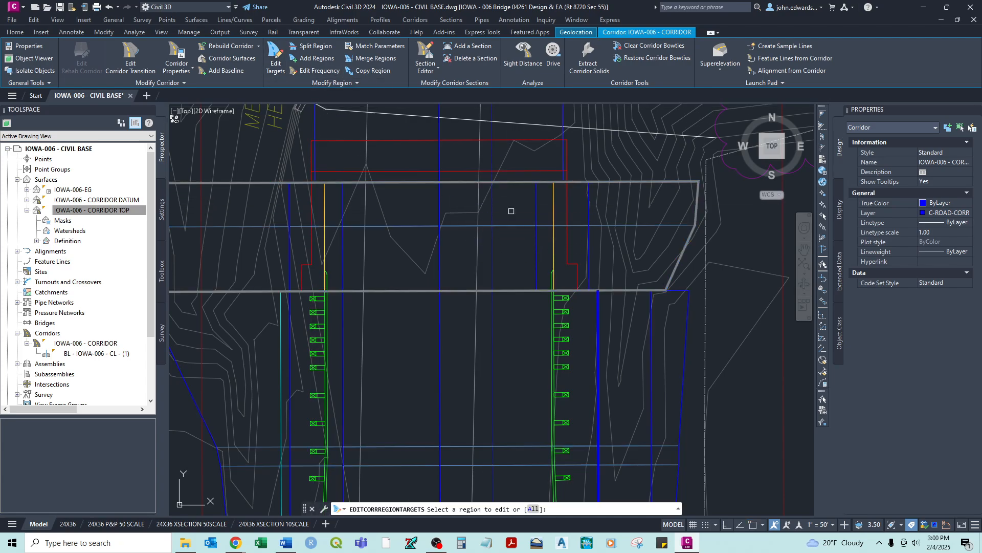
right_click(511, 210)
left_click(525, 217)
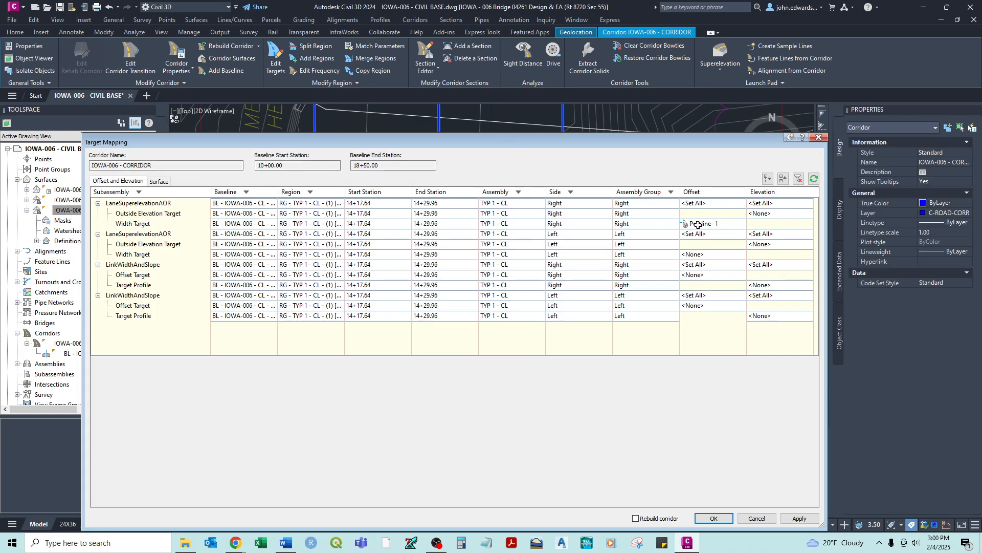
Retarget the right lane width in the short TYP 1 region to the east construction line instead of the 0-2D LINEWORK polyline.
left_click(714, 226)
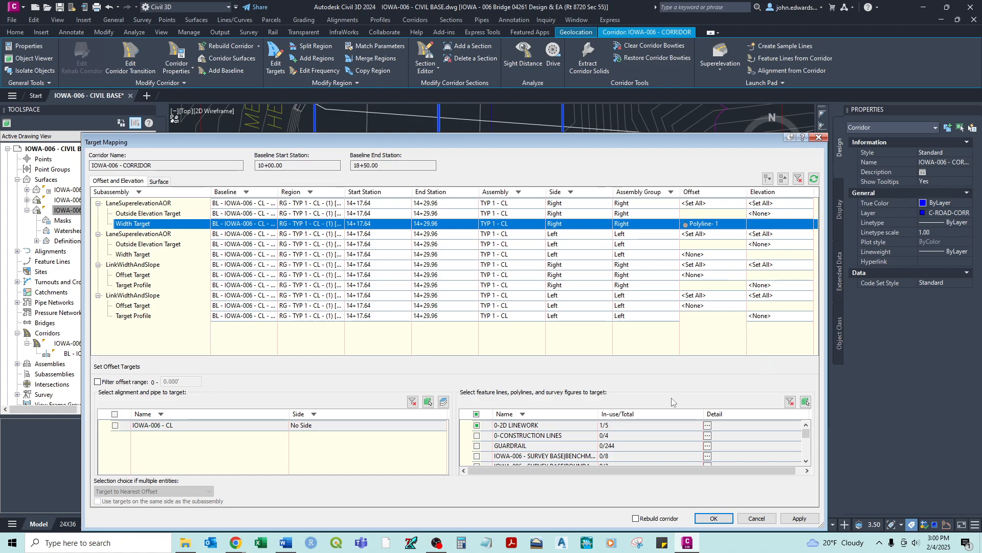
left_click(477, 425)
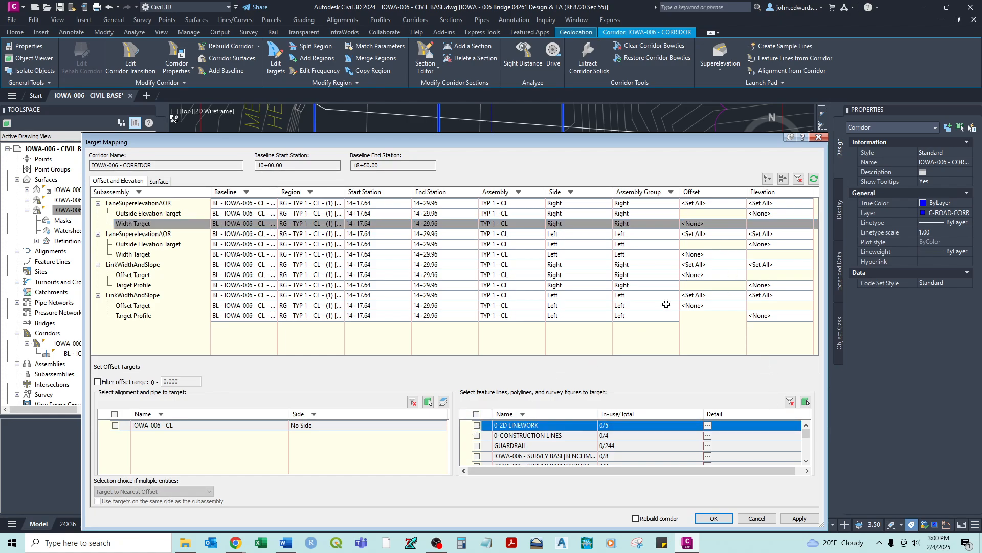
left_click(805, 403)
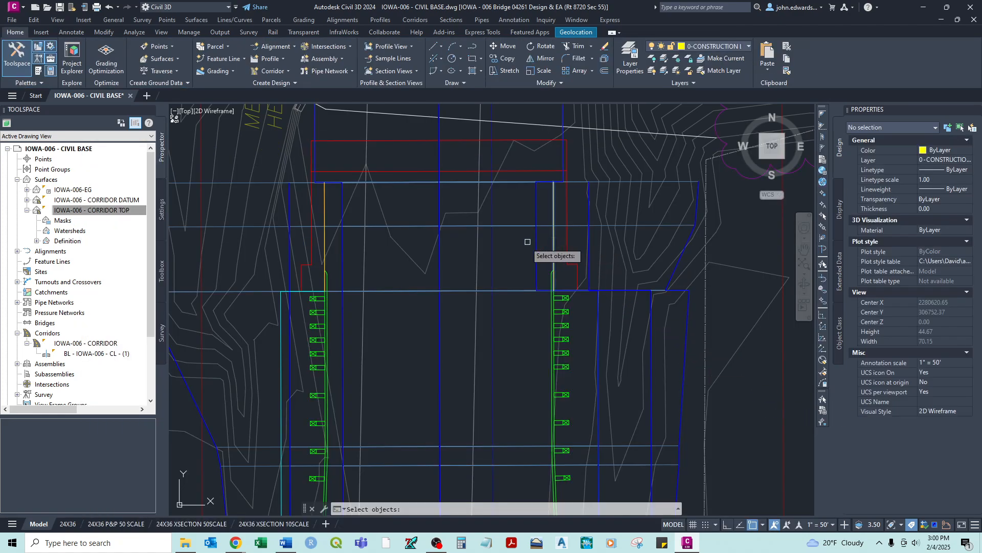
key("Return")
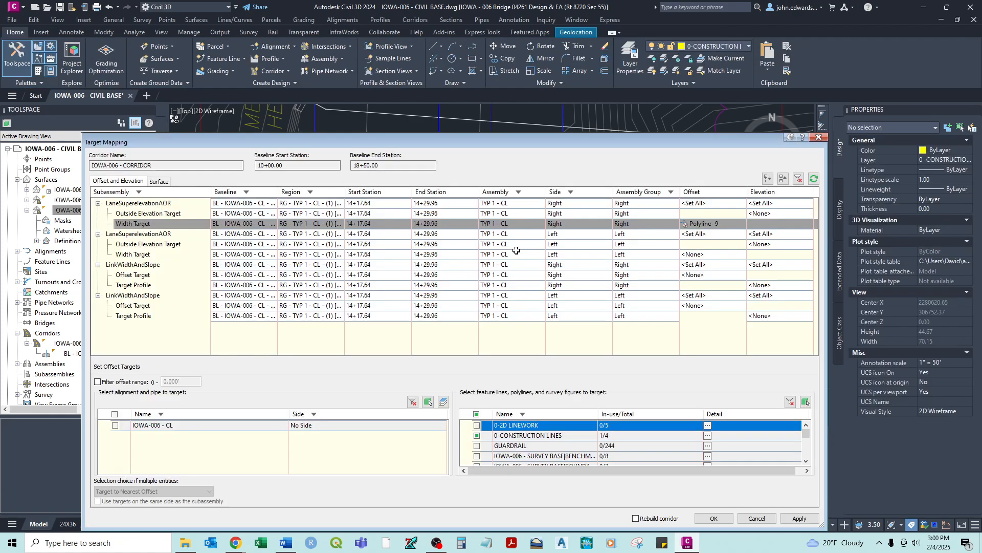
left_click(716, 518)
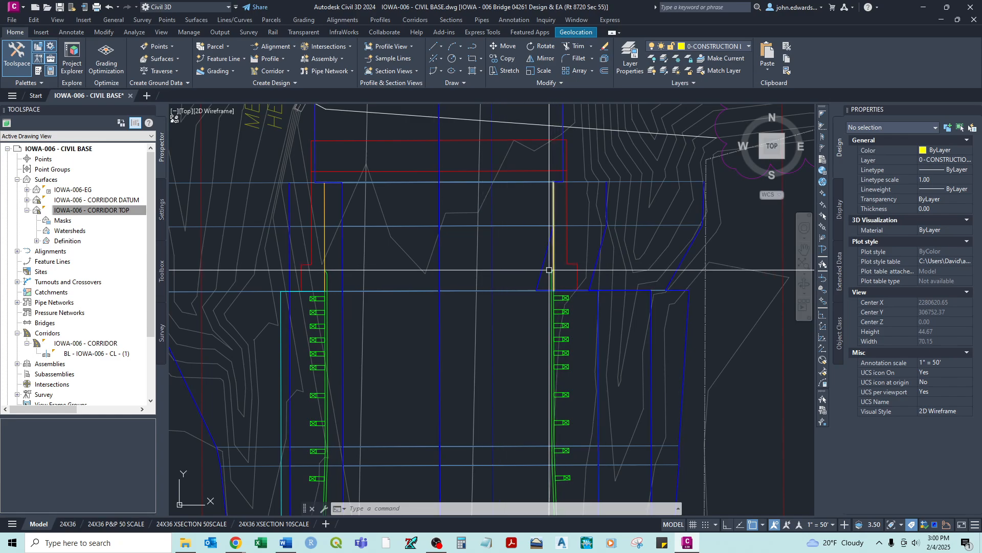
Set the assembly frequency of the short TYP 1 region south of the bridge to 5' along tangents, curves and spirals.
left_click(552, 235)
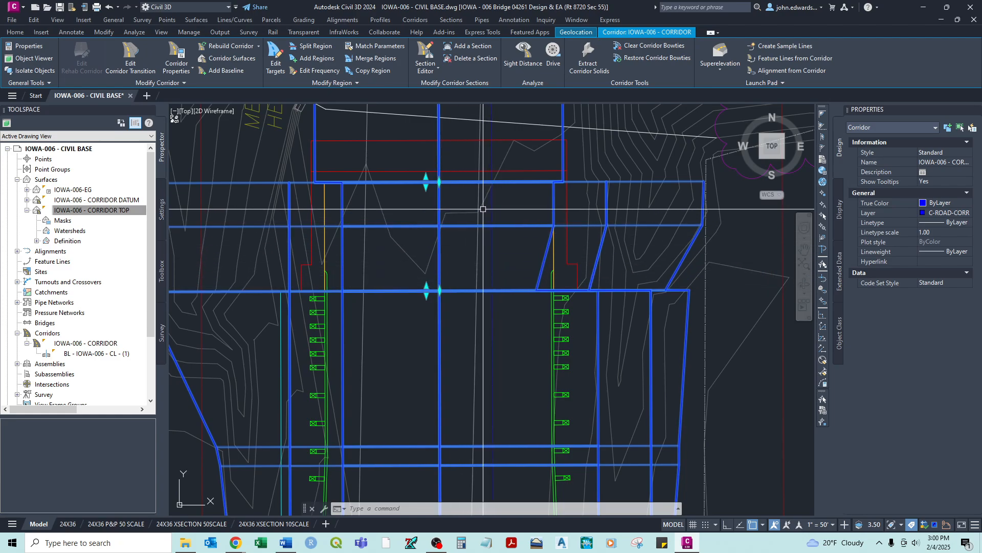
left_click(314, 70)
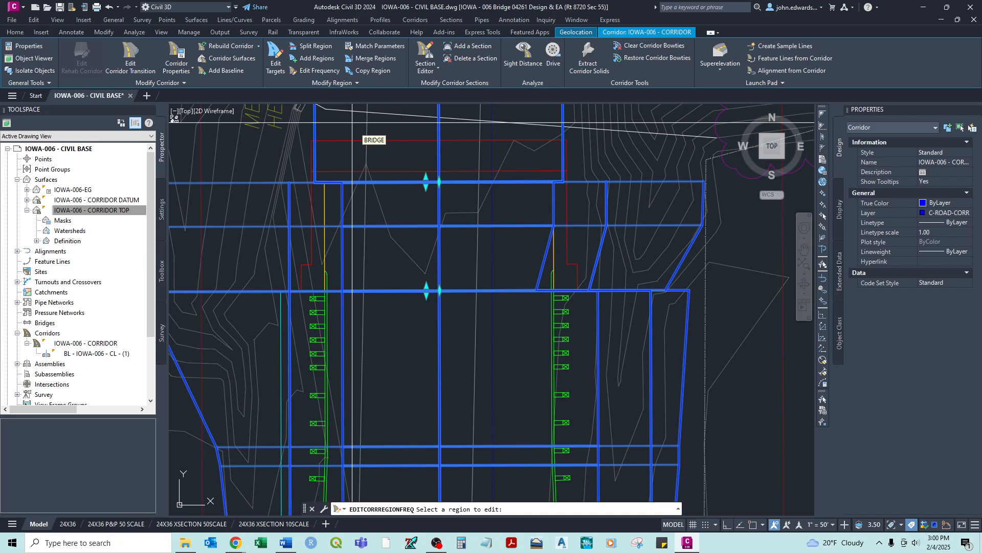
left_click(476, 243)
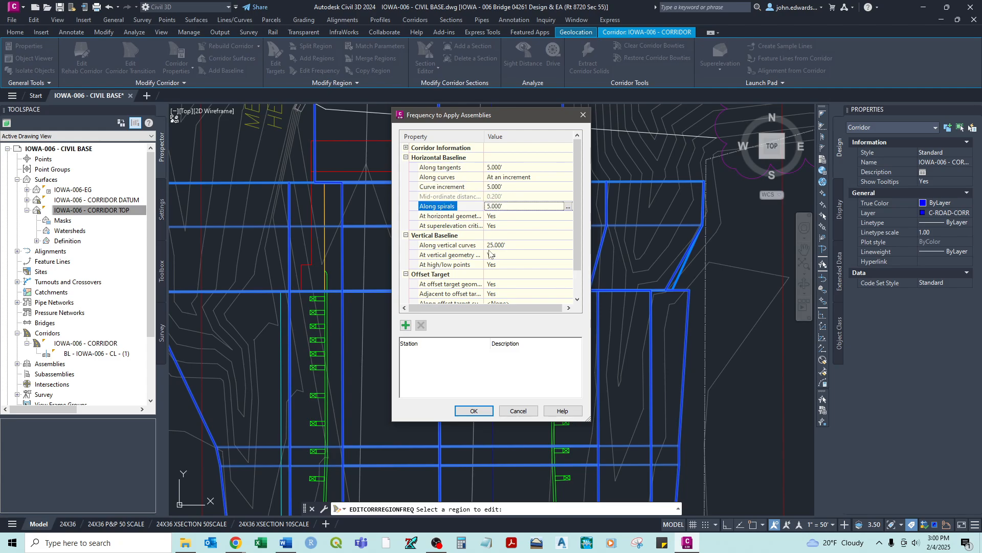
left_click(474, 410)
key("Escape")
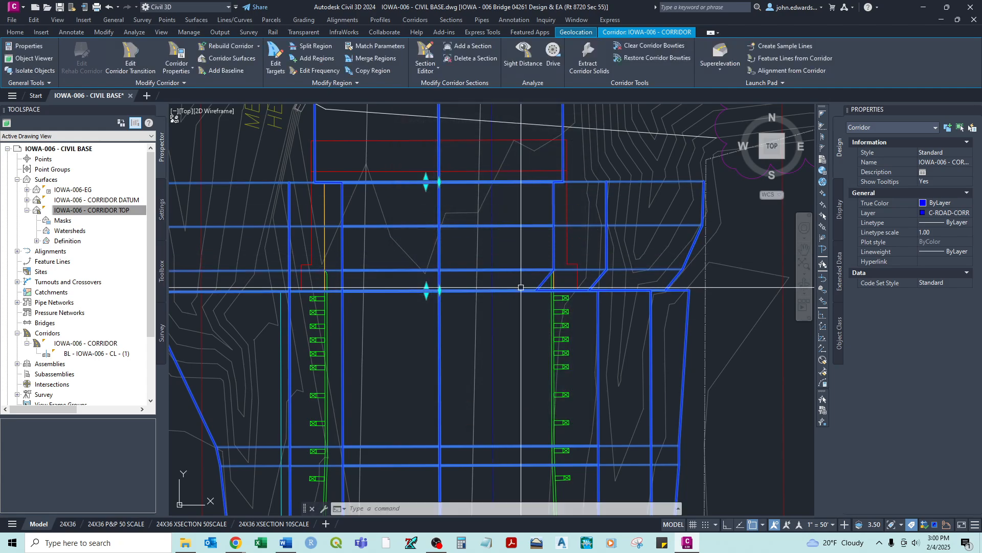
Examine the right lane edge of the short region where it meets the end of the east guardrail.
scroll(553, 290, "up", 4)
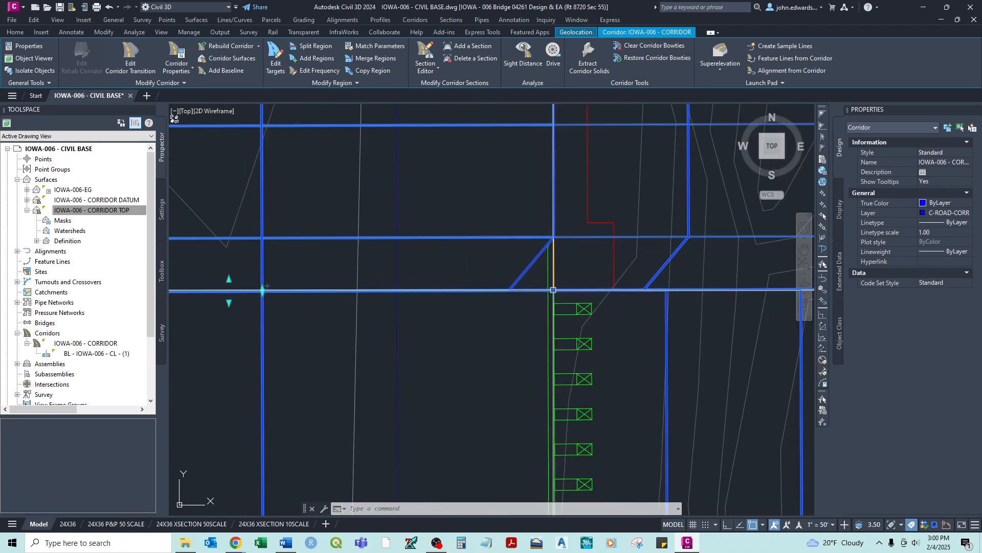
scroll(553, 289, "up", 2)
scroll(563, 287, "down", 4)
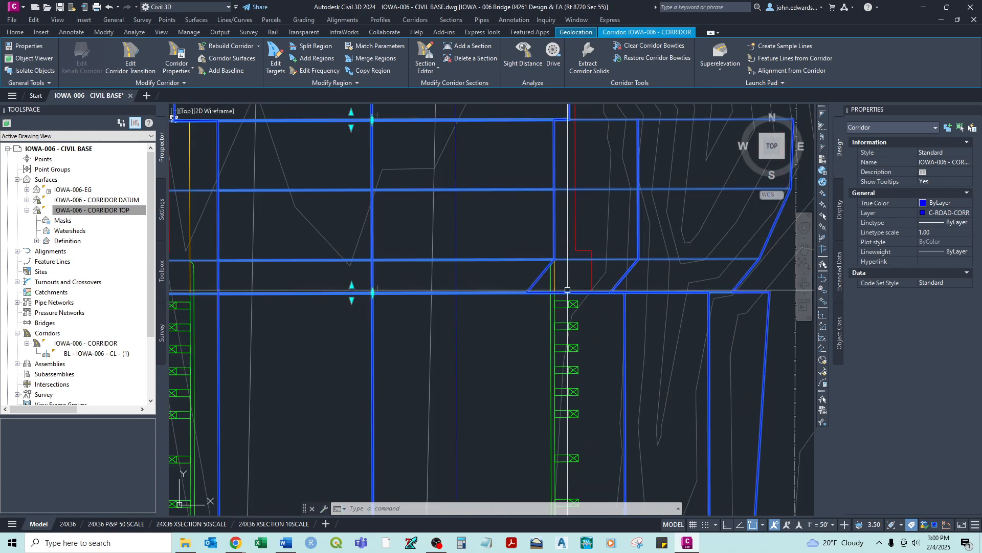
scroll(577, 289, "down", 2)
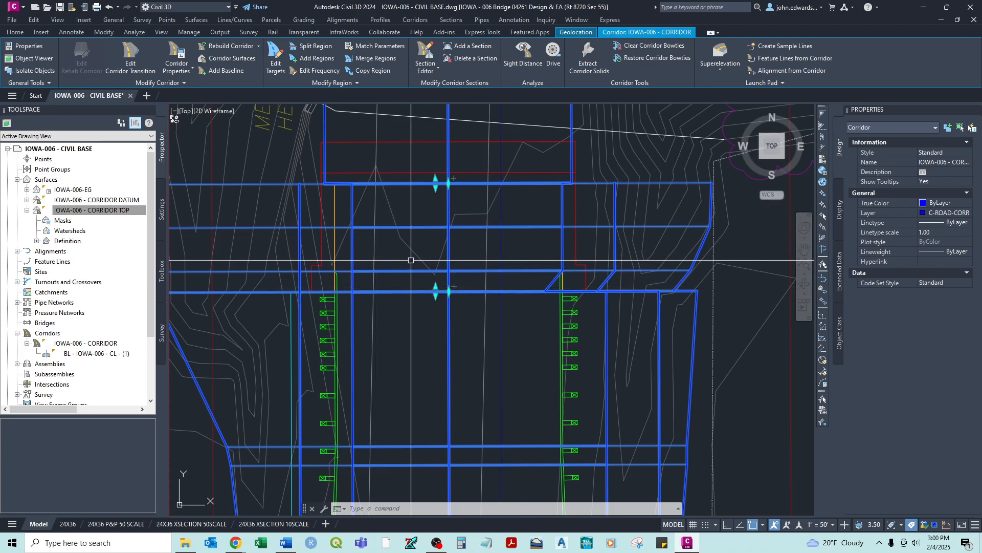
middle_click_drag(649, 199, 578, 197)
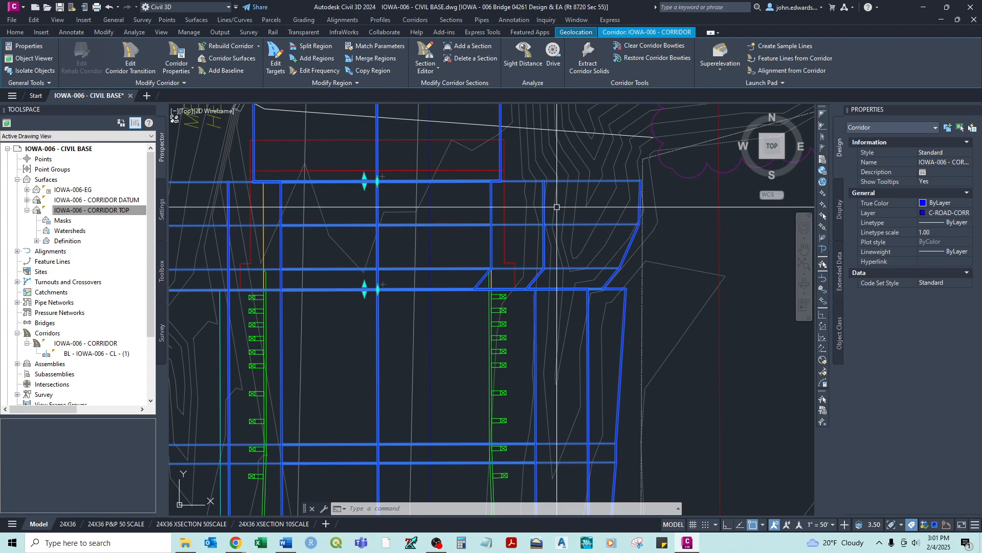
mouse_move(608, 221)
scroll(608, 221, "down", 2)
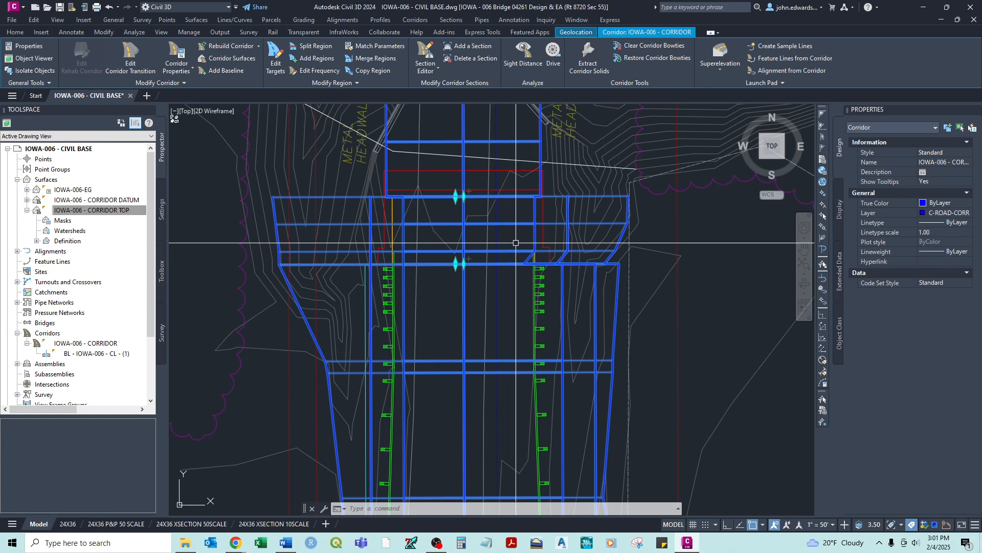
scroll(506, 244, "down", 3)
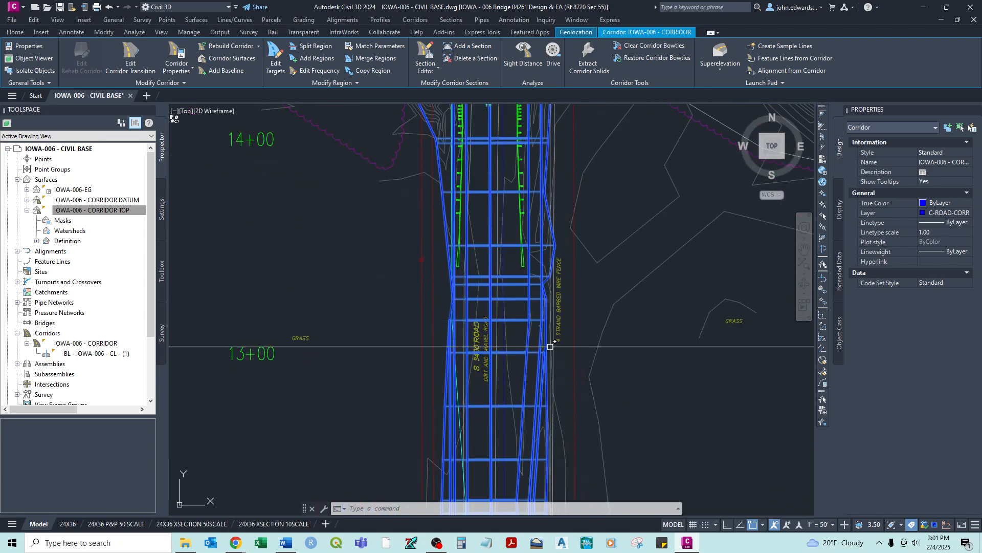
Reselect the corridor and review its lane edges and daylight lines south and north of the bridge, up to station 17+00.
key("Escape")
left_click(529, 346)
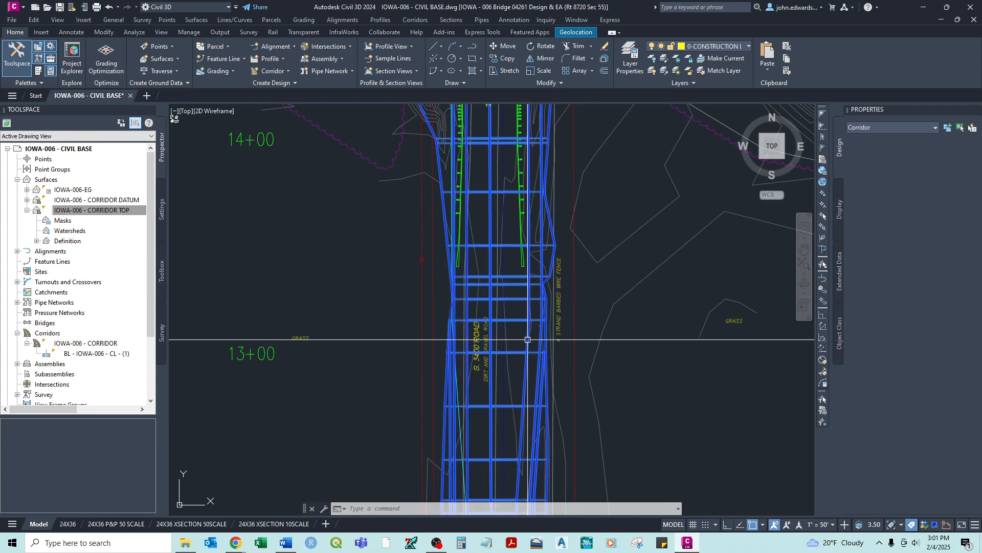
middle_click_drag(475, 255, 494, 204)
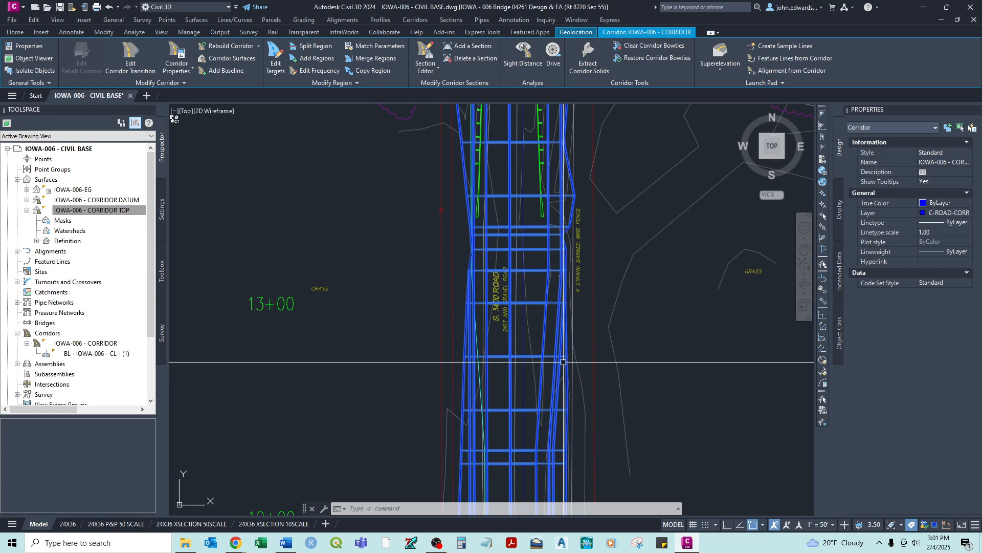
mouse_move(518, 277)
middle_mouse_down()
mouse_move(463, 304)
mouse_move(403, 448)
middle_mouse_up()
middle_click_drag(386, 151, 394, 476)
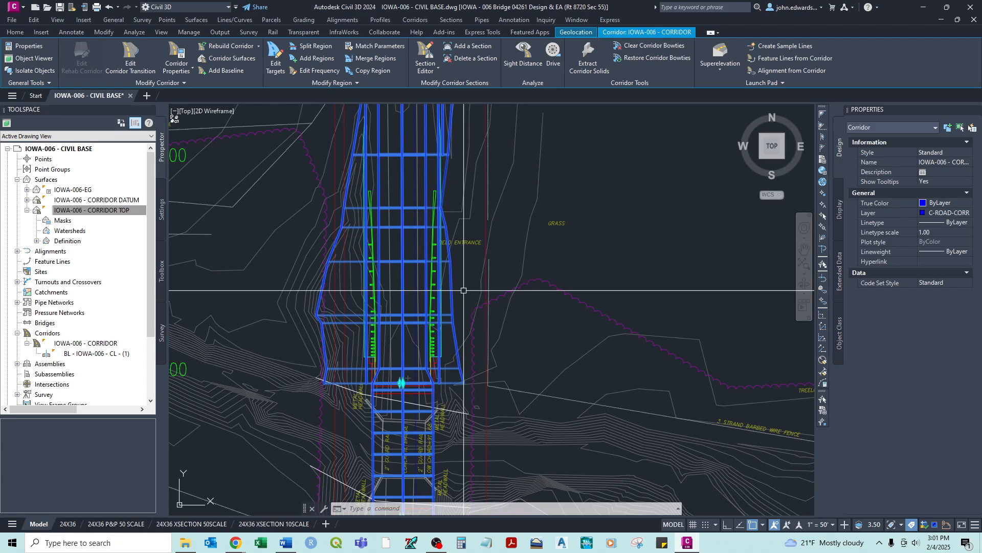
middle_click_drag(440, 107, 468, 257)
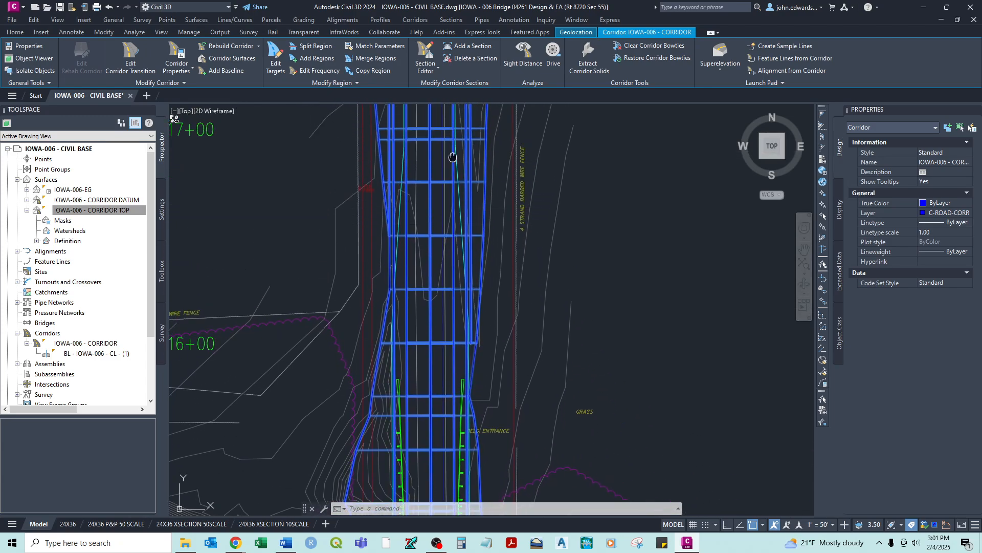
middle_click_drag(450, 153, 458, 218)
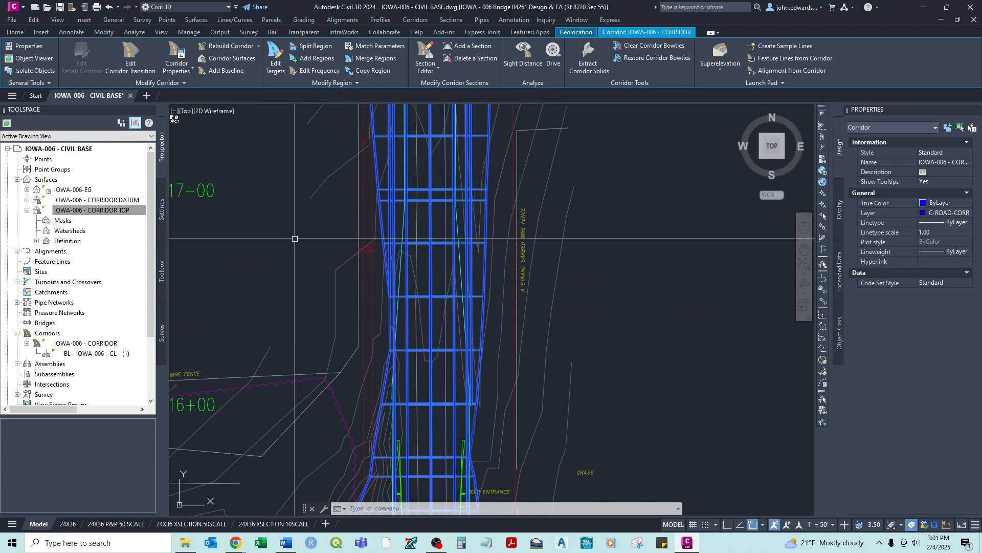
Open the target mapping for the TYP 1 region between stations 10+43.26 and 14+17.64.
left_click(177, 56)
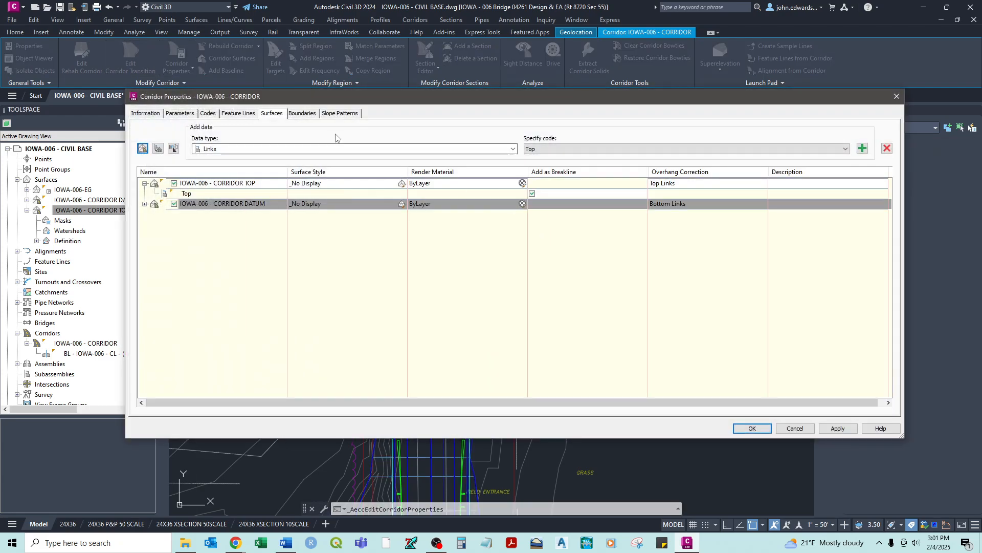
left_click(897, 97)
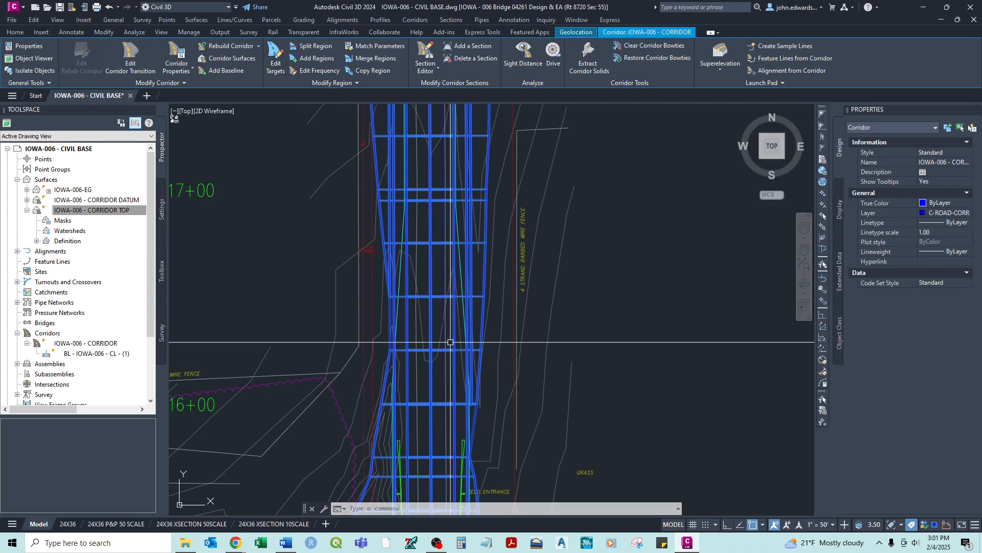
middle_click_drag(468, 353, 444, 132)
left_click(277, 54)
middle_click_drag(455, 328, 477, 97)
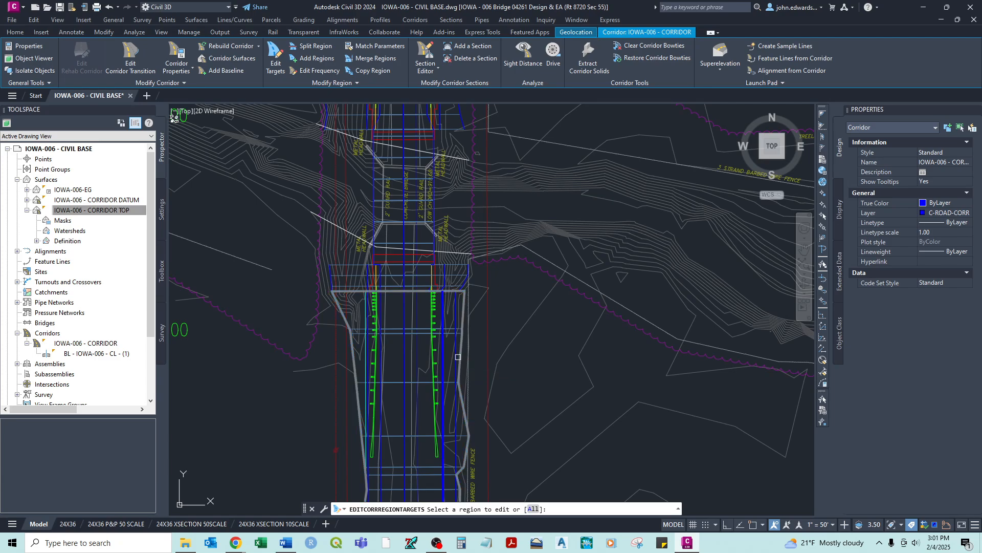
right_click(450, 346)
left_click(465, 355)
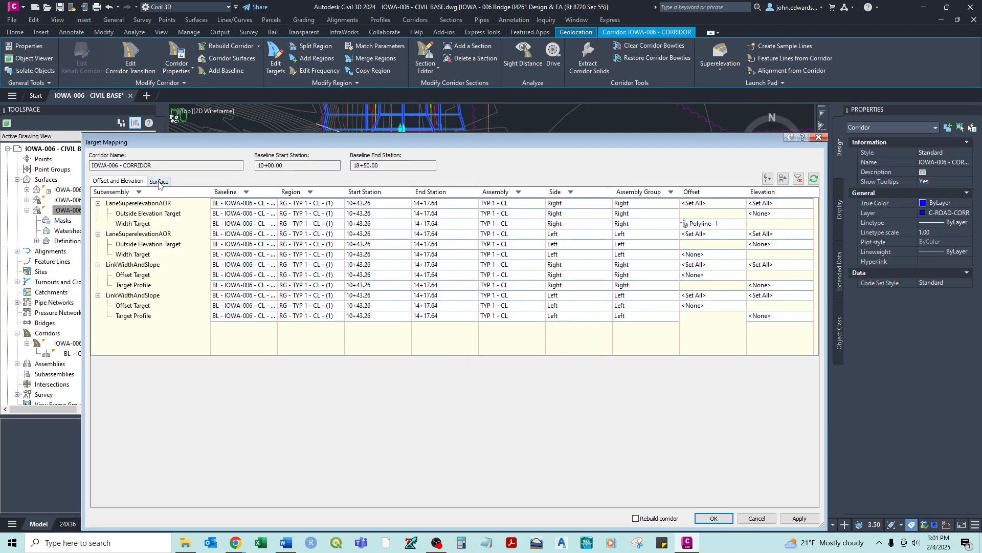
Review the daylight surface targets and the offset and elevation targets of this region's subassemblies on both sides.
left_click(159, 182)
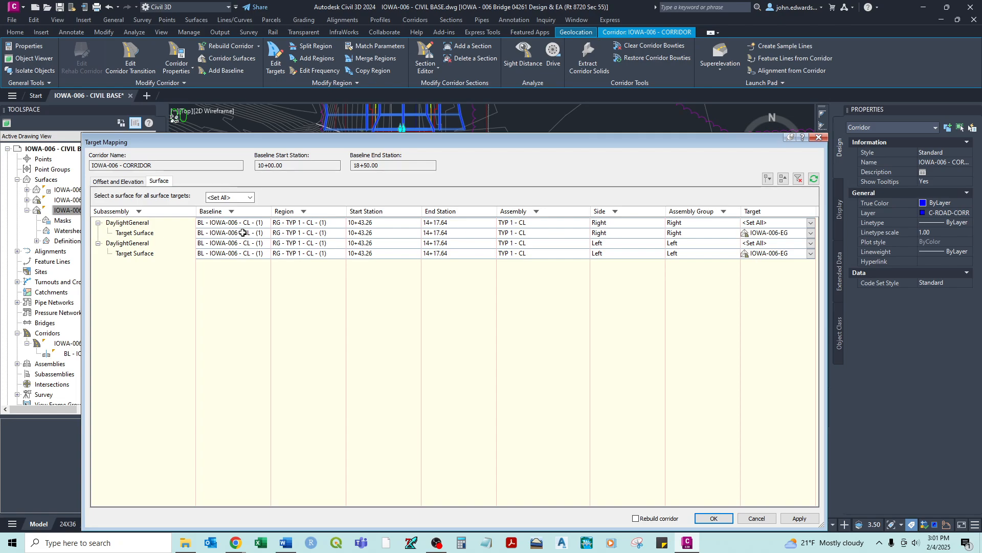
left_click(140, 237)
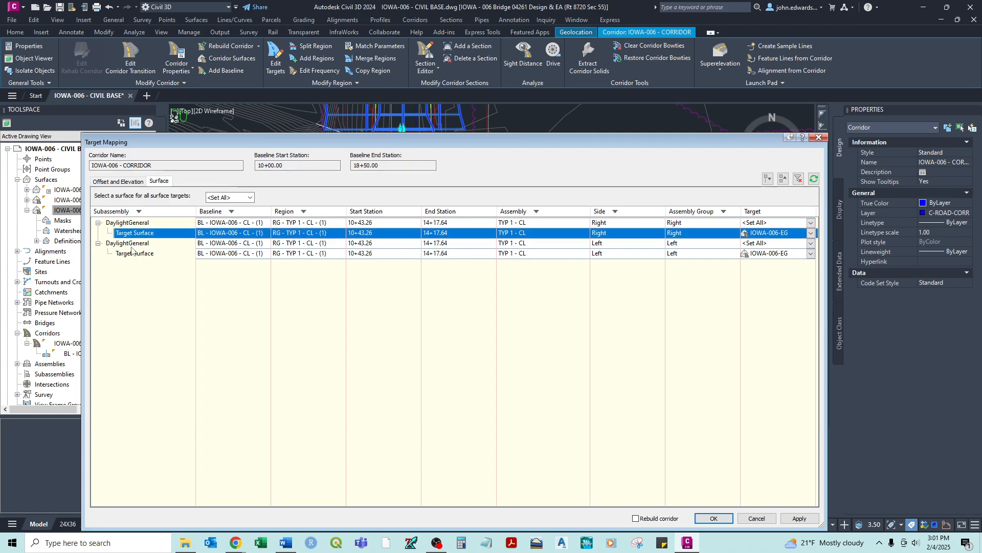
left_click(131, 255)
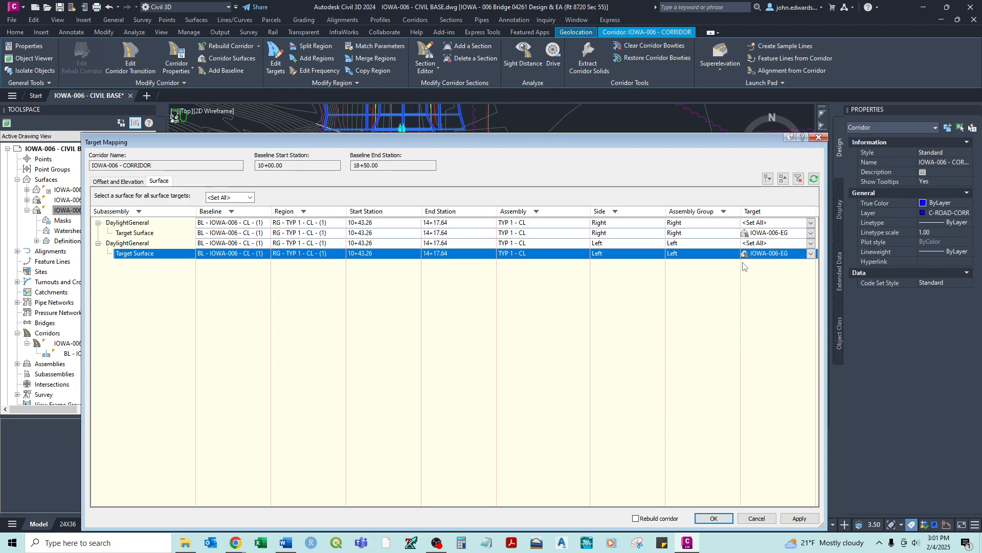
left_click(121, 184)
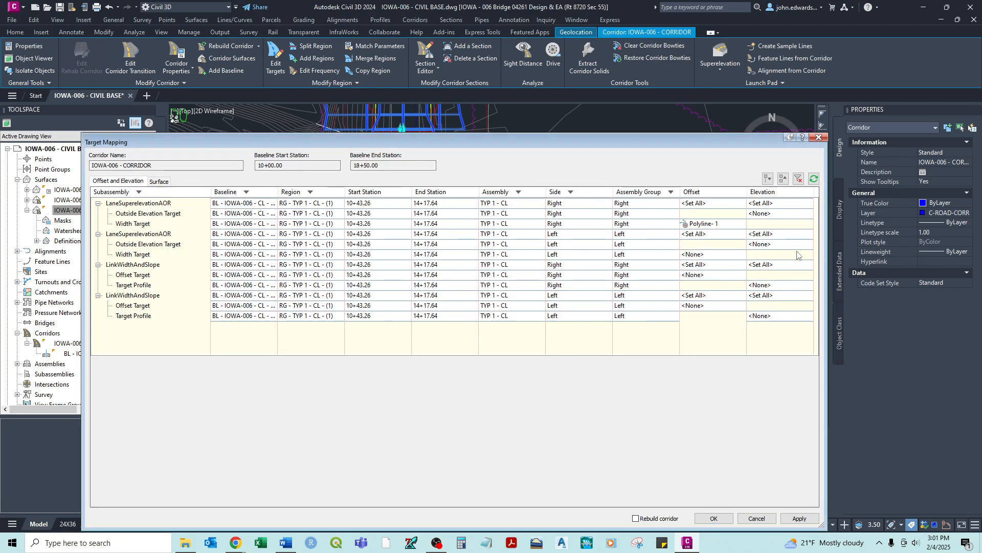
left_click(132, 283)
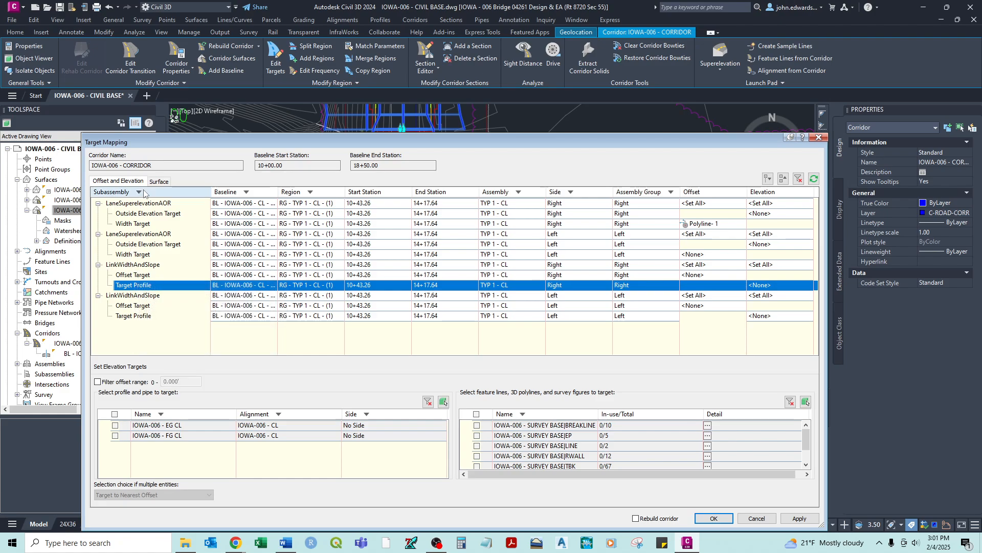
left_click(162, 182)
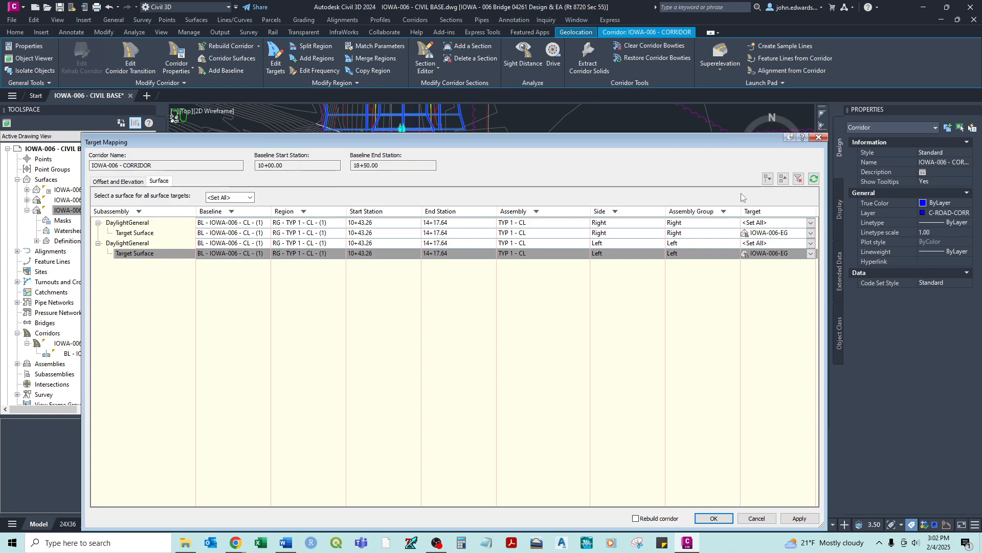
left_click_drag(674, 140, 664, 110)
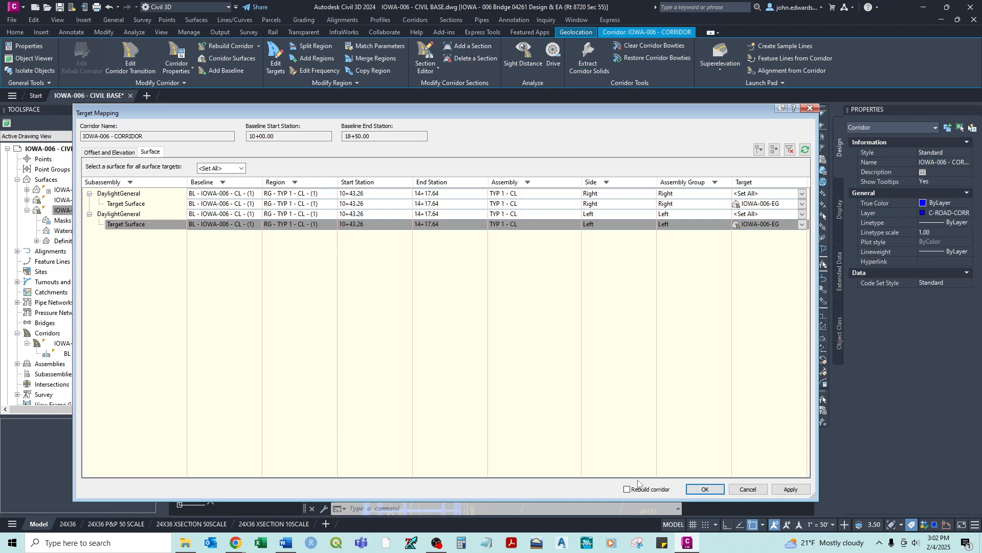
left_click(705, 488)
Deselect the corridor and select the cyan road-edge polyline on the west side to examine its extent up to the bridge.
scroll(425, 266, "down", 1)
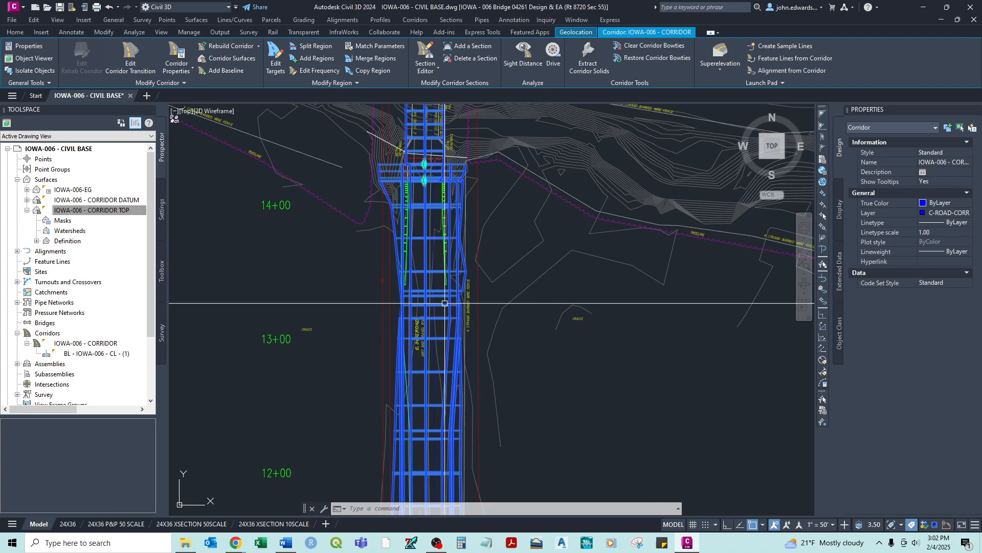
scroll(426, 412, "up", 1)
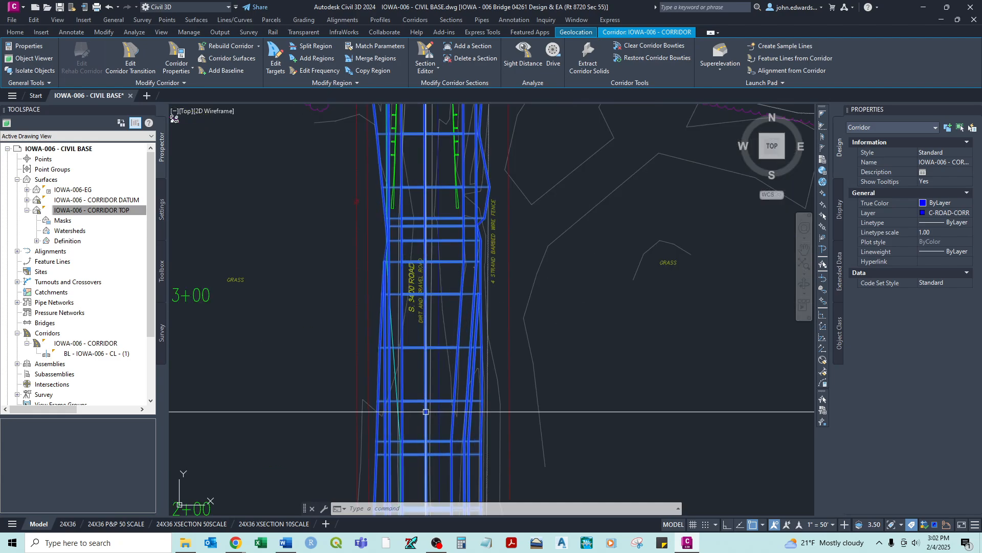
key("Escape")
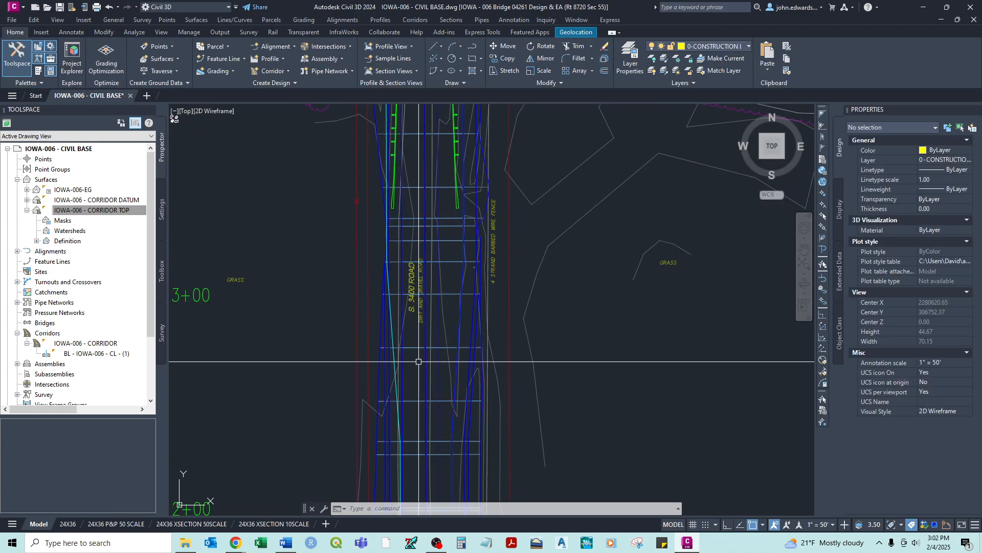
left_click(394, 365)
middle_click_drag(417, 200, 417, 333)
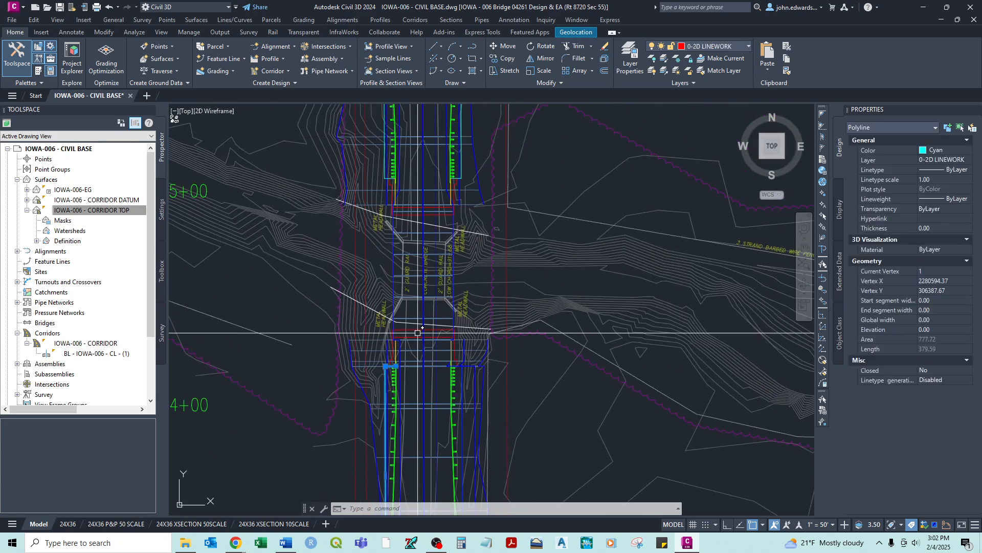
Add the cyan road-edge polylines on both sides north of the bridge to the selection and examine their ends around the bridge, finishing with nothing selected.
middle_click_drag(418, 178, 420, 314)
left_click(464, 295)
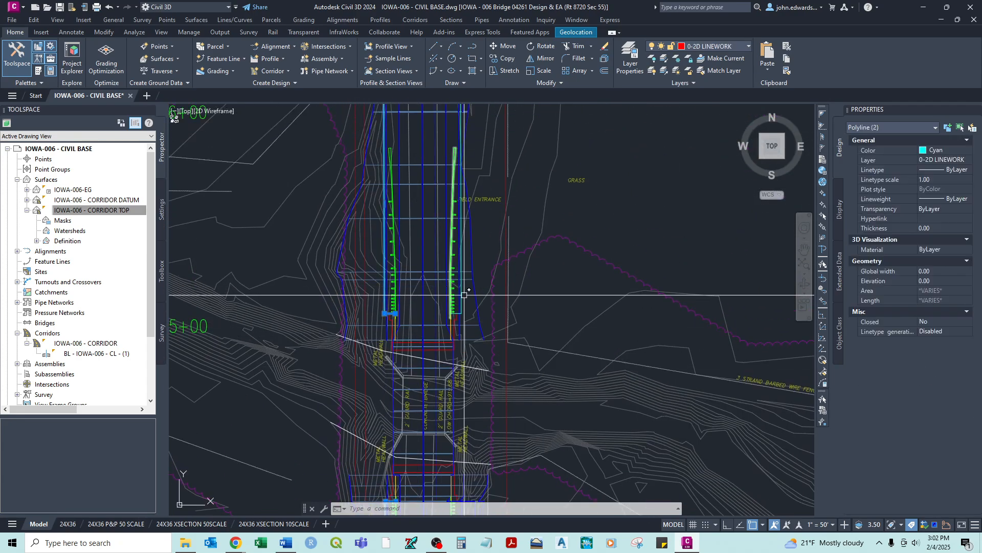
left_click(464, 292)
middle_click_drag(484, 176, 481, 269)
scroll(501, 297, "down", 2)
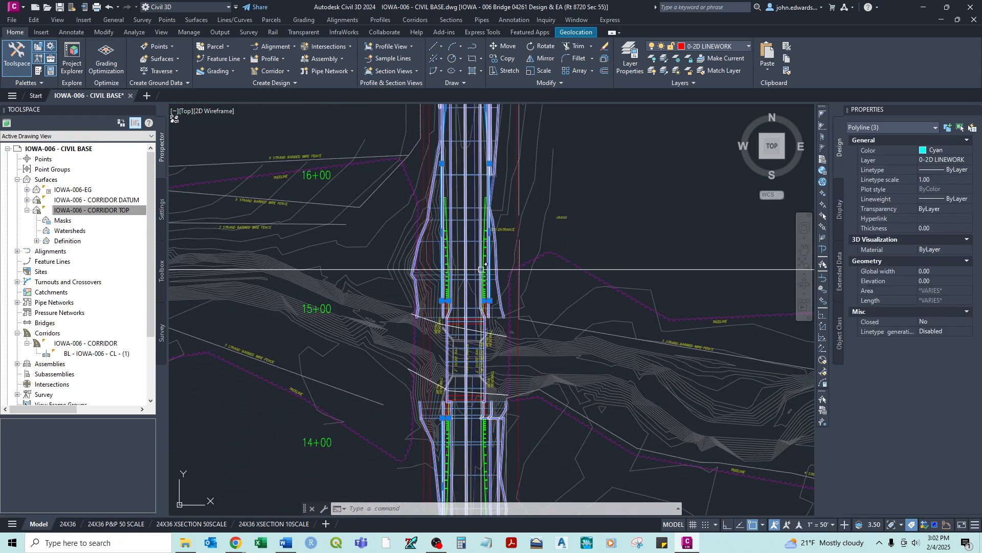
mouse_move(473, 137)
middle_mouse_down()
mouse_move(475, 339)
mouse_move(417, 230)
middle_mouse_up()
scroll(428, 259, "up", 3)
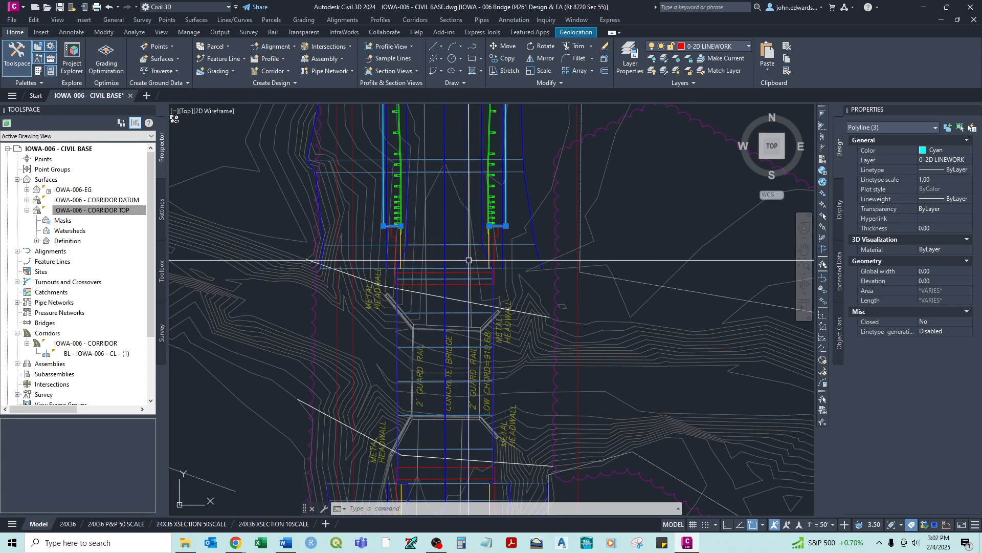
scroll(463, 266, "down", 3)
scroll(415, 363, "up", 4)
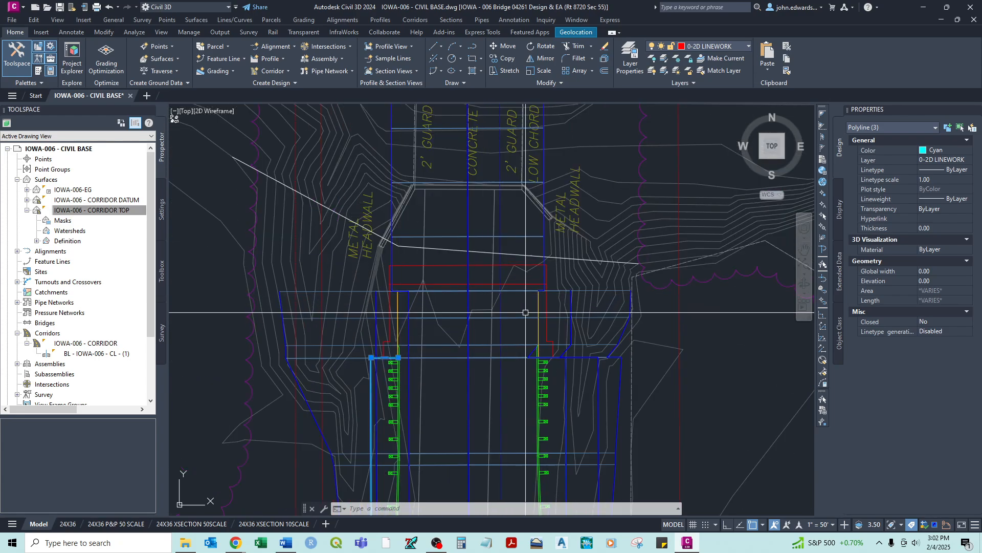
scroll(531, 309, "down", 5)
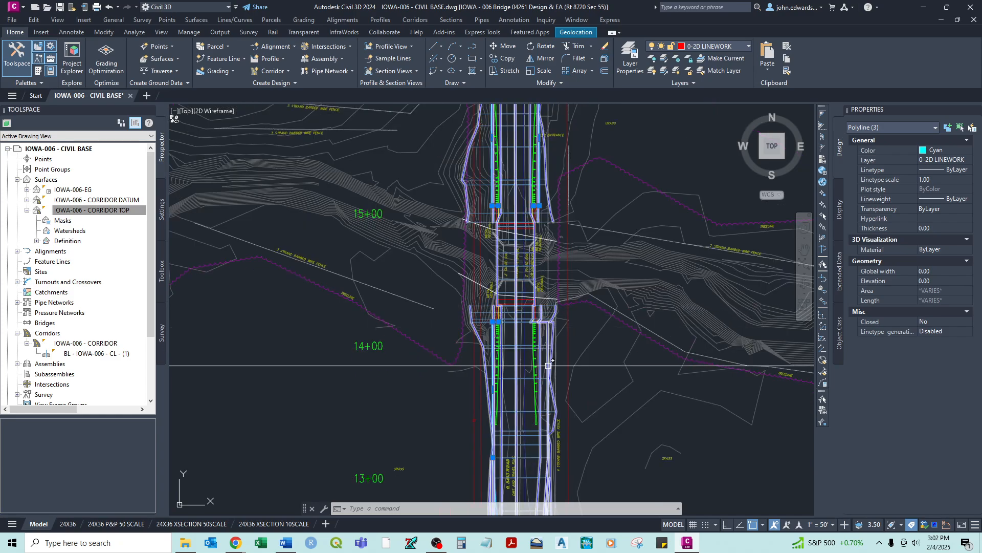
key("Escape")
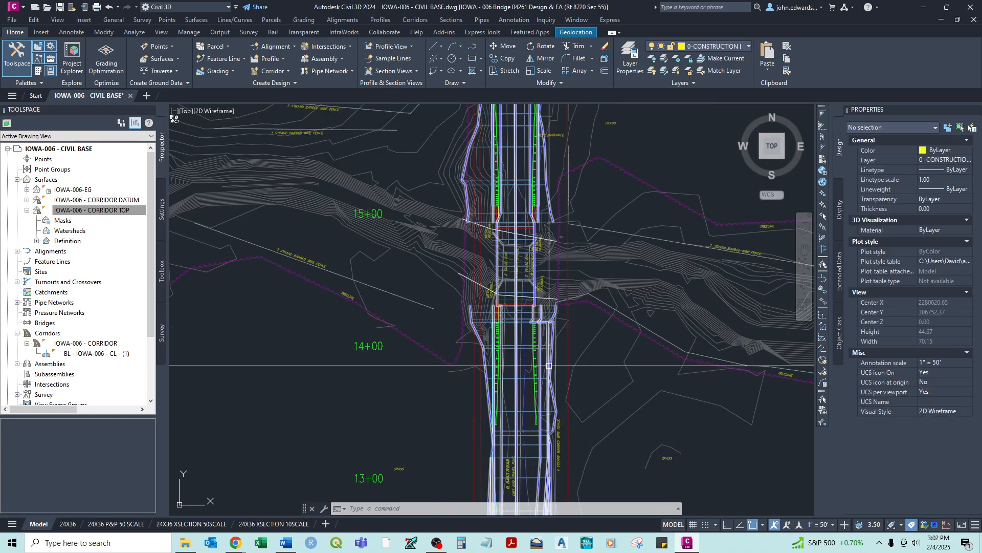
Review the full corridor in plan, from its south end below station 11+00, across the bridge, to its north end past station 18+00.
mouse_move(548, 365)
middle_mouse_down()
mouse_move(529, 266)
mouse_move(540, 286)
middle_mouse_up()
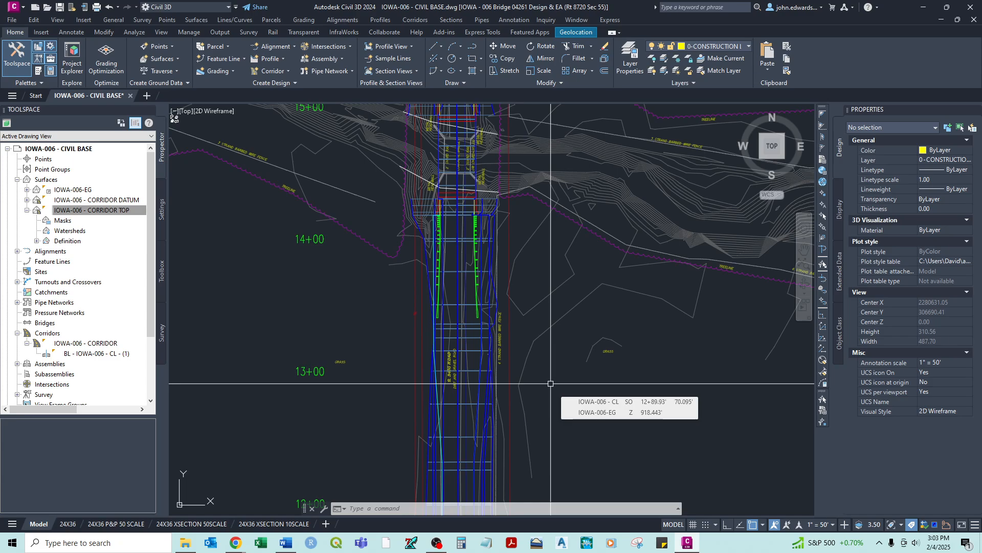
scroll(533, 384, "down", 2)
middle_click_drag(533, 153, 533, 268)
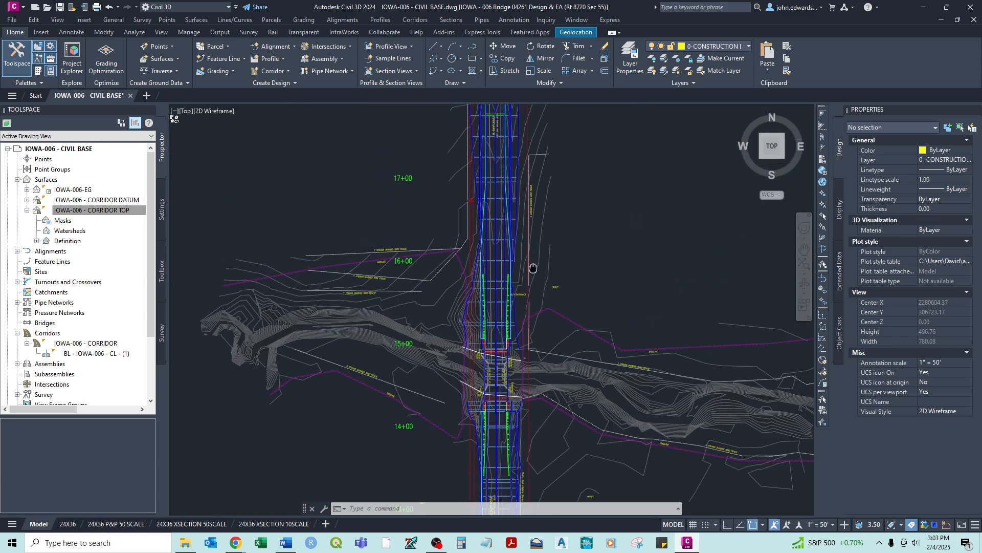
scroll(532, 268, "down", 2)
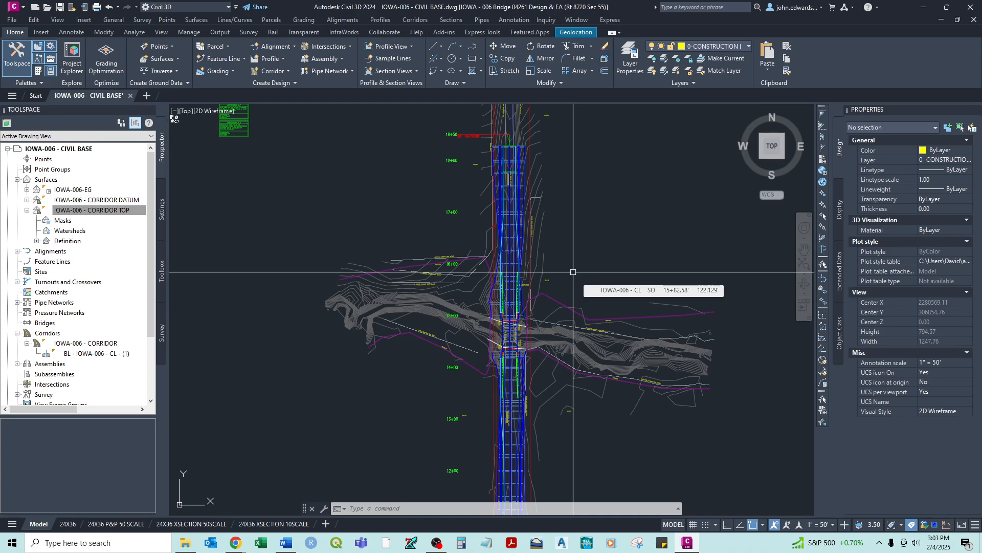
middle_click_drag(473, 333, 473, 220)
scroll(477, 424, "up", 4)
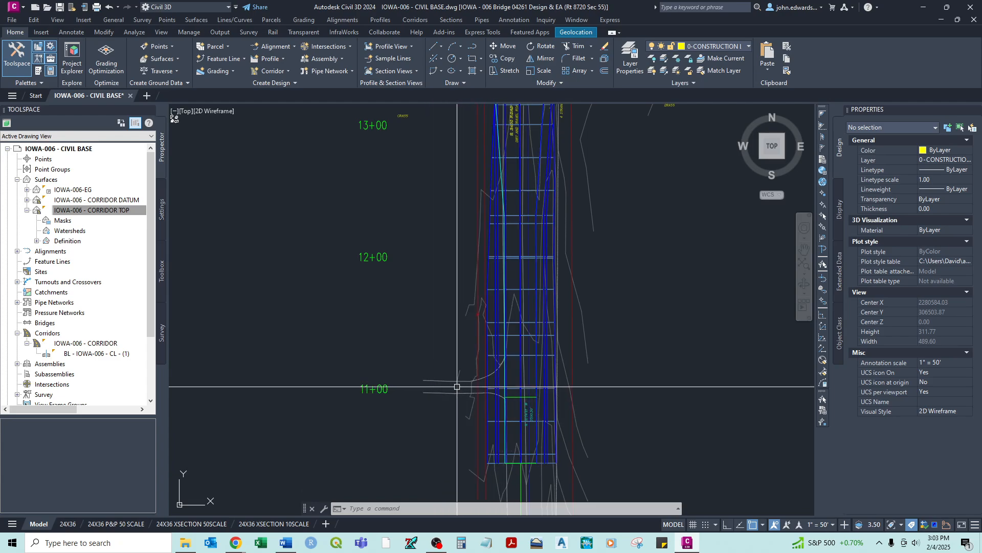
scroll(459, 384, "down", 2)
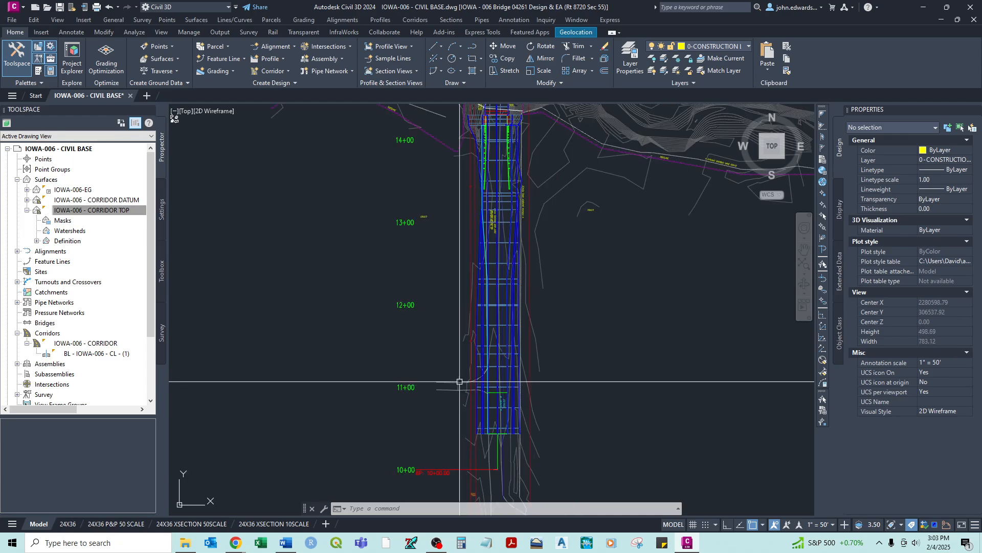
middle_click_drag(413, 236, 398, 363)
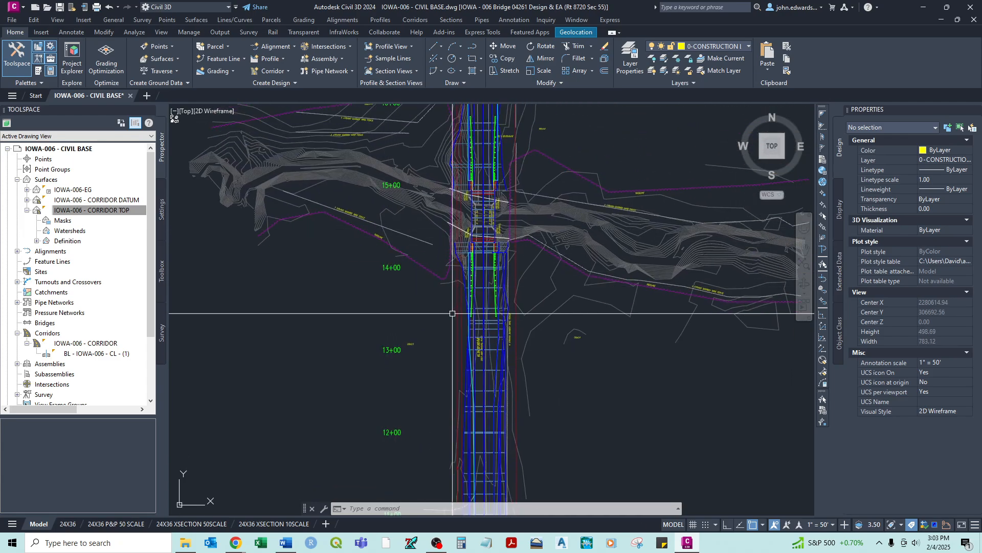
mouse_move(452, 313)
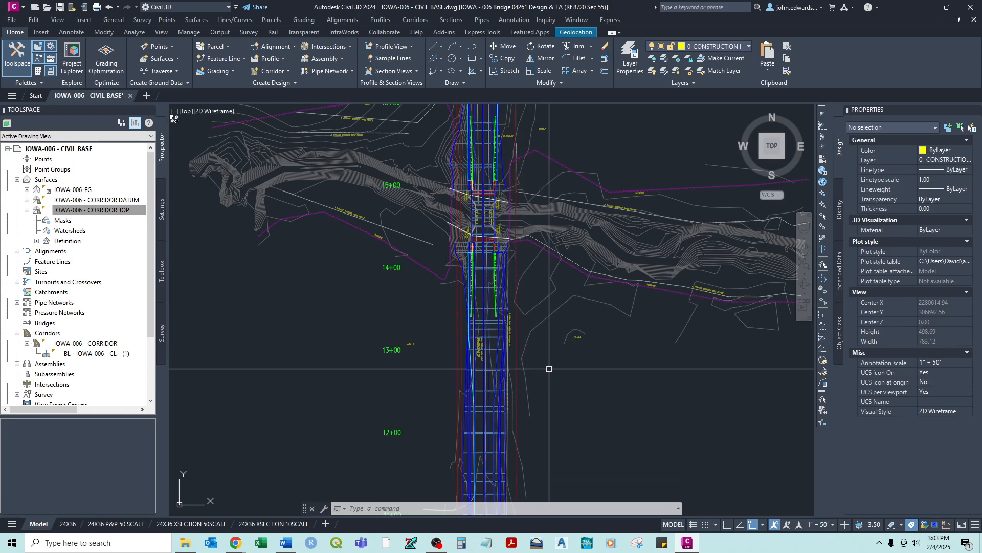
mouse_move(546, 358)
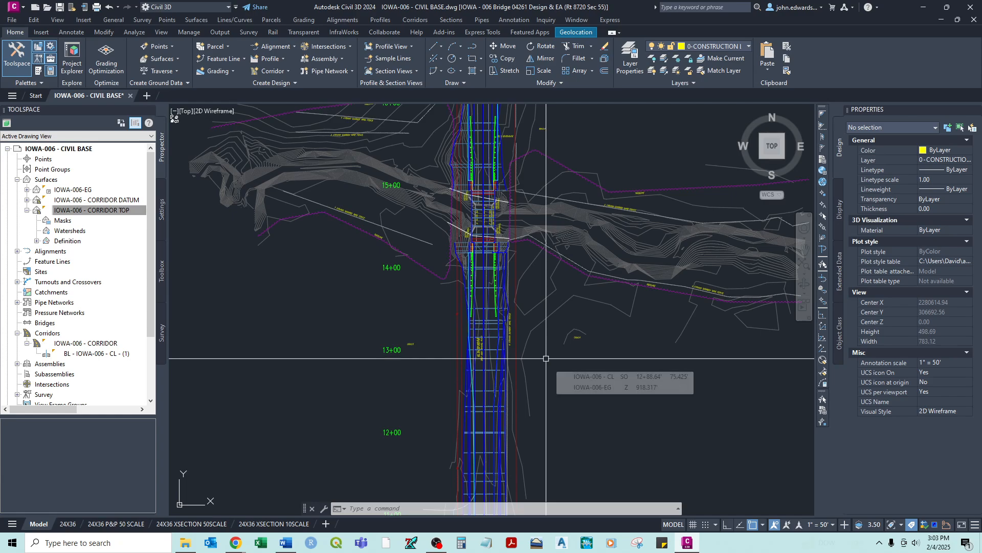